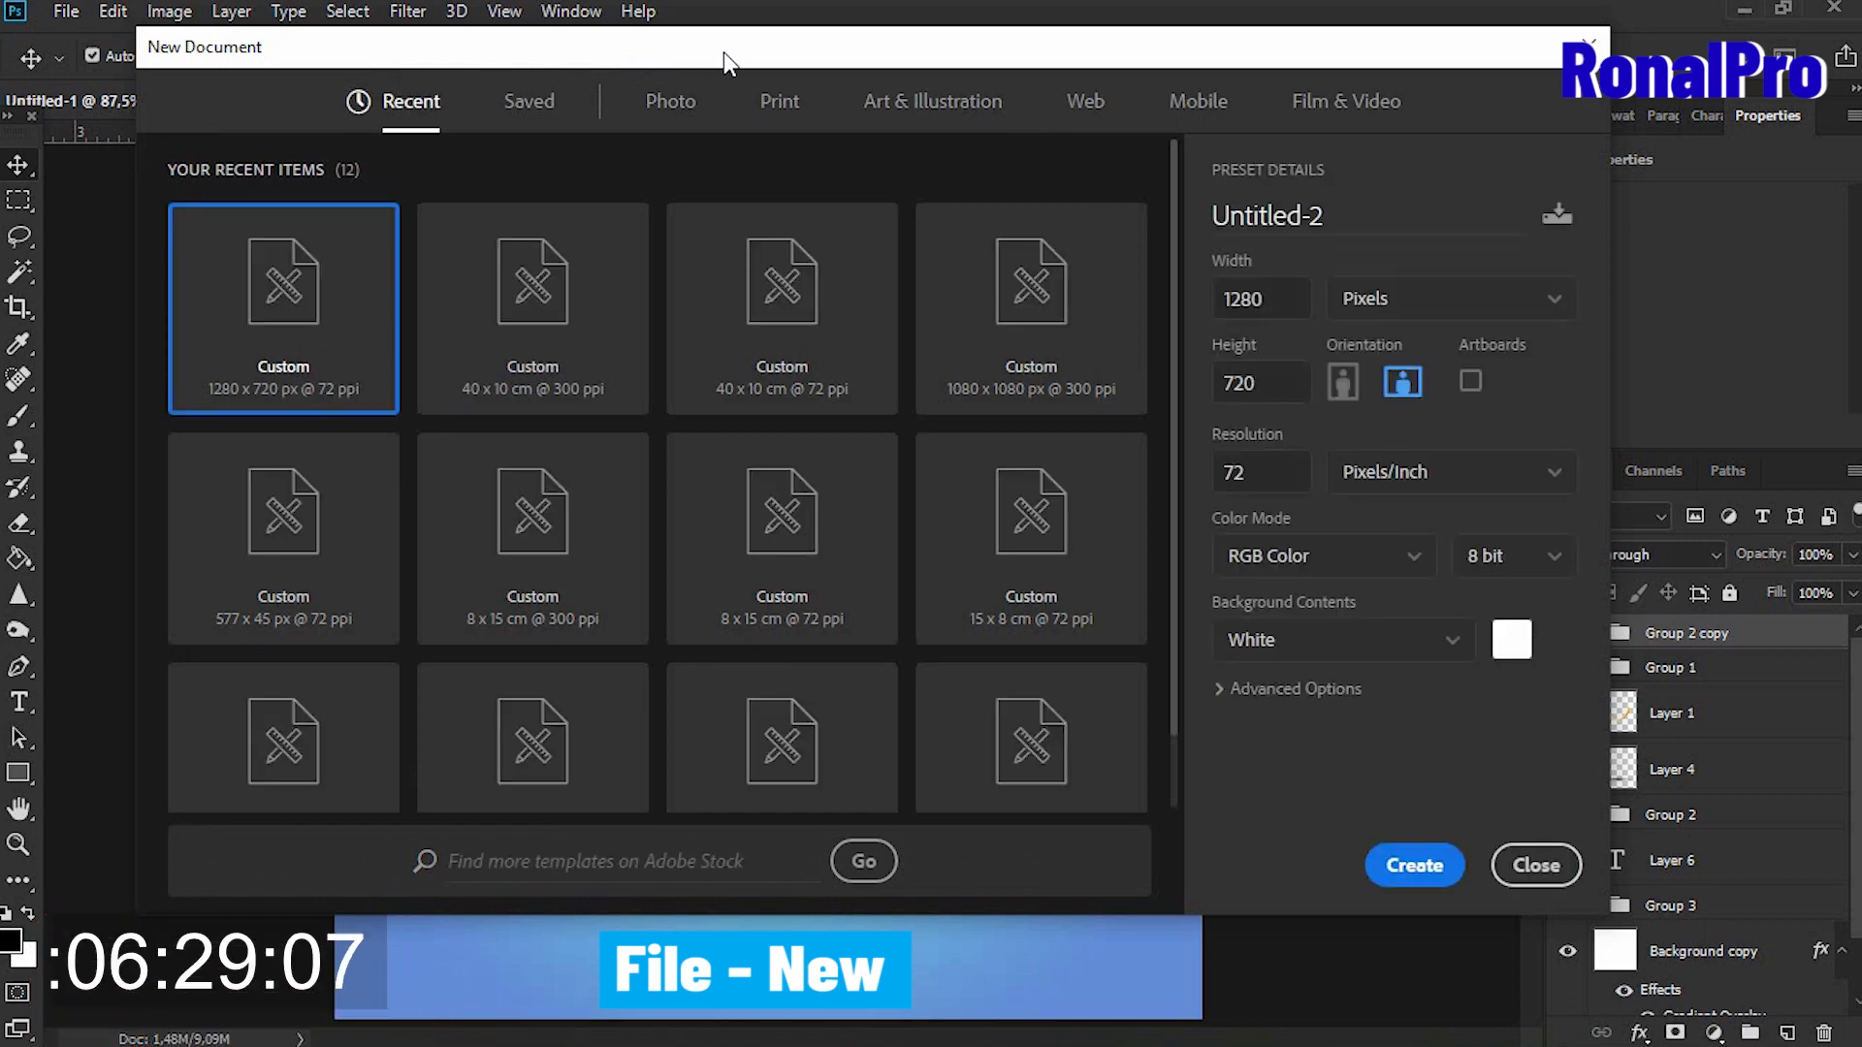
Create a 1080 x 1080 px document at 300 ppi in RGB Color with a white background.
{"action": "left_click", "coordinate": [1071, 366]}
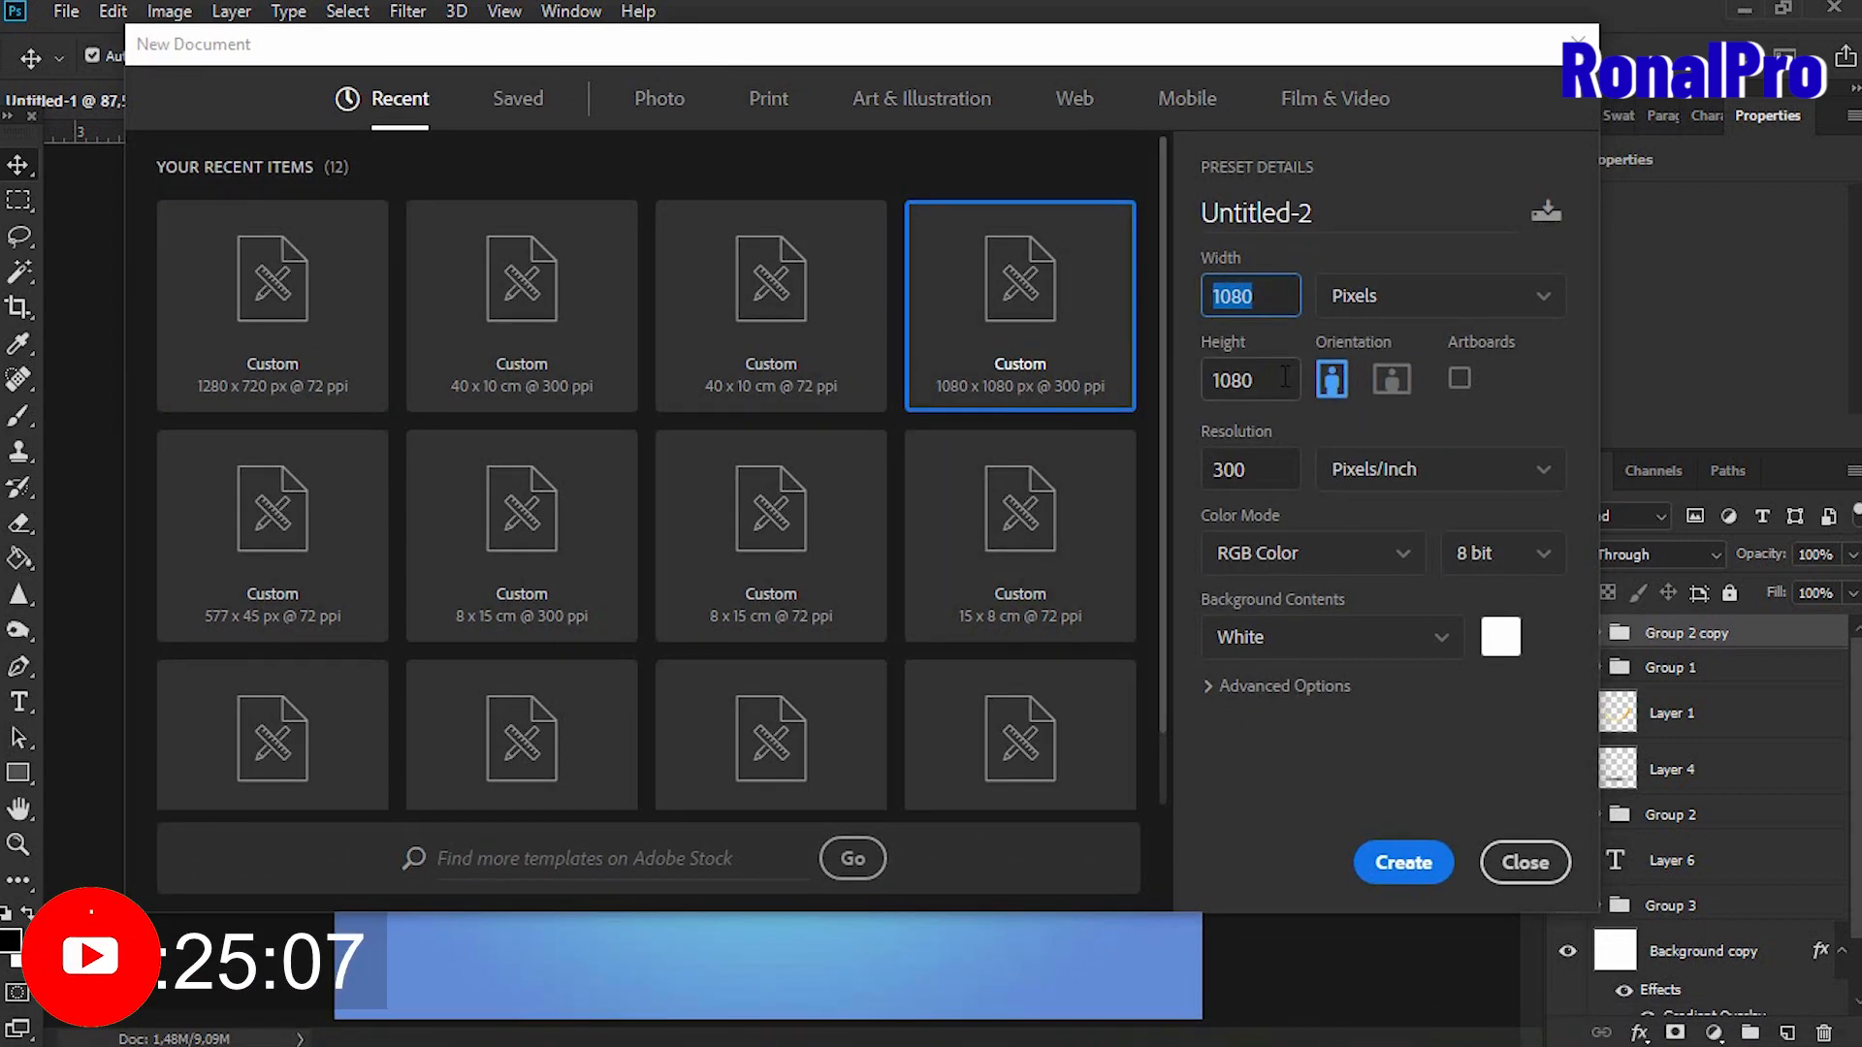
{"action": "key", "text": "Tab"}
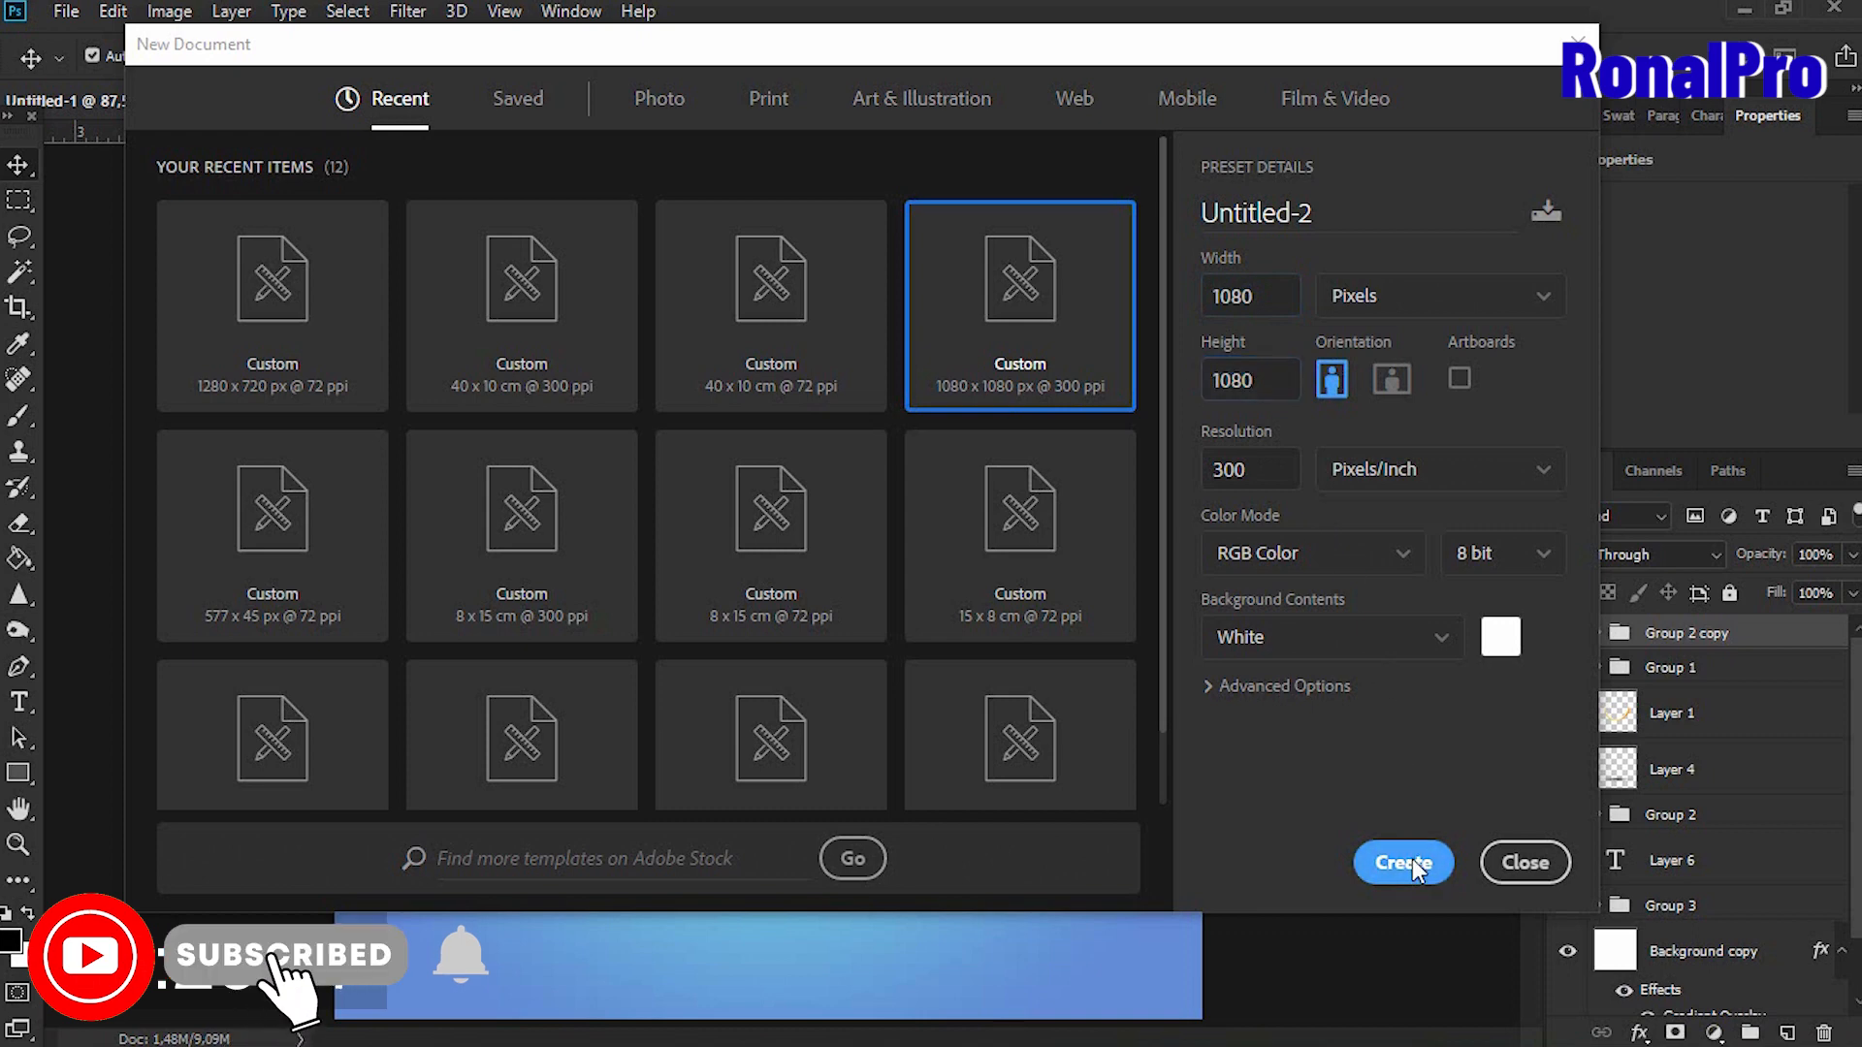
{"action": "left_click", "coordinate": [1412, 861]}
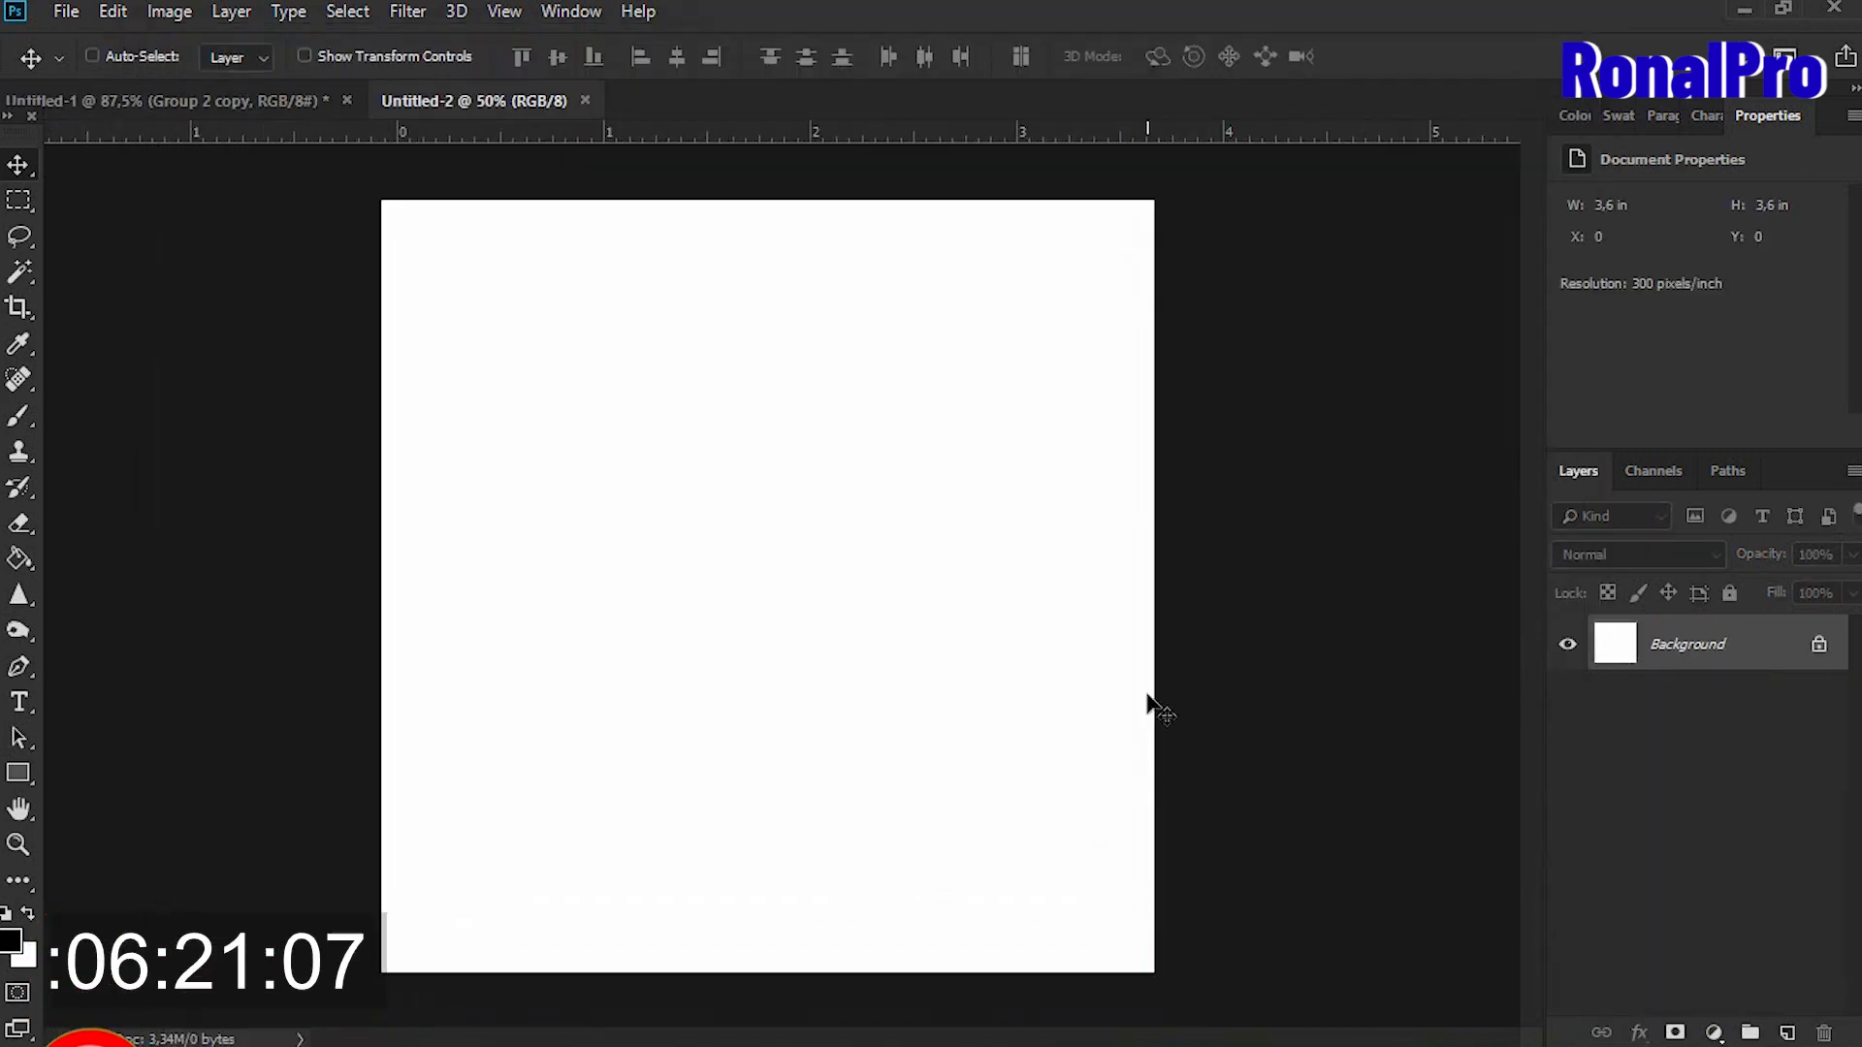
{"action": "key", "text": "ctrl+0"}
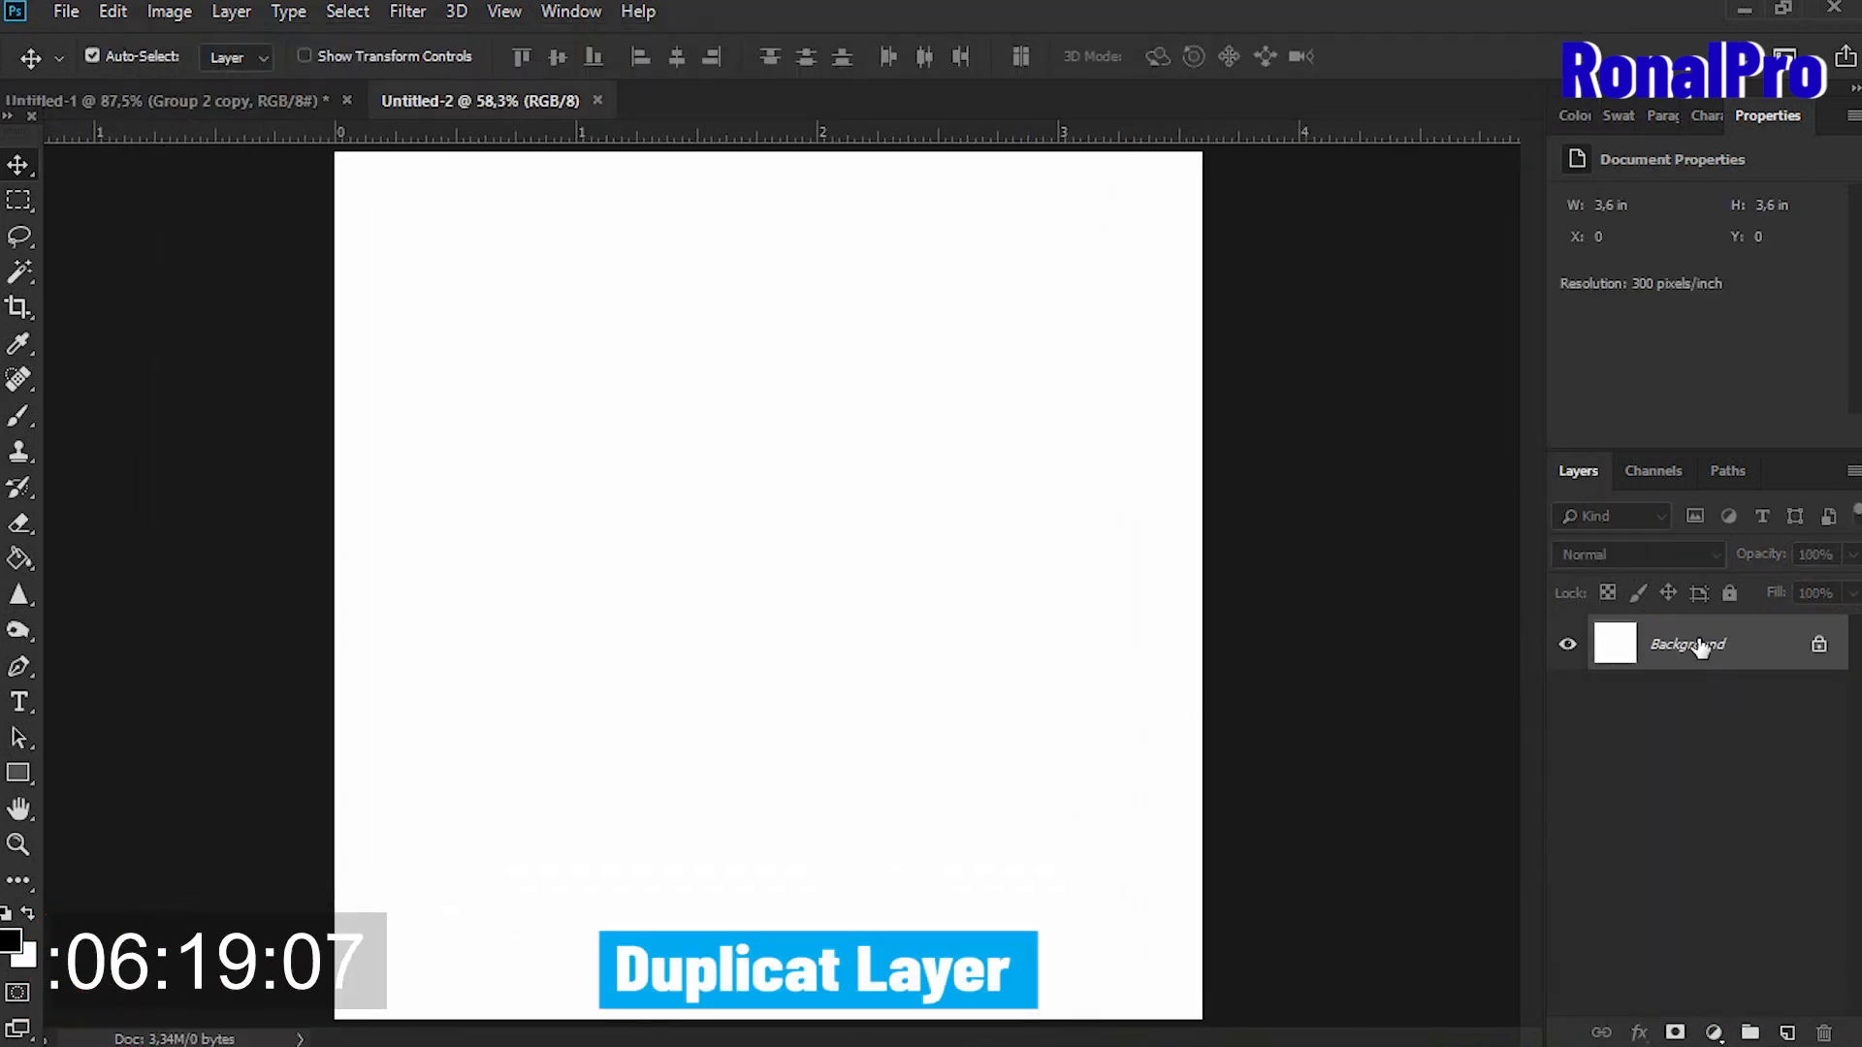
Duplicate the Background layer and add a Gradient Overlay effect to the copy.
{"action": "left_click_drag", "start_coordinate": [1702, 648], "coordinate": [1792, 1023]}
{"action": "left_click", "coordinate": [1639, 1031]}
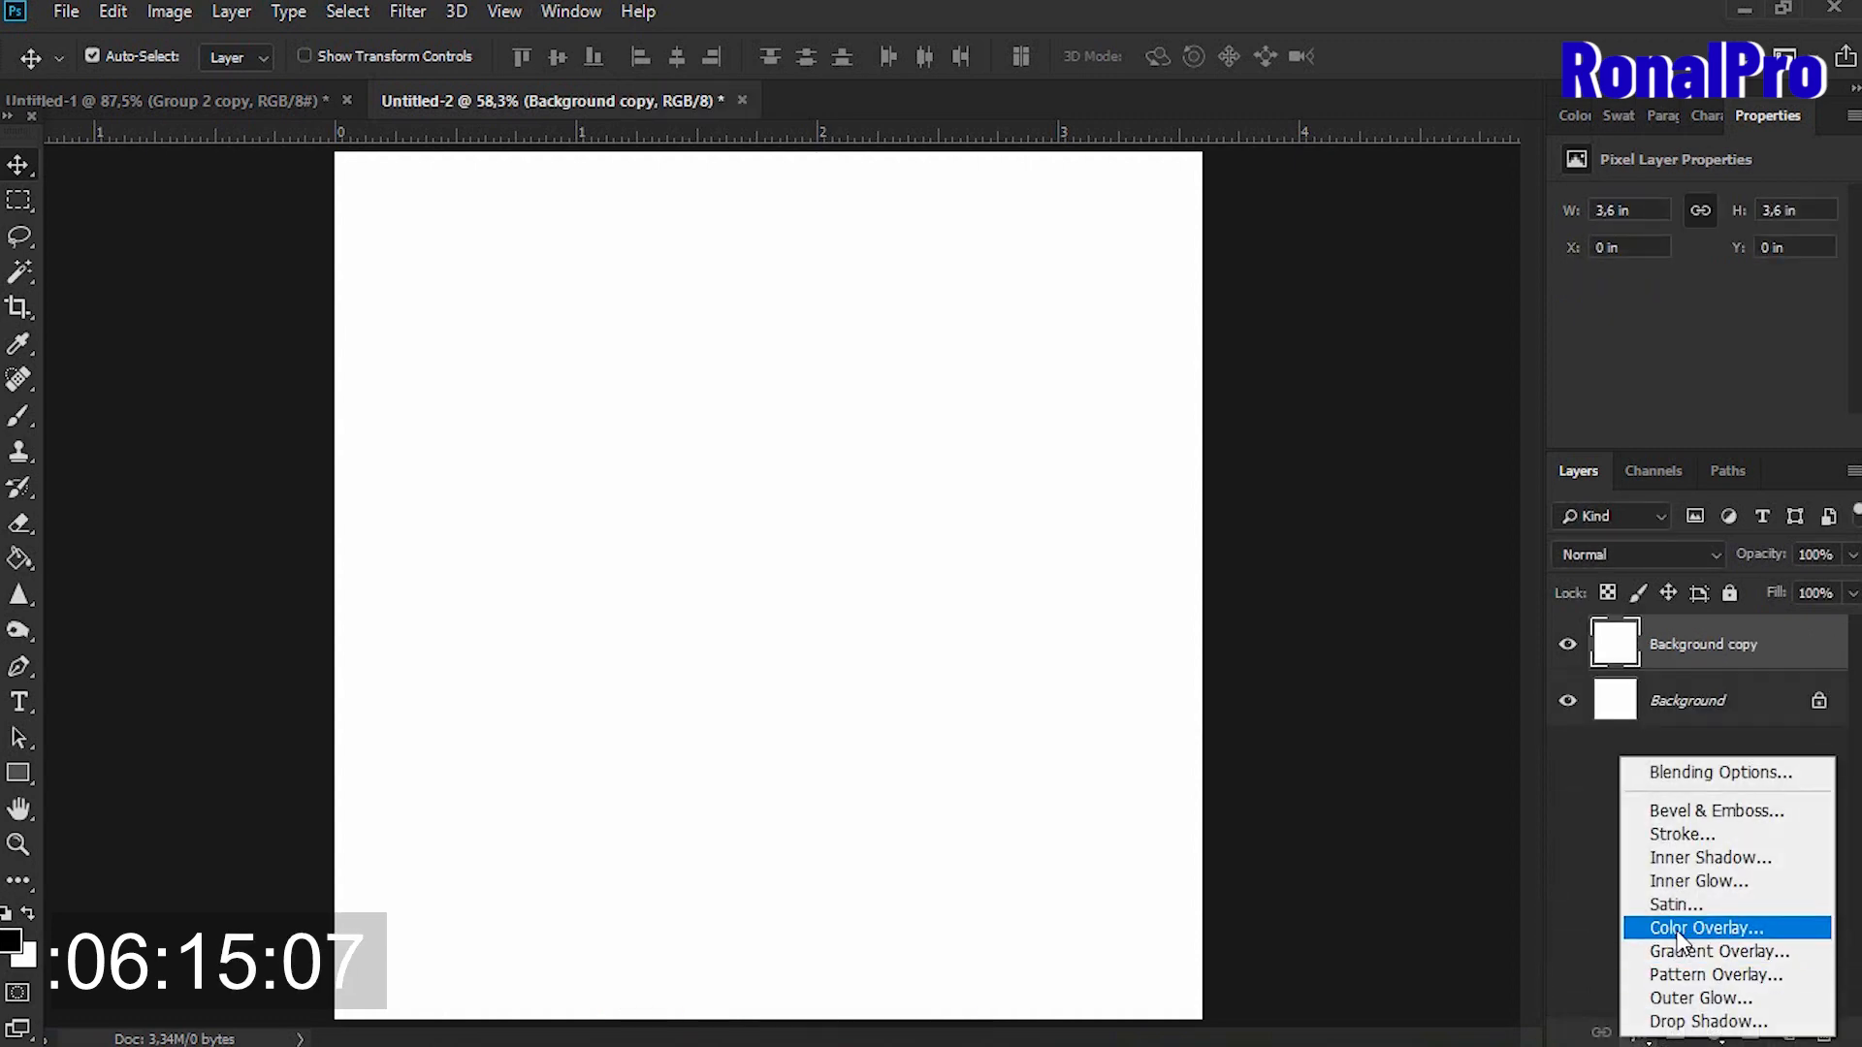
{"action": "left_click", "coordinate": [1684, 951]}
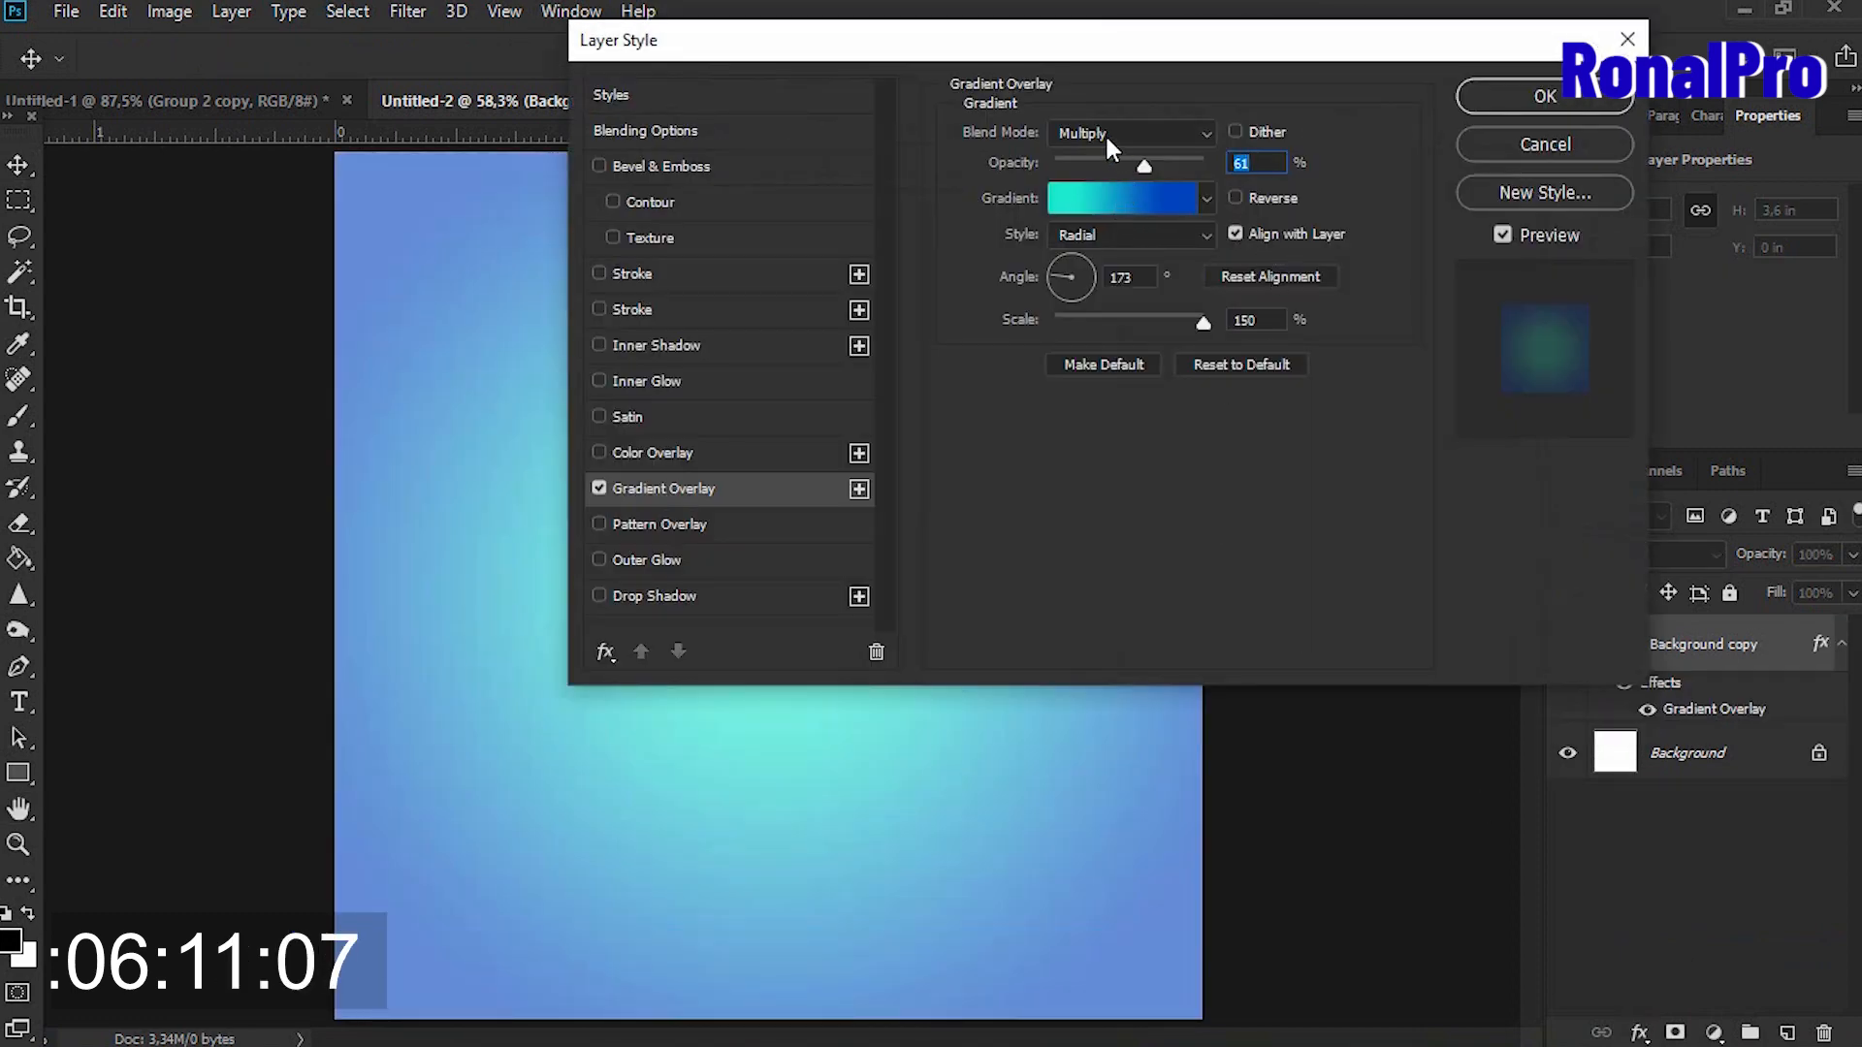
Check the location and colour of the turquoise and blue stops in the overlay's gradient.
{"action": "left_click", "coordinate": [1122, 206]}
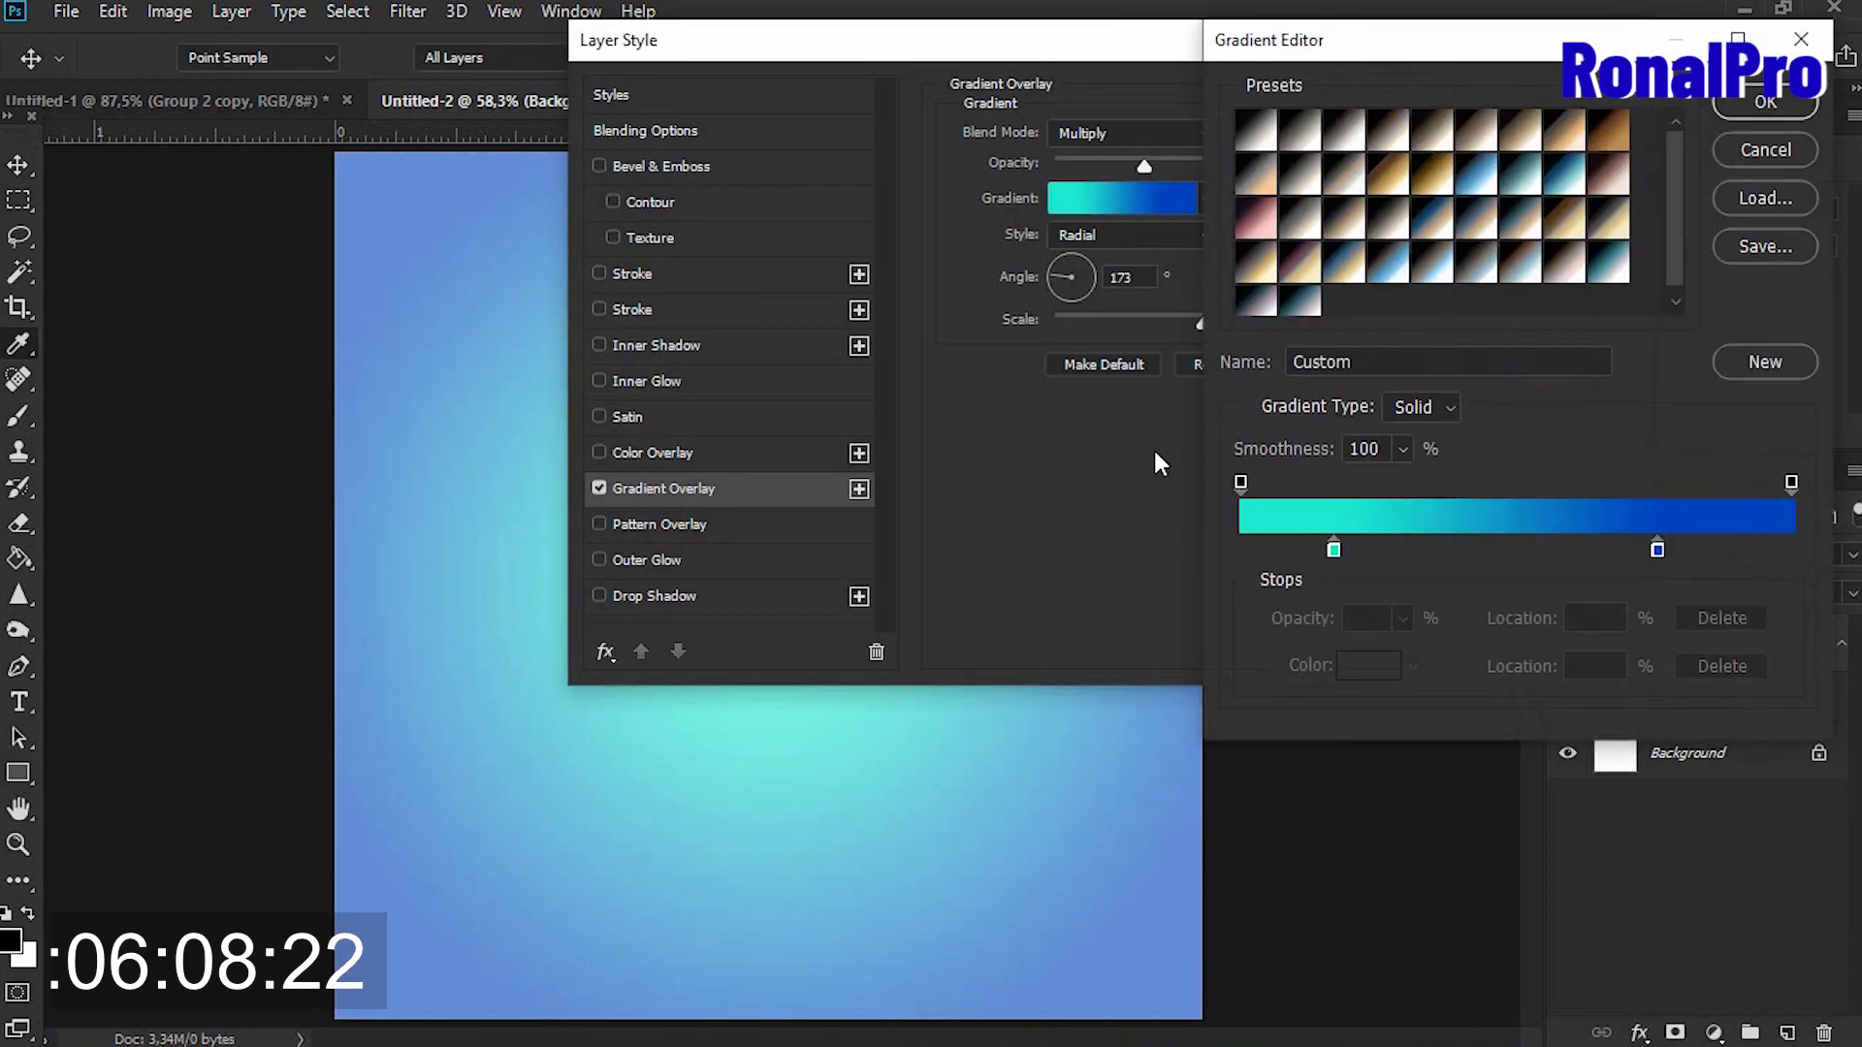
{"action": "left_click", "coordinate": [1334, 551]}
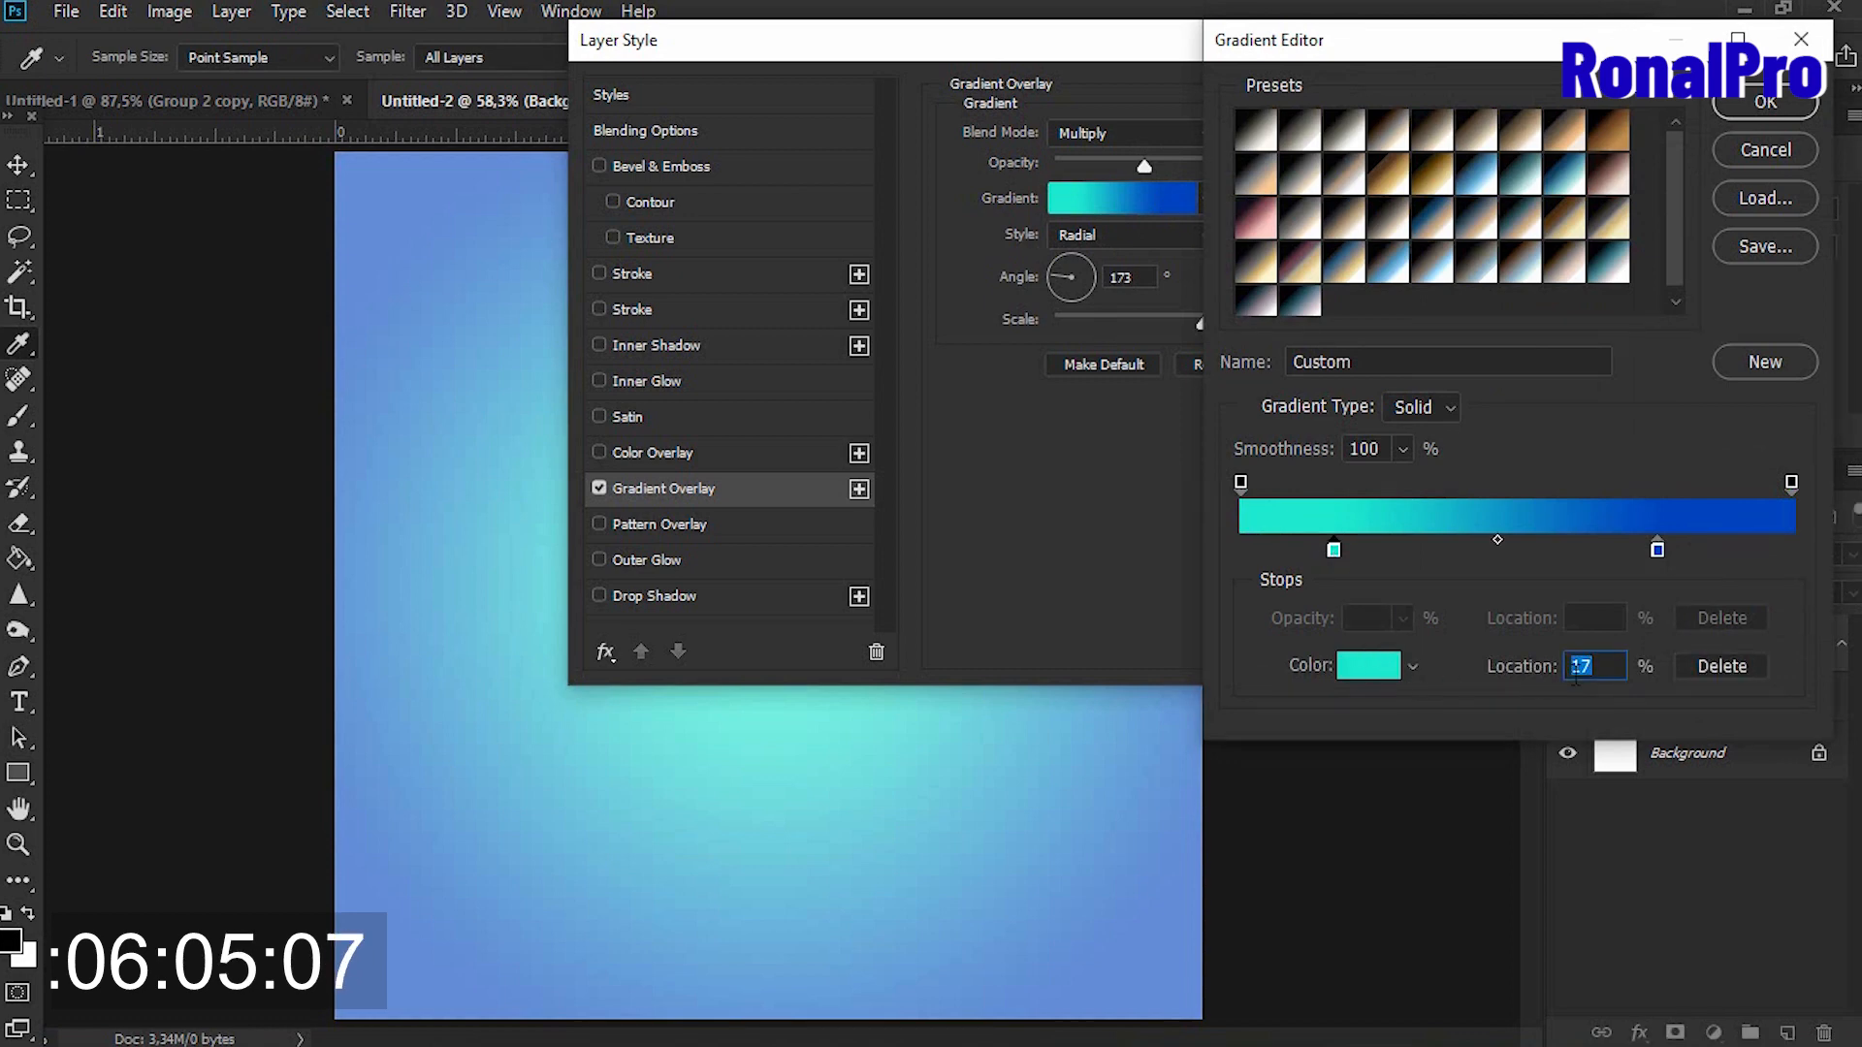
{"action": "left_click", "coordinate": [1620, 665]}
{"action": "left_click", "coordinate": [1372, 667]}
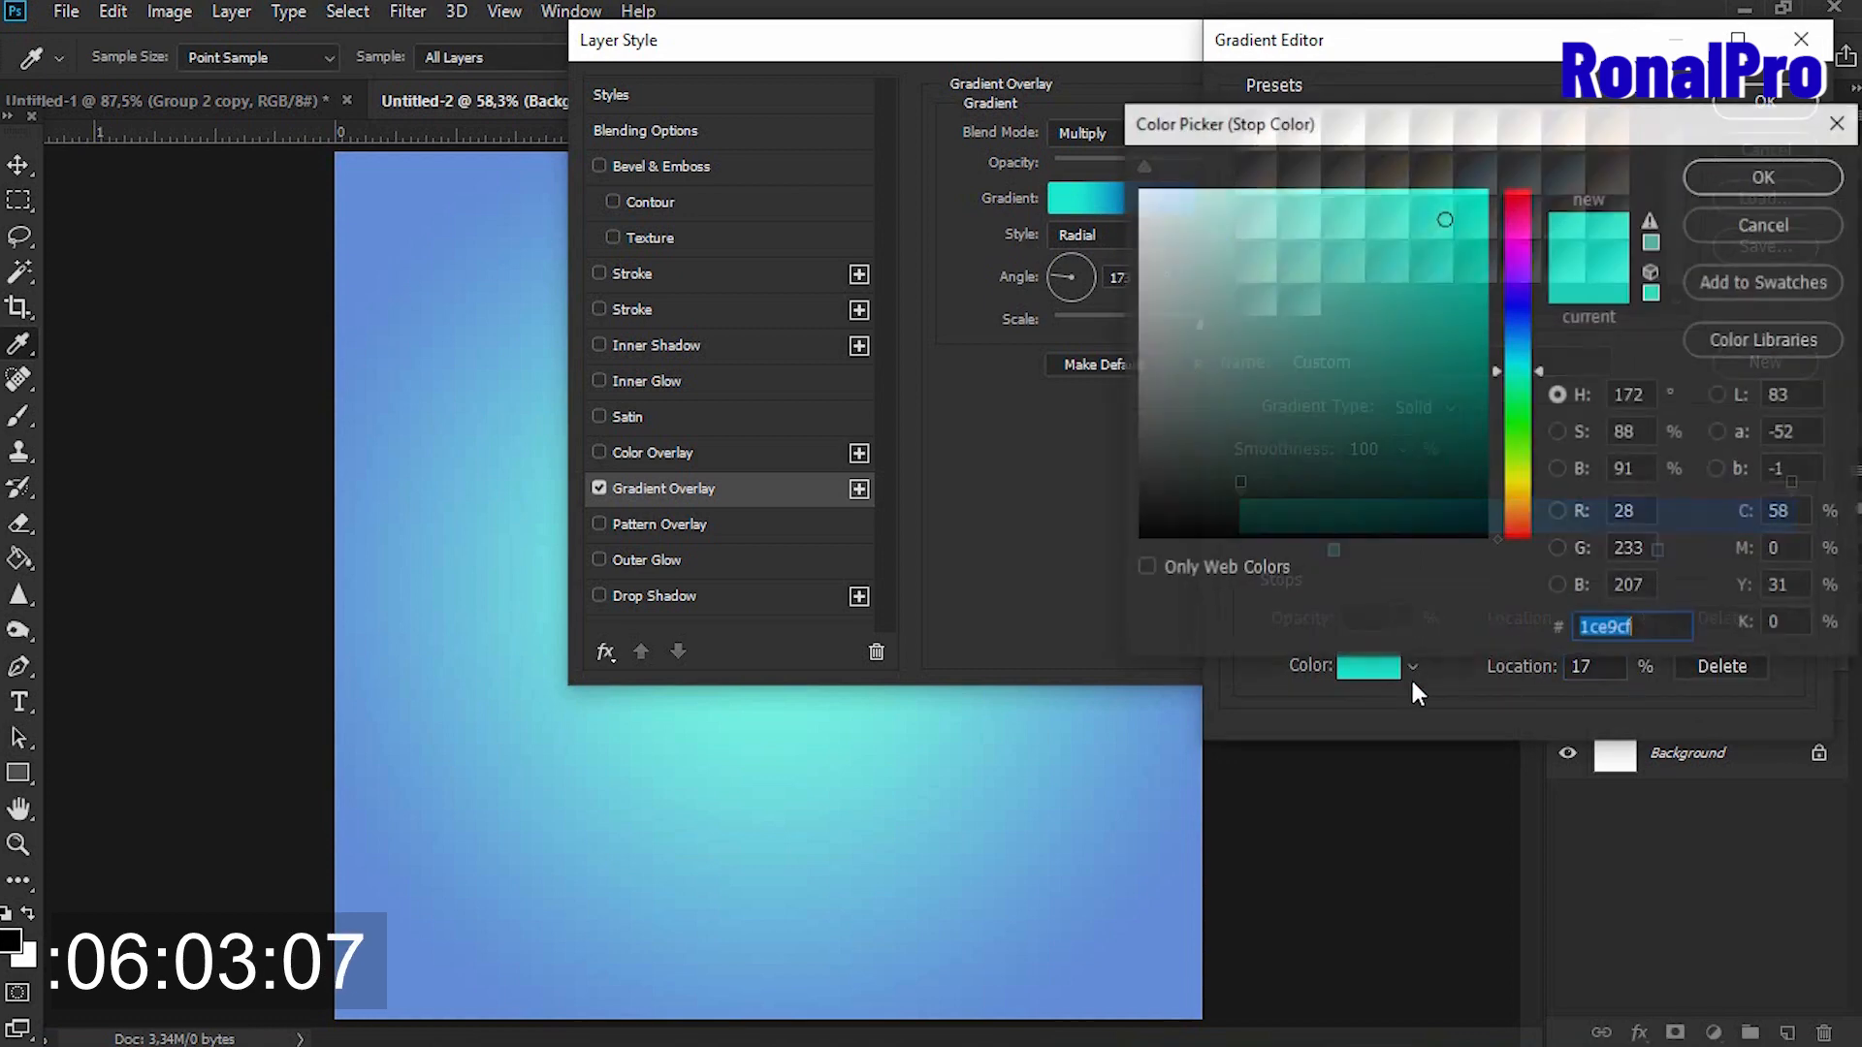
{"action": "left_click", "coordinate": [1725, 182]}
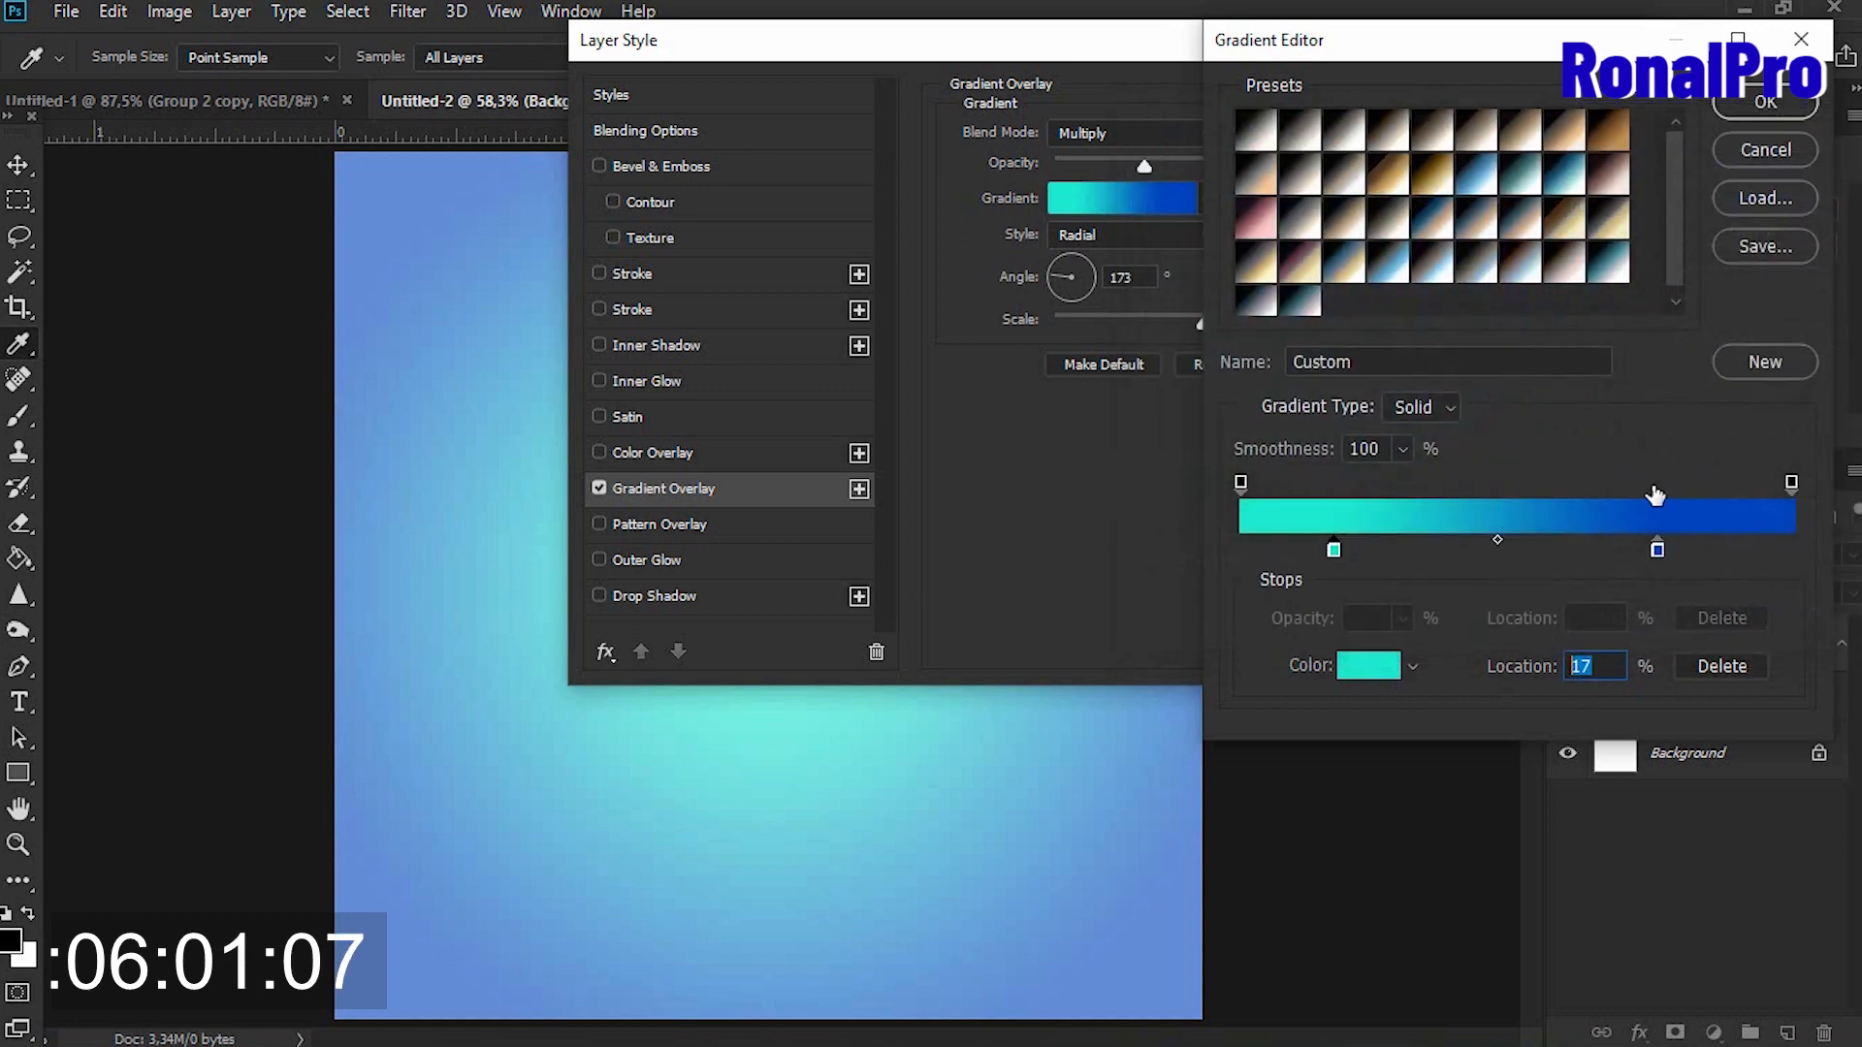
{"action": "left_click", "coordinate": [1659, 550]}
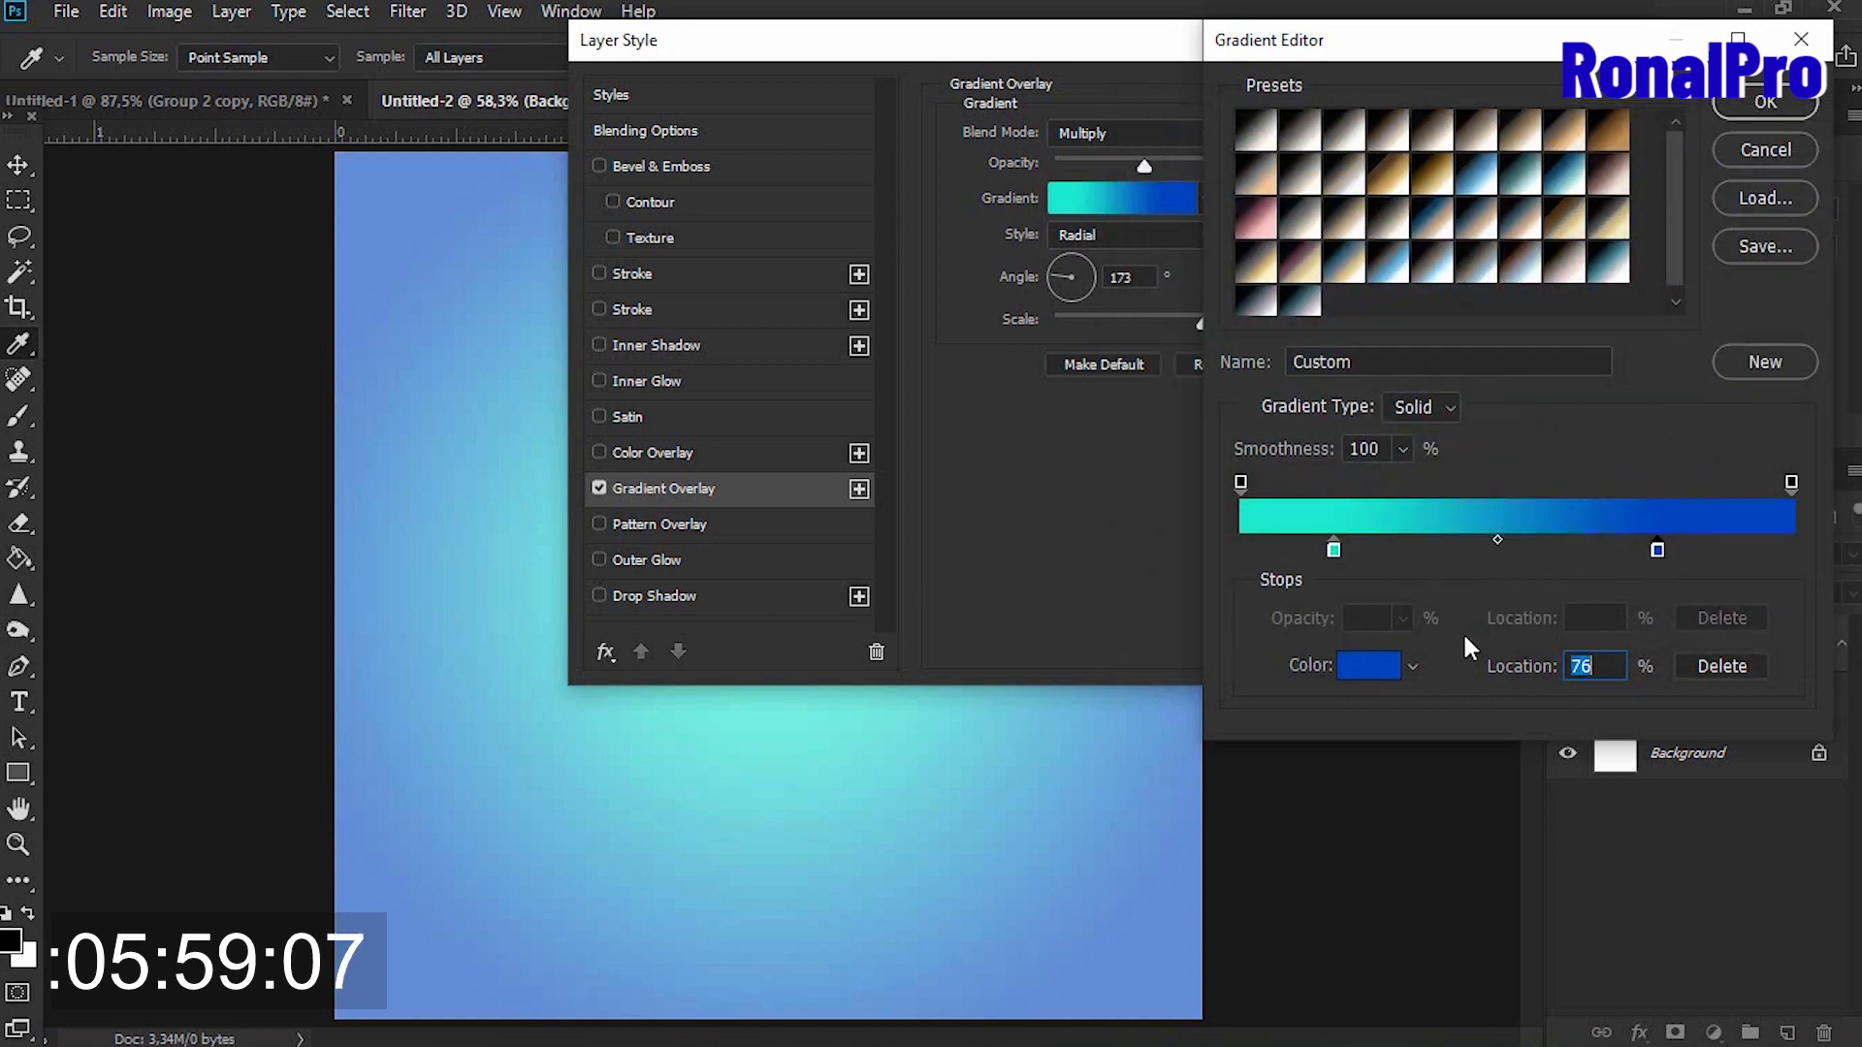
{"action": "left_click", "coordinate": [1370, 666]}
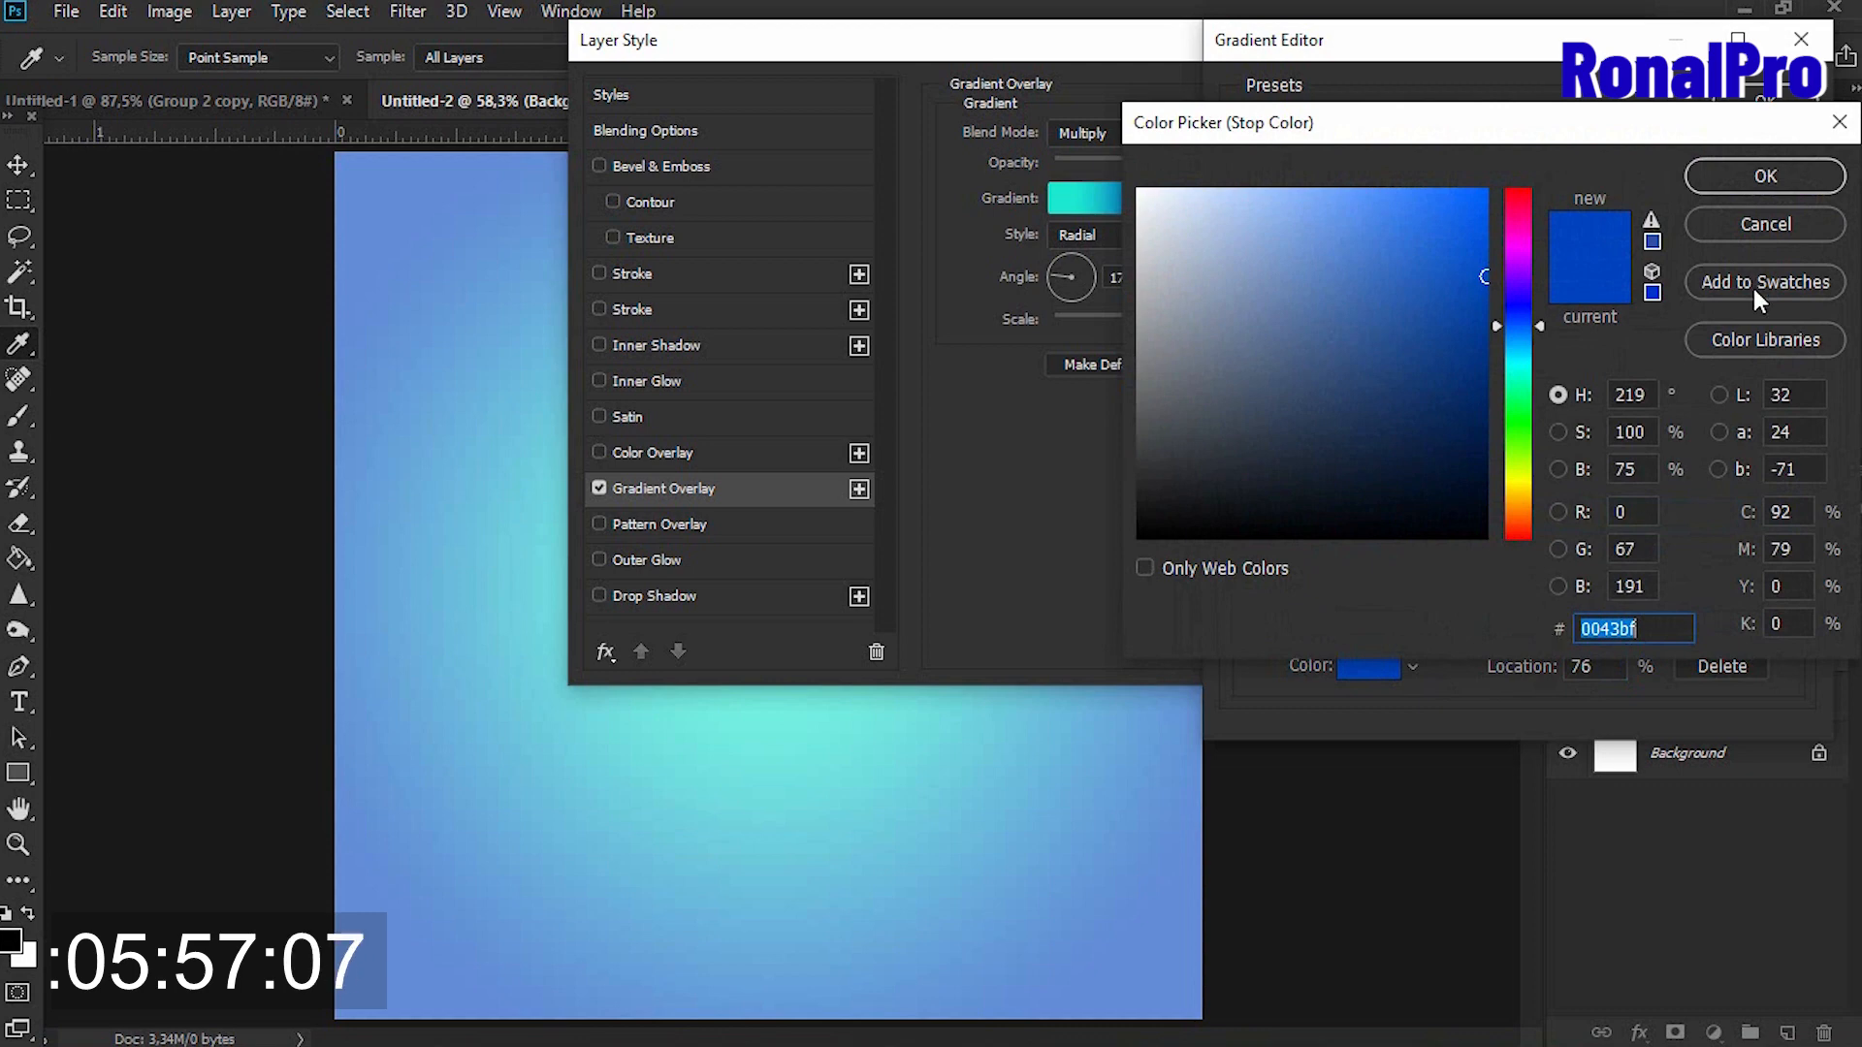
{"action": "left_click", "coordinate": [1767, 175]}
{"action": "left_click", "coordinate": [1752, 102]}
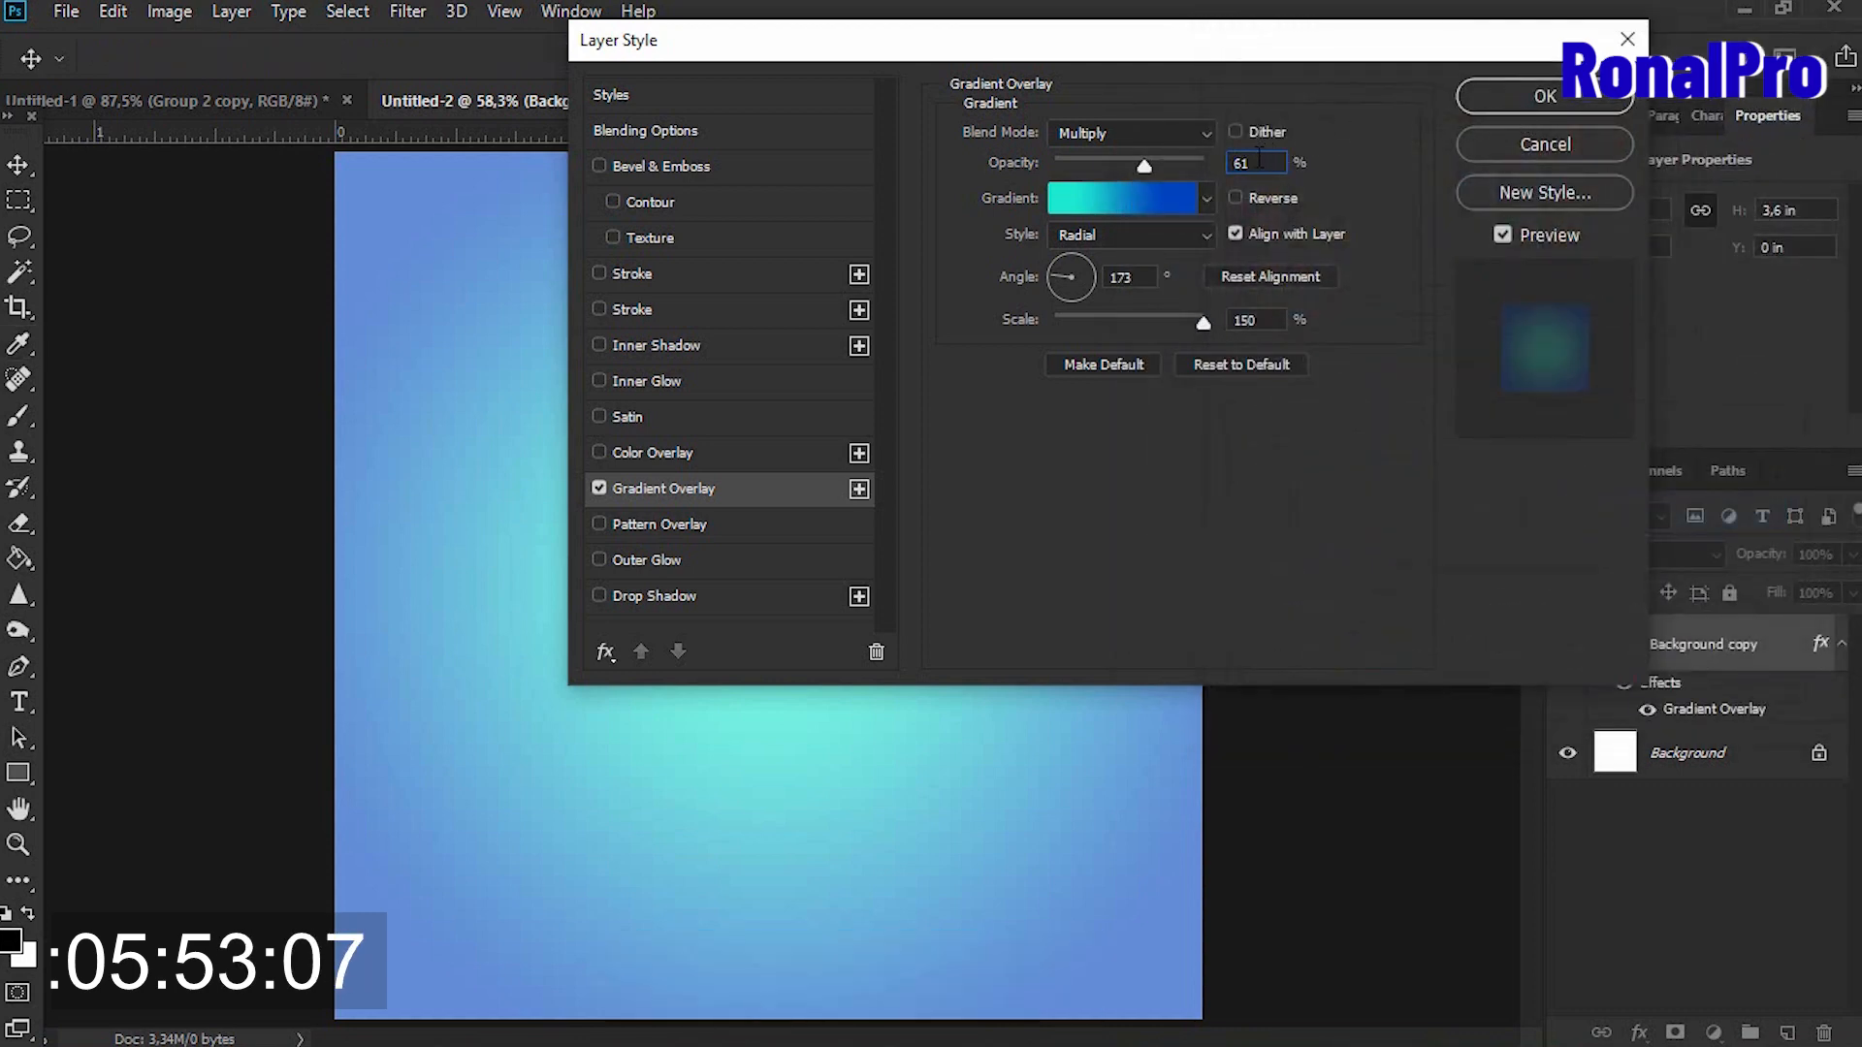
Apply the Gradient Overlay as a Multiply radial gradient with 61% opacity, 173° angle and 150% scale.
{"action": "left_click", "coordinate": [1249, 323]}
{"action": "left_click", "coordinate": [1149, 275]}
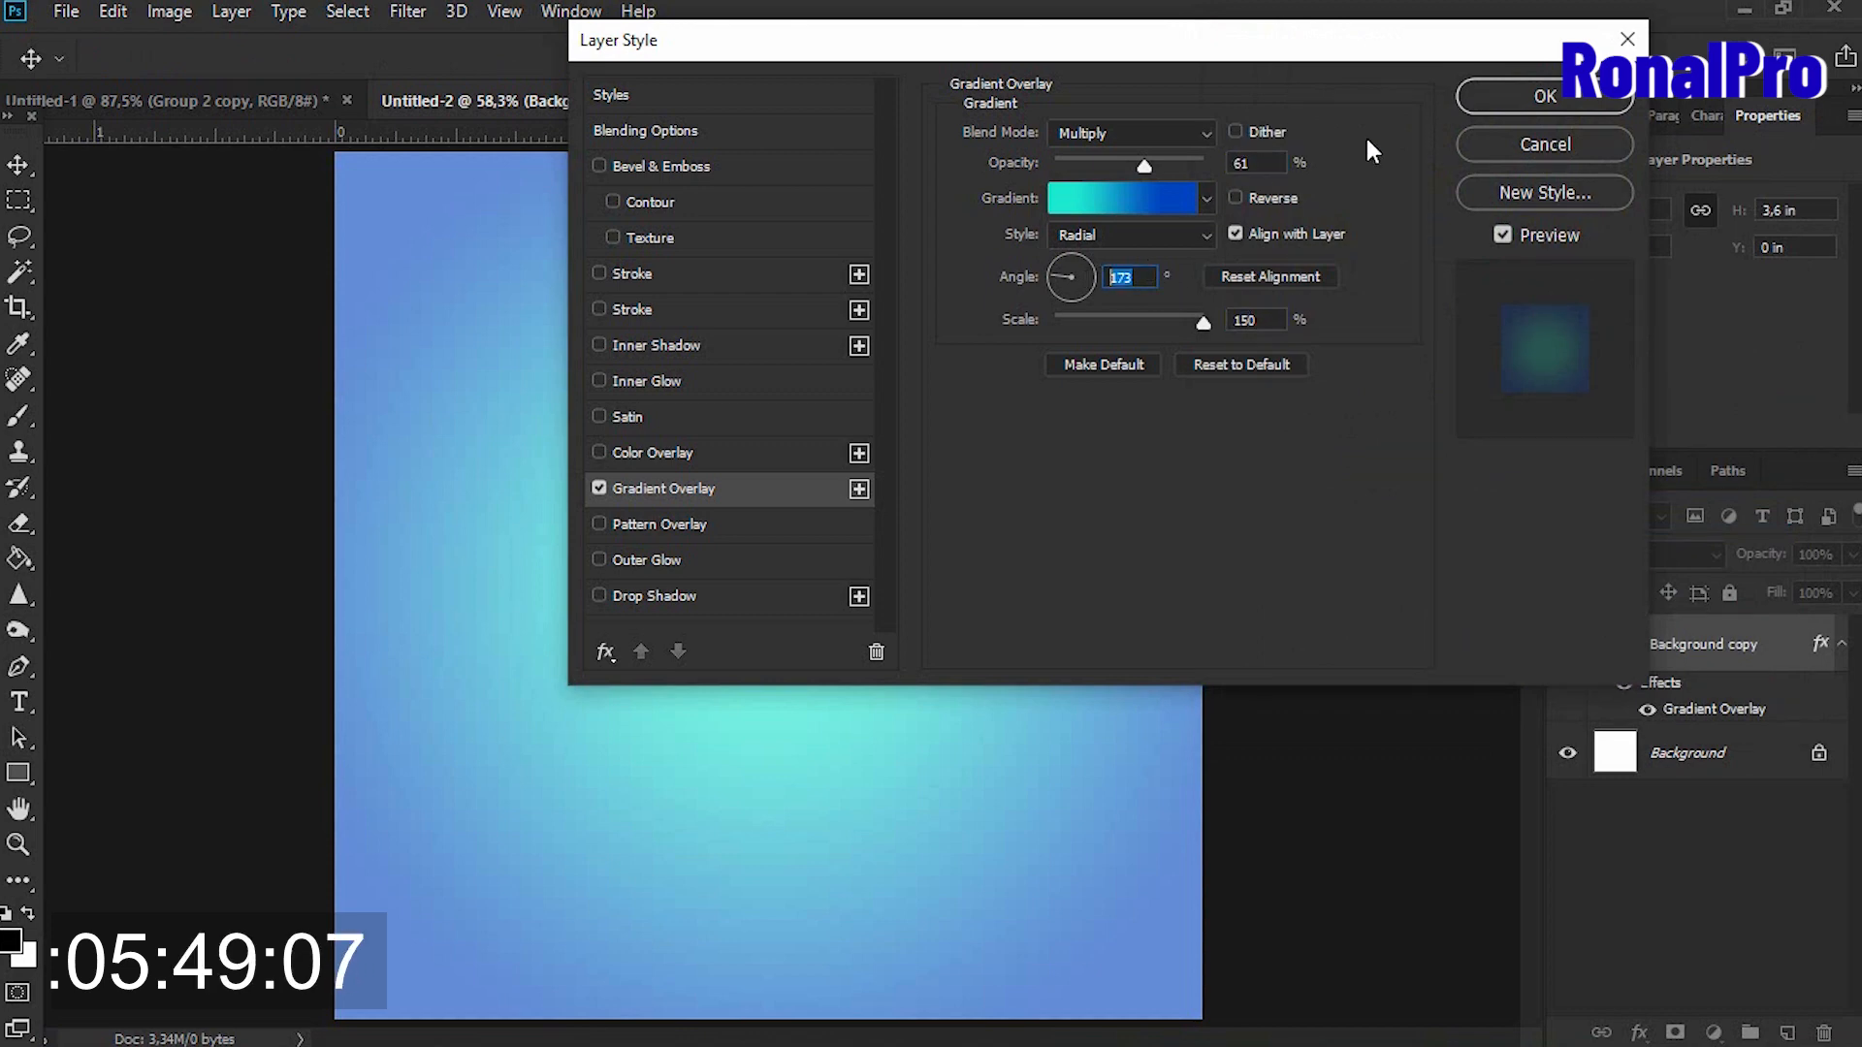
{"action": "left_click", "coordinate": [1603, 100]}
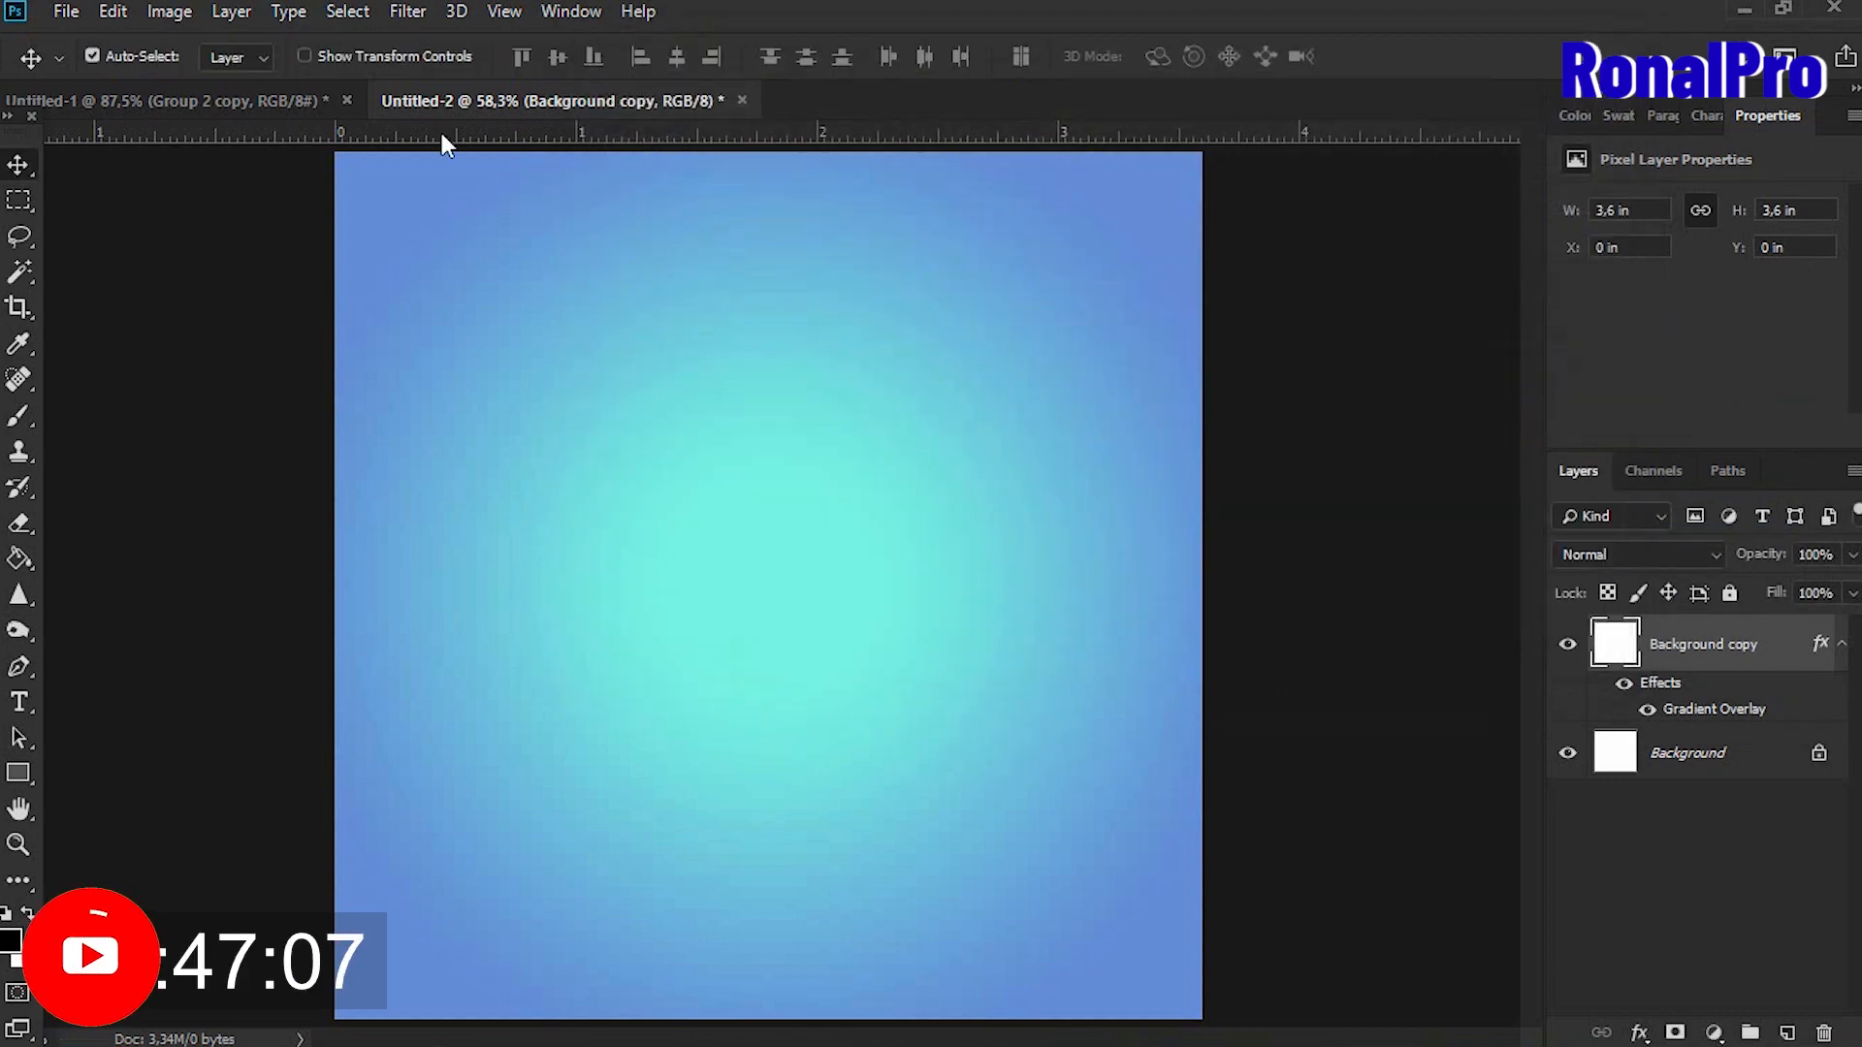
Place the red-orange-slice image from the Jeruk folder into the new document at its fitted size.
{"action": "left_click", "coordinate": [195, 89]}
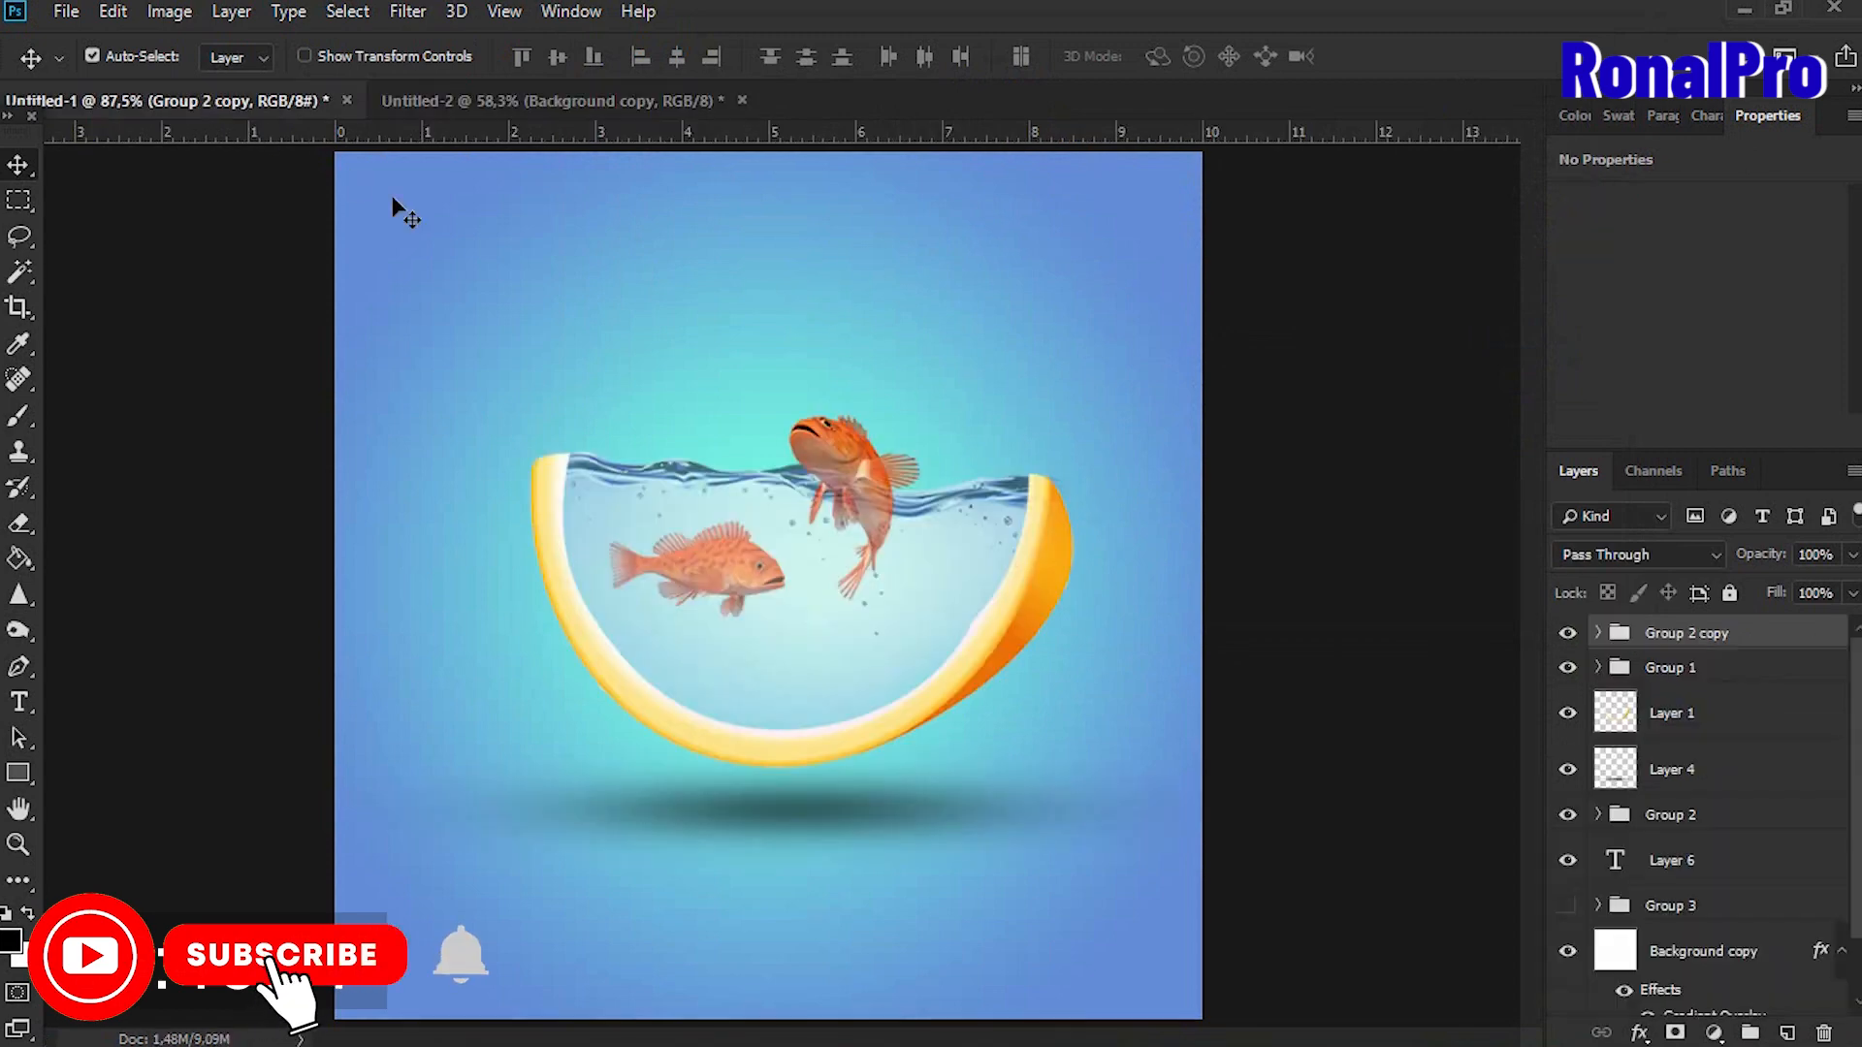
{"action": "left_click", "coordinate": [592, 101]}
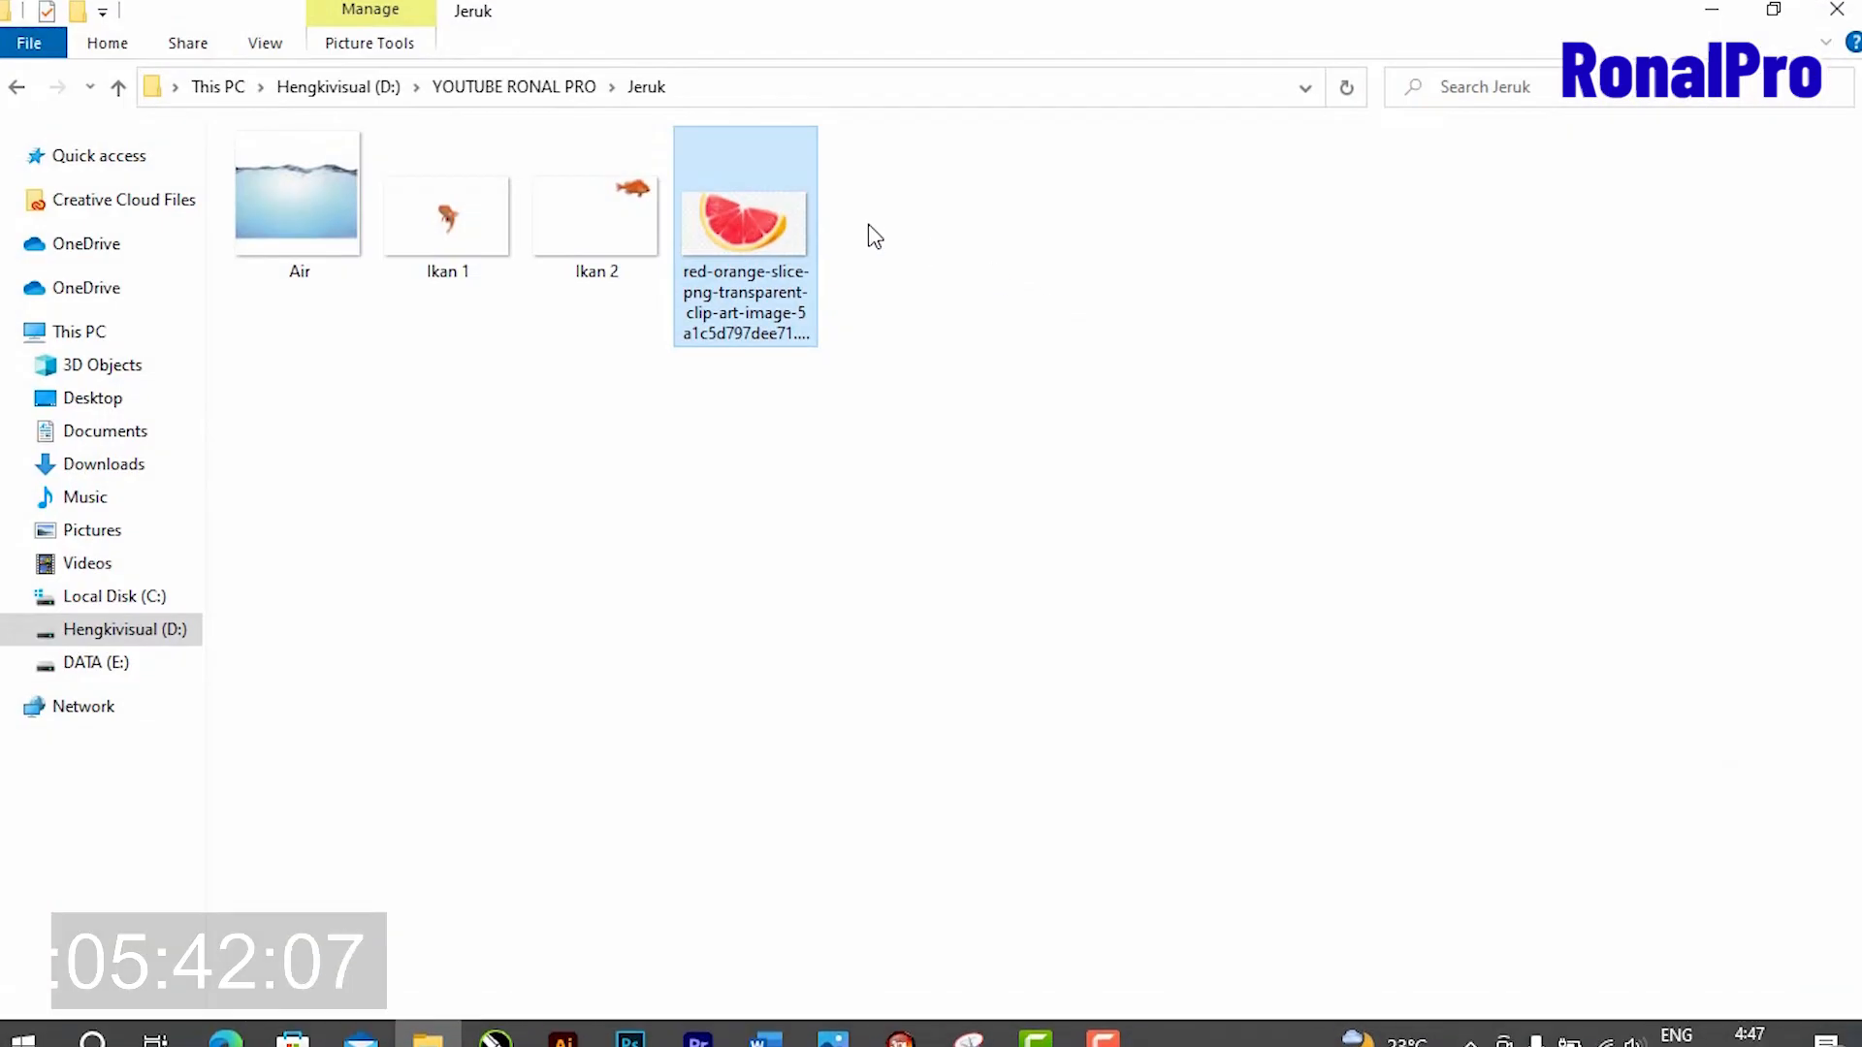
{"action": "left_click_drag", "start_coordinate": [757, 238], "coordinate": [740, 673]}
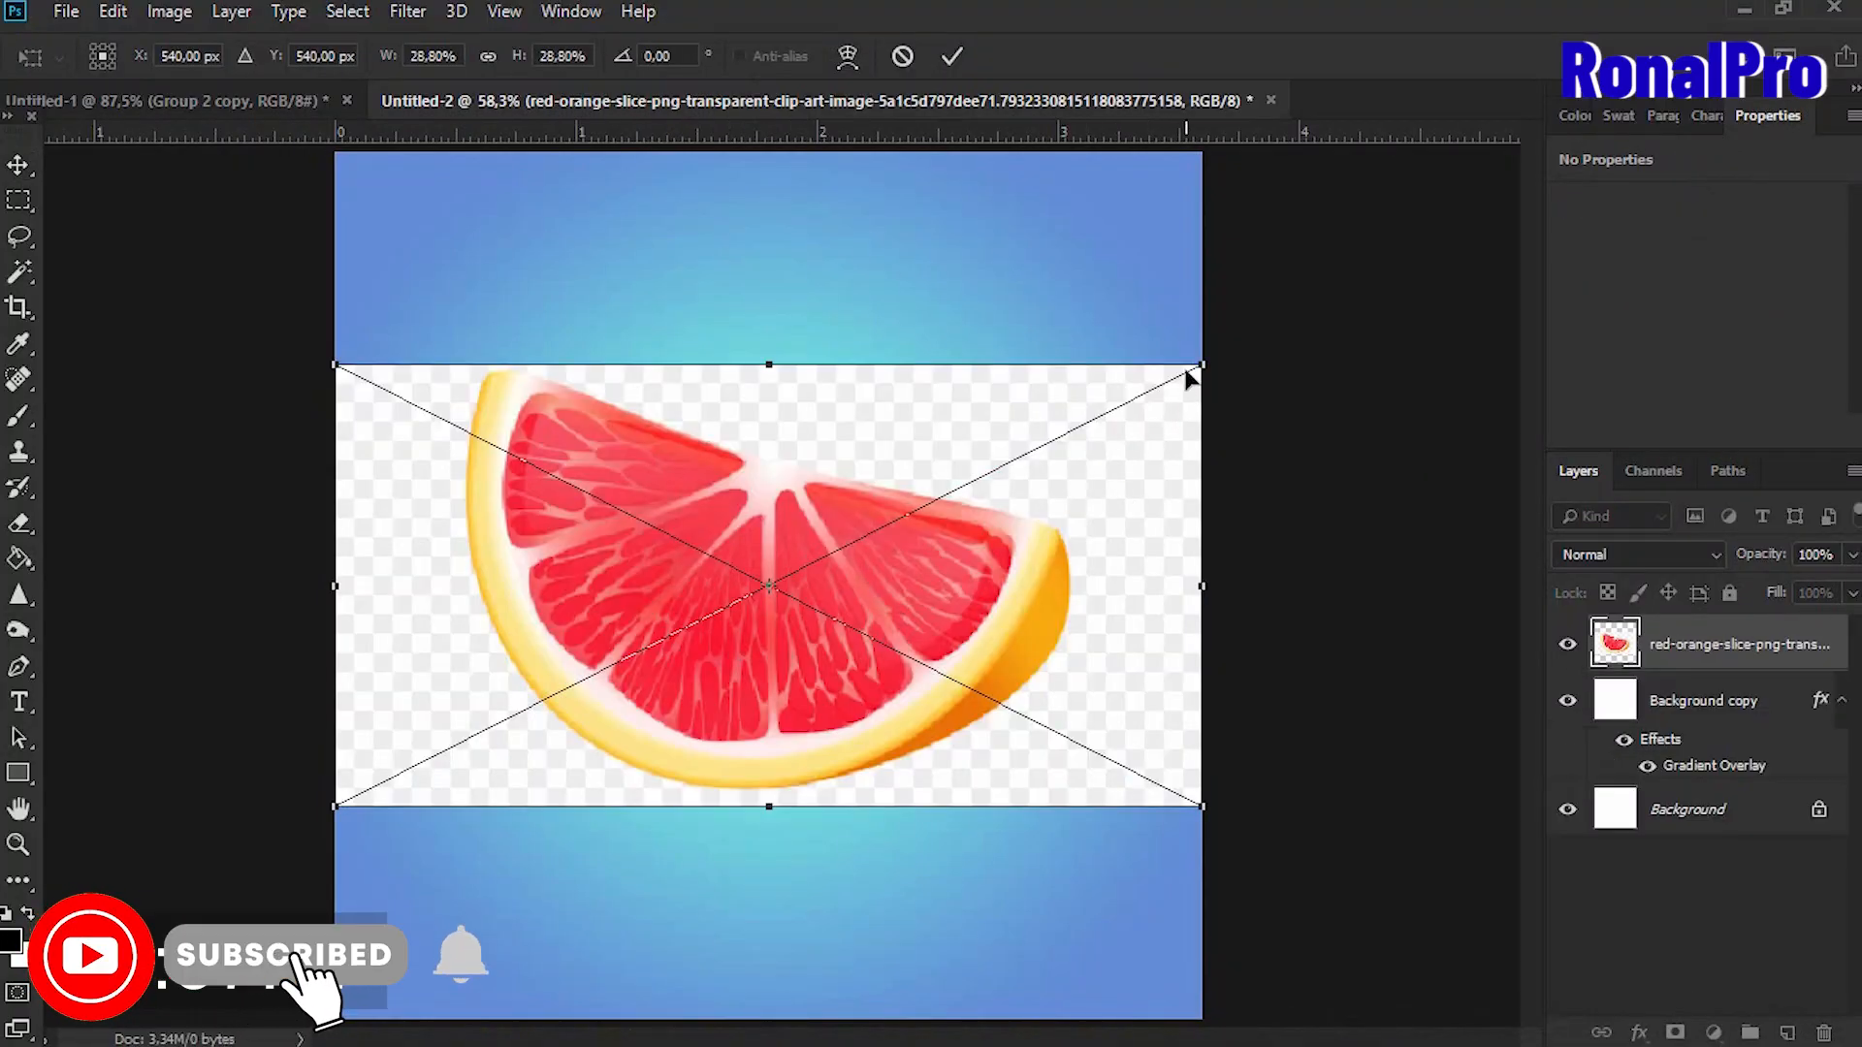
{"action": "key", "text": "Return"}
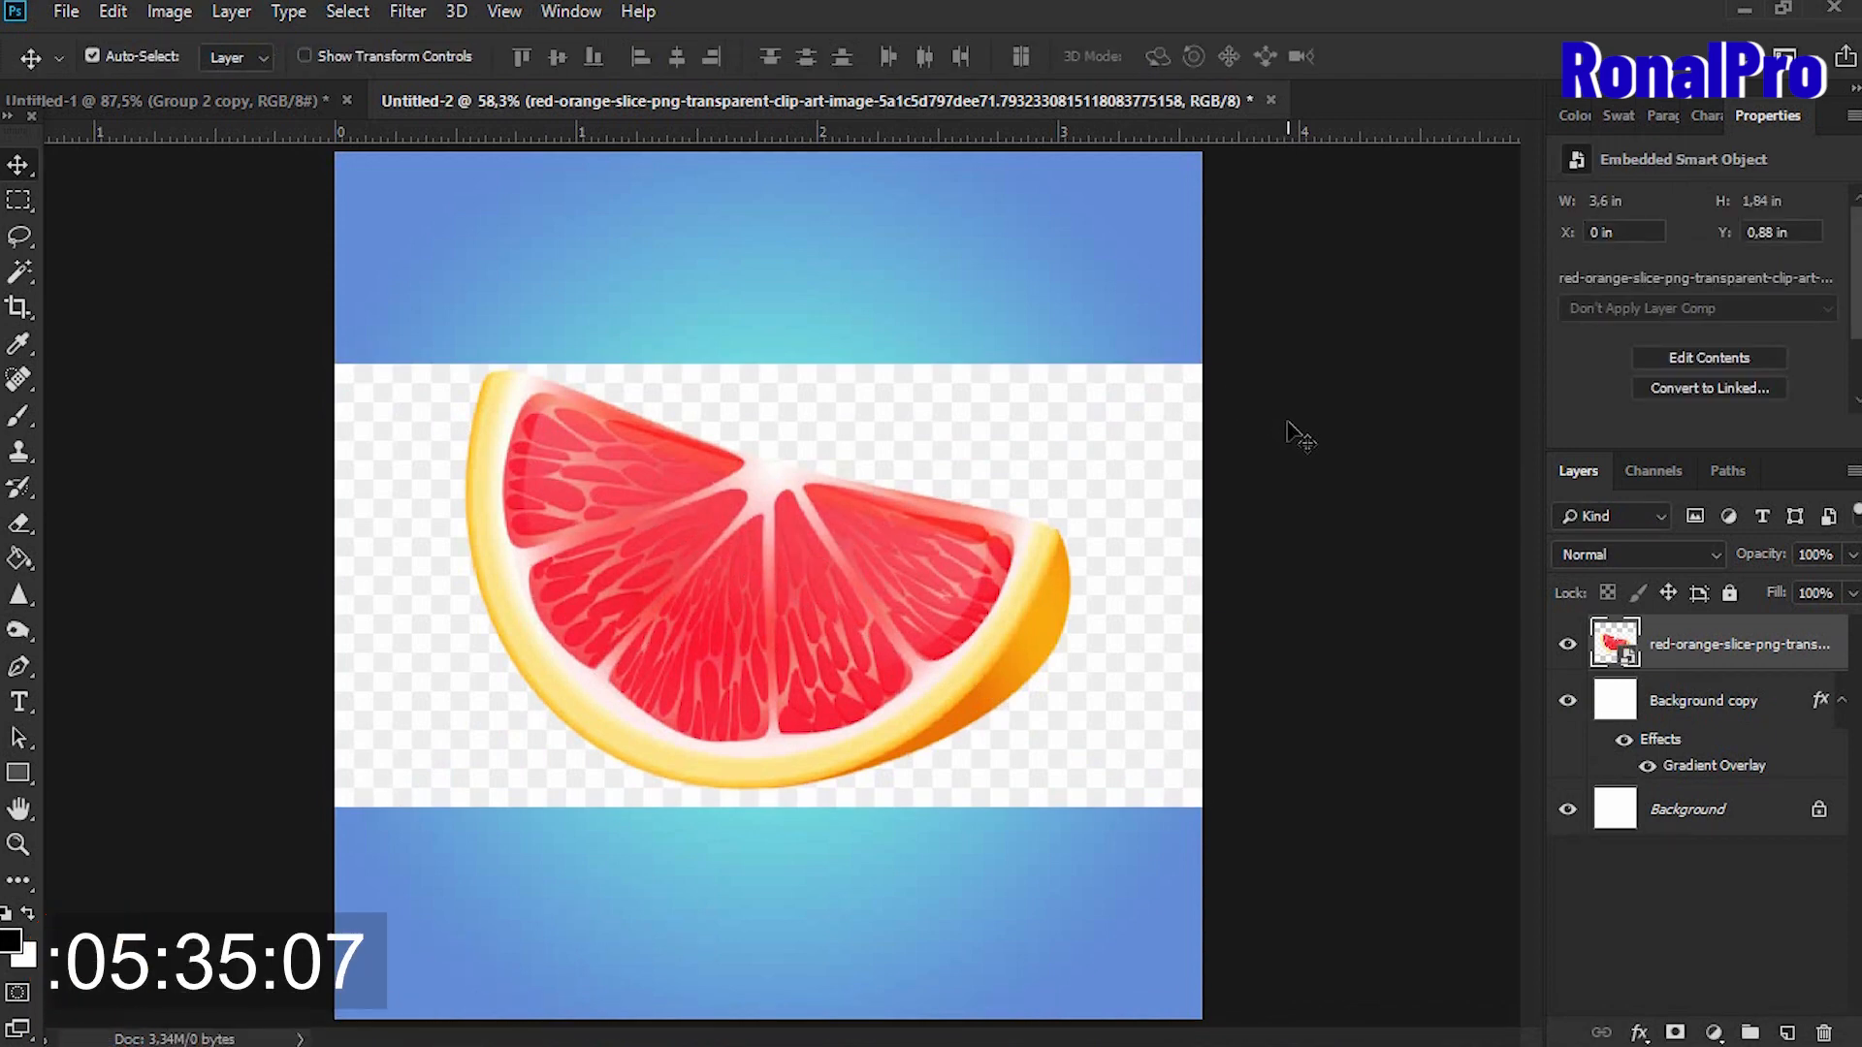
Copy the citrus slice to its own layer using Select Subject and delete the placed image layer.
{"action": "left_click", "coordinate": [347, 11]}
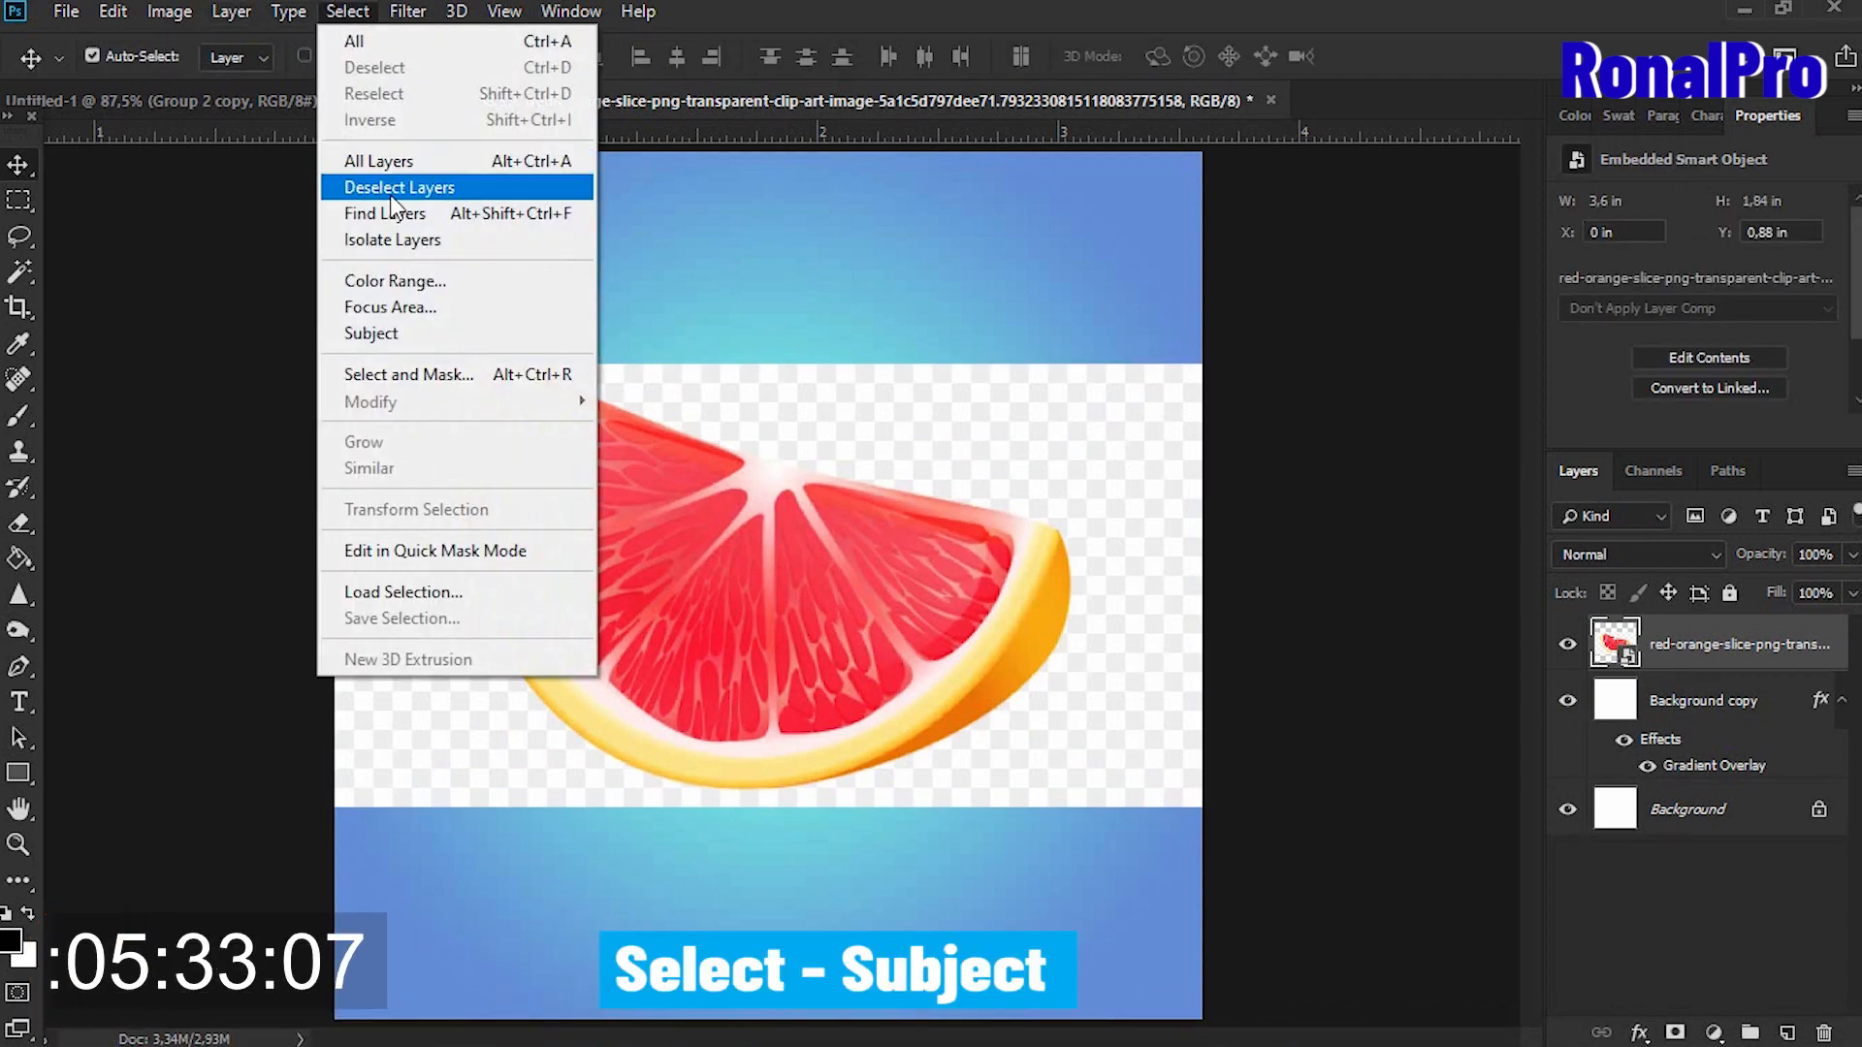
{"action": "left_click", "coordinate": [409, 330]}
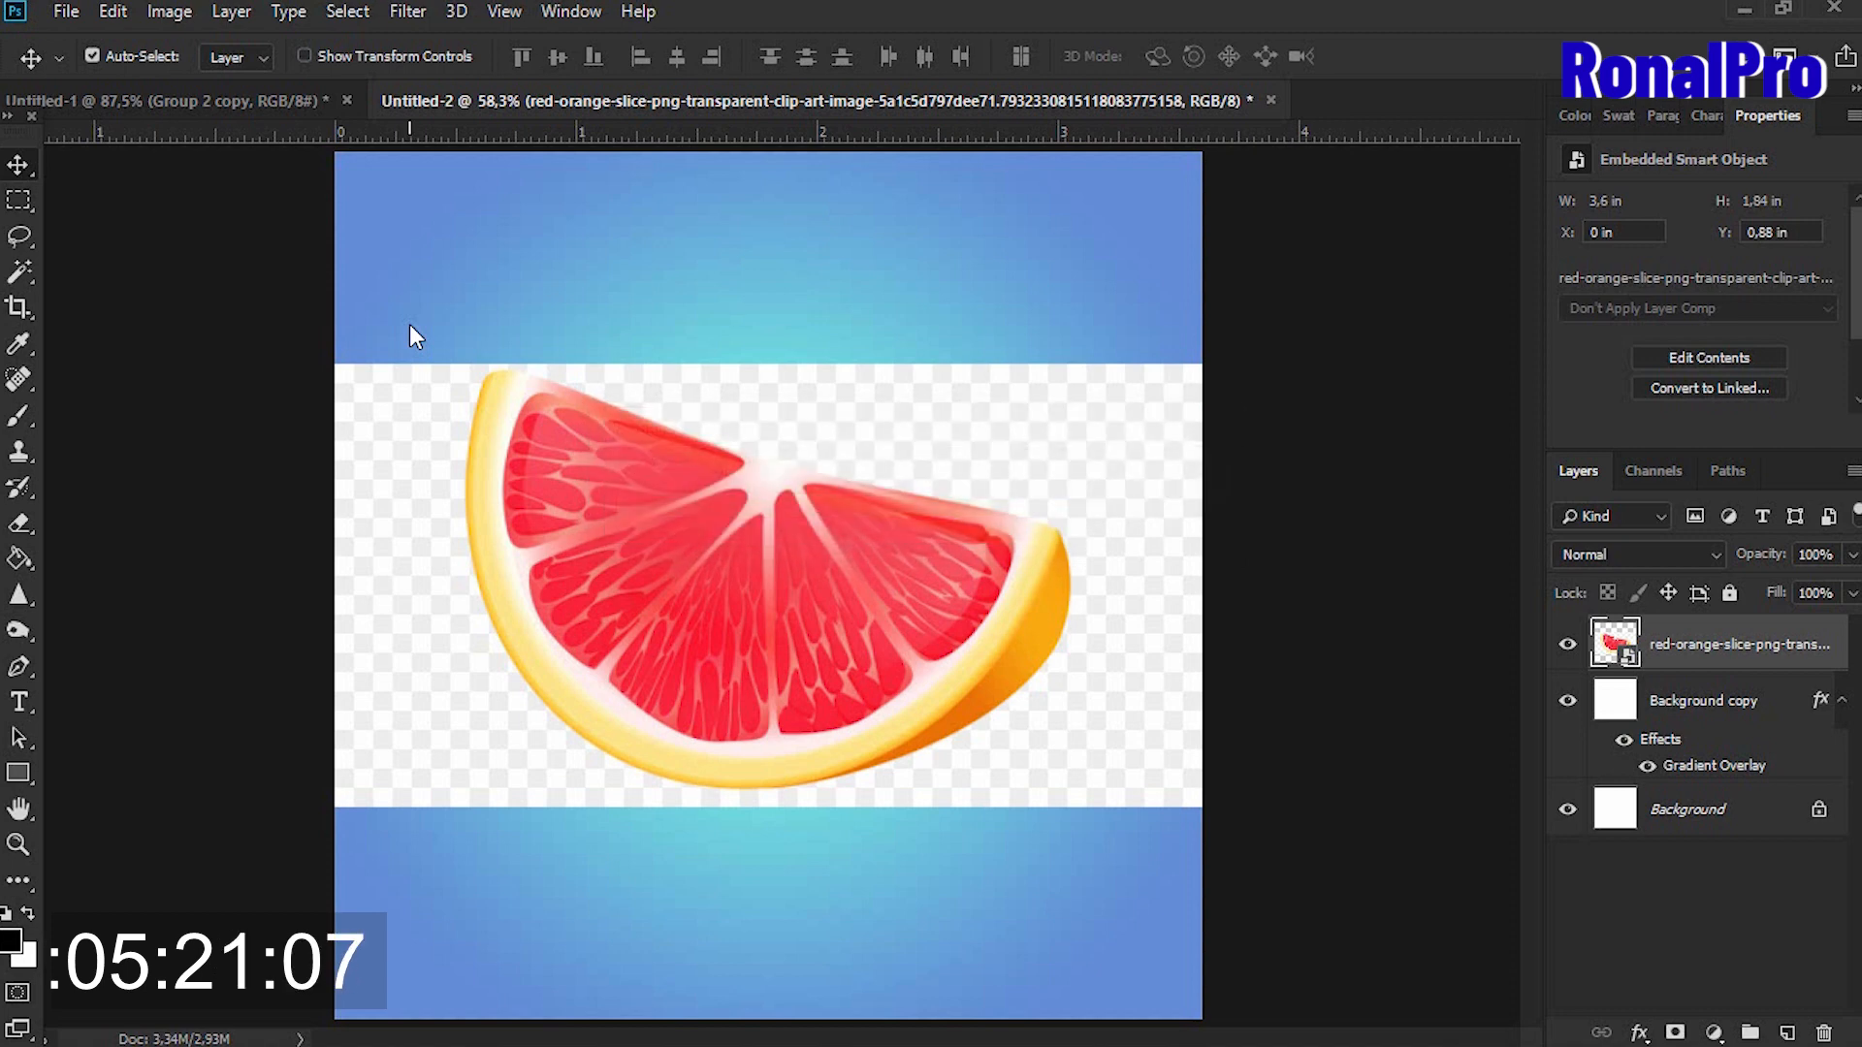
{"action": "key", "text": "ctrl+j"}
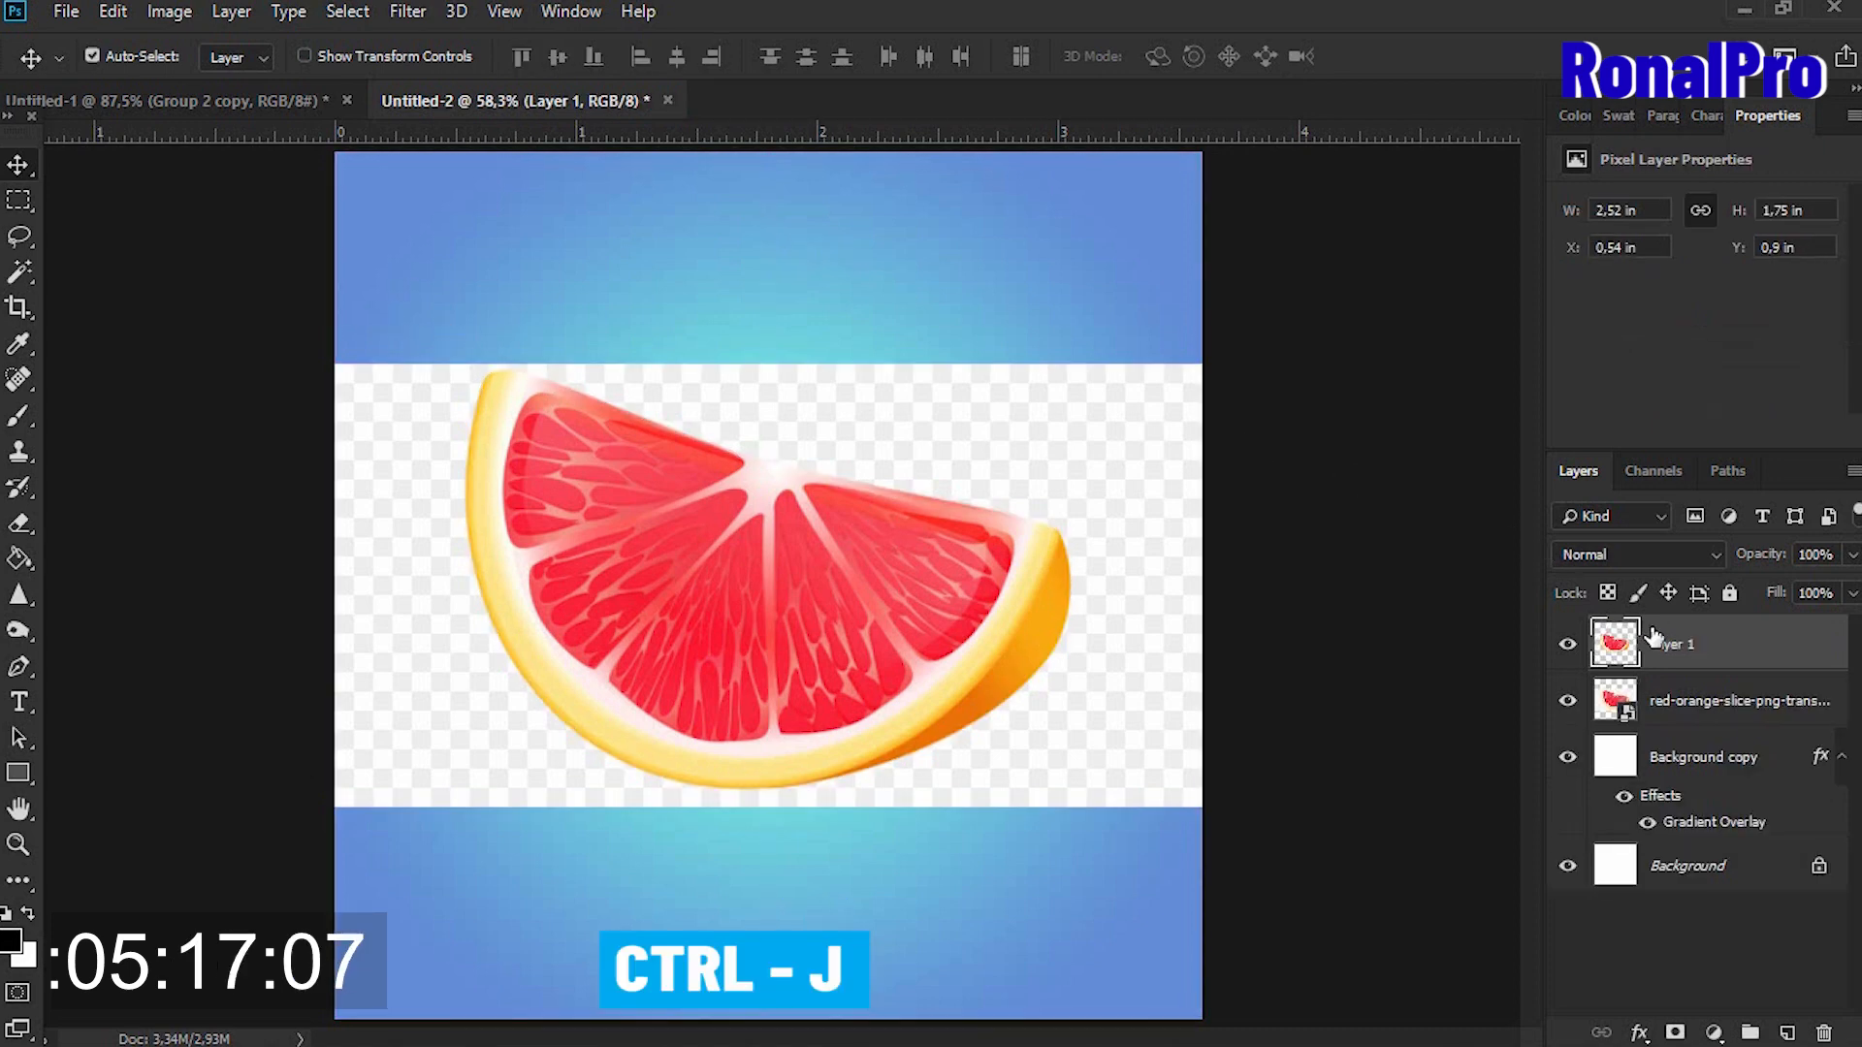
{"action": "left_click", "coordinate": [1692, 713]}
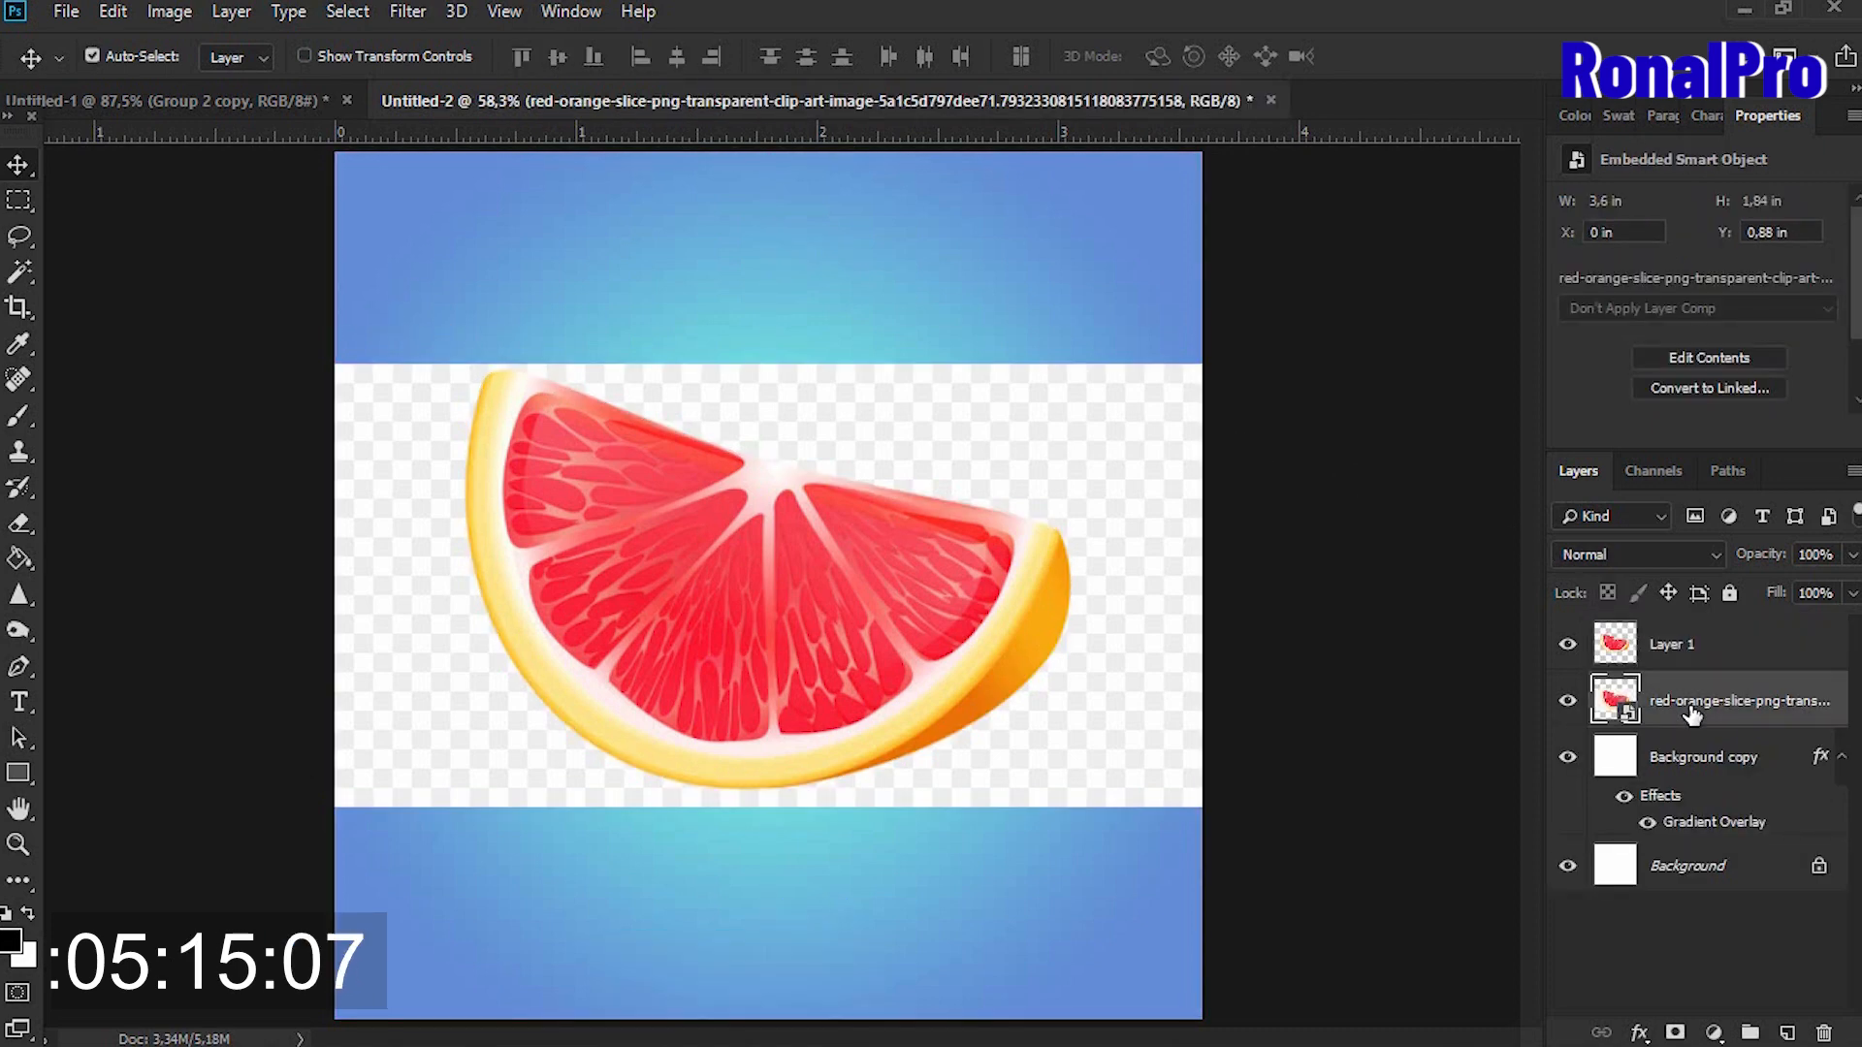
{"action": "left_click_drag", "start_coordinate": [1693, 714], "coordinate": [1823, 1033]}
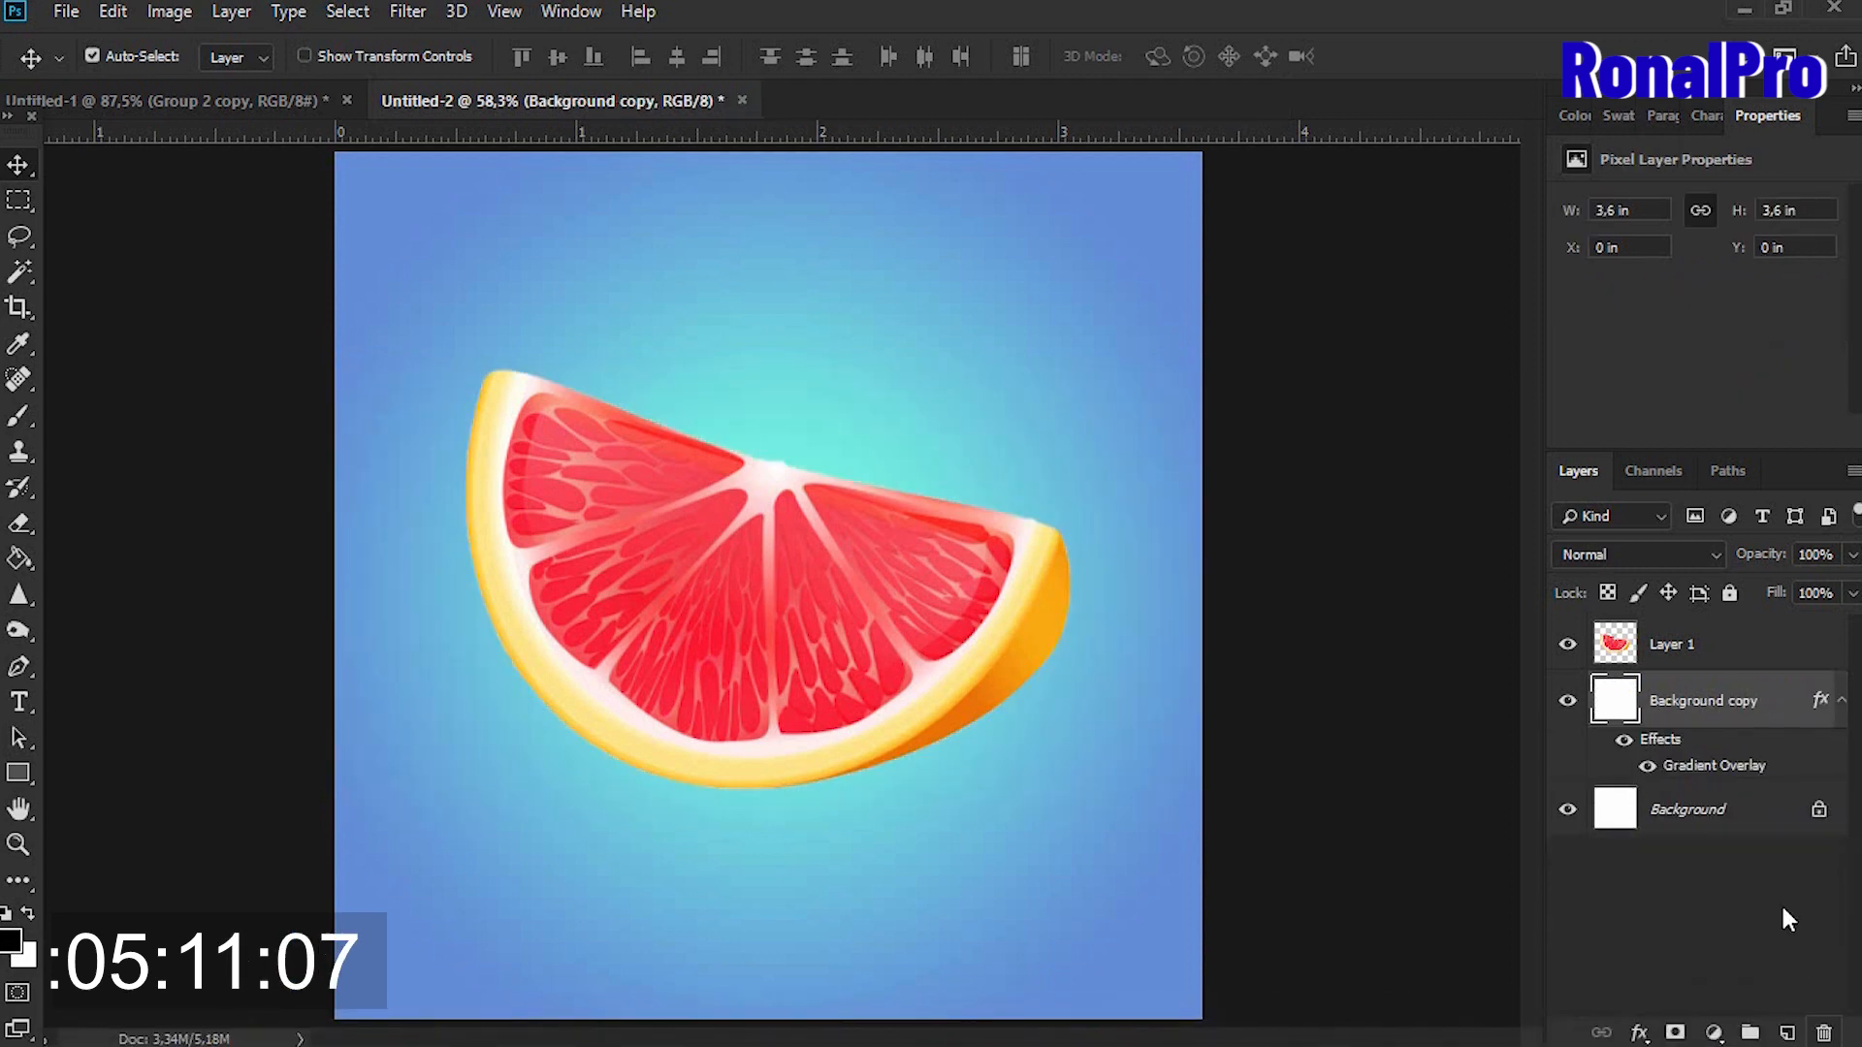
Rotate the citrus slice on Layer 1 by -15°, scale it to about 105% and centre it on the canvas.
{"action": "left_click", "coordinate": [1670, 644]}
{"action": "key", "text": "ctrl"}
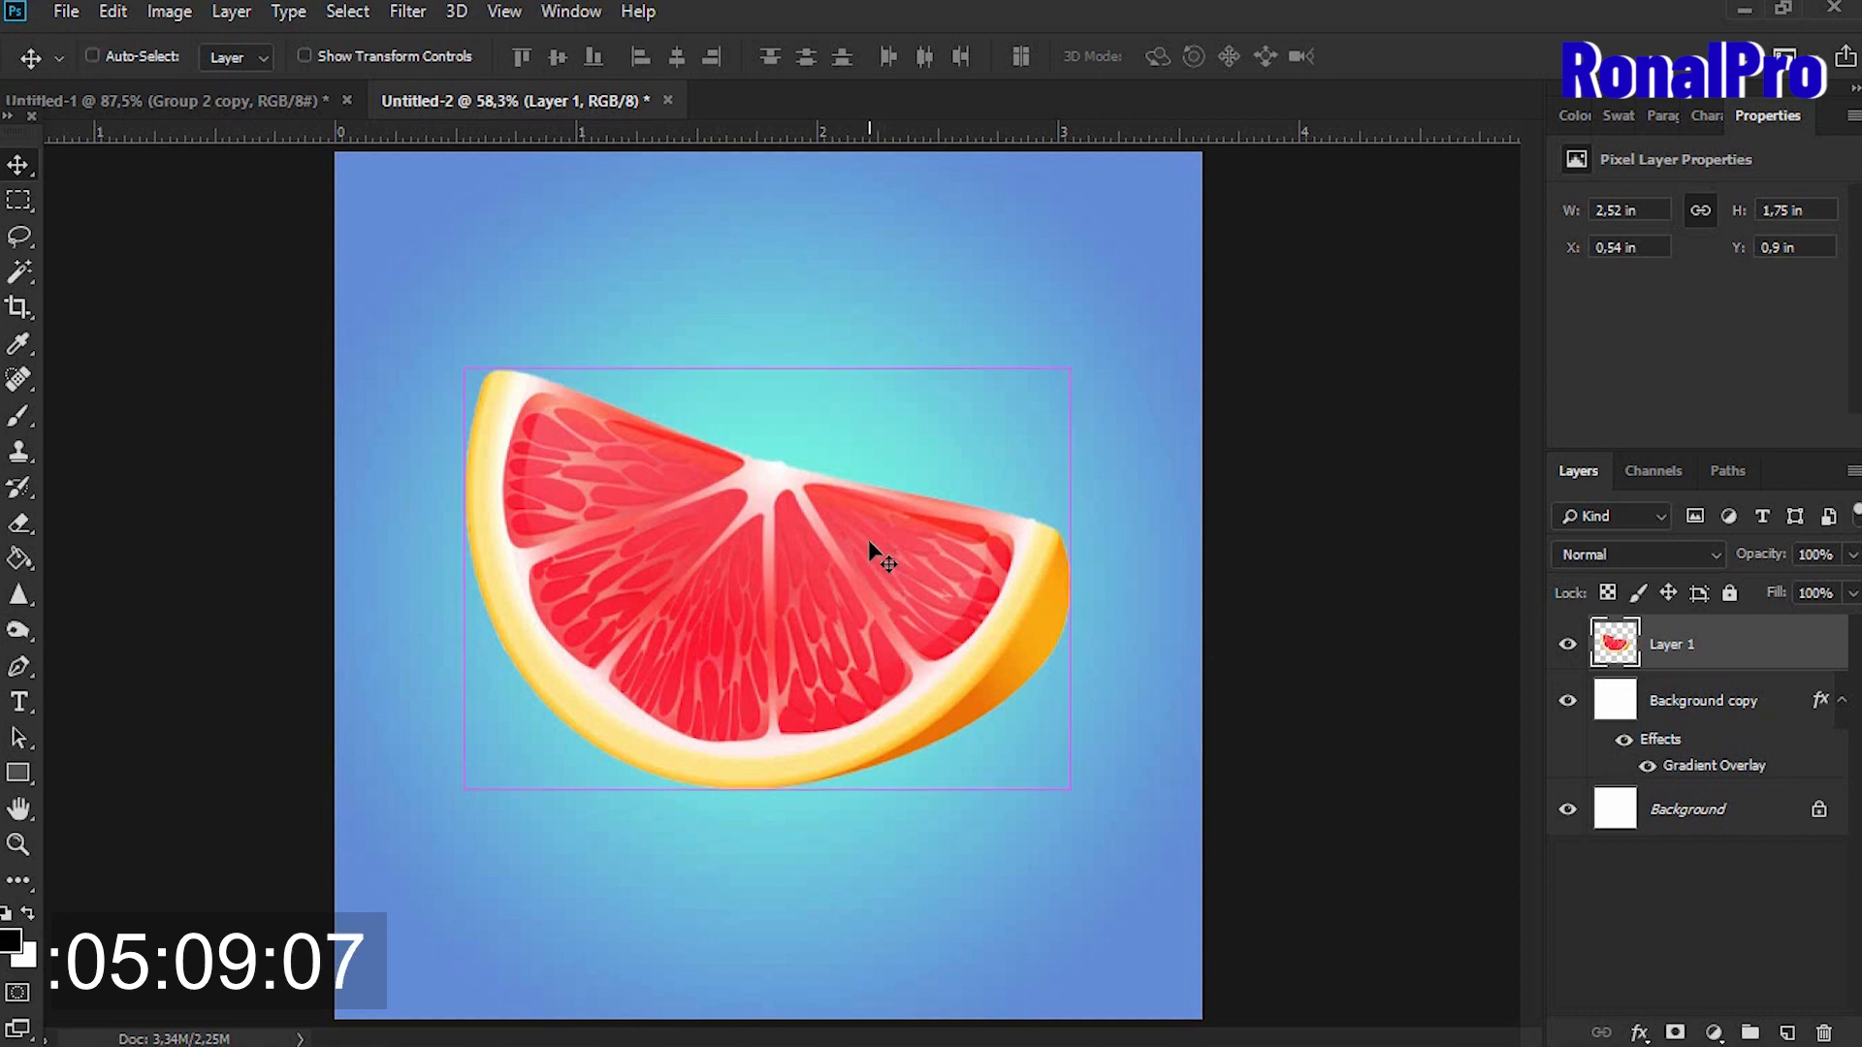
{"action": "key", "text": "ctrl+t"}
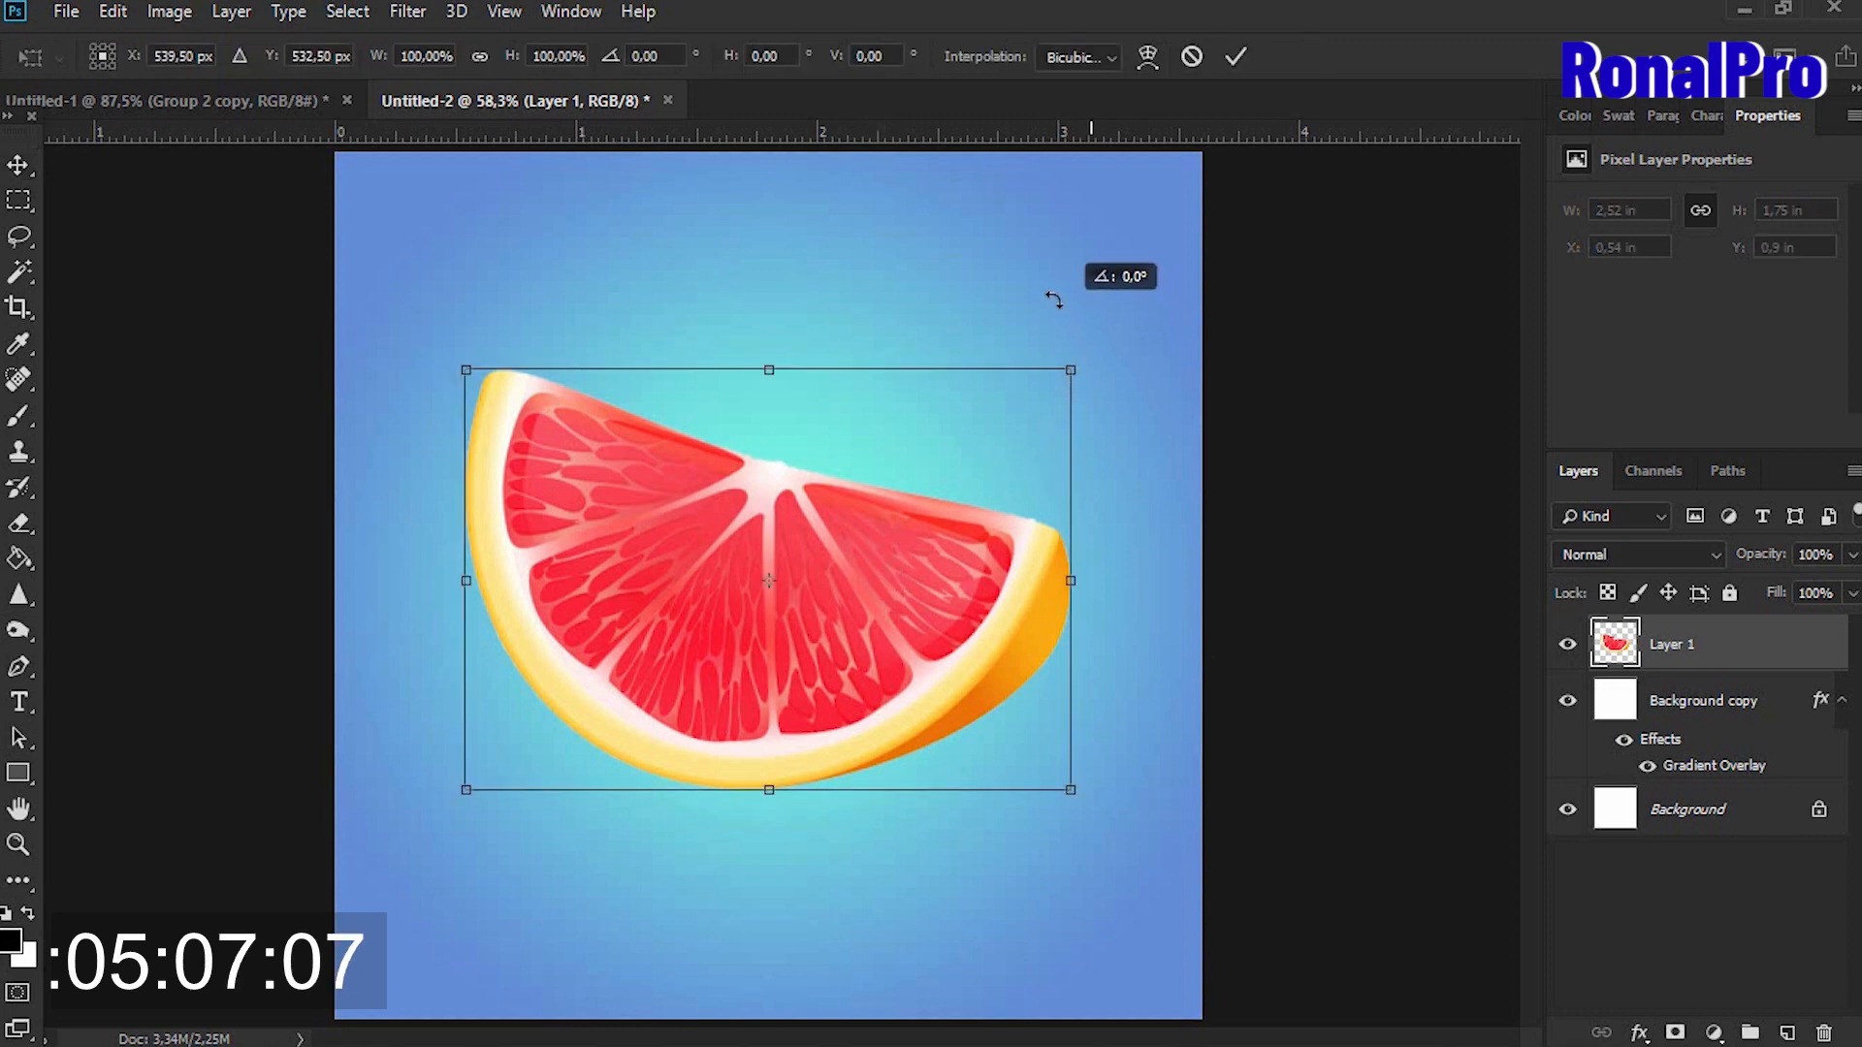
{"action": "left_click_drag", "start_coordinate": [1054, 299], "coordinate": [1040, 291]}
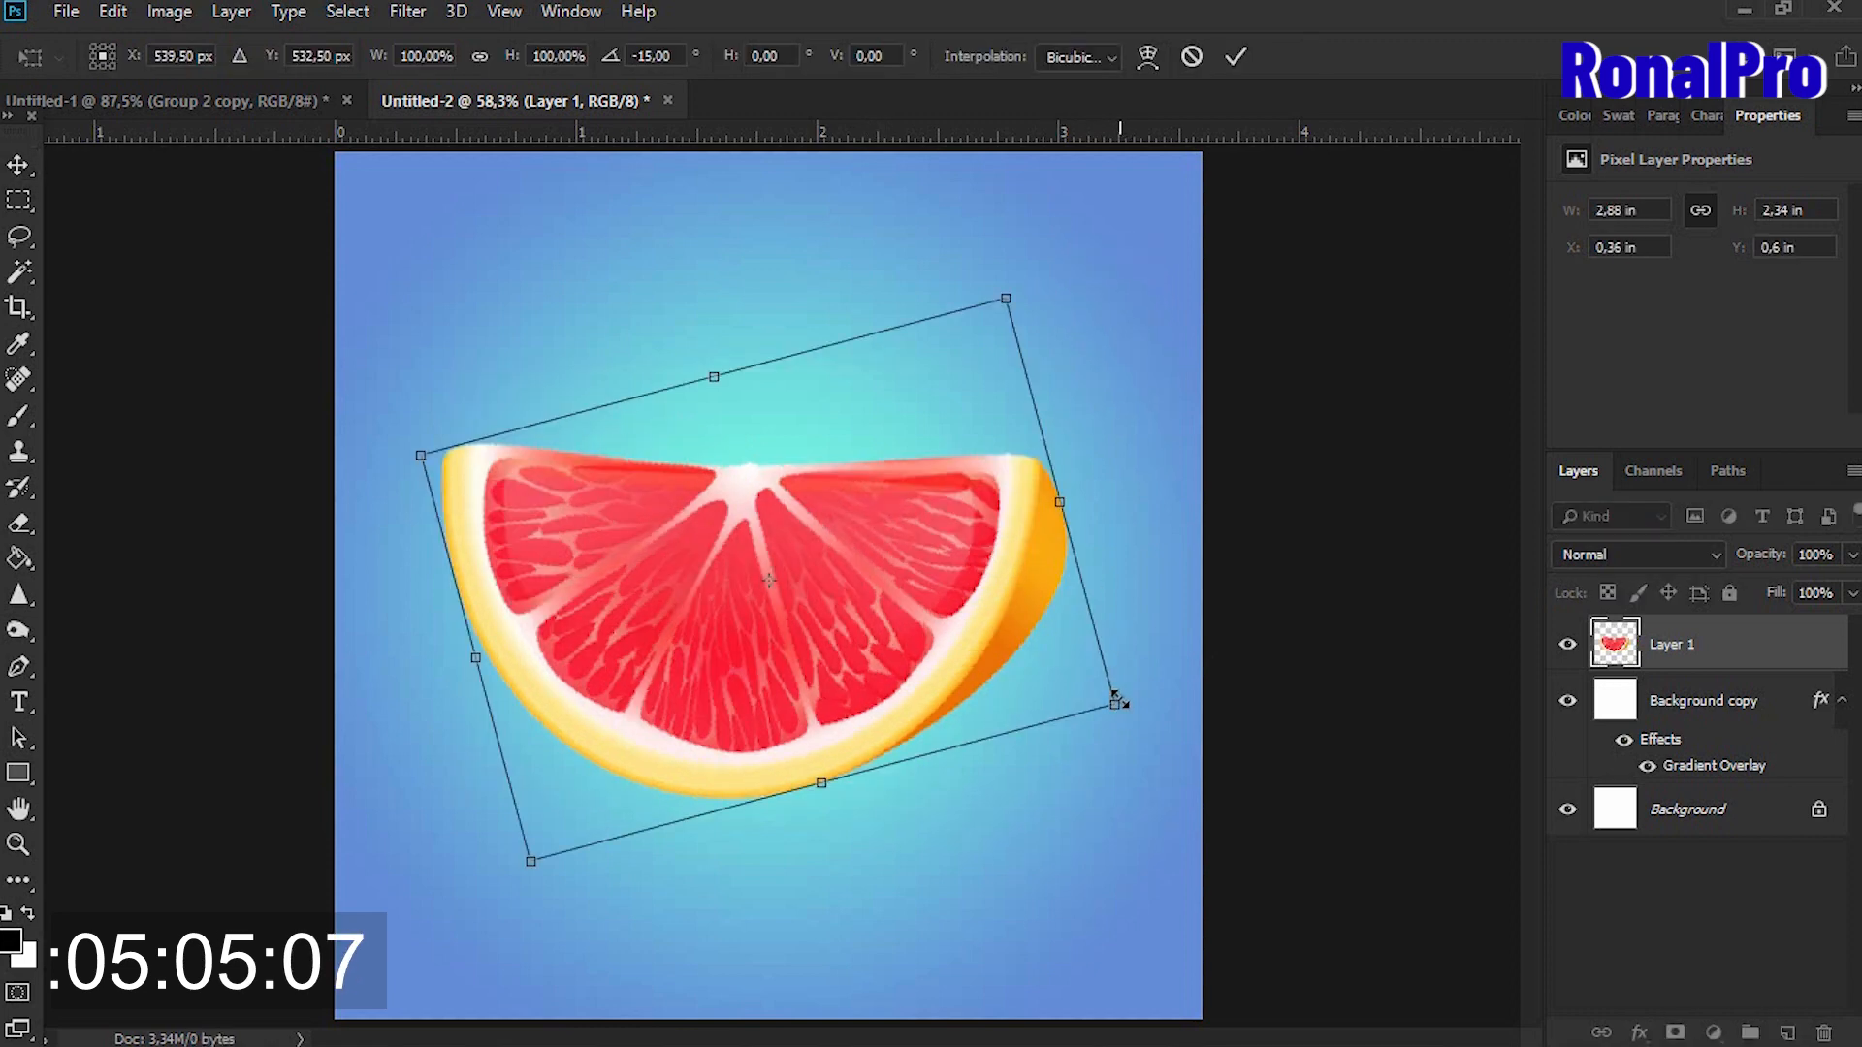
{"action": "left_click_drag", "start_coordinate": [1116, 703], "coordinate": [1151, 716]}
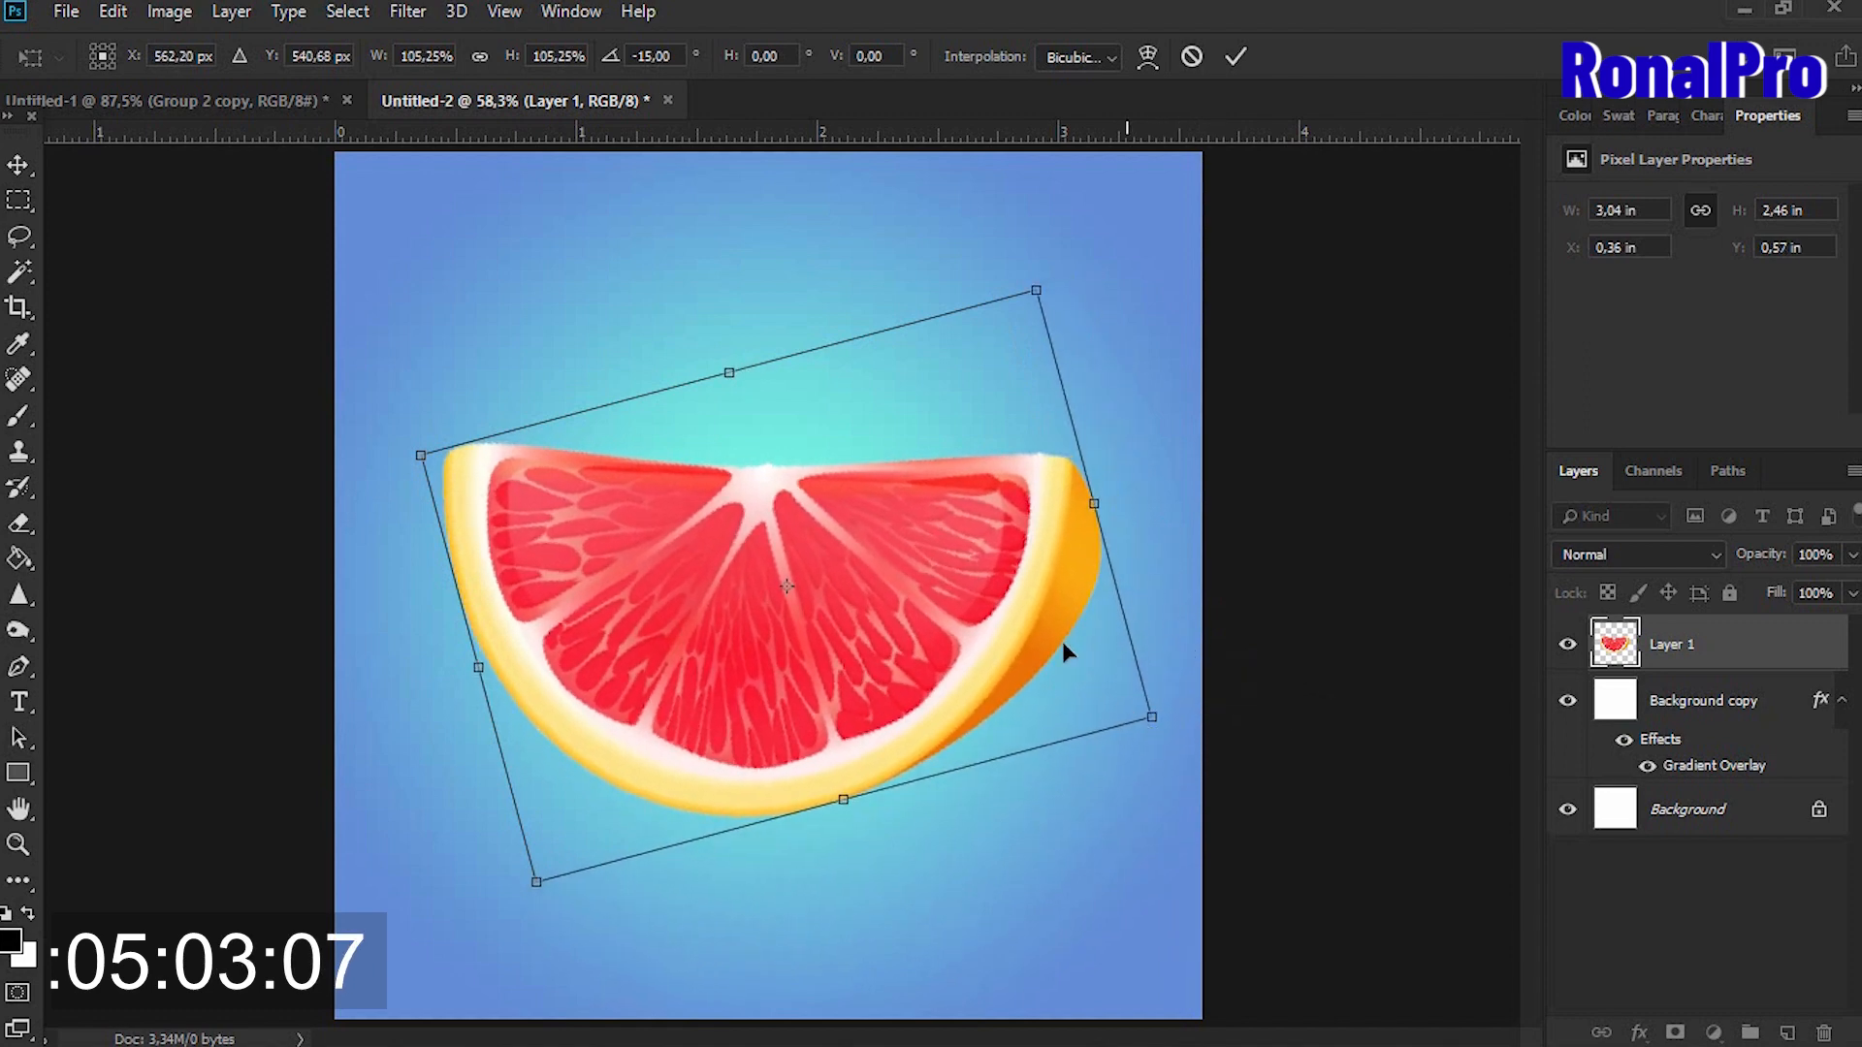
{"action": "left_click_drag", "start_coordinate": [1020, 615], "coordinate": [1019, 621]}
{"action": "key", "text": "Escape"}
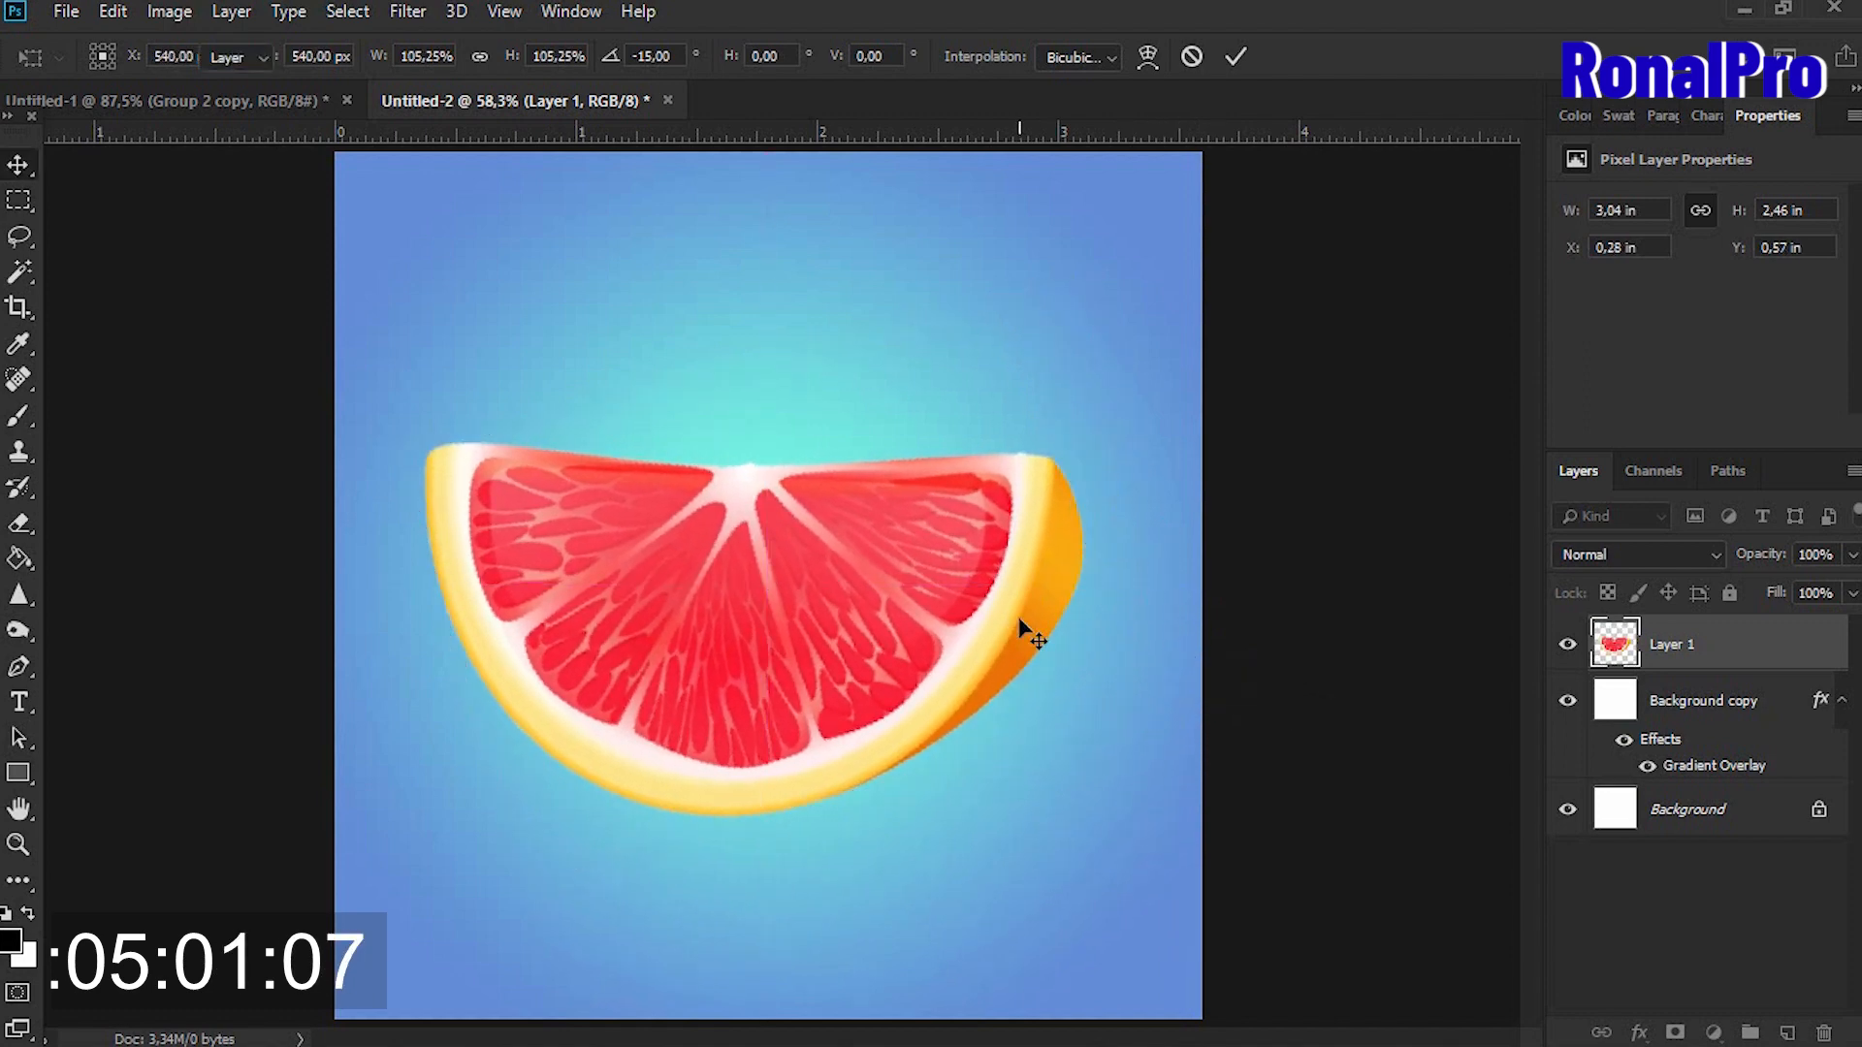
Trace the inner edge of the citrus rind with a curved Pen tool path from the slice's left tip around to its right side.
{"action": "left_click", "coordinate": [18, 666]}
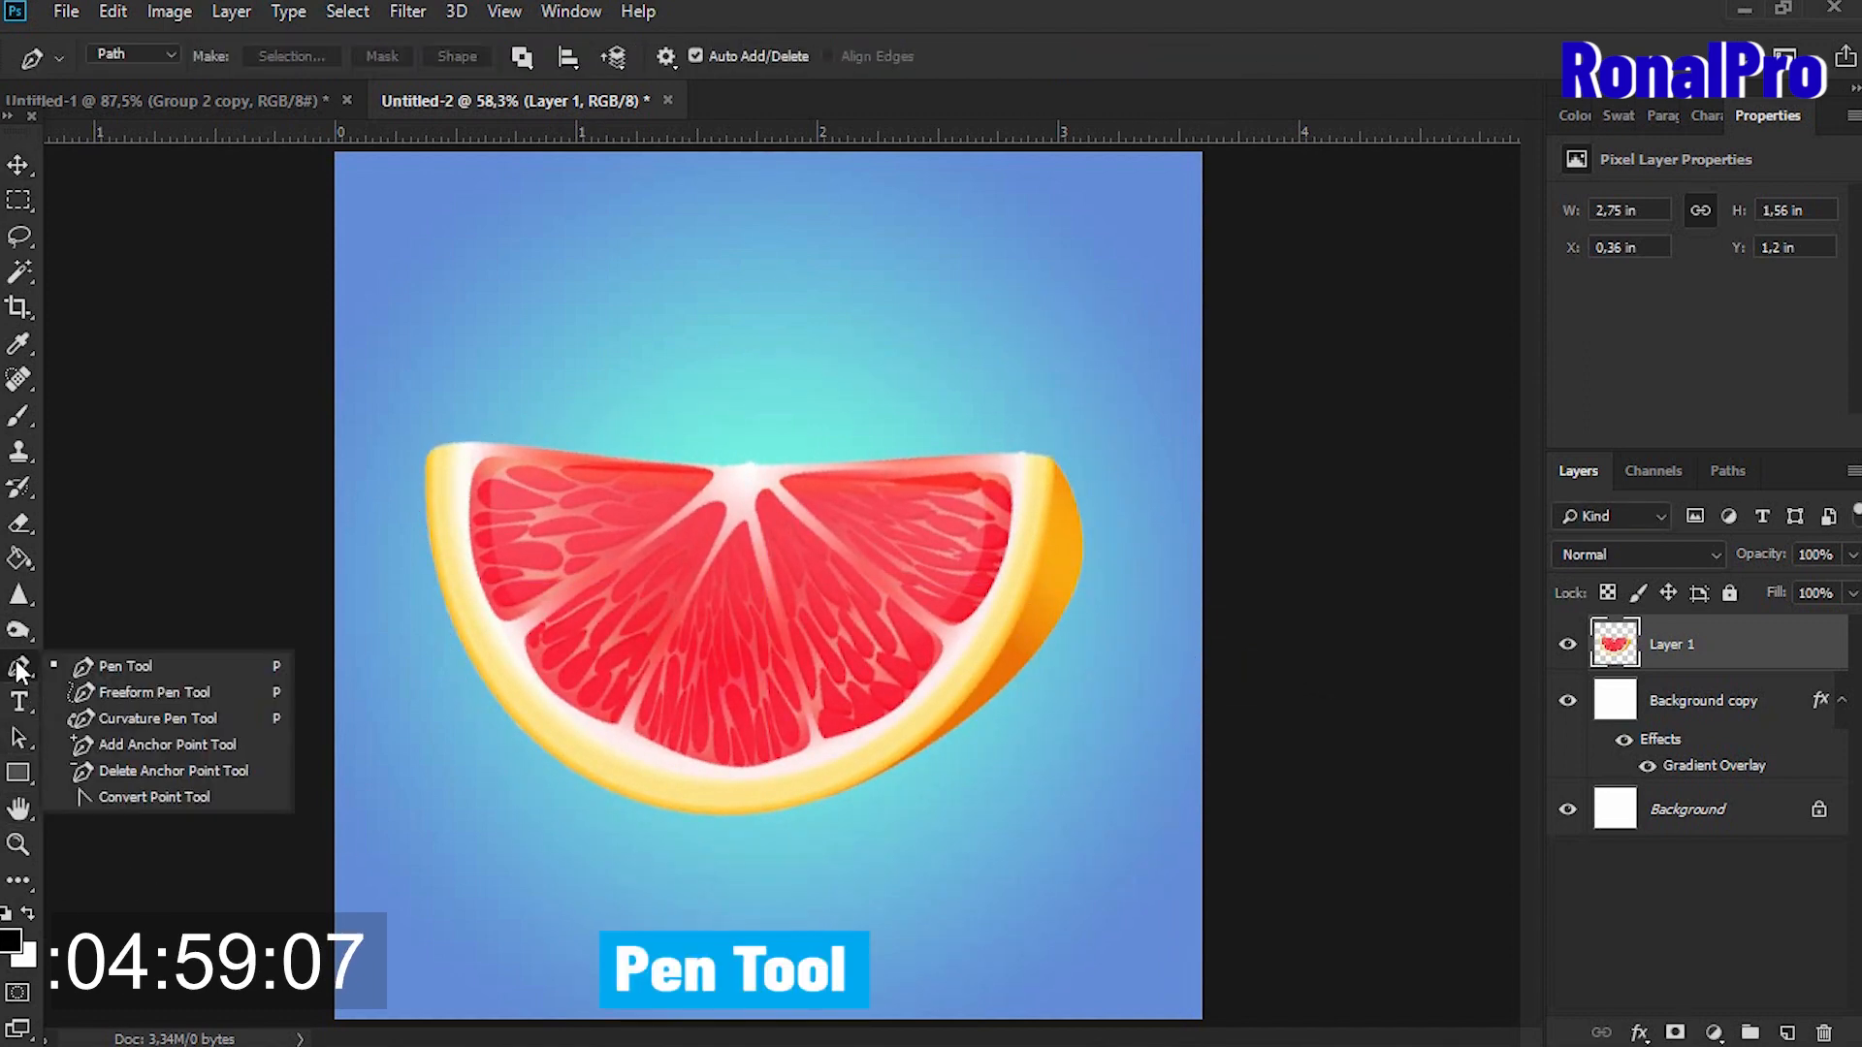
{"action": "left_click", "coordinate": [136, 665]}
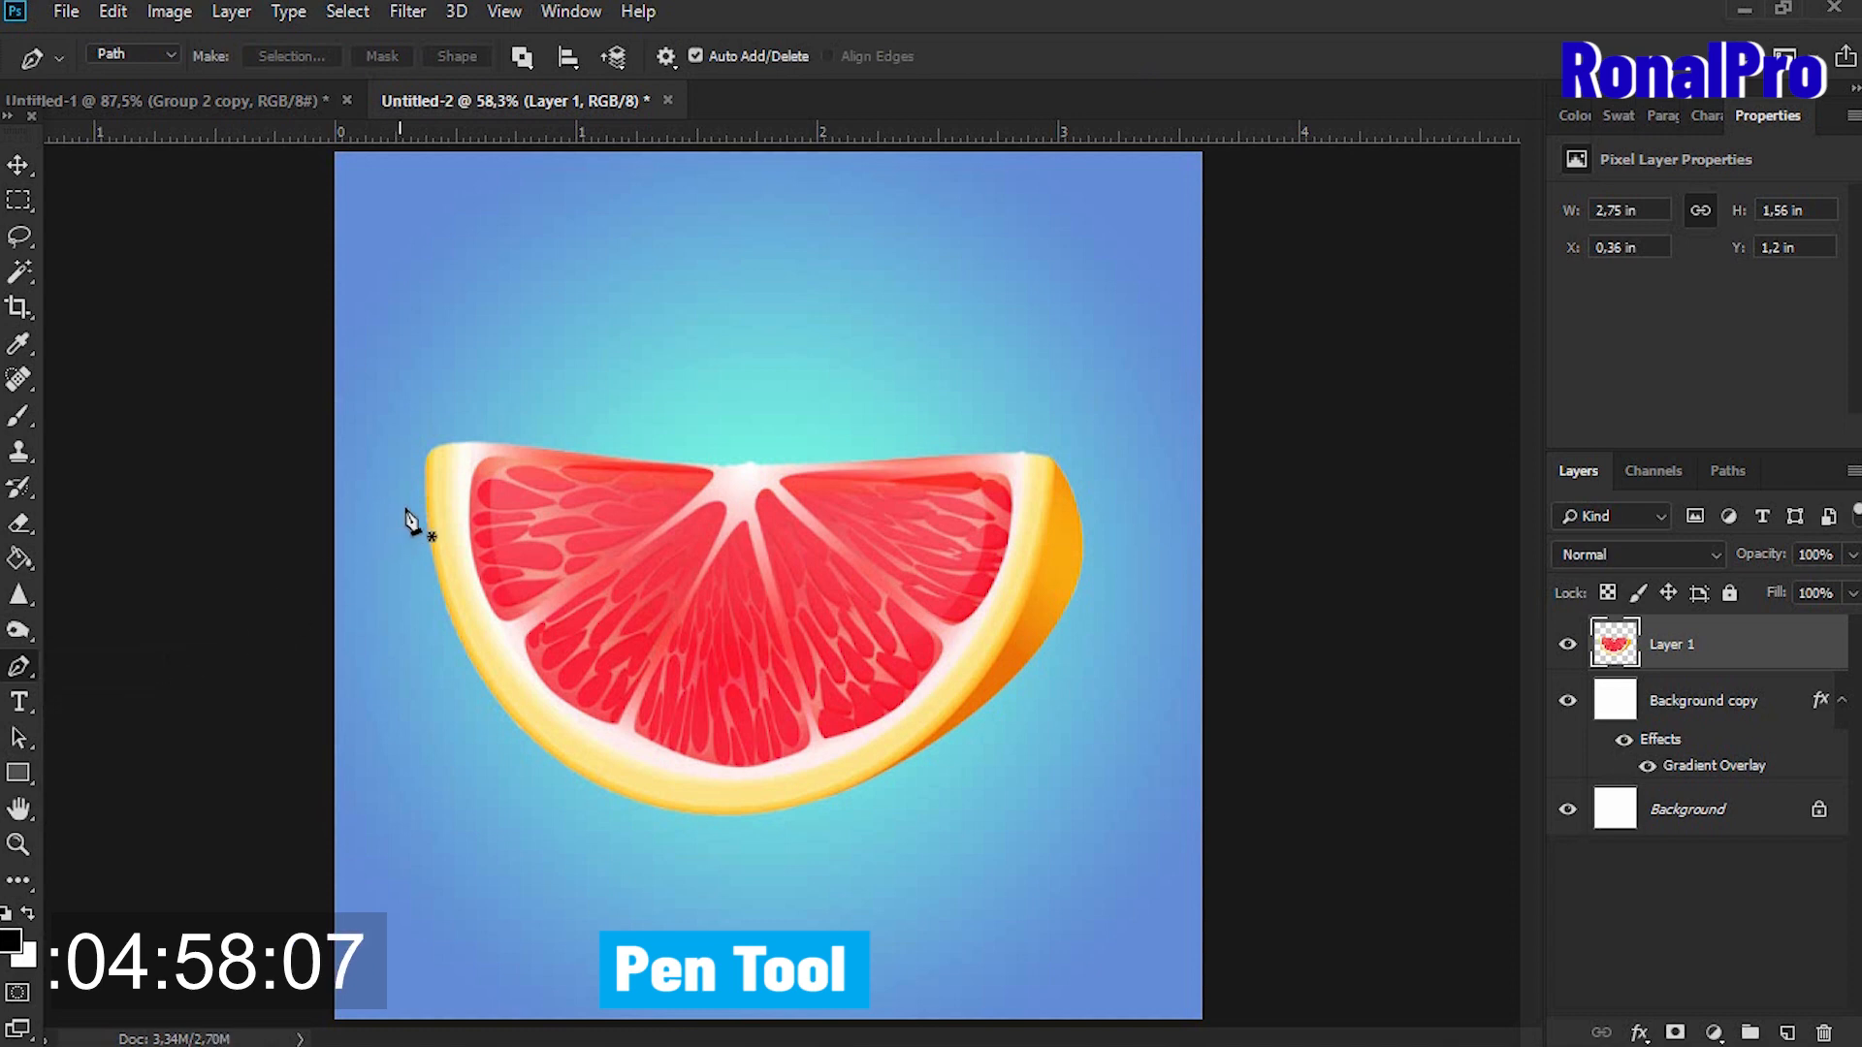
{"action": "left_click", "coordinate": [467, 436]}
{"action": "left_click_drag", "start_coordinate": [487, 616], "coordinate": [526, 677]}
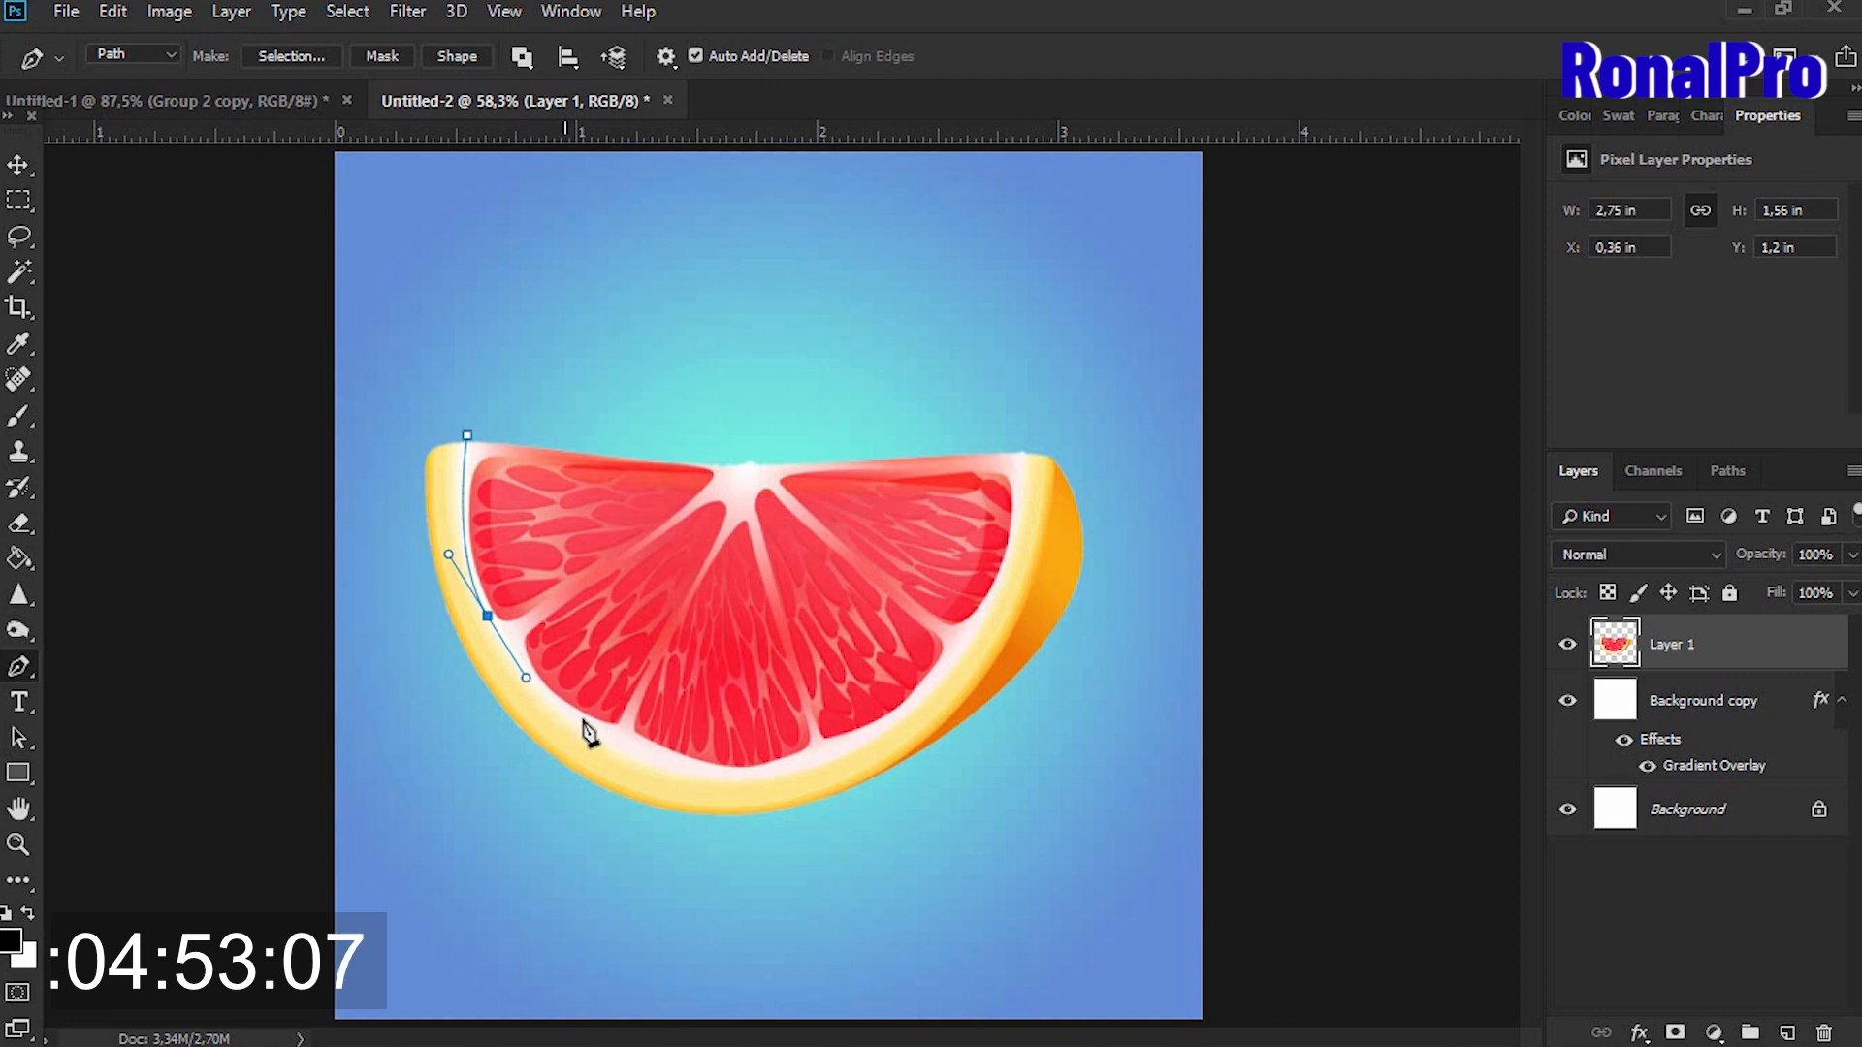
{"action": "left_click_drag", "start_coordinate": [655, 745], "coordinate": [658, 746]}
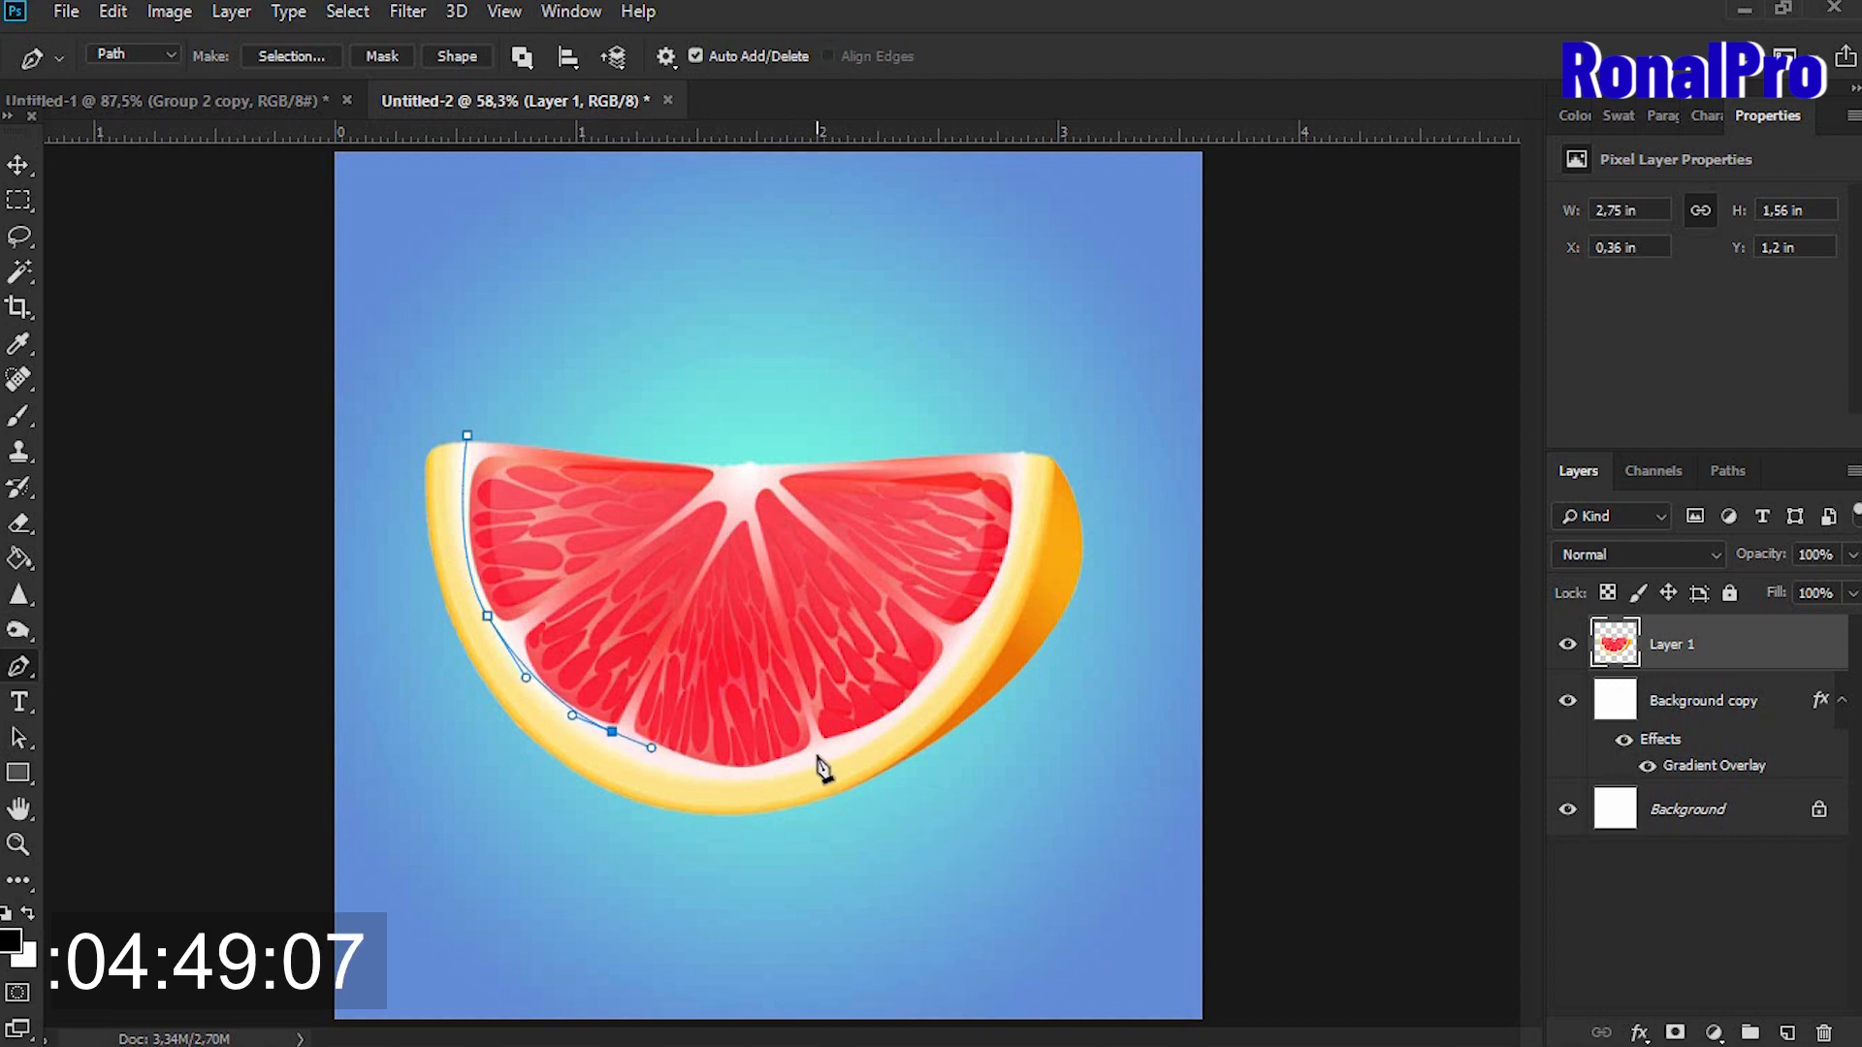
{"action": "left_click_drag", "start_coordinate": [816, 755], "coordinate": [922, 709]}
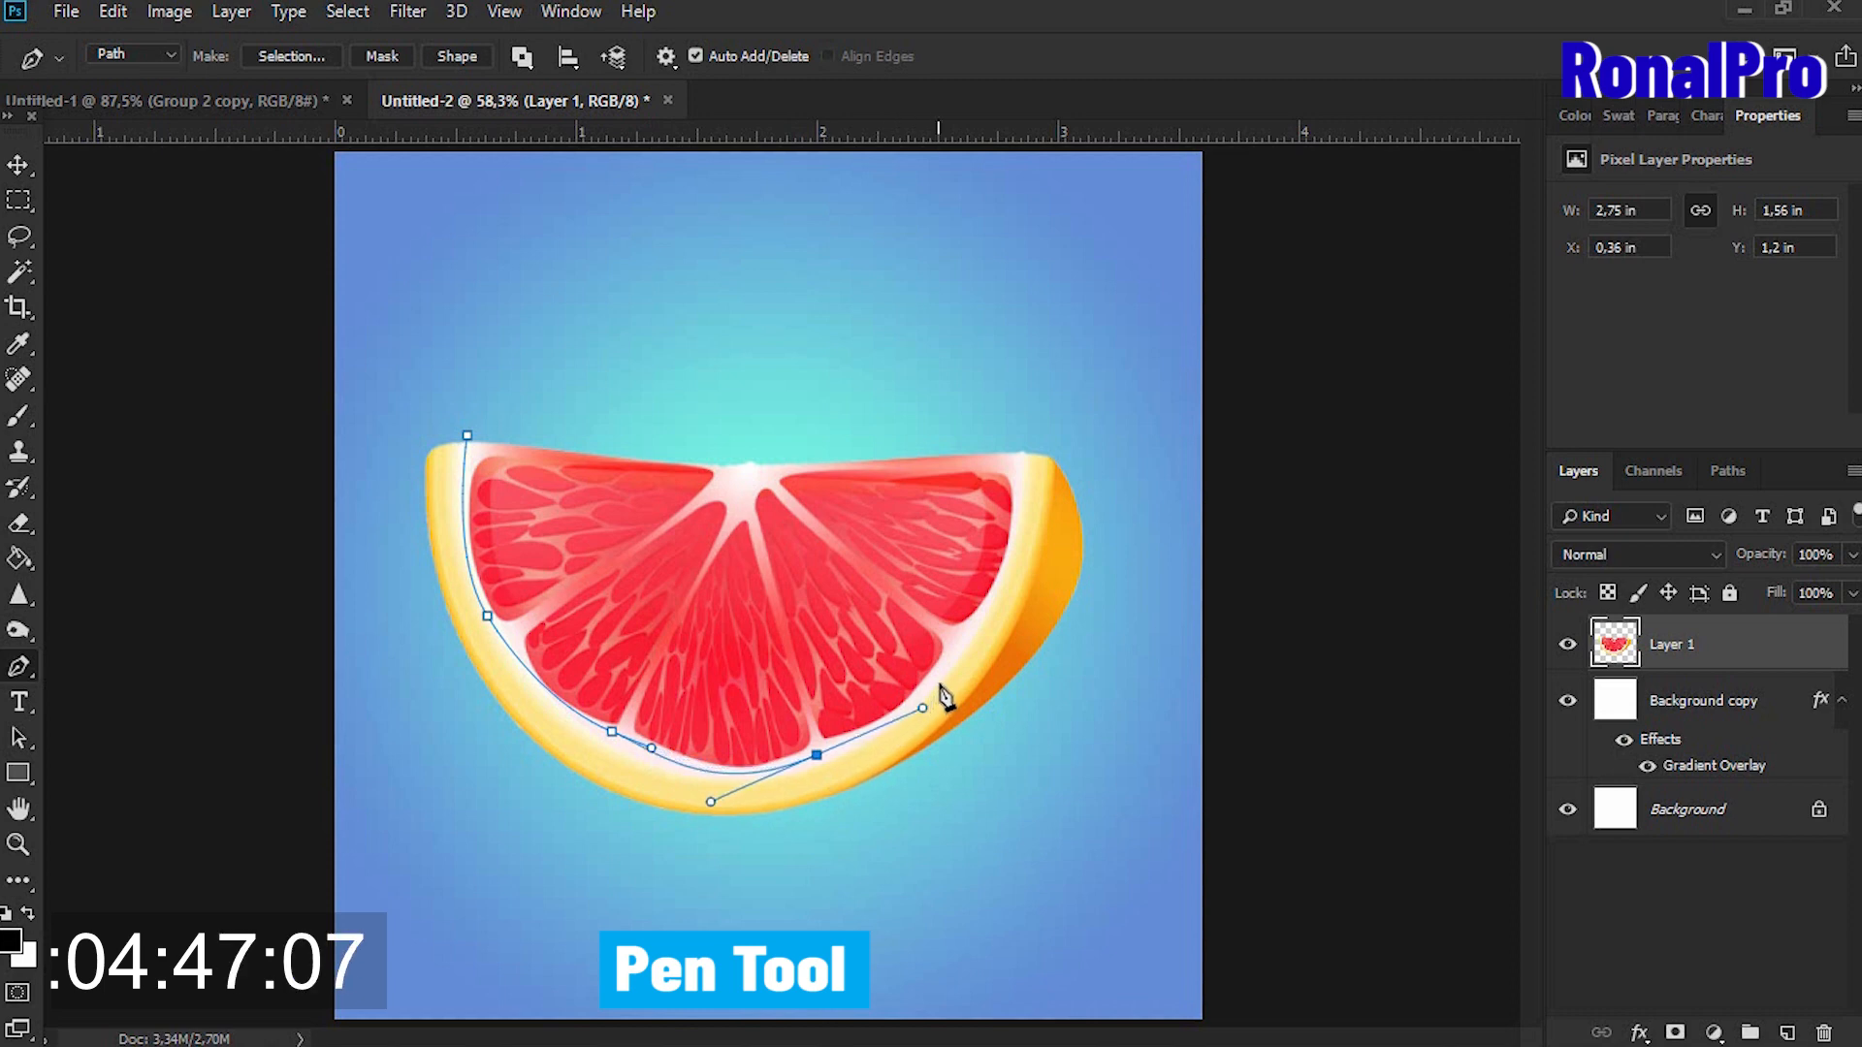
{"action": "left_click_drag", "start_coordinate": [967, 638], "coordinate": [982, 624]}
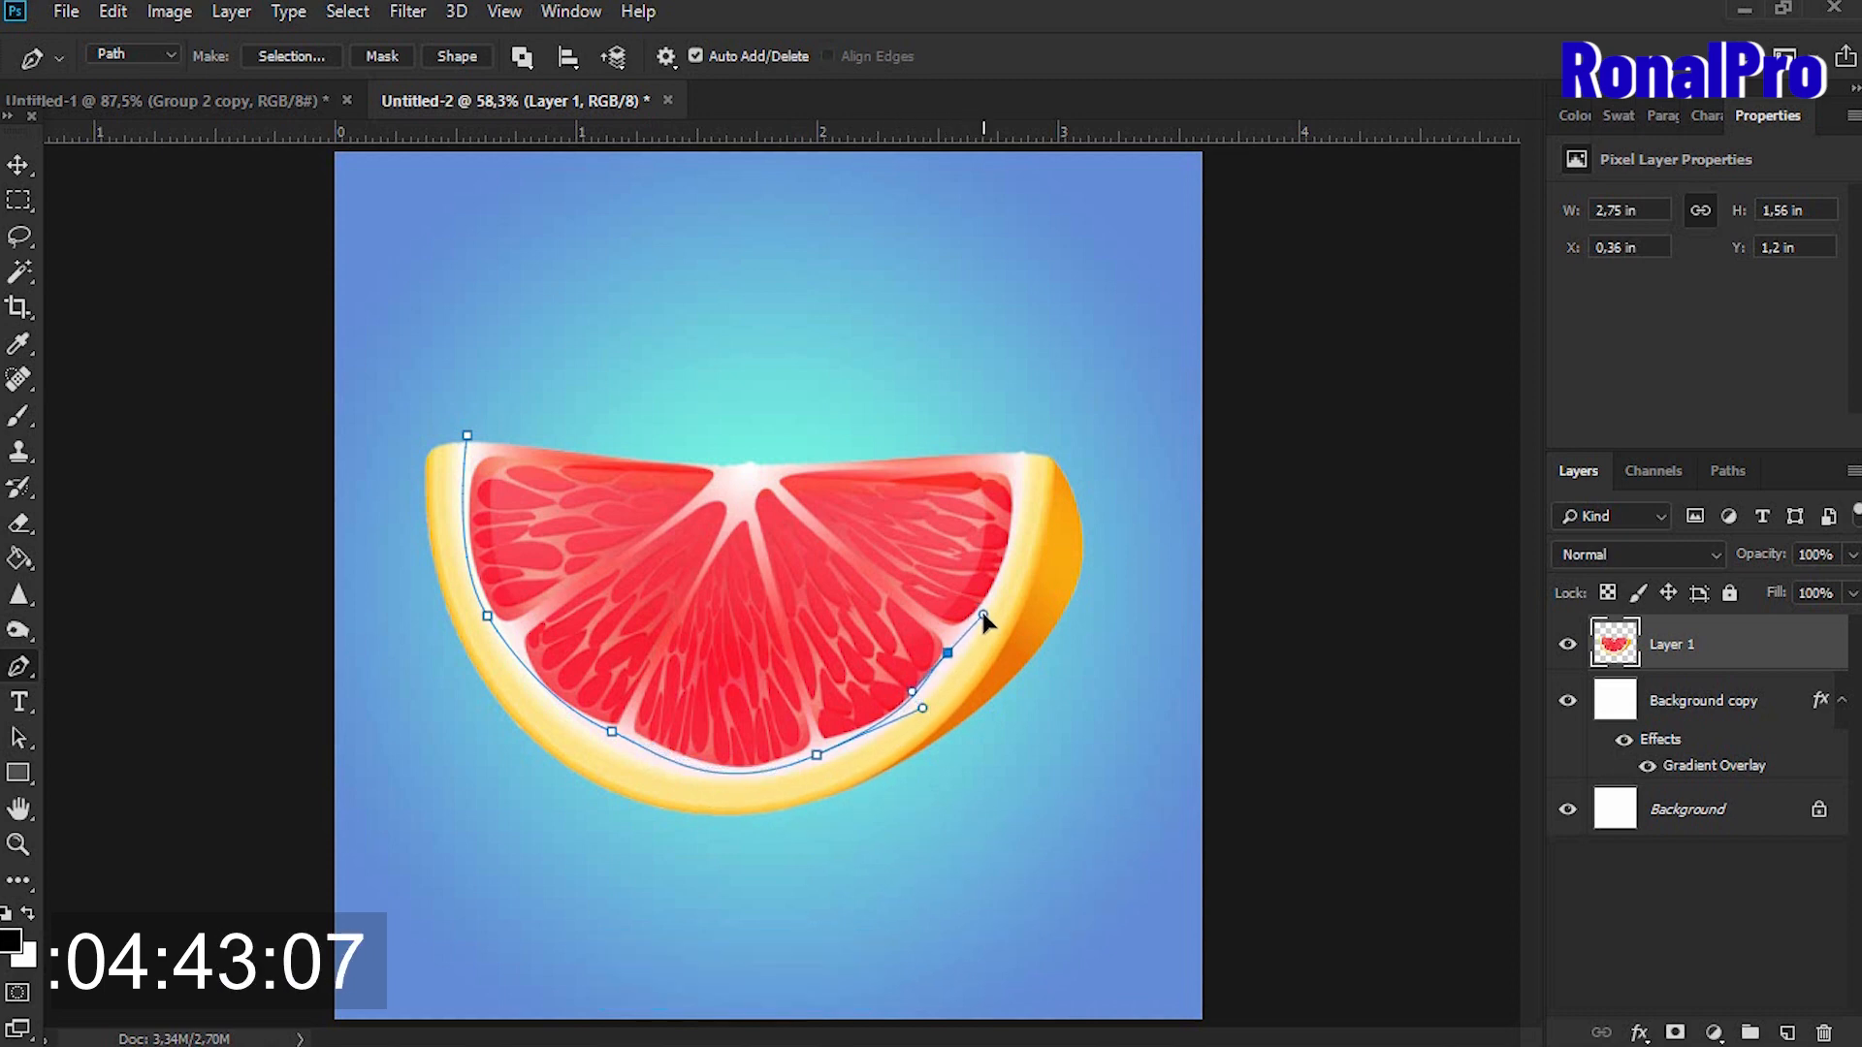
{"action": "left_click", "coordinate": [1015, 540]}
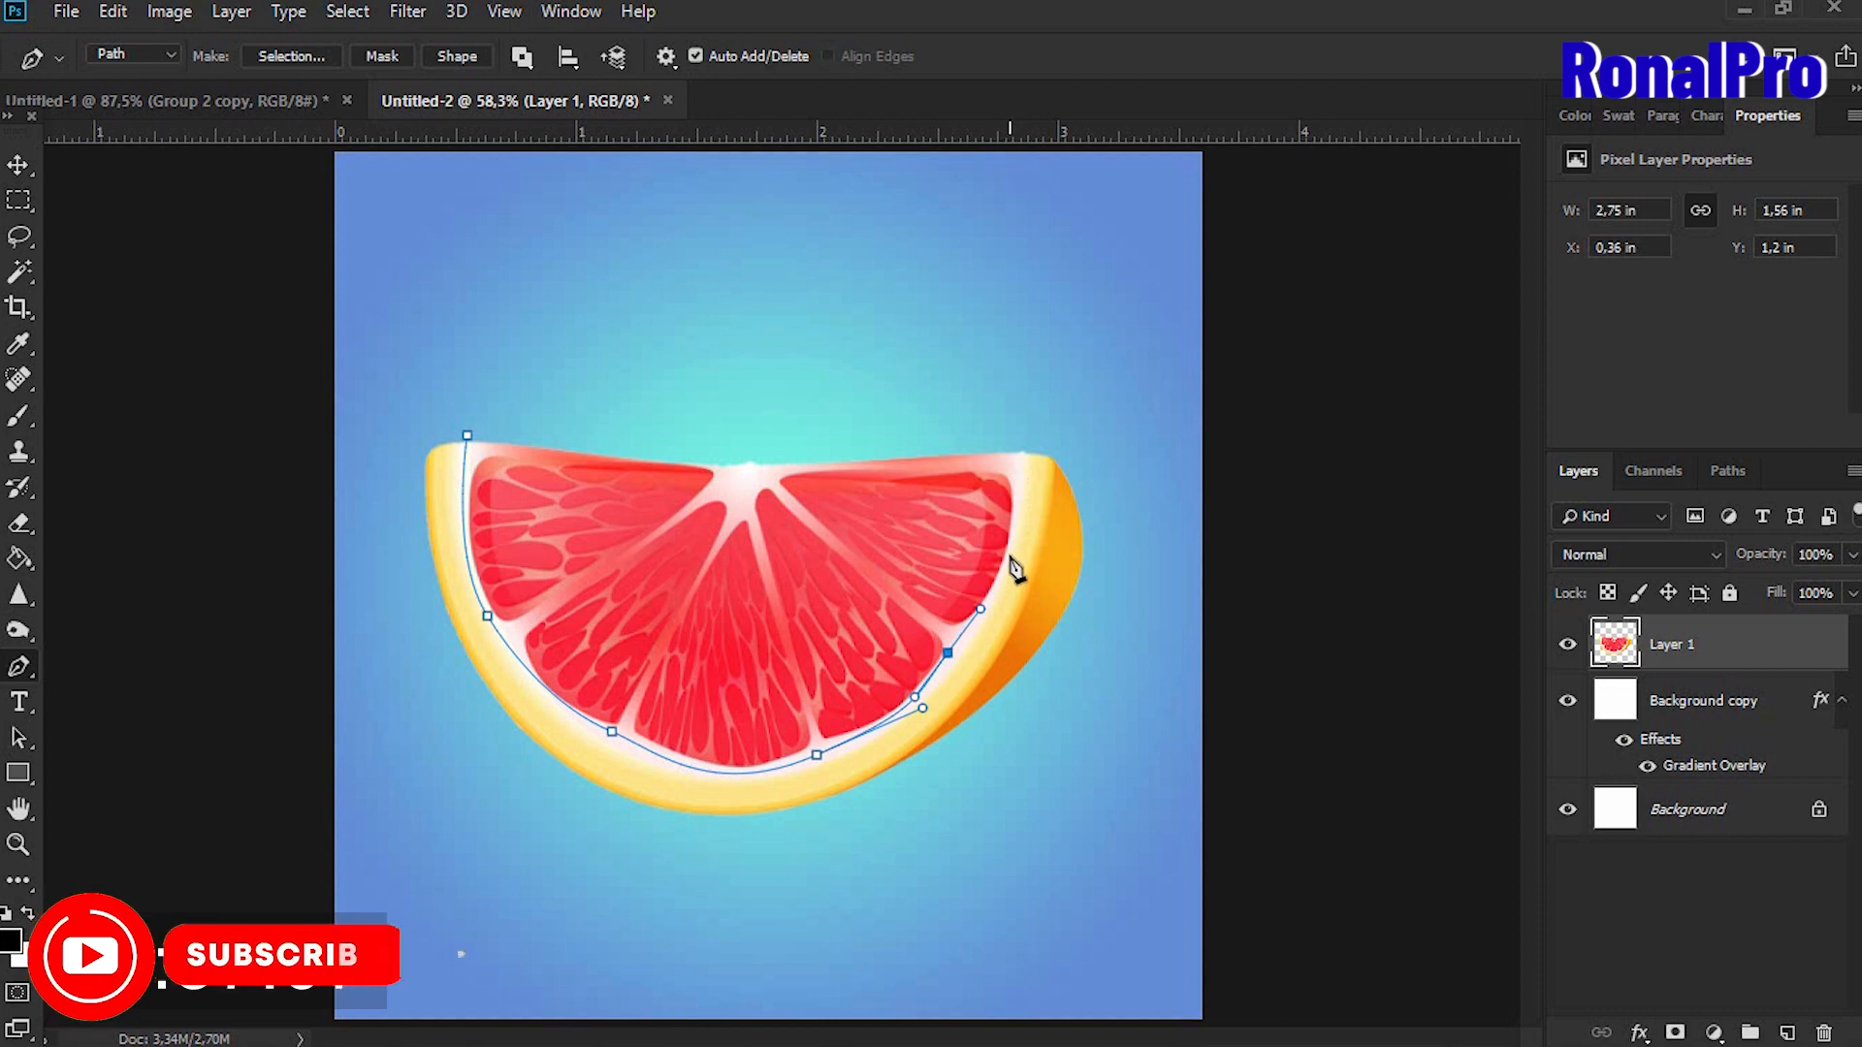
{"action": "left_click_drag", "start_coordinate": [1010, 555], "coordinate": [1018, 523]}
Continue the path past the right tip with straight segments above the slice and close it at its starting point.
{"action": "left_click", "coordinate": [1017, 422]}
{"action": "left_click", "coordinate": [942, 372]}
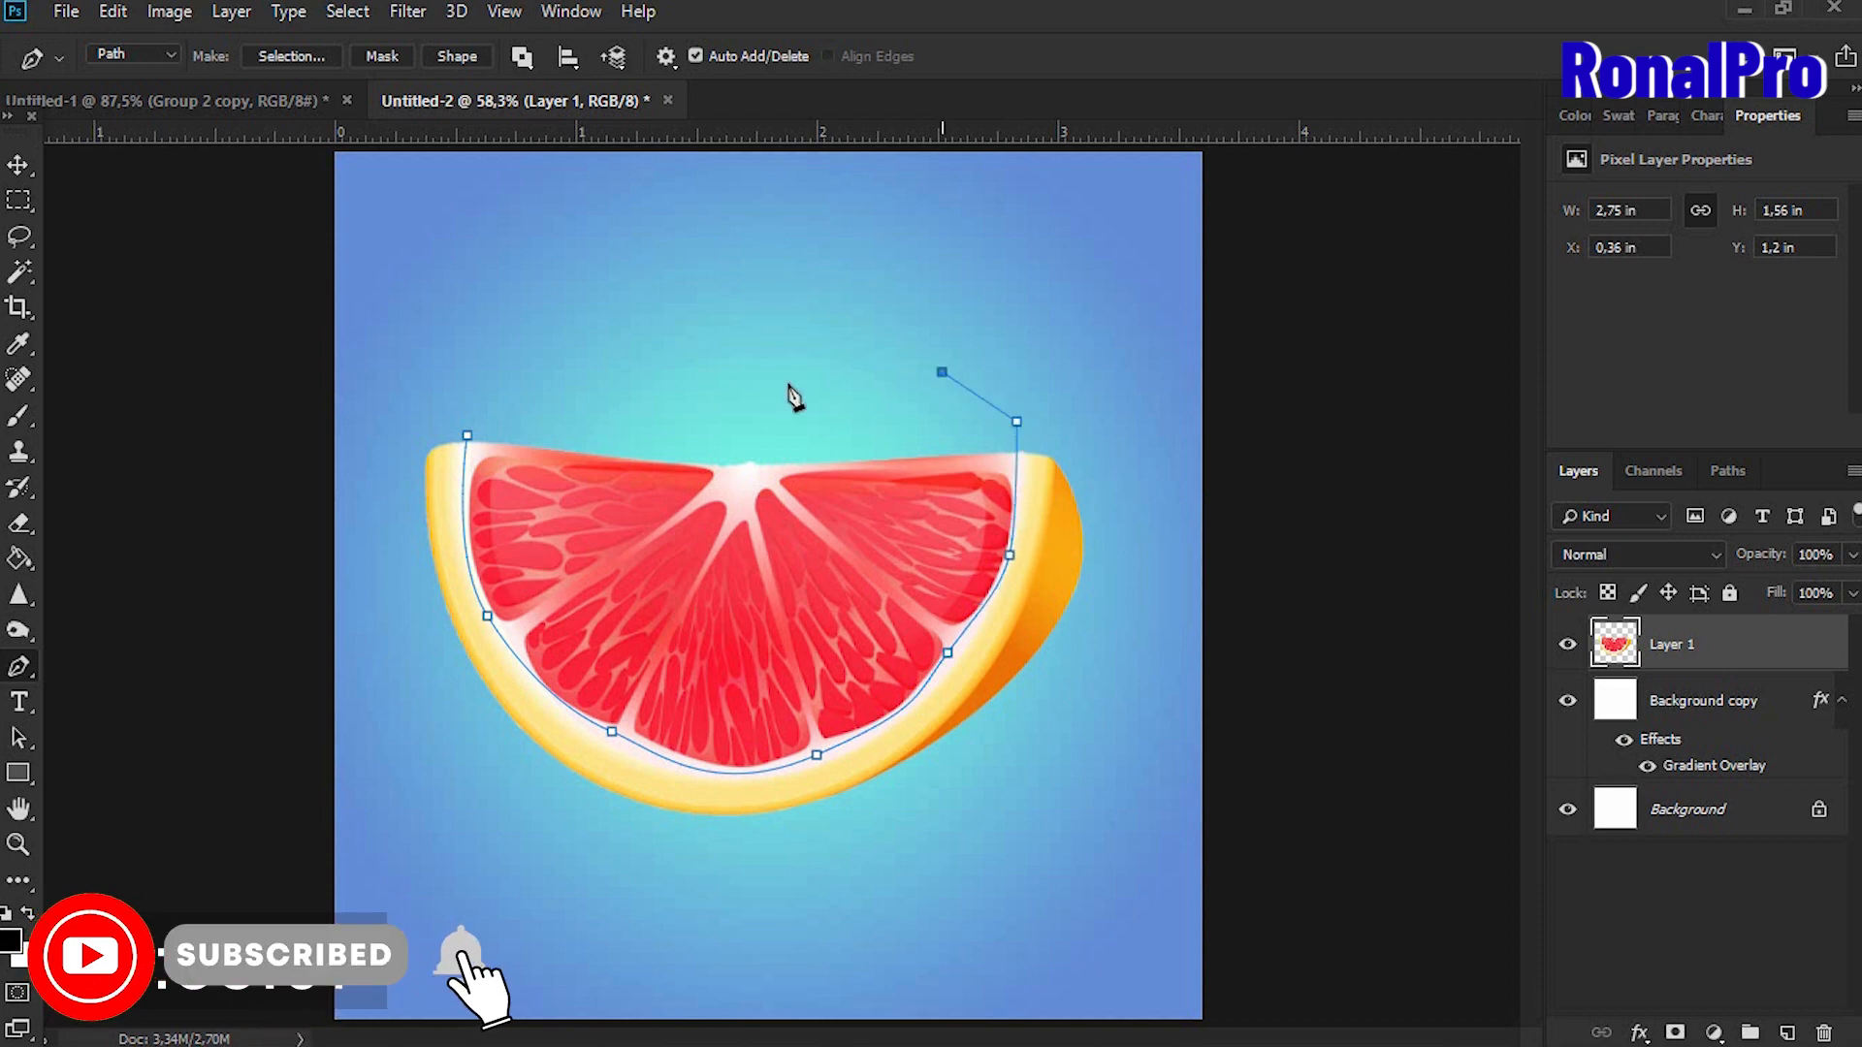
{"action": "left_click", "coordinate": [670, 397]}
{"action": "left_click", "coordinate": [526, 419]}
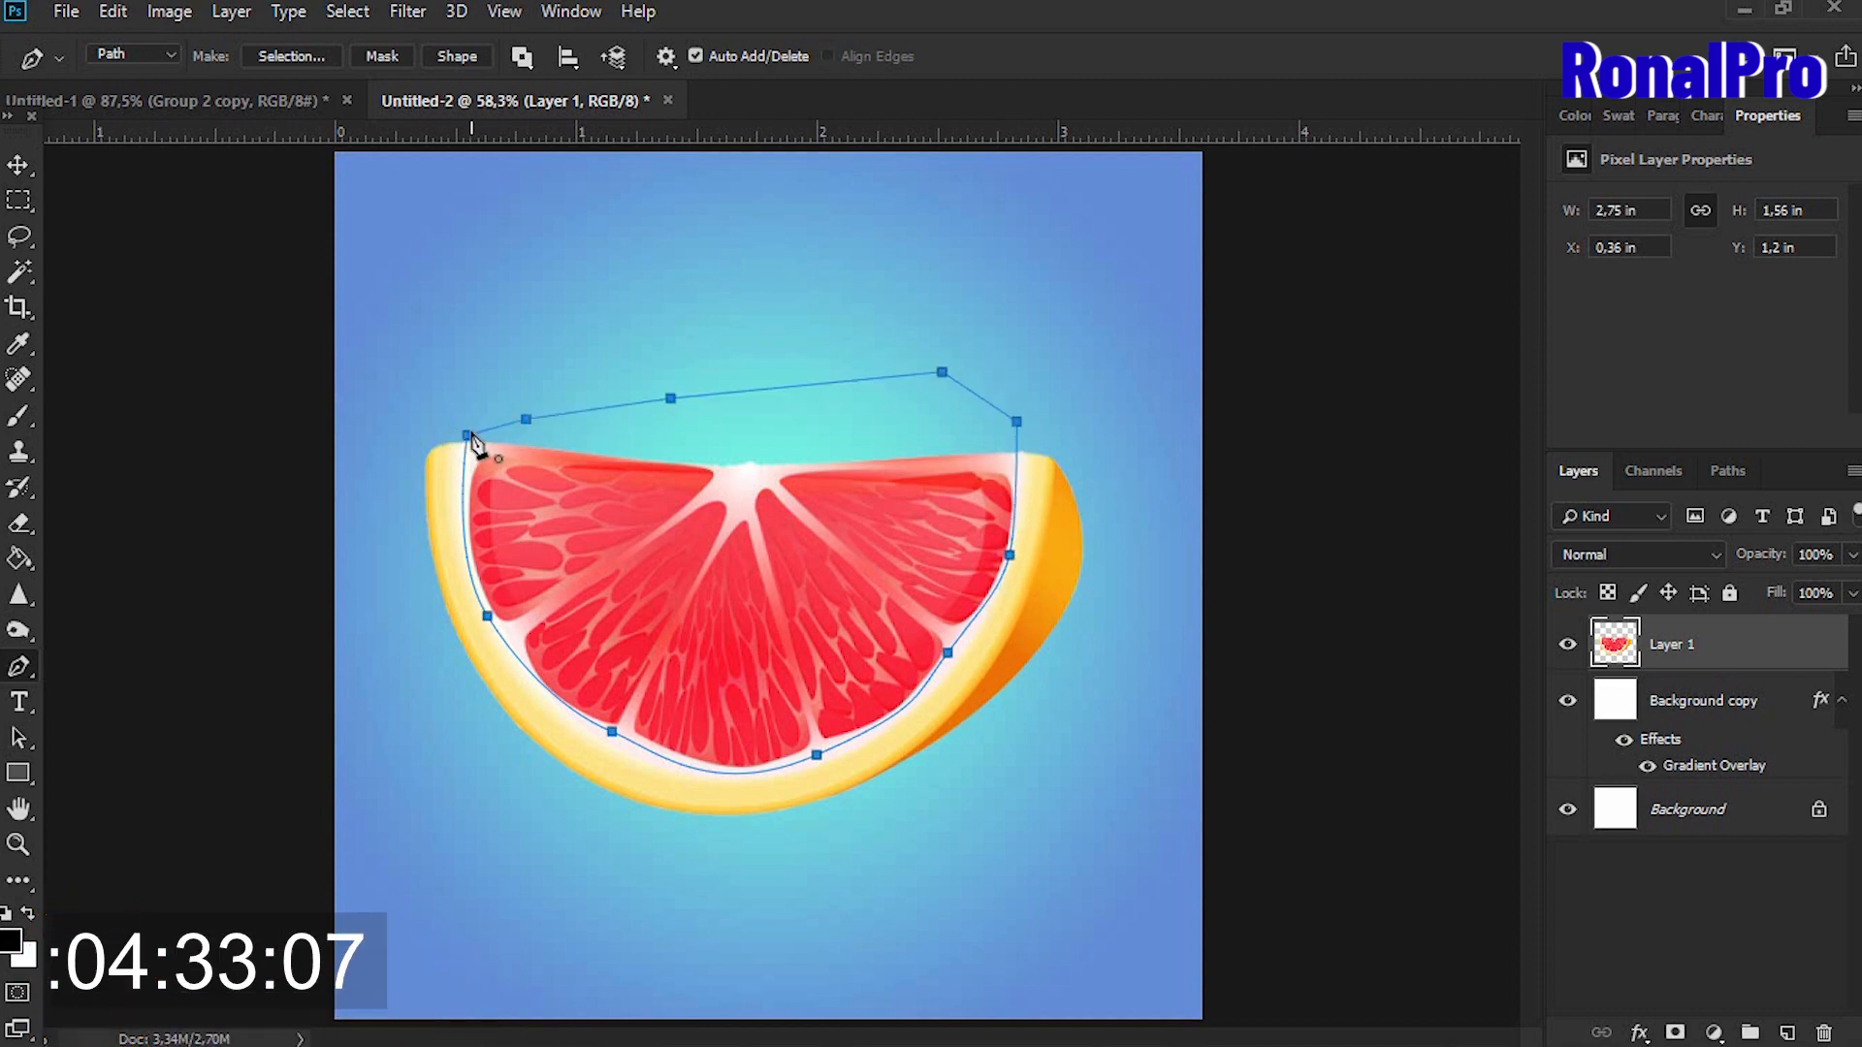
{"action": "left_click", "coordinate": [469, 436]}
Convert the closed path to a selection, delete the red flesh from Layer 1 and deselect.
{"action": "key", "text": "ctrl+Return"}
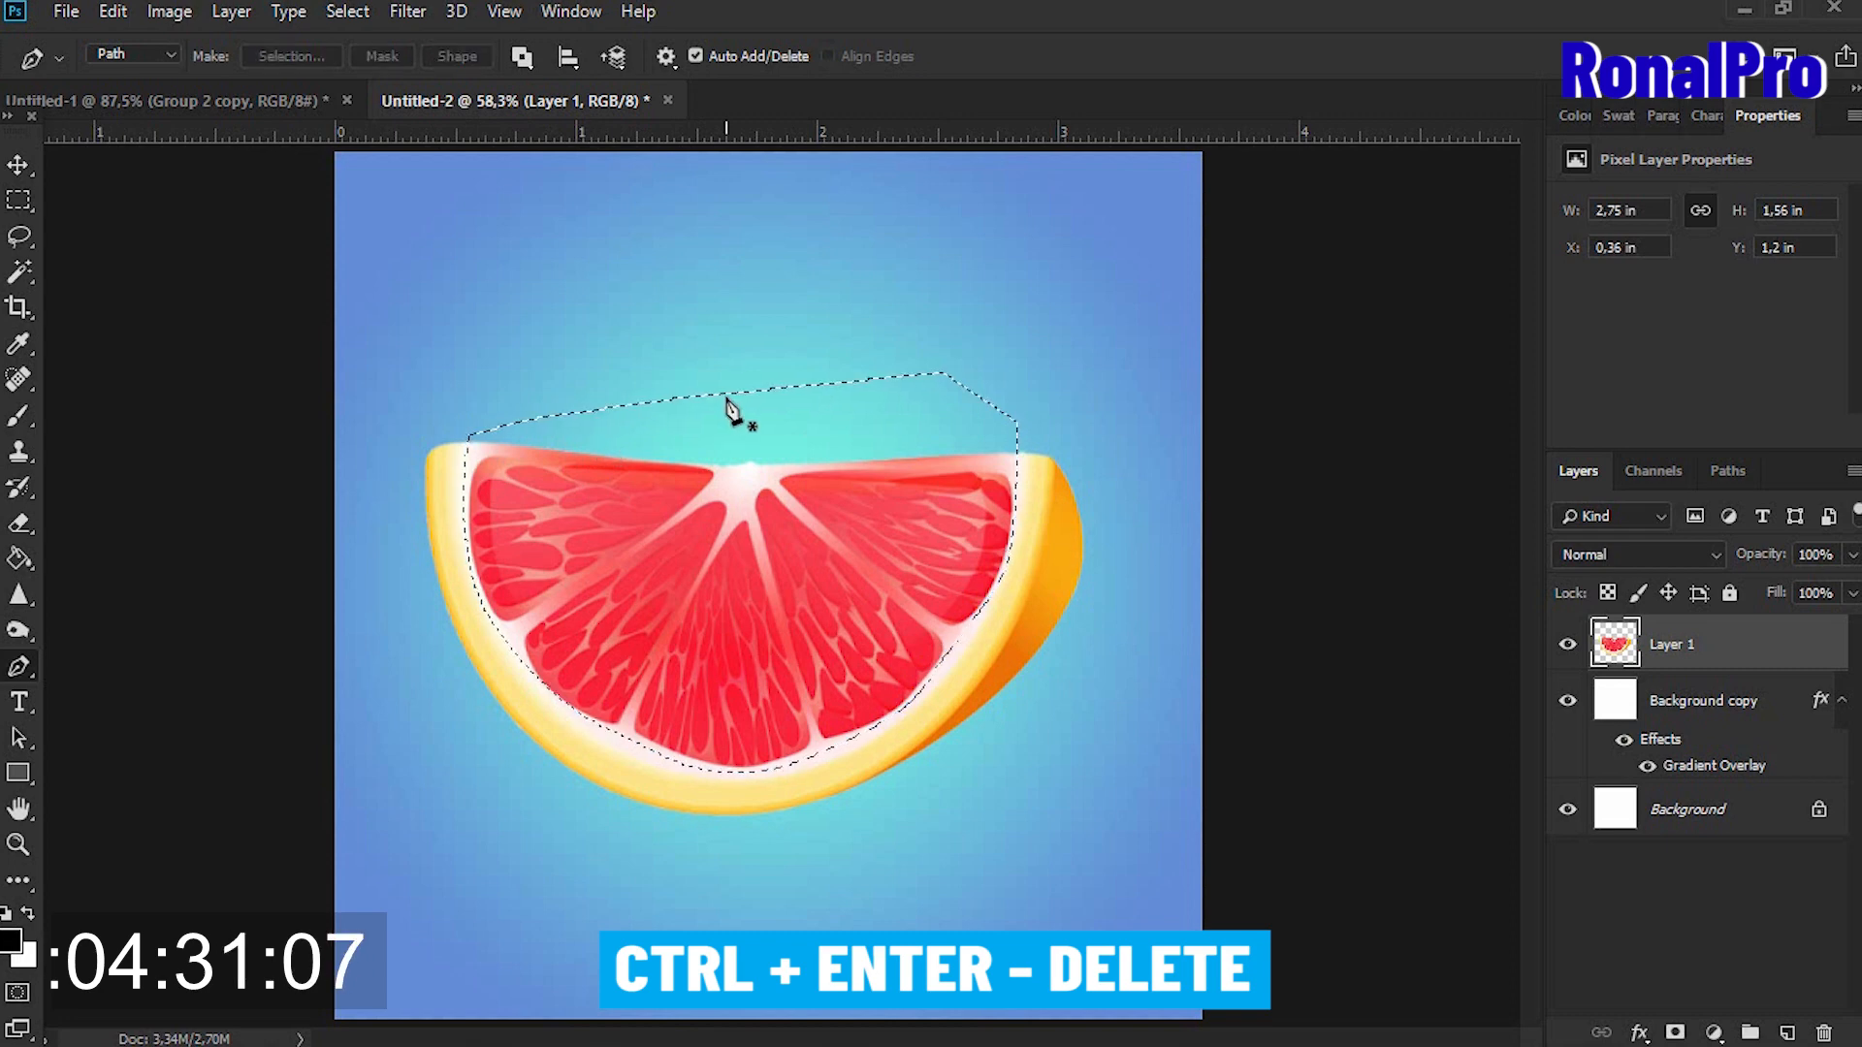
{"action": "key", "text": "Delete"}
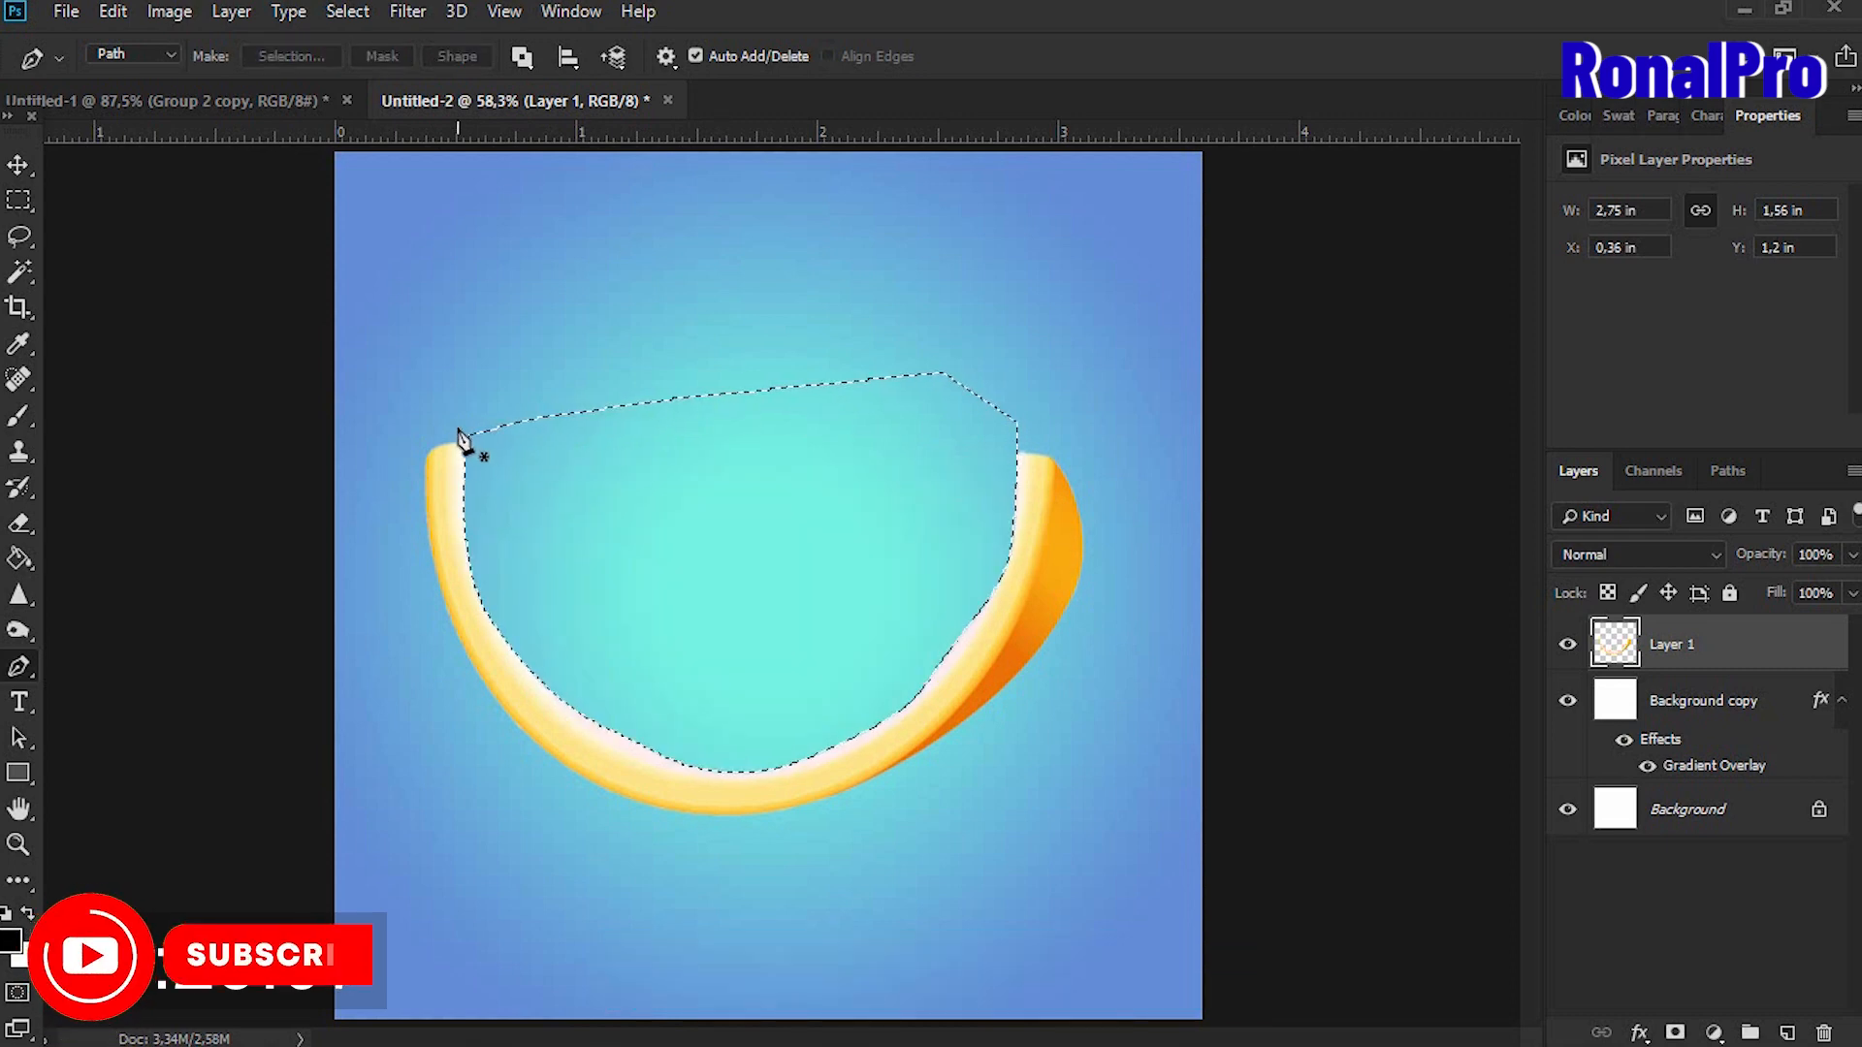
{"action": "key", "text": "ctrl+d"}
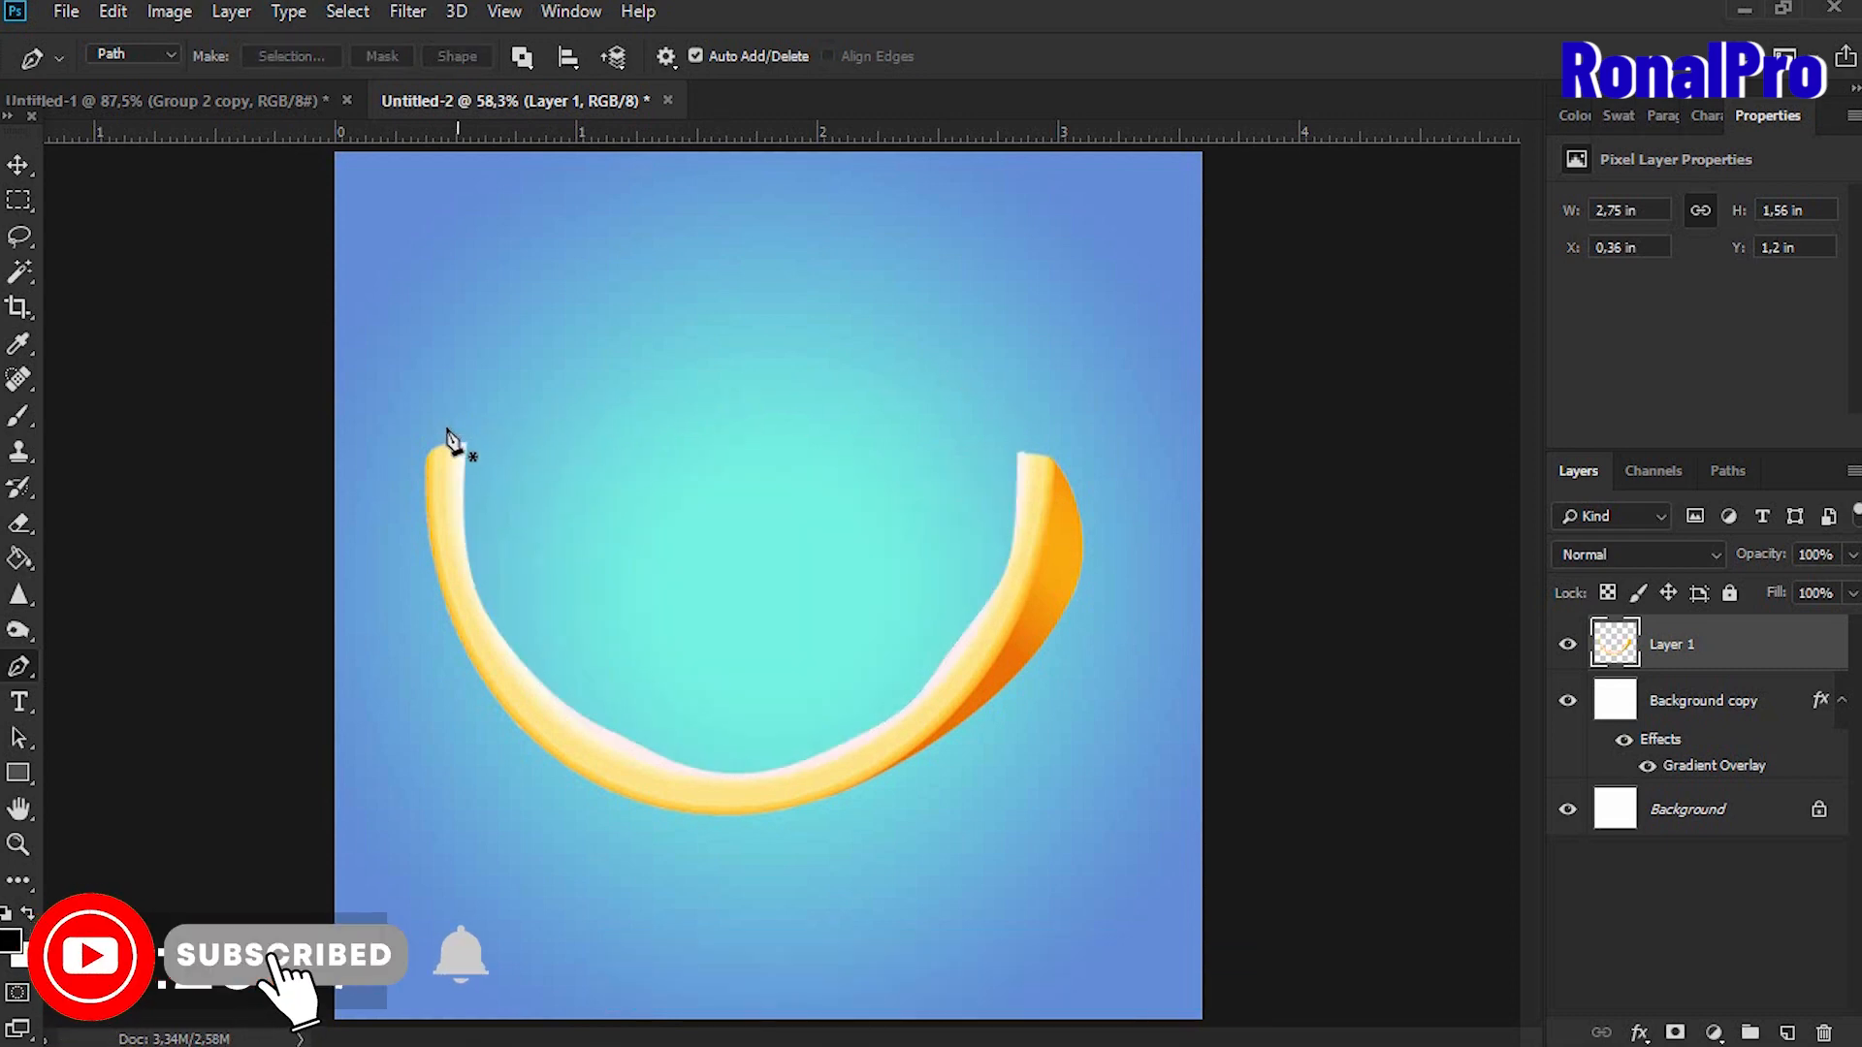
Place the Air water image from the Jeruk folder, scaled to about 12.7% so that it spans the hollowed citrus slice.
{"action": "left_click", "coordinate": [16, 165]}
{"action": "left_click", "coordinate": [427, 1024]}
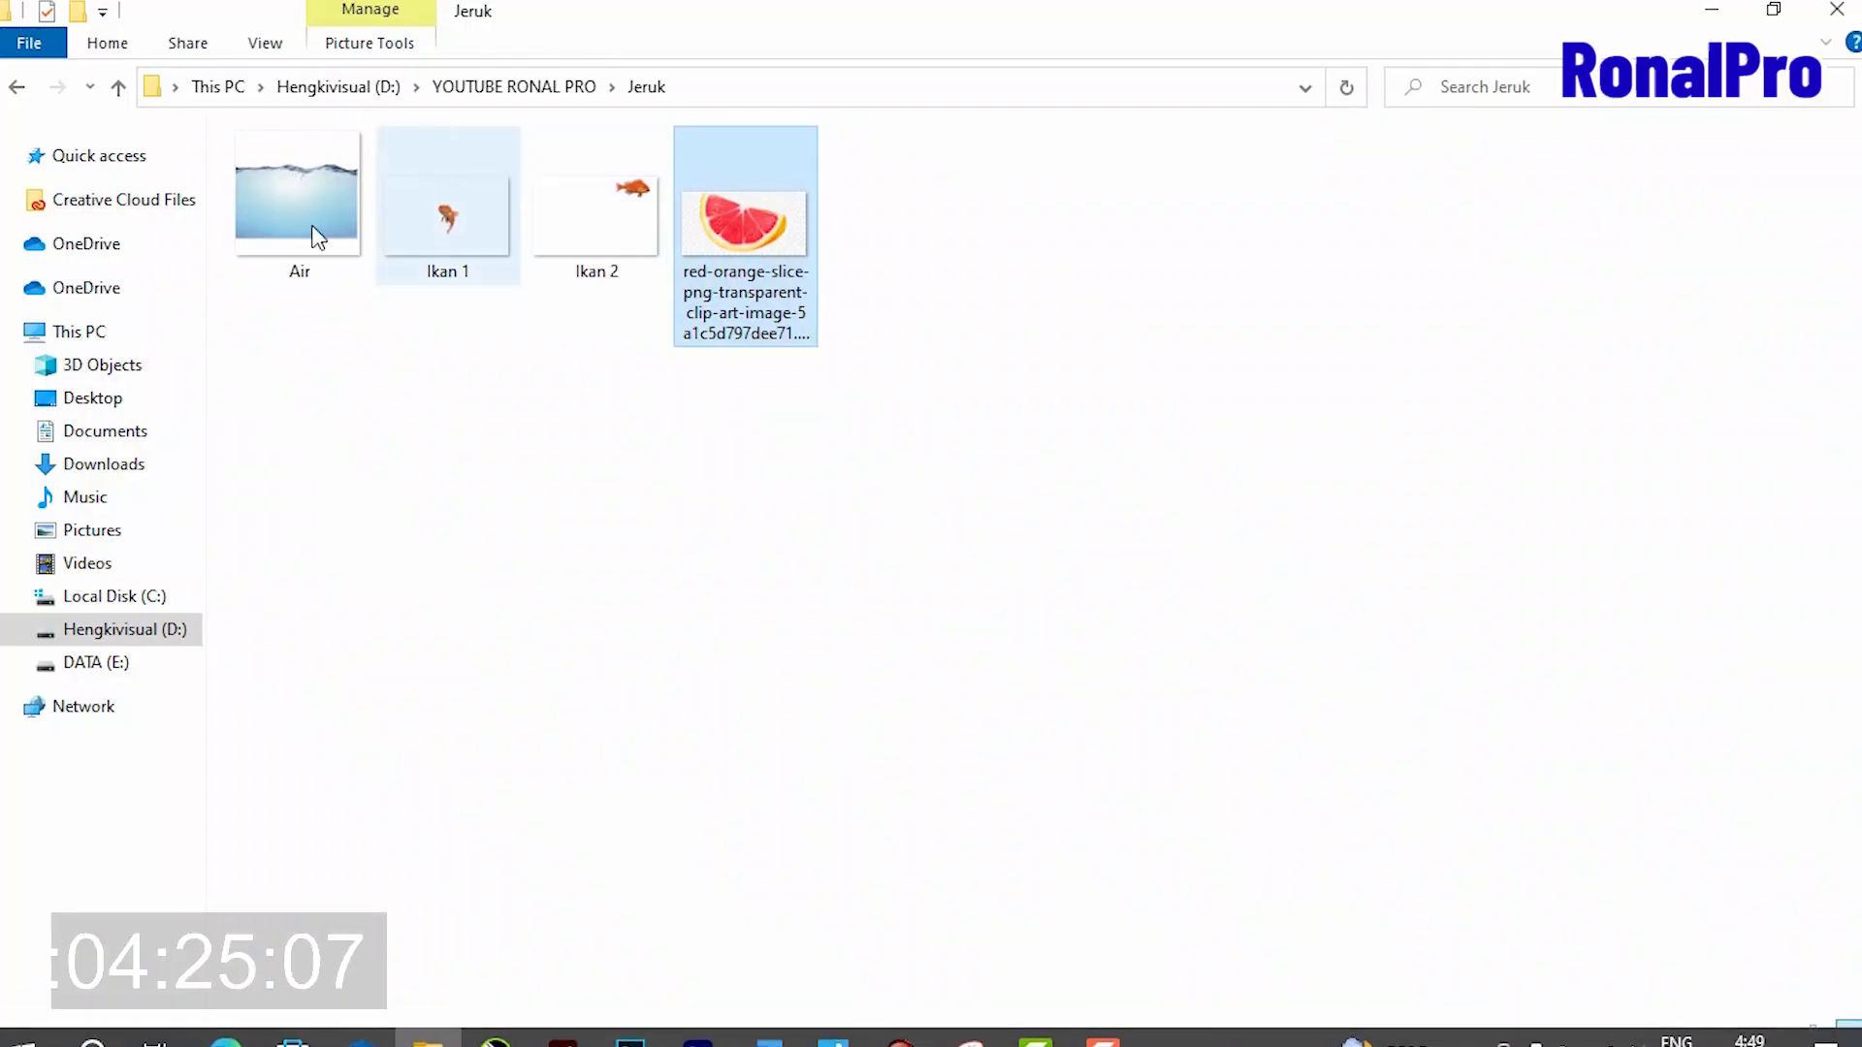
{"action": "left_click_drag", "start_coordinate": [311, 236], "coordinate": [648, 716]}
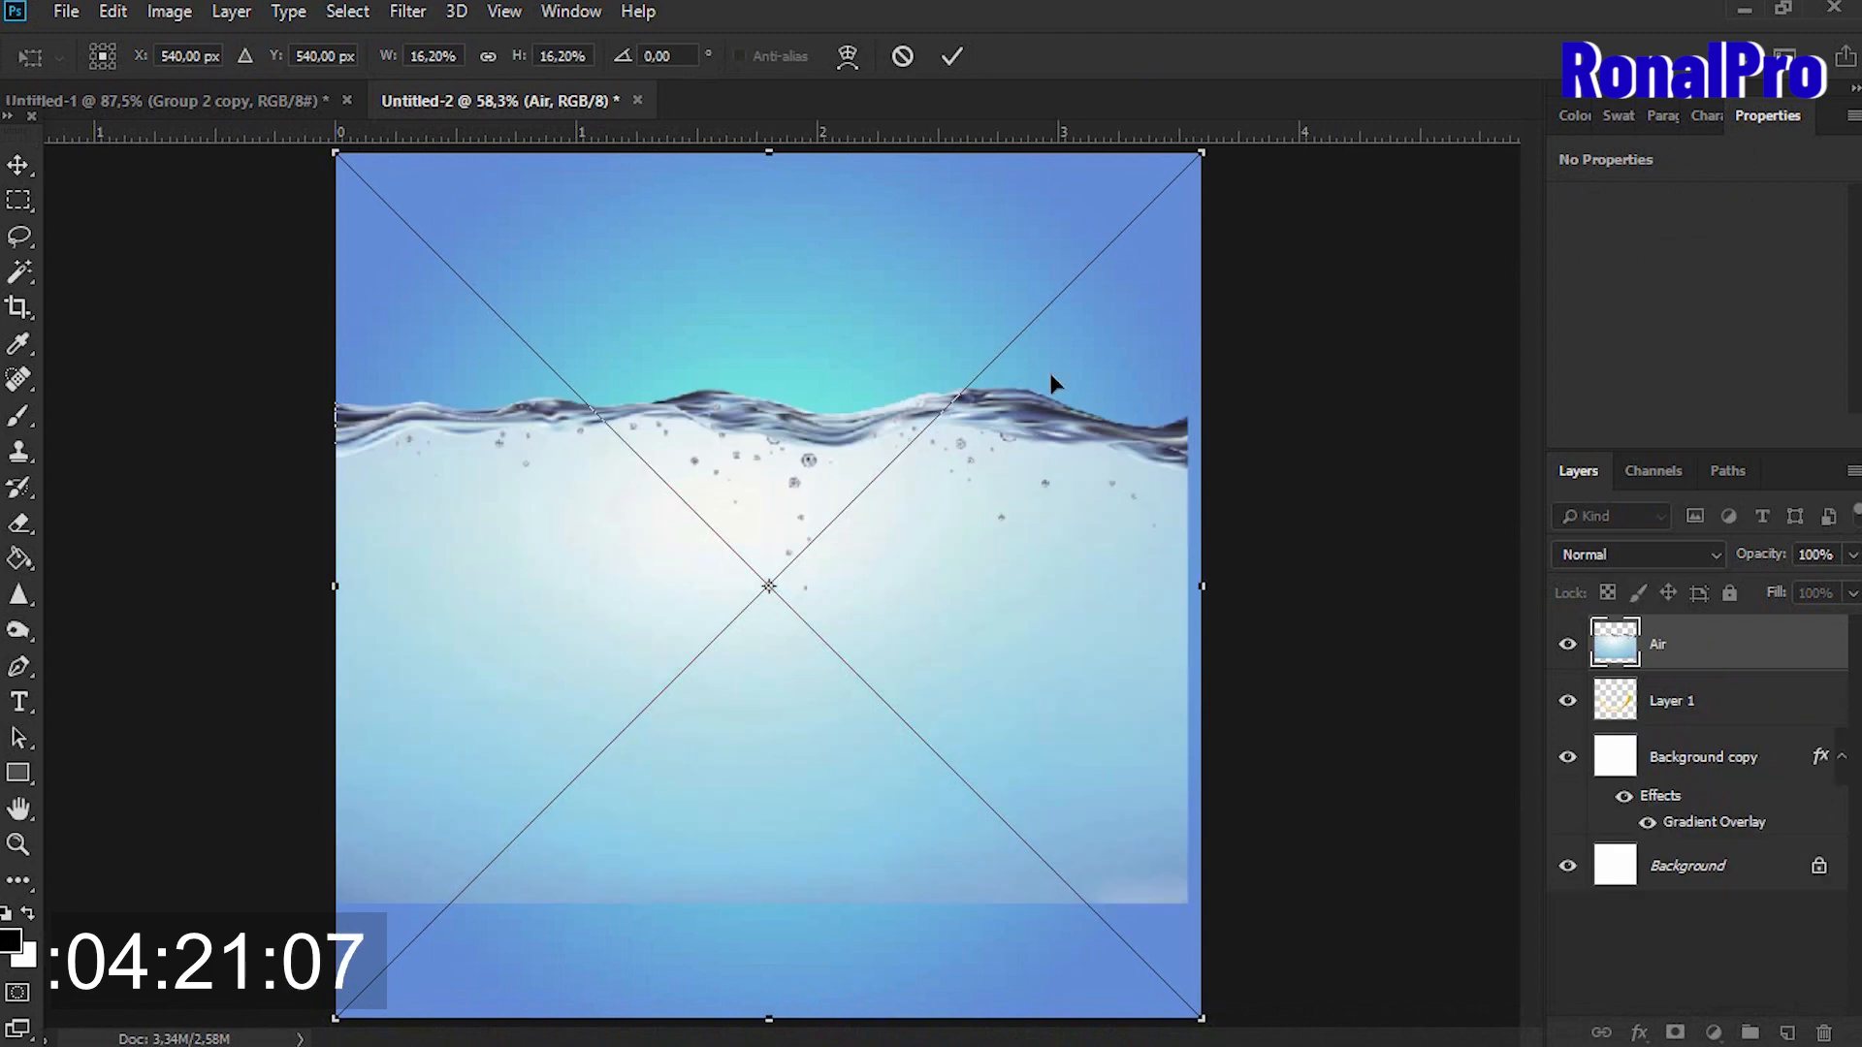
{"action": "left_click_drag", "start_coordinate": [1201, 154], "coordinate": [970, 376]}
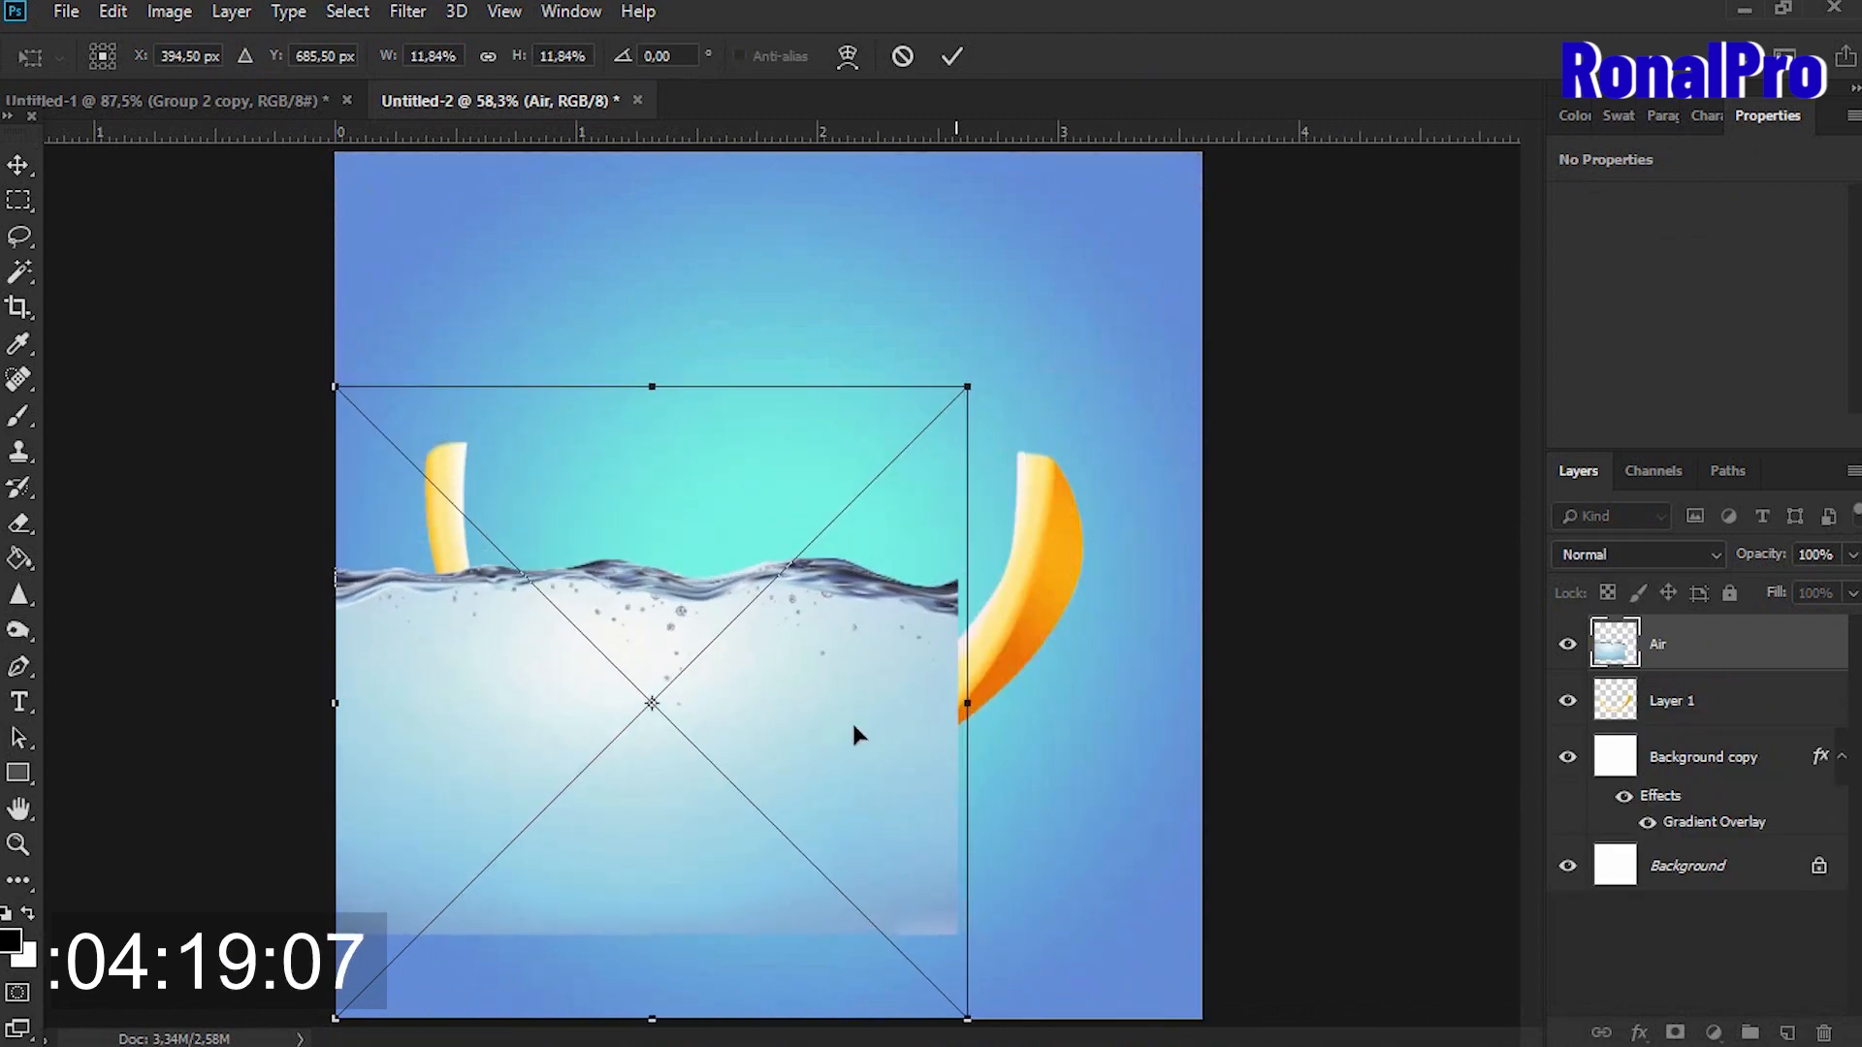
{"action": "left_click_drag", "start_coordinate": [851, 719], "coordinate": [939, 592]}
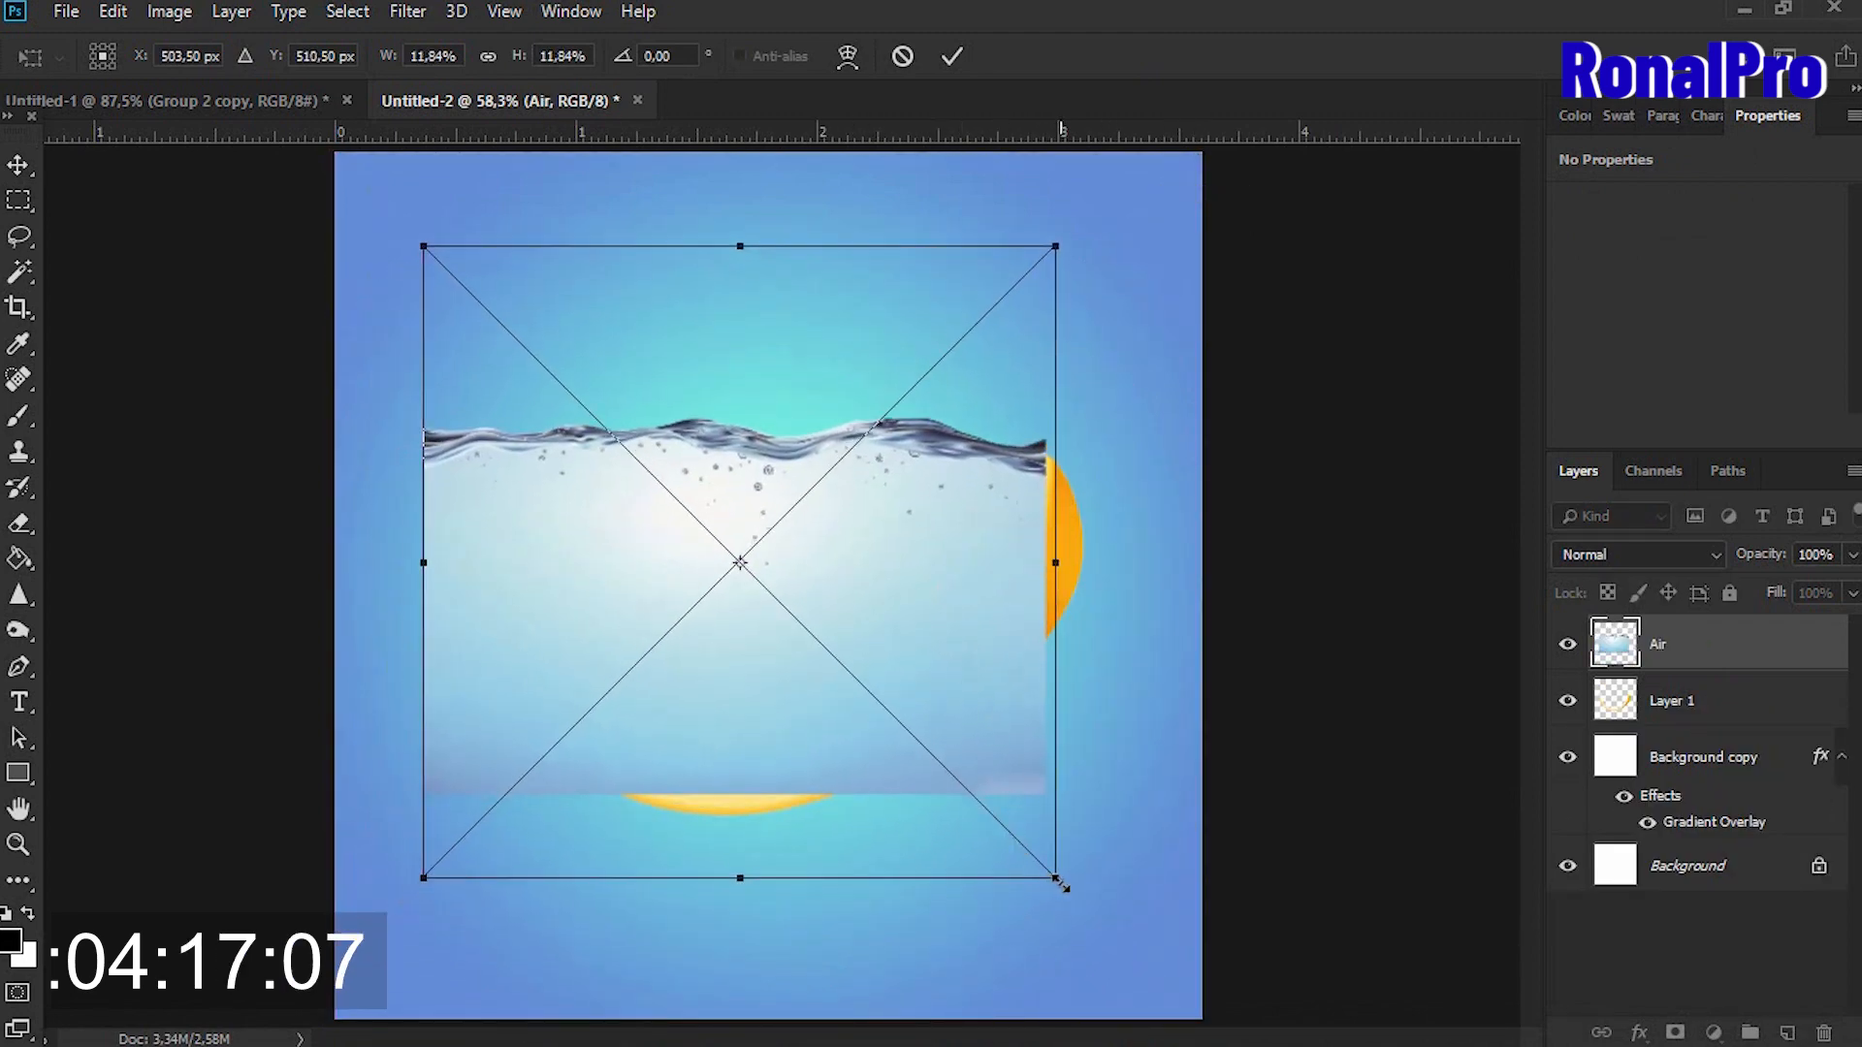
{"action": "left_click_drag", "start_coordinate": [1057, 883], "coordinate": [1104, 926]}
{"action": "key", "text": "Return"}
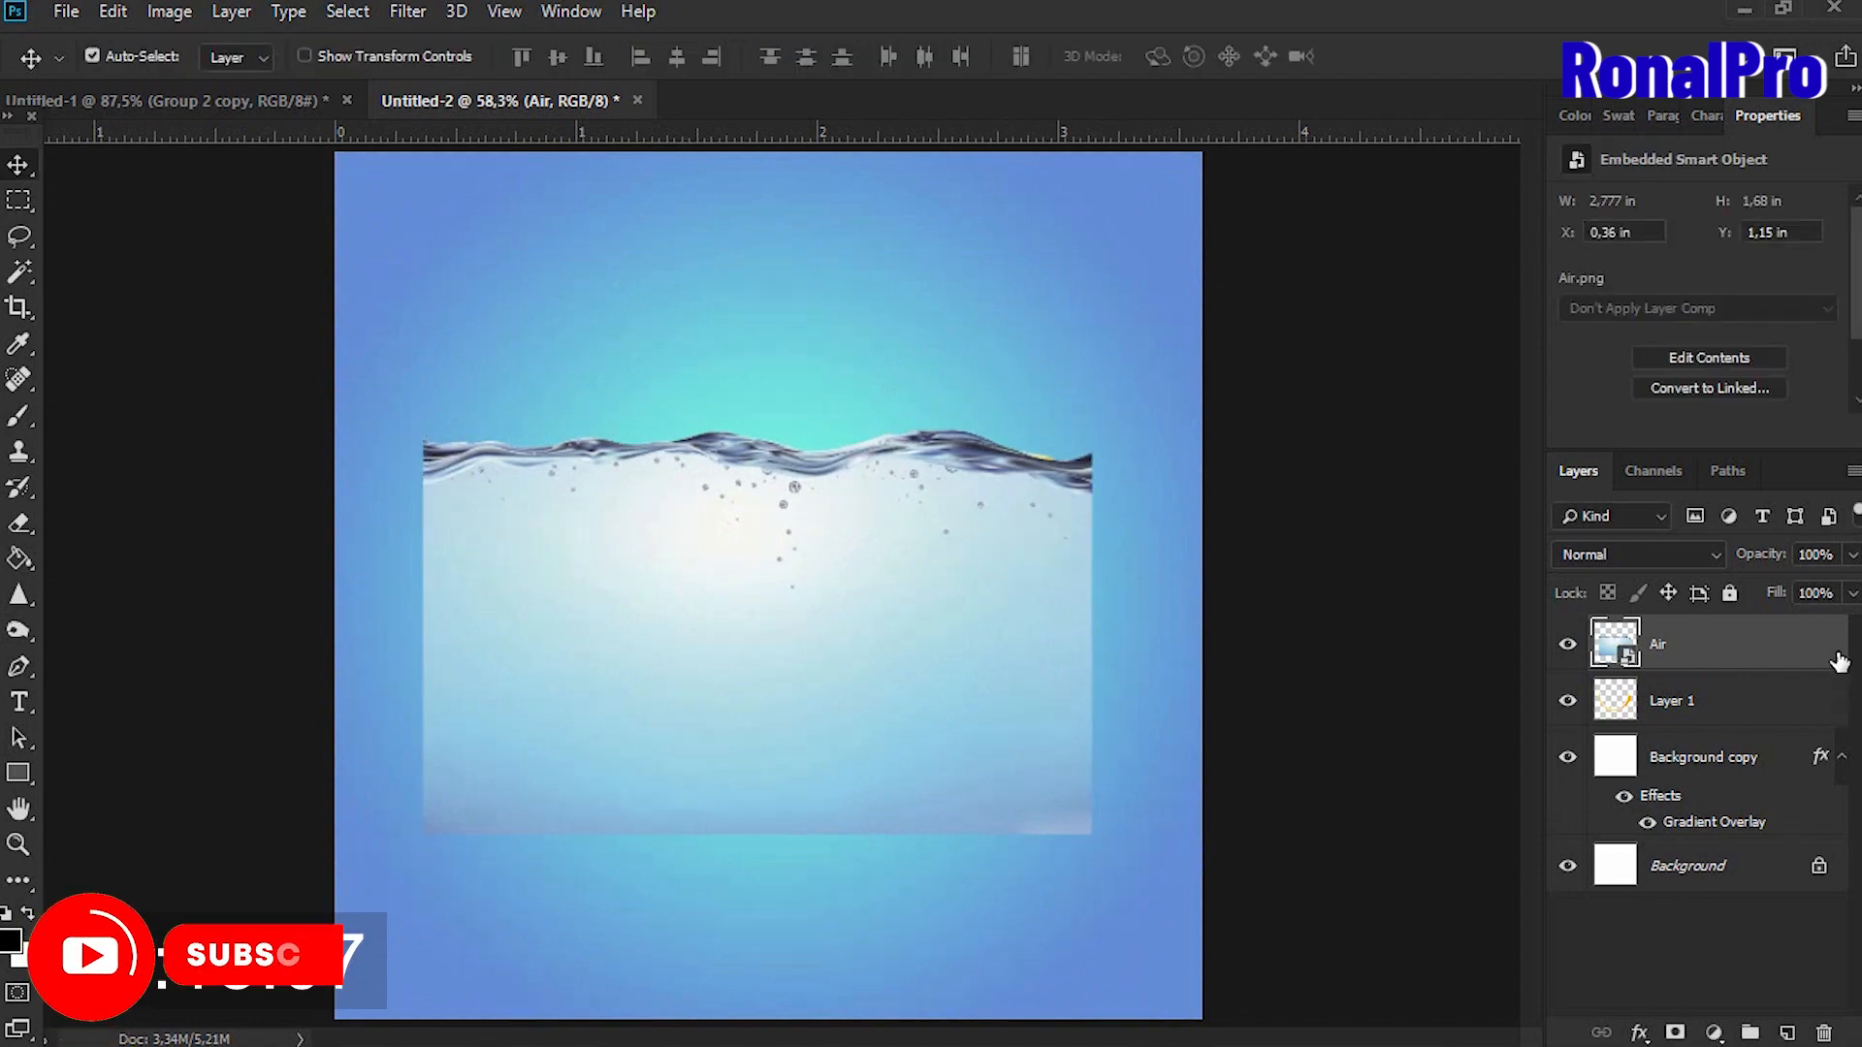
Lower the Air layer's opacity to 25% and warp its upper corners slightly inward to fit the water between the rind tips.
{"action": "left_click_drag", "start_coordinate": [1850, 587], "coordinate": [1756, 590]}
{"action": "left_click_drag", "start_coordinate": [990, 581], "coordinate": [989, 579]}
{"action": "key", "text": "ctrl+t"}
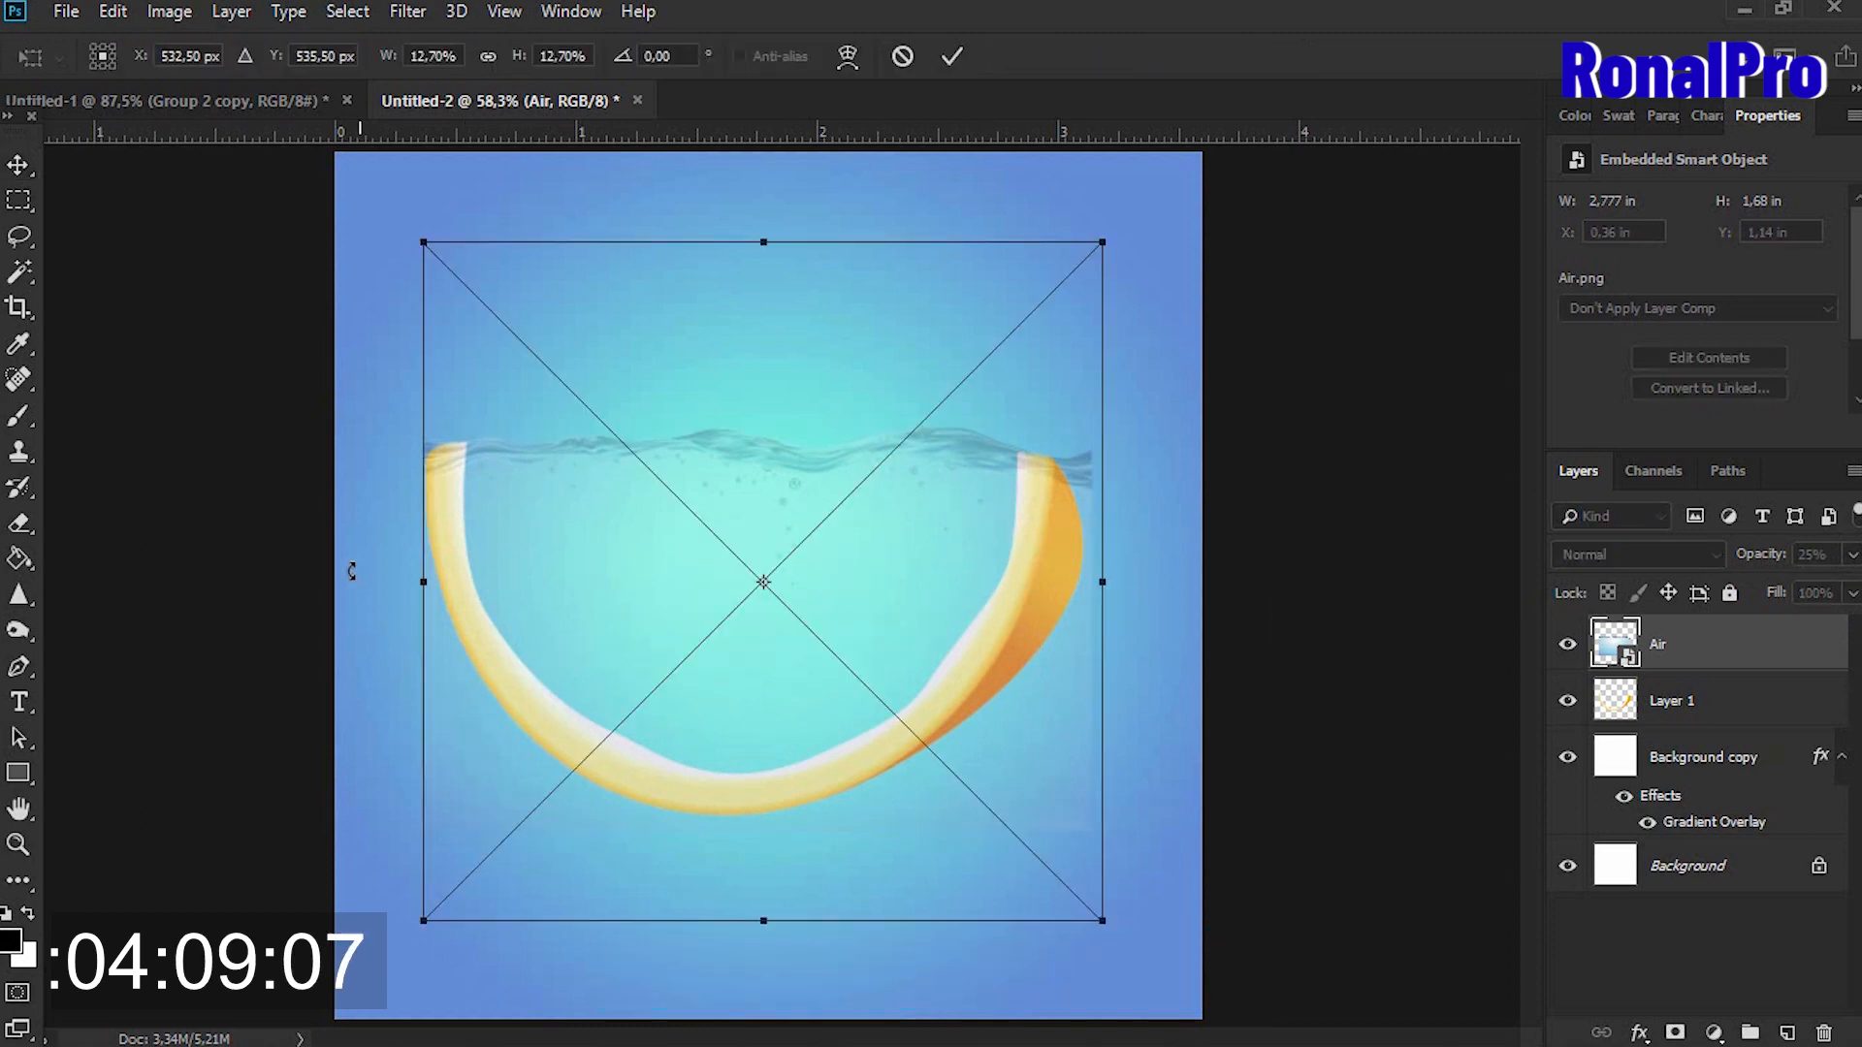
{"action": "left_click", "coordinate": [847, 55]}
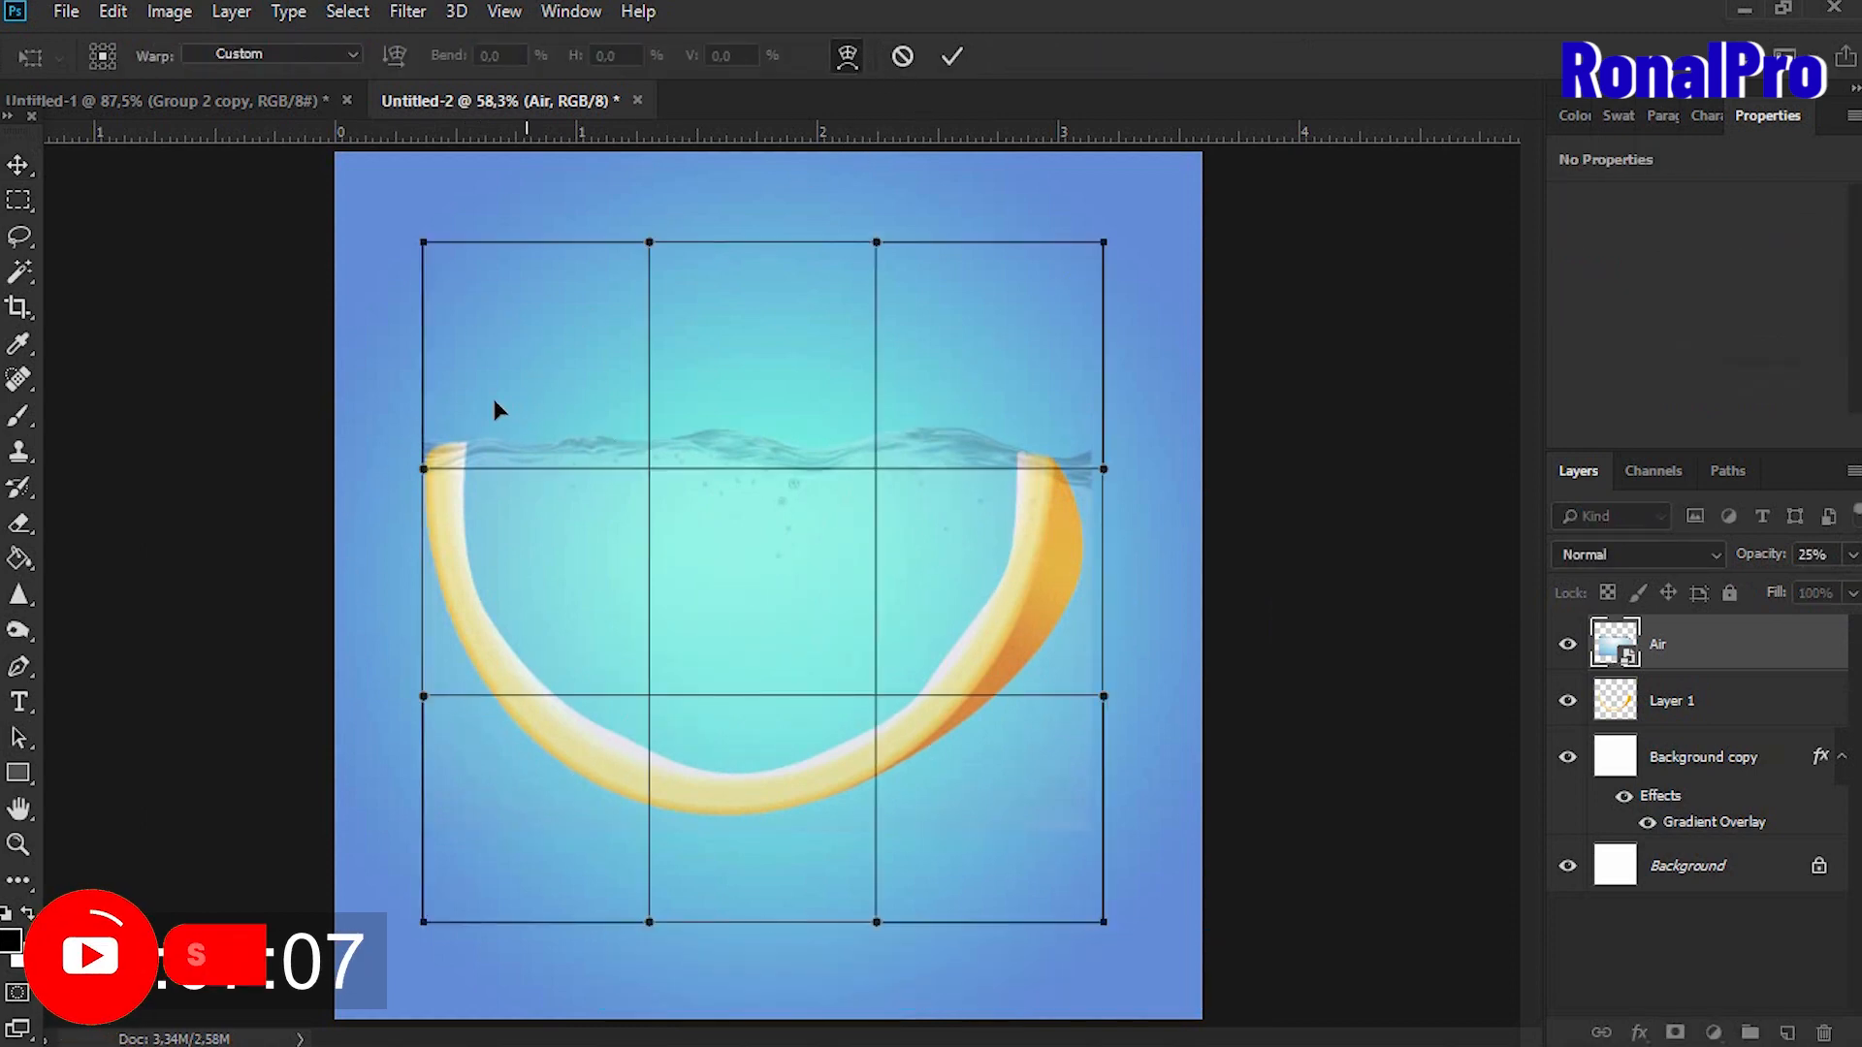
{"action": "left_click_drag", "start_coordinate": [425, 242], "coordinate": [450, 242]}
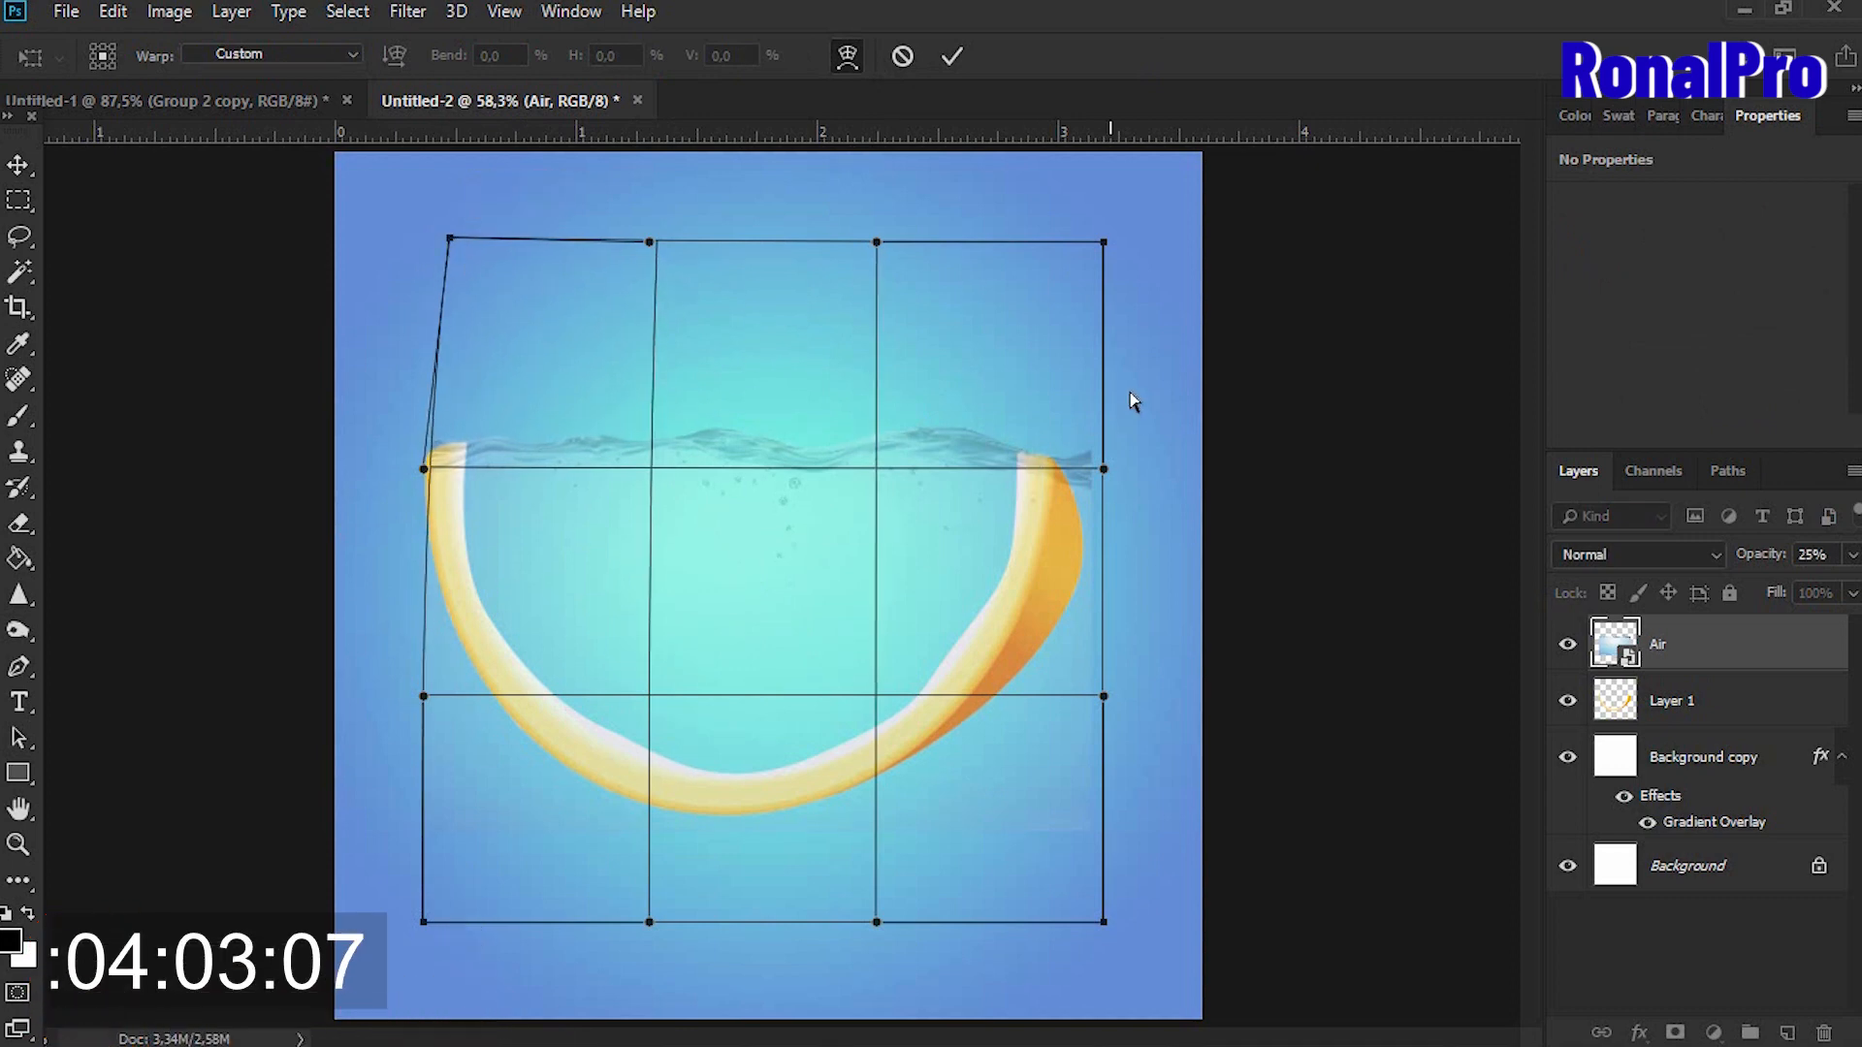
{"action": "left_click_drag", "start_coordinate": [1101, 246], "coordinate": [1093, 258]}
{"action": "key", "text": "Return"}
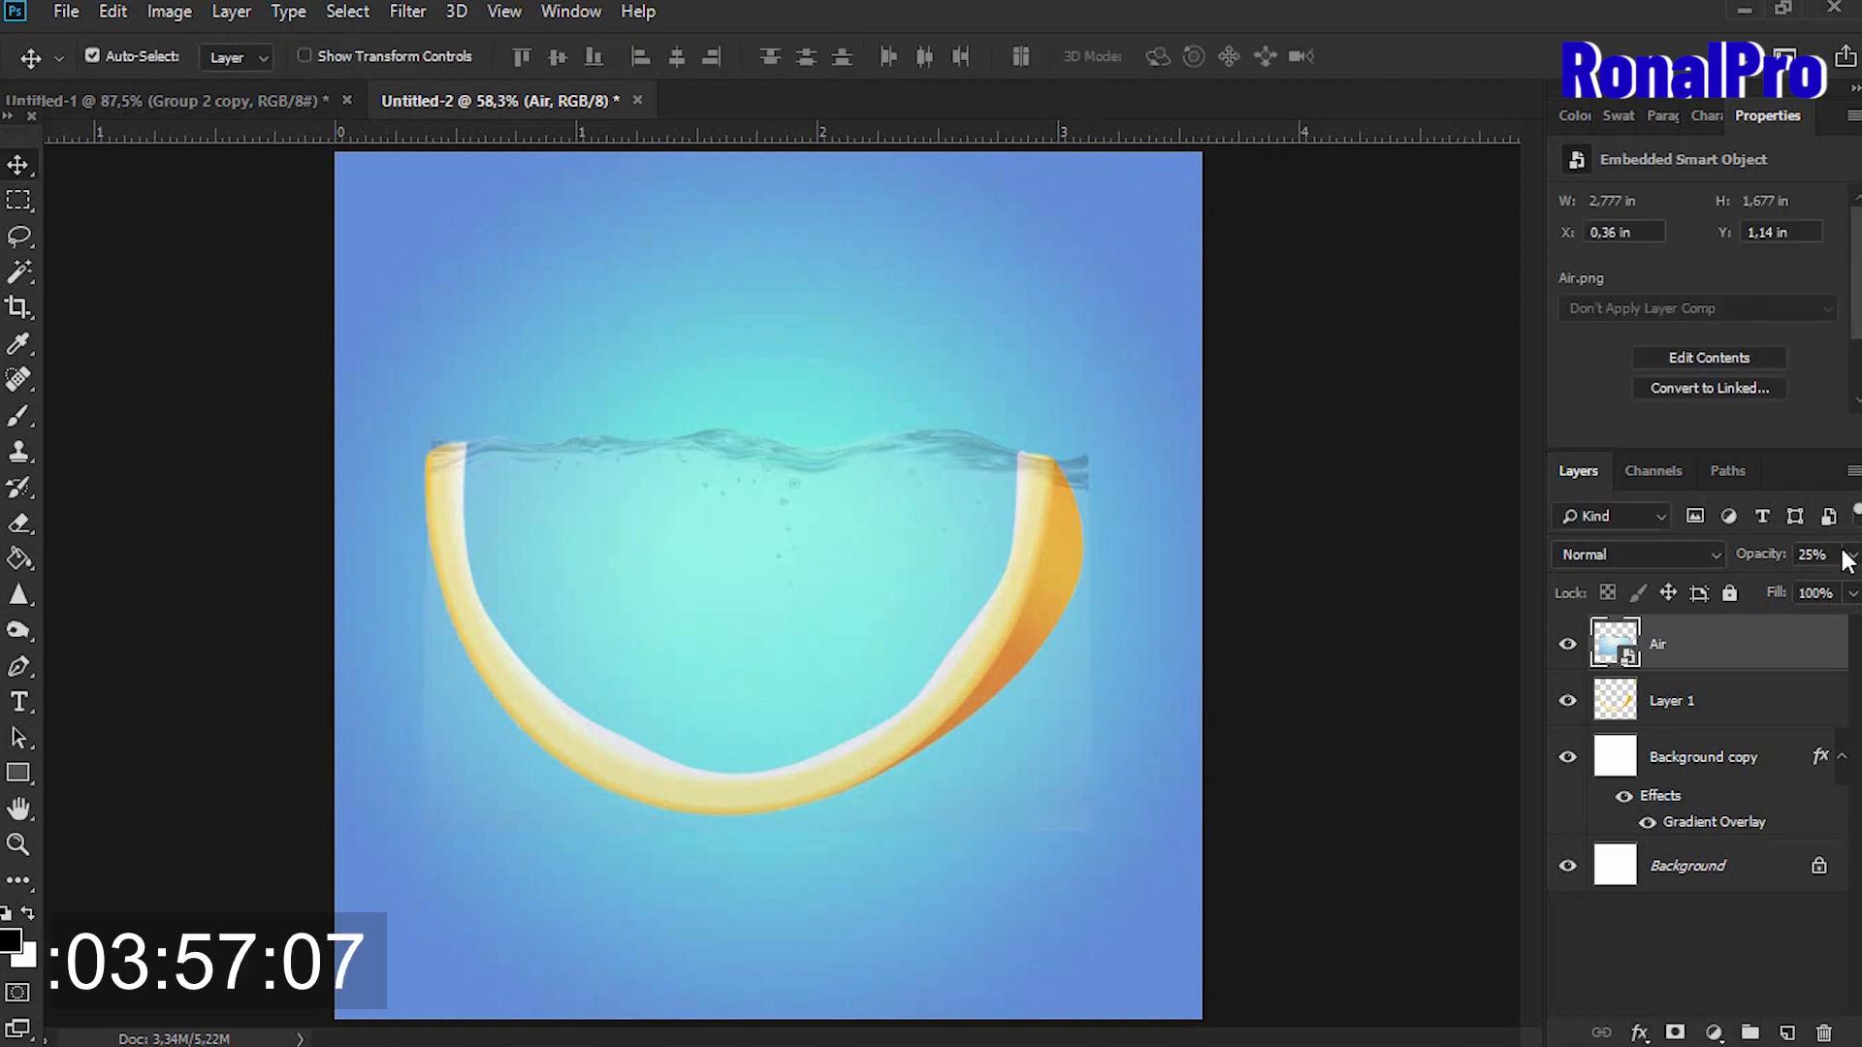
Set the Air layer's opacity to 52%, then rasterize it and erase the water over the rind and outside the slice.
{"action": "left_click", "coordinate": [1852, 558]}
{"action": "left_click_drag", "start_coordinate": [1757, 590], "coordinate": [1851, 588]}
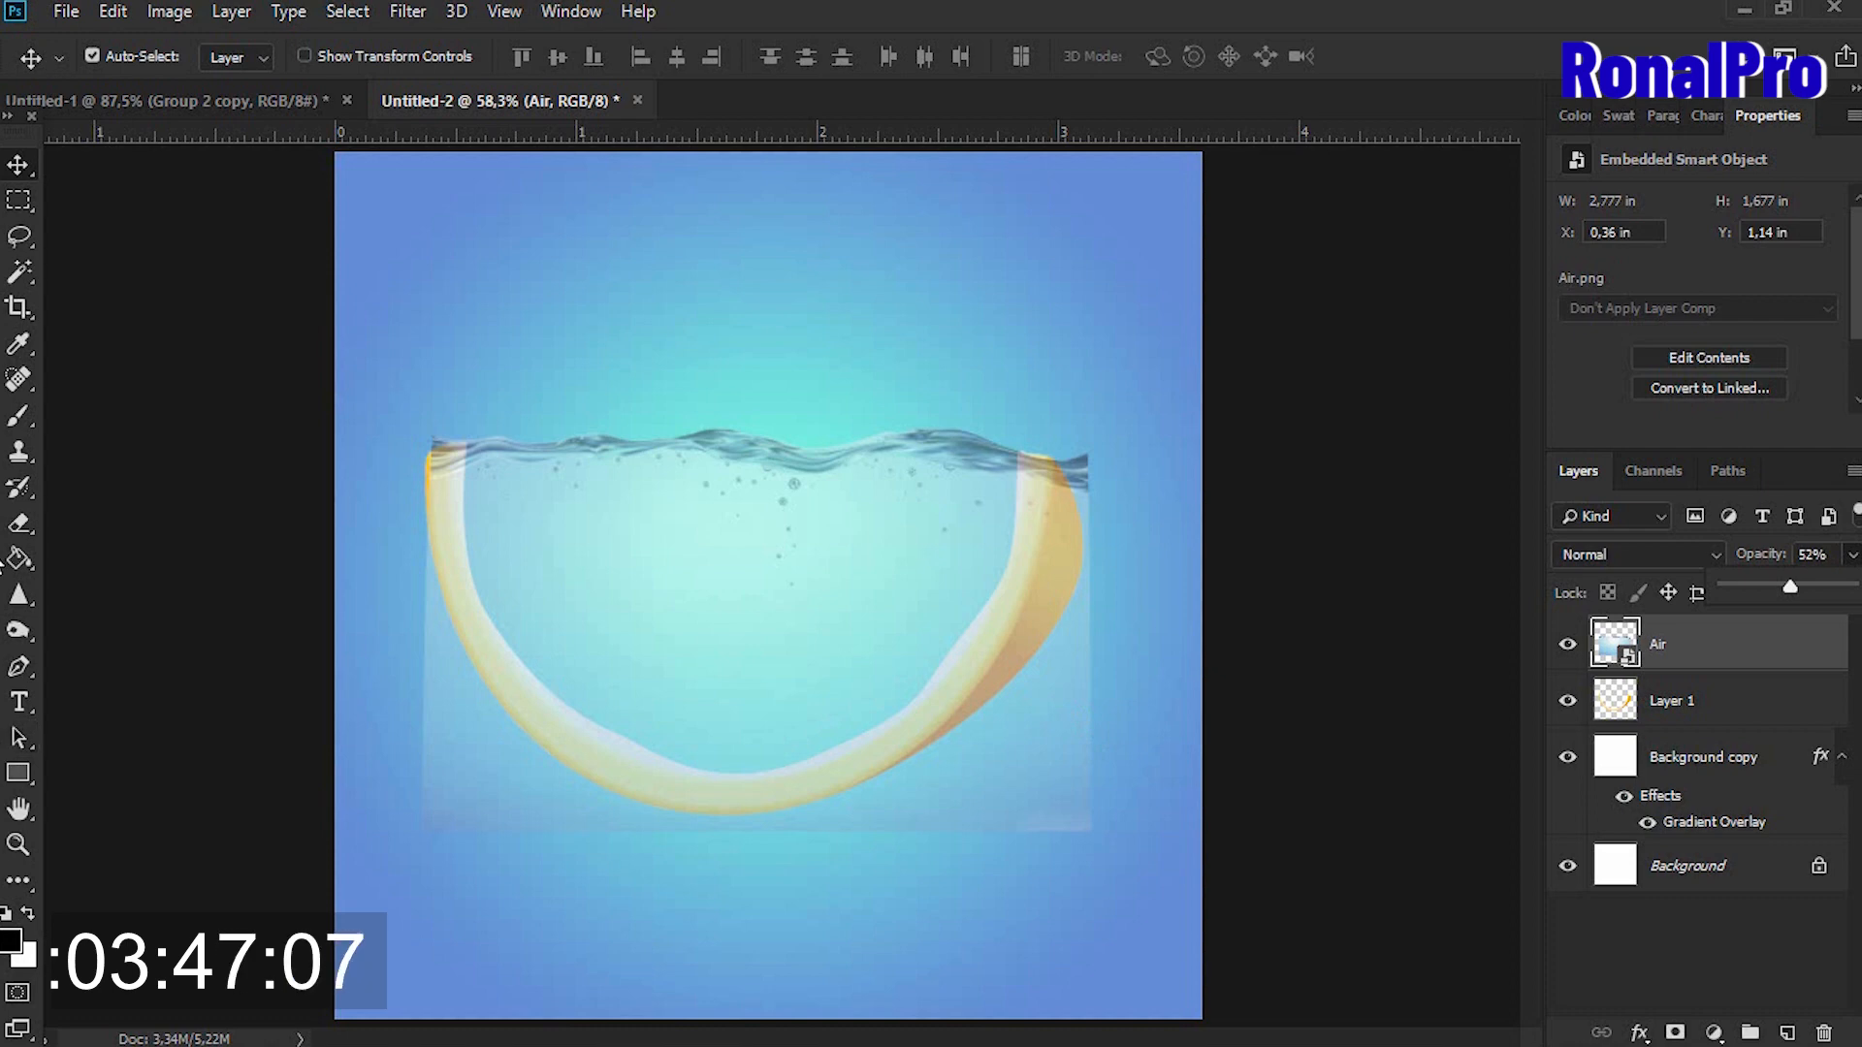
{"action": "left_click", "coordinate": [19, 524]}
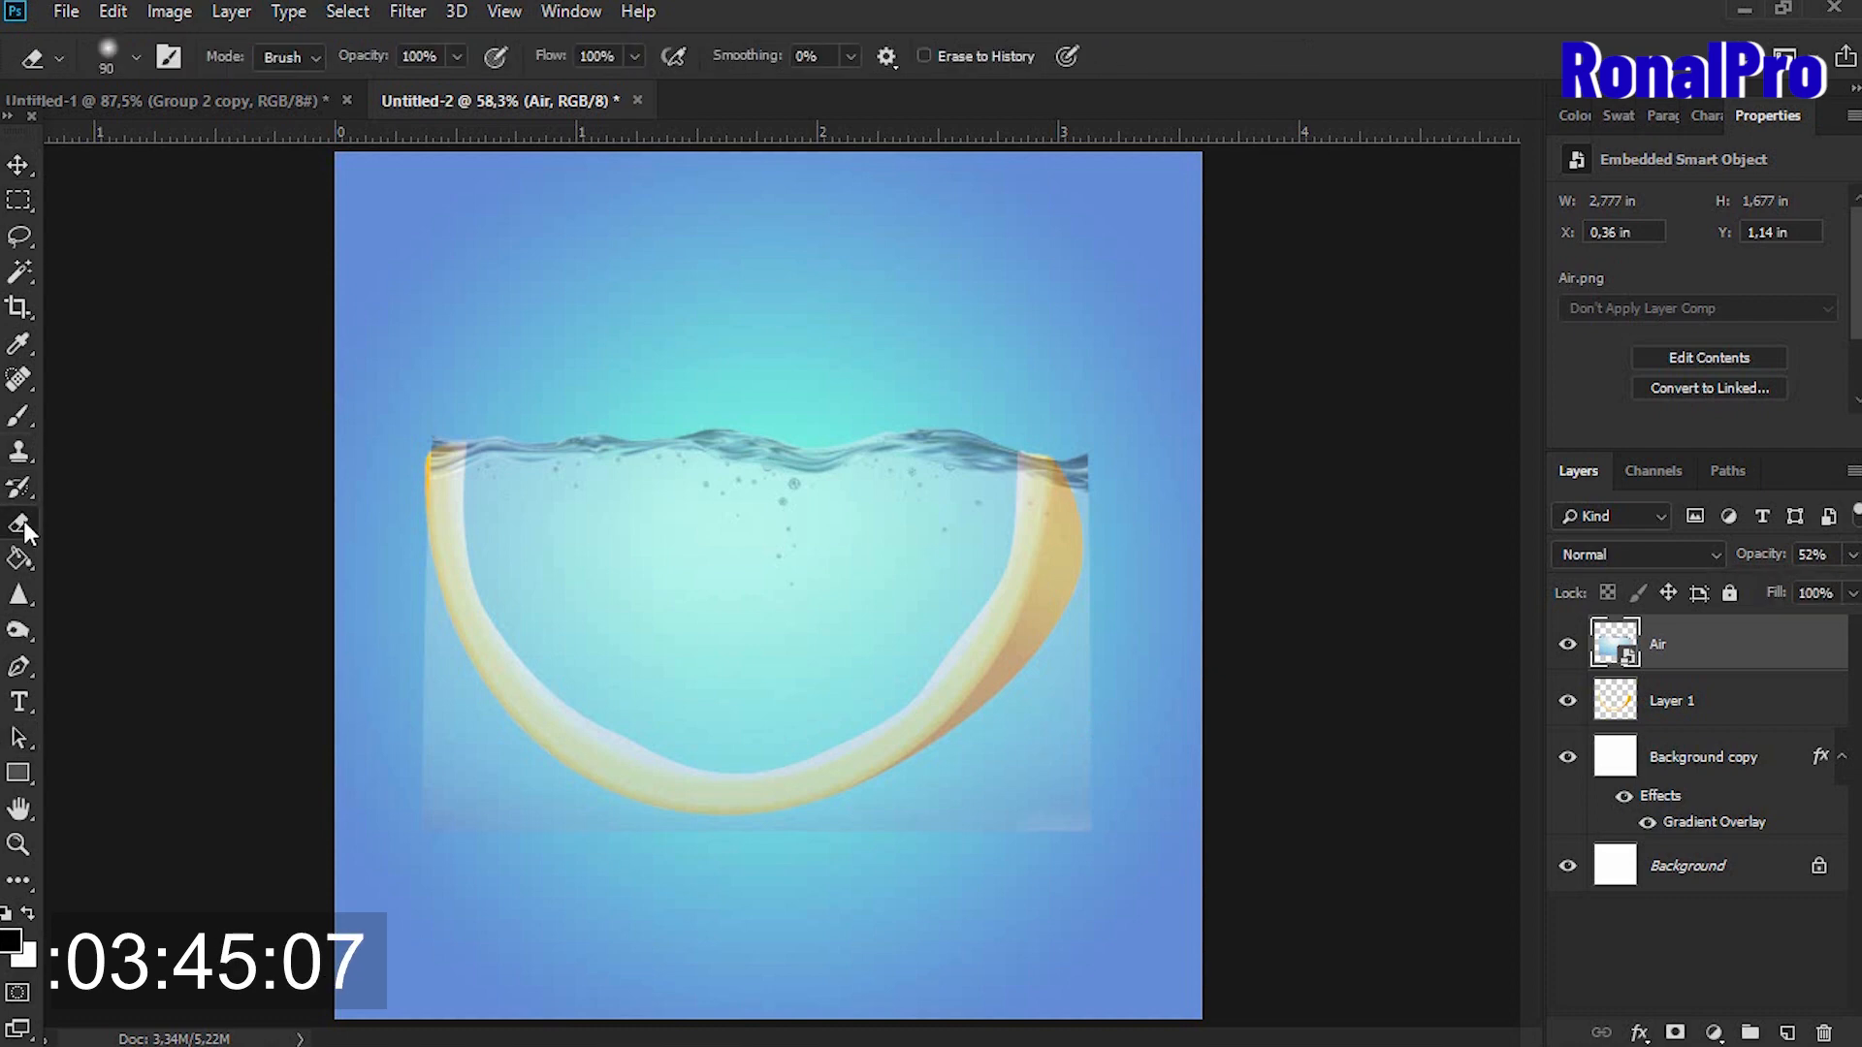
{"action": "left_click", "coordinate": [657, 694]}
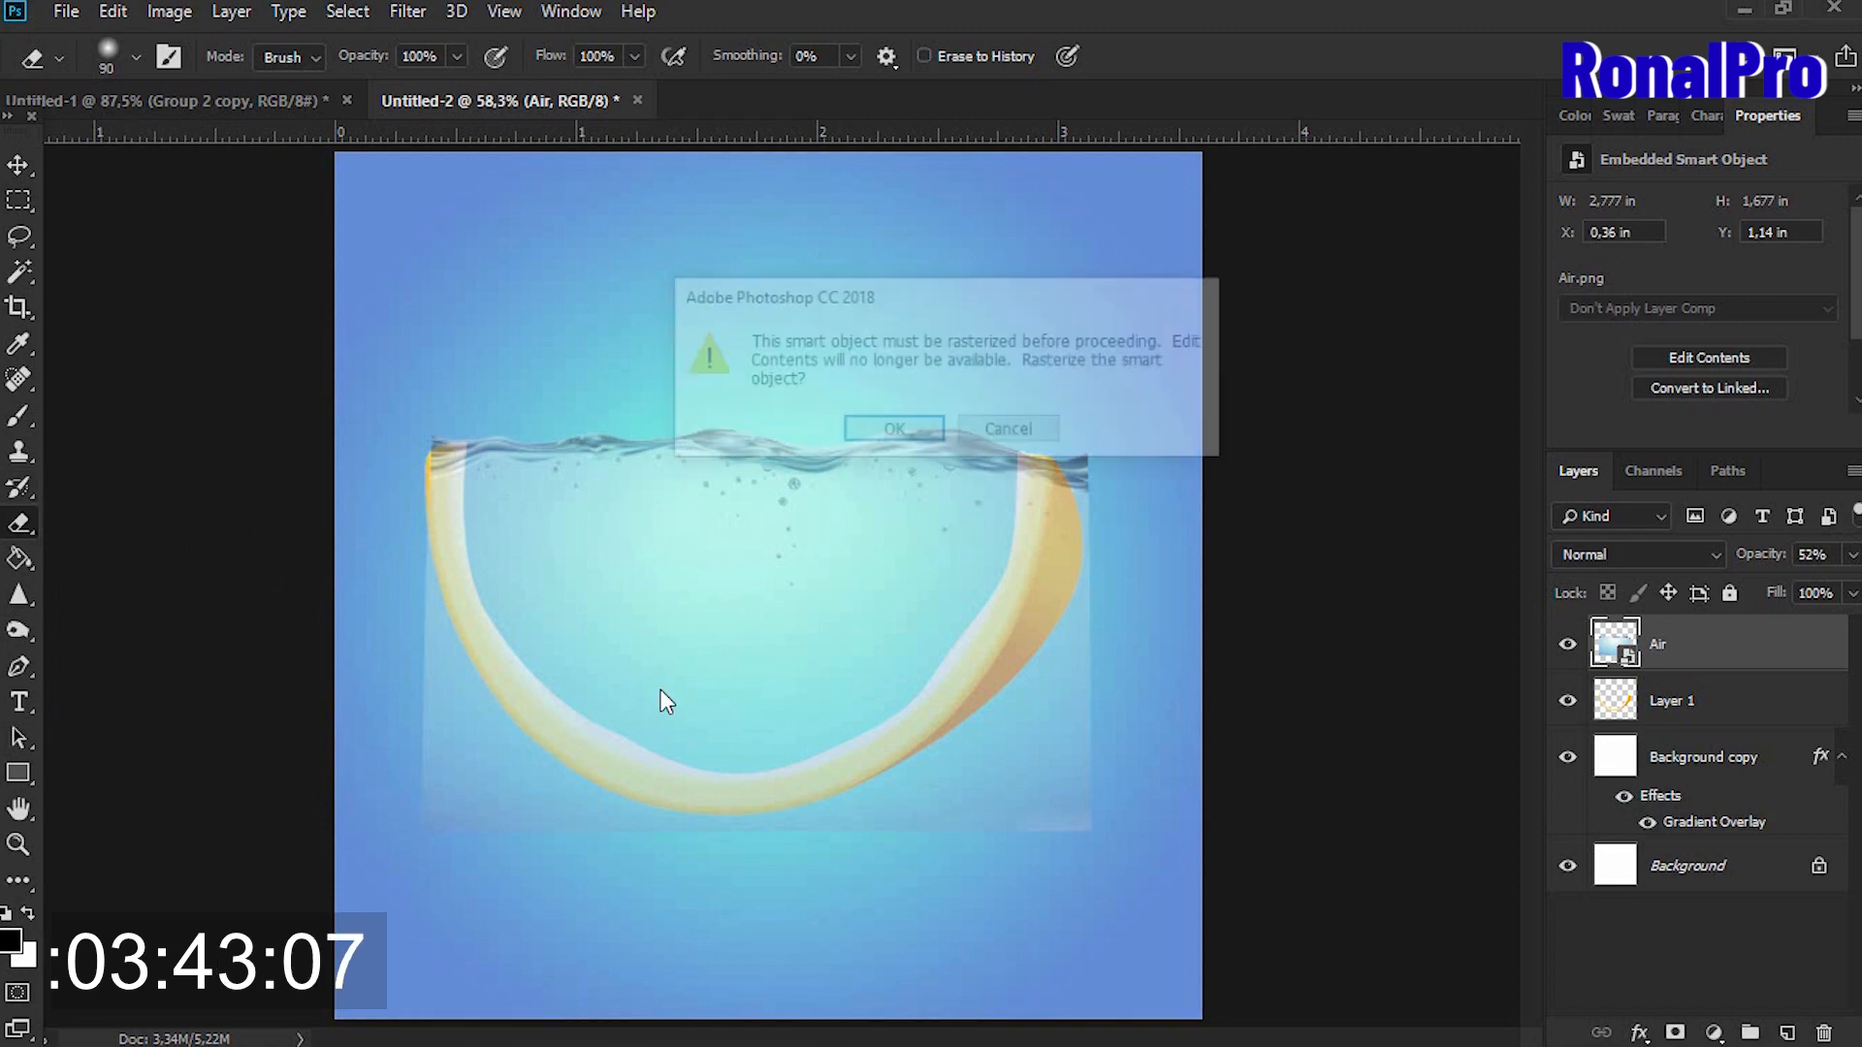
{"action": "key", "text": "Return"}
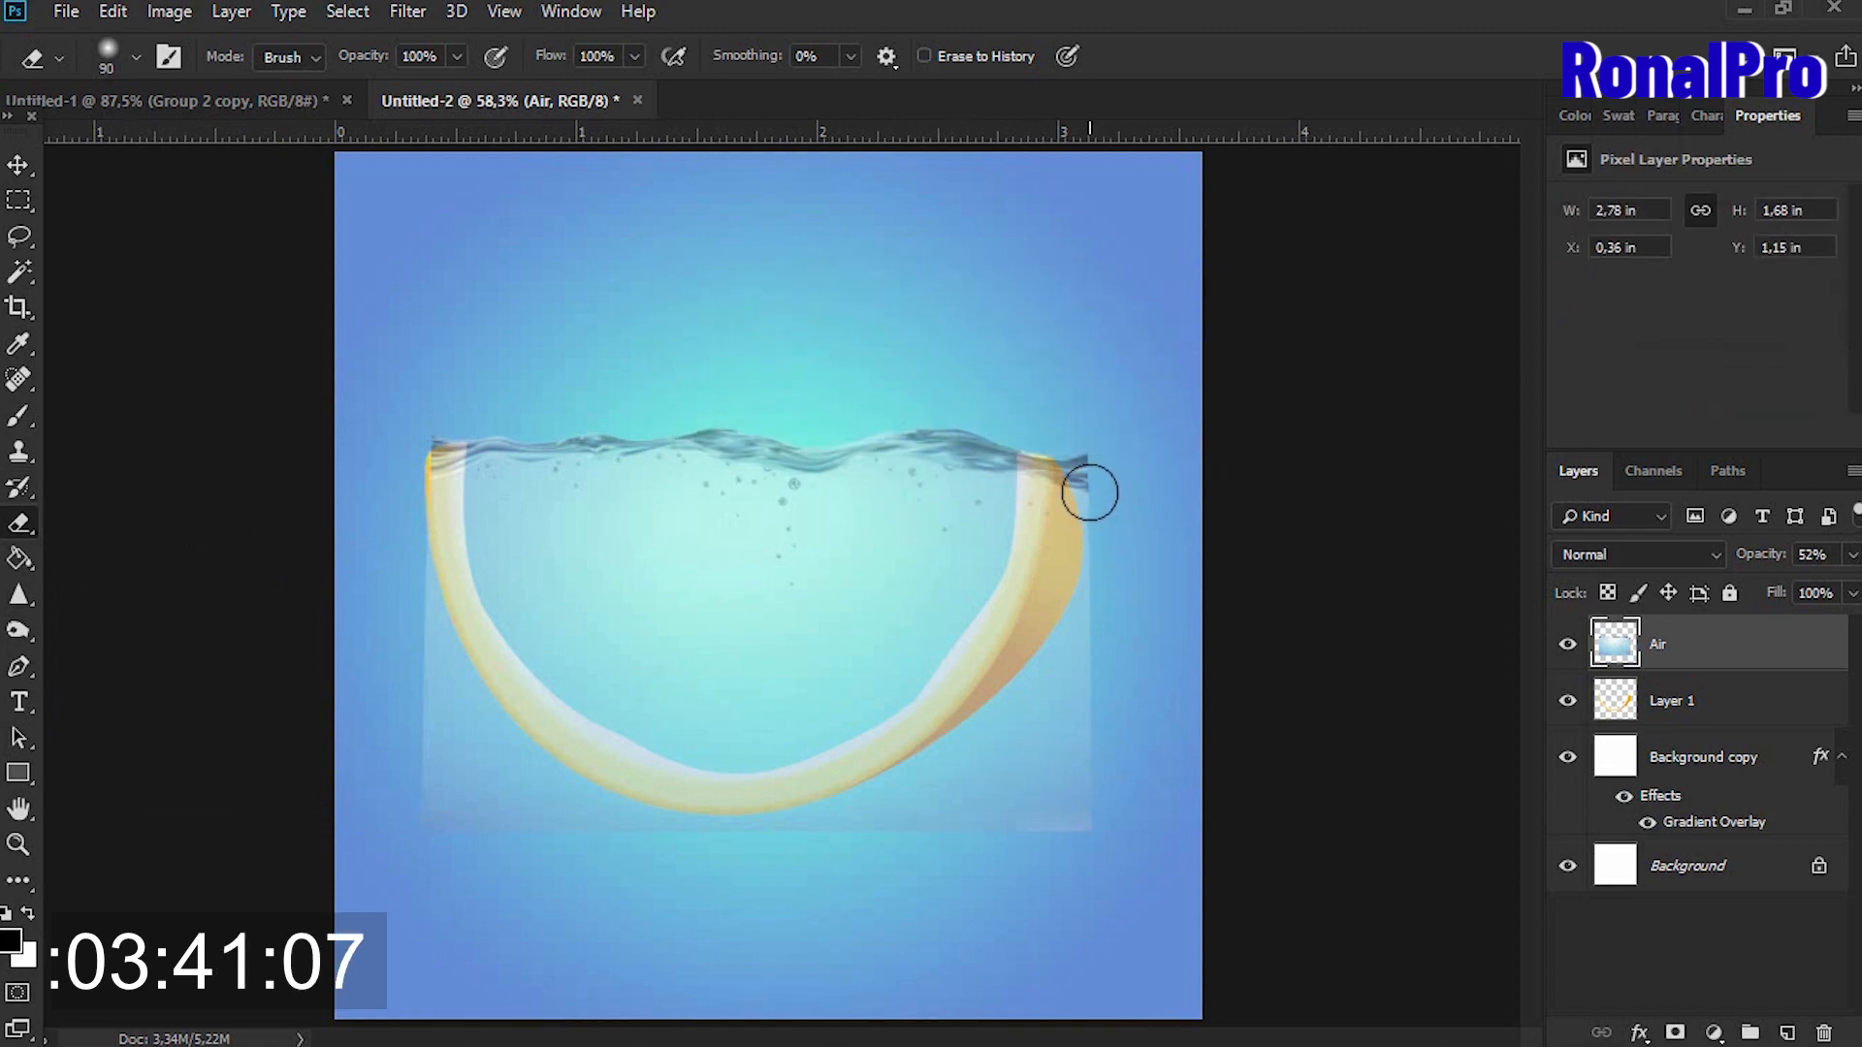
{"action": "mouse_move", "coordinate": [1090, 493]}
{"action": "left_mouse_down"}
{"action": "mouse_move", "coordinate": [1032, 707]}
{"action": "mouse_move", "coordinate": [1084, 531]}
{"action": "mouse_move", "coordinate": [1021, 853]}
{"action": "mouse_move", "coordinate": [1065, 700]}
{"action": "mouse_move", "coordinate": [1101, 733]}
{"action": "mouse_move", "coordinate": [1100, 889]}
{"action": "mouse_move", "coordinate": [848, 845]}
{"action": "mouse_move", "coordinate": [1057, 691]}
{"action": "mouse_move", "coordinate": [1035, 680]}
{"action": "mouse_move", "coordinate": [948, 727]}
{"action": "mouse_move", "coordinate": [973, 729]}
{"action": "mouse_move", "coordinate": [1048, 562]}
{"action": "left_mouse_up"}
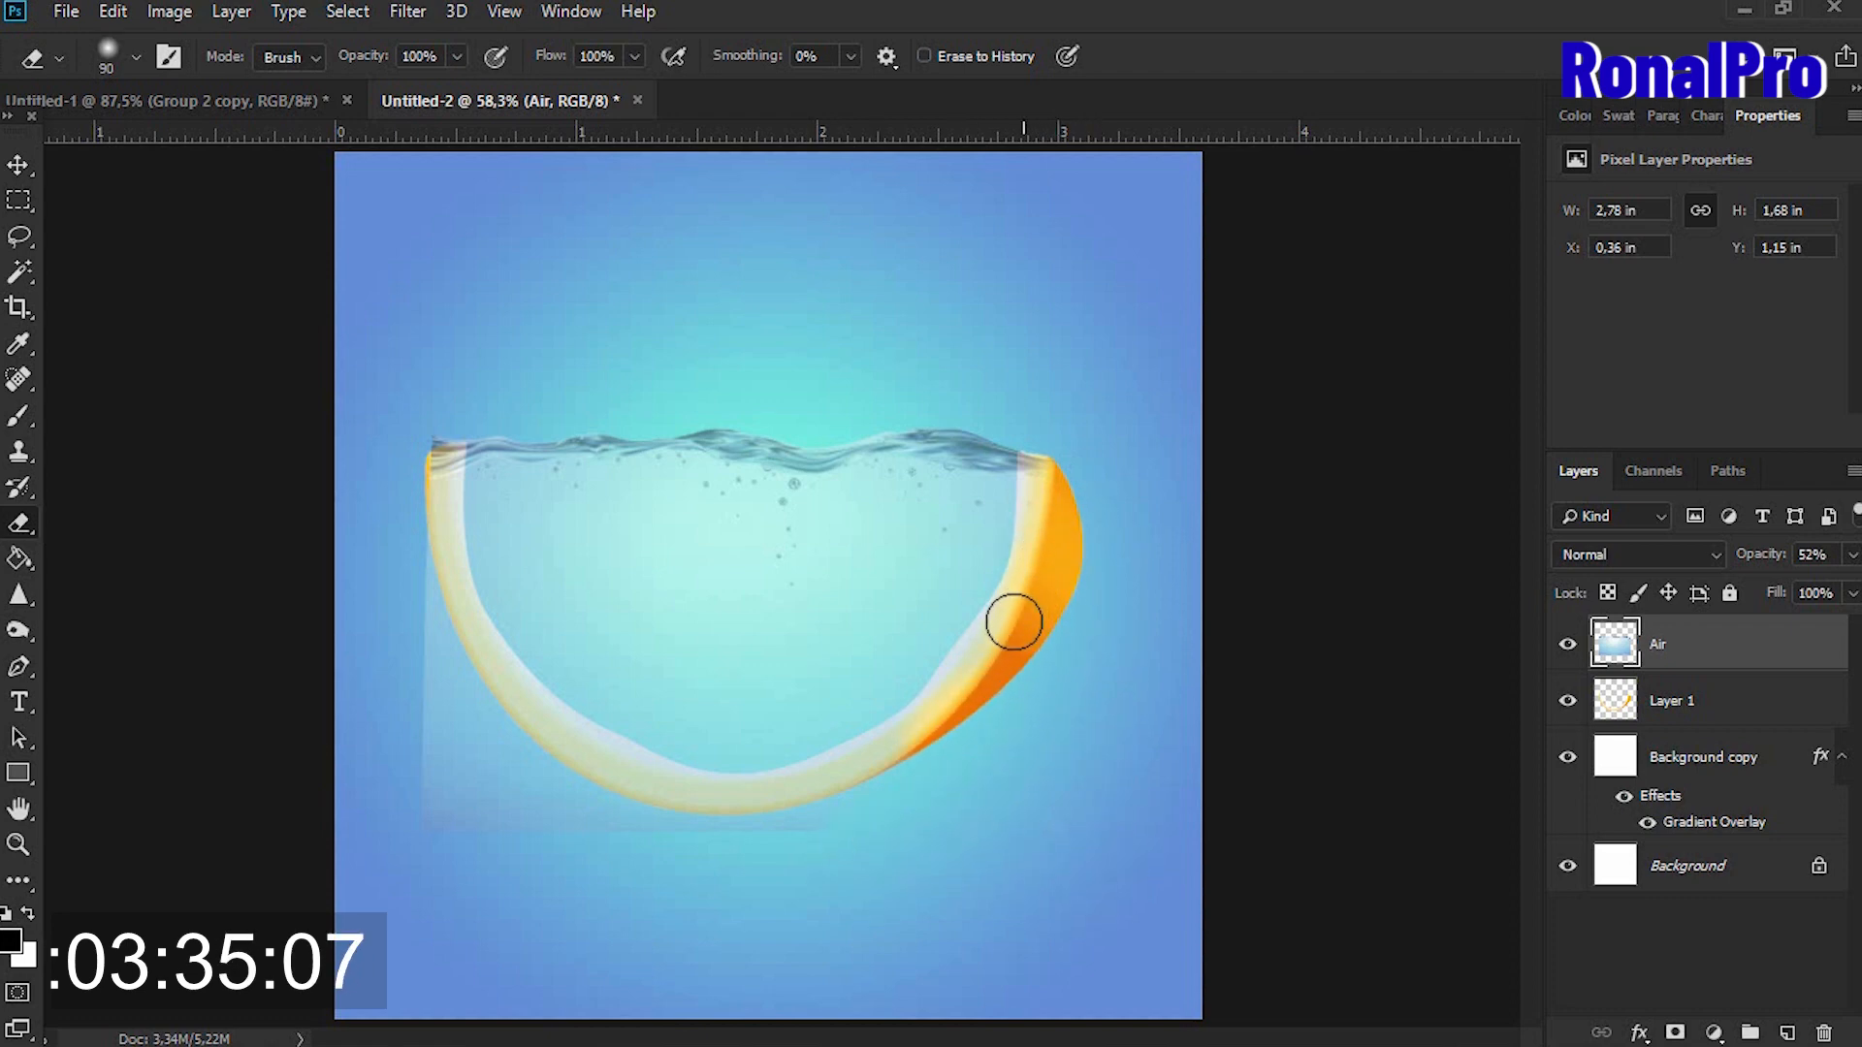
{"action": "mouse_move", "coordinate": [1015, 622]}
{"action": "left_mouse_down"}
{"action": "mouse_move", "coordinate": [944, 715]}
{"action": "mouse_move", "coordinate": [838, 783]}
{"action": "mouse_move", "coordinate": [714, 804]}
{"action": "mouse_move", "coordinate": [649, 790]}
{"action": "mouse_move", "coordinate": [506, 698]}
{"action": "mouse_move", "coordinate": [471, 644]}
{"action": "mouse_move", "coordinate": [435, 577]}
{"action": "mouse_move", "coordinate": [415, 430]}
{"action": "mouse_move", "coordinate": [462, 685]}
{"action": "mouse_move", "coordinate": [506, 782]}
{"action": "mouse_move", "coordinate": [400, 594]}
{"action": "mouse_move", "coordinate": [609, 872]}
{"action": "left_mouse_up"}
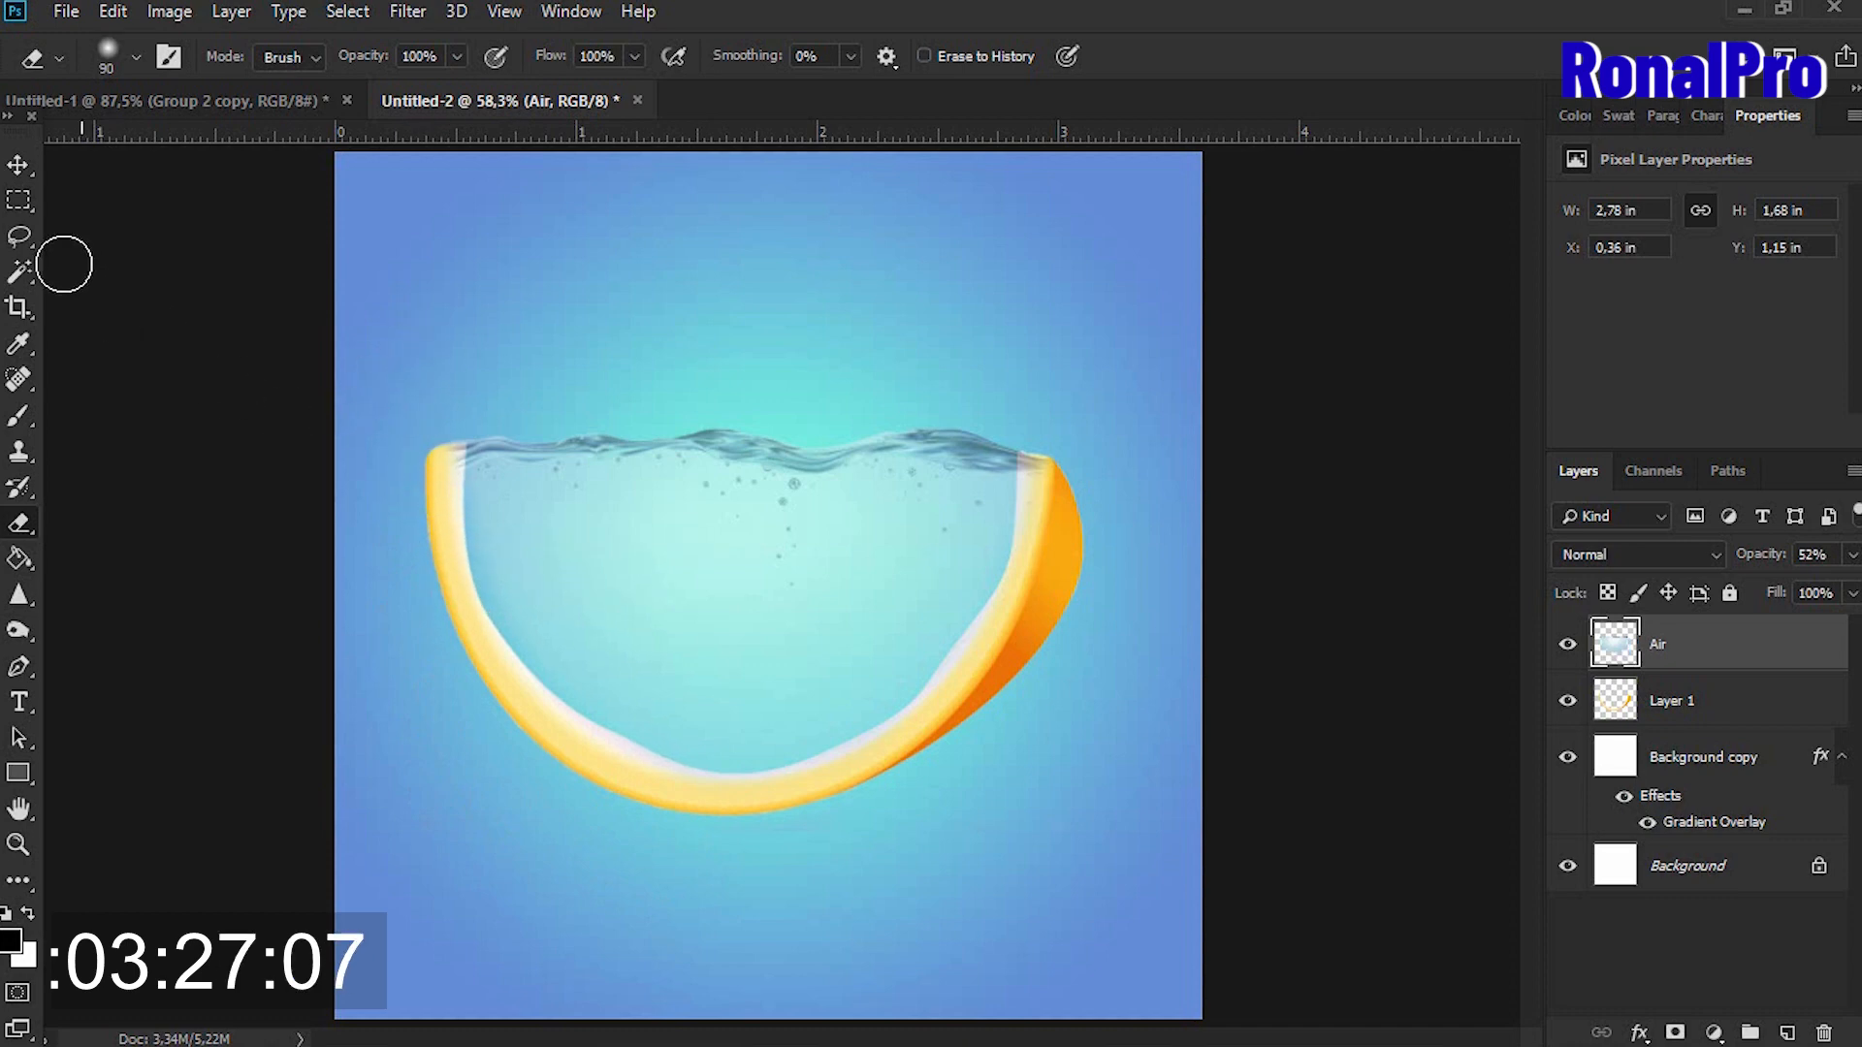
Move the Air layer below Layer 1 and add a Levels adjustment layer clipped to it.
{"action": "left_click", "coordinate": [17, 167]}
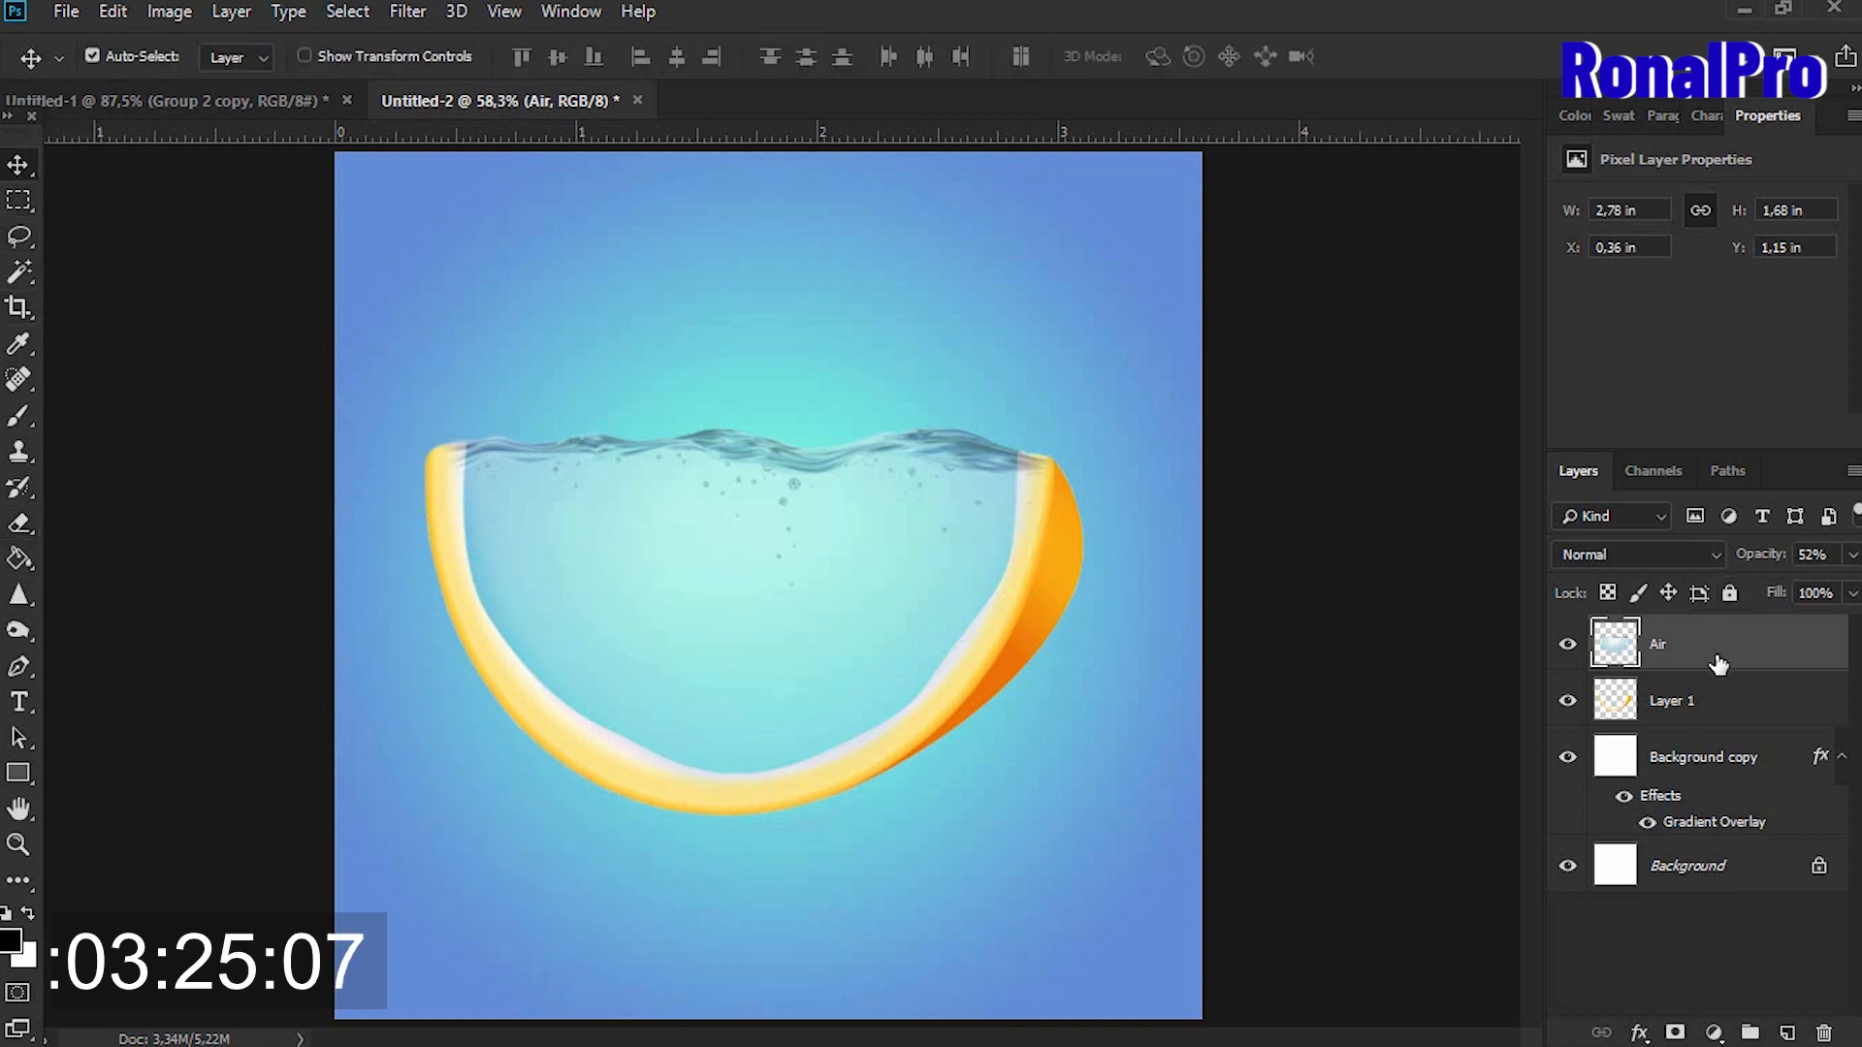
{"action": "left_click_drag", "start_coordinate": [1717, 665], "coordinate": [1738, 725]}
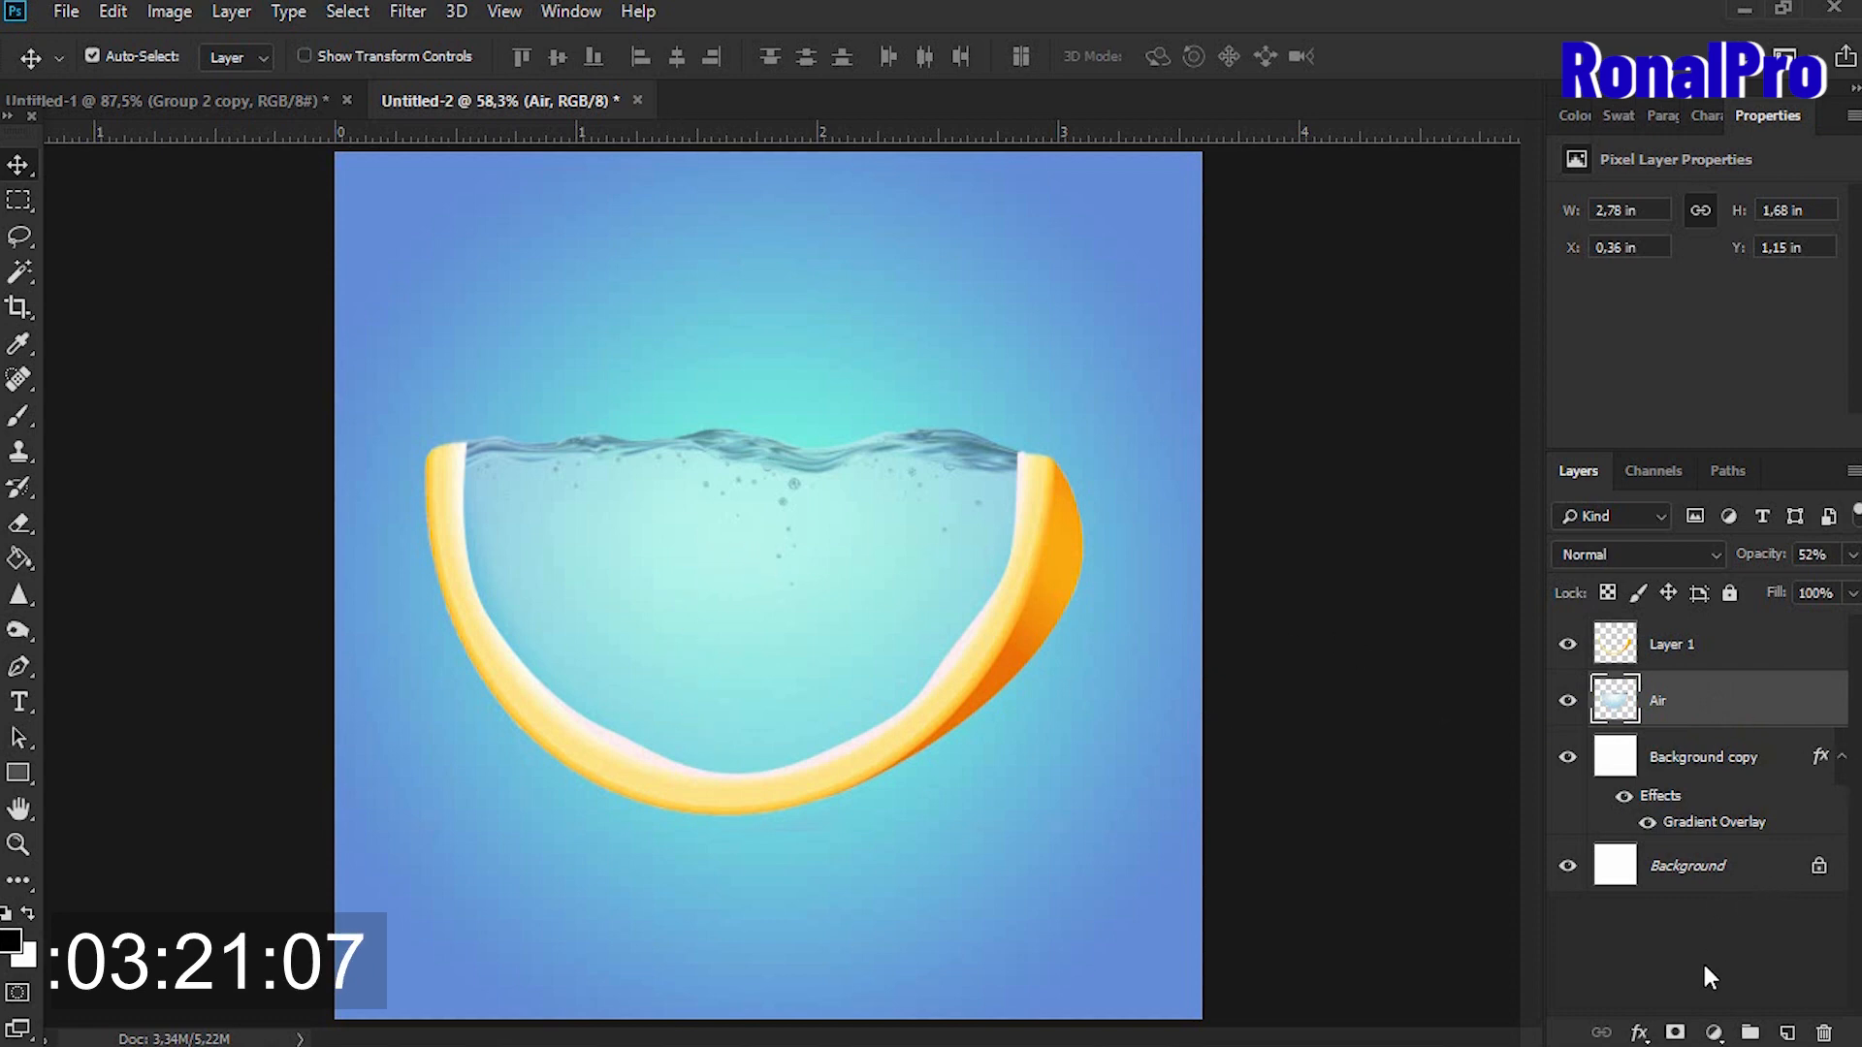
{"action": "left_click", "coordinate": [1713, 1033]}
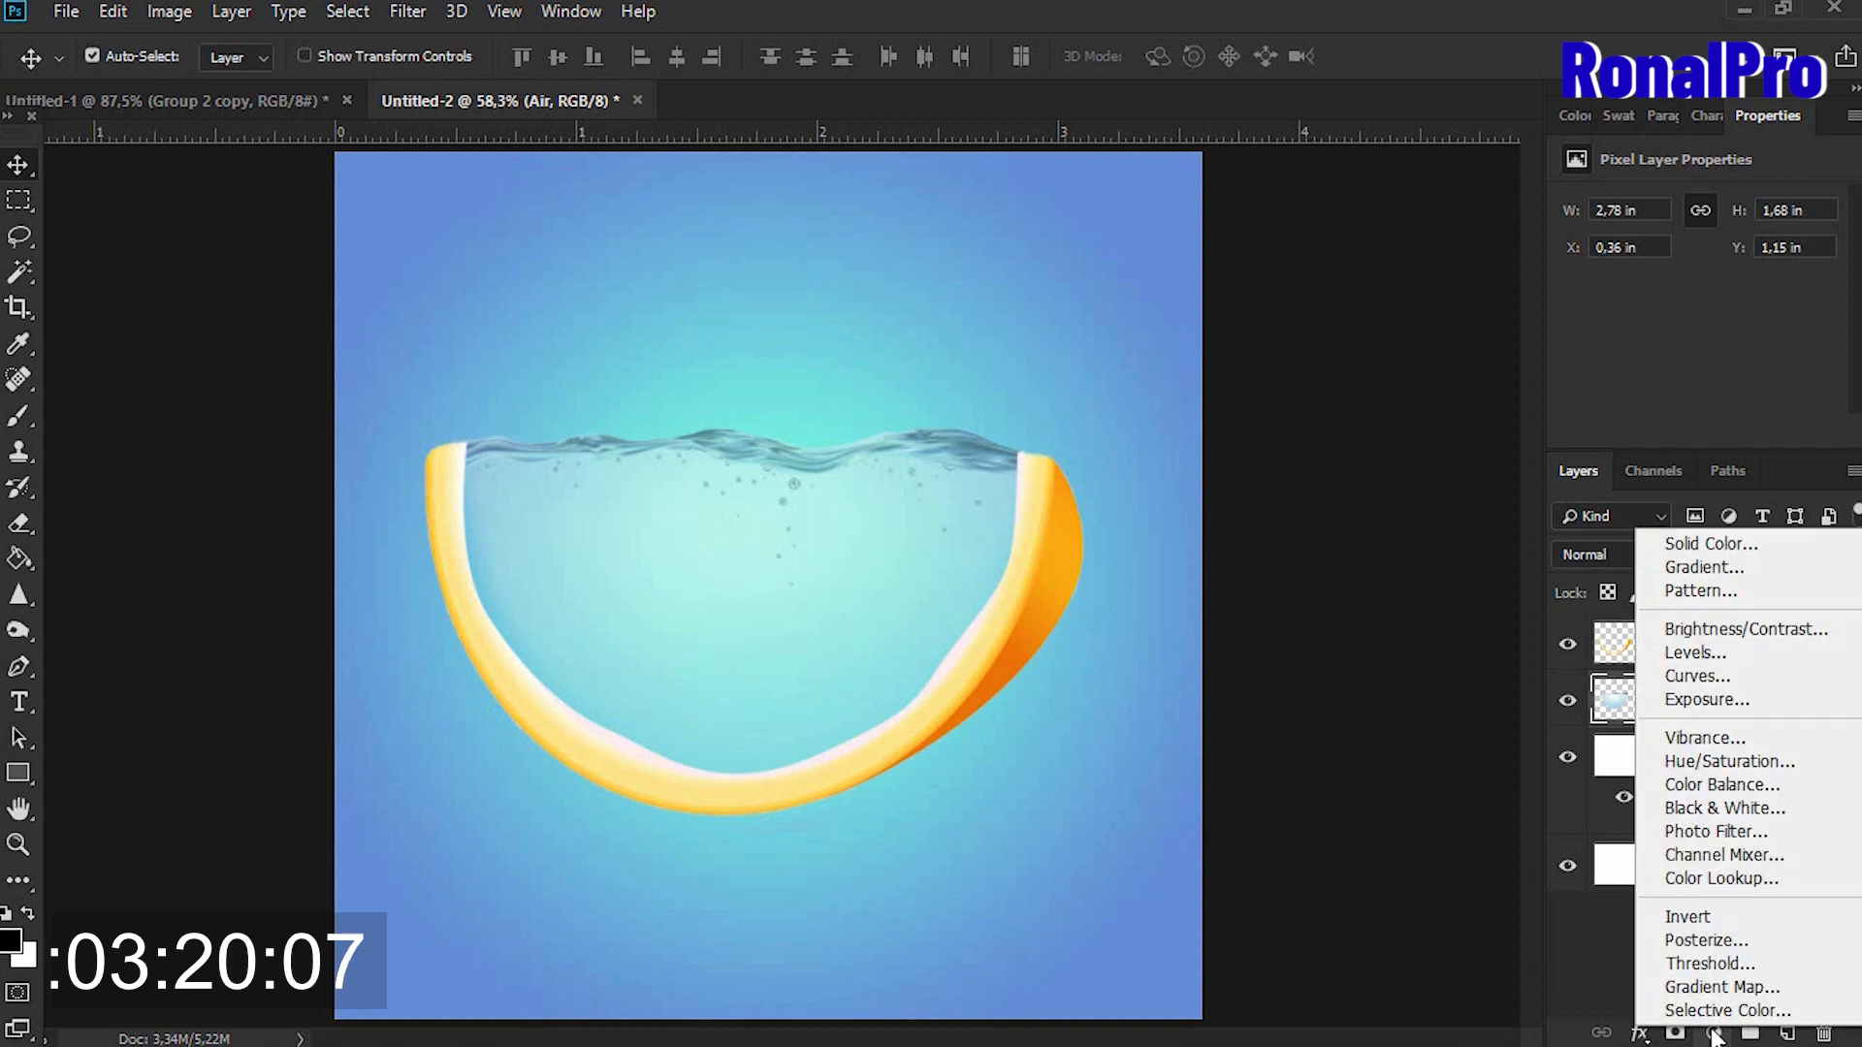
{"action": "left_click", "coordinate": [1711, 654]}
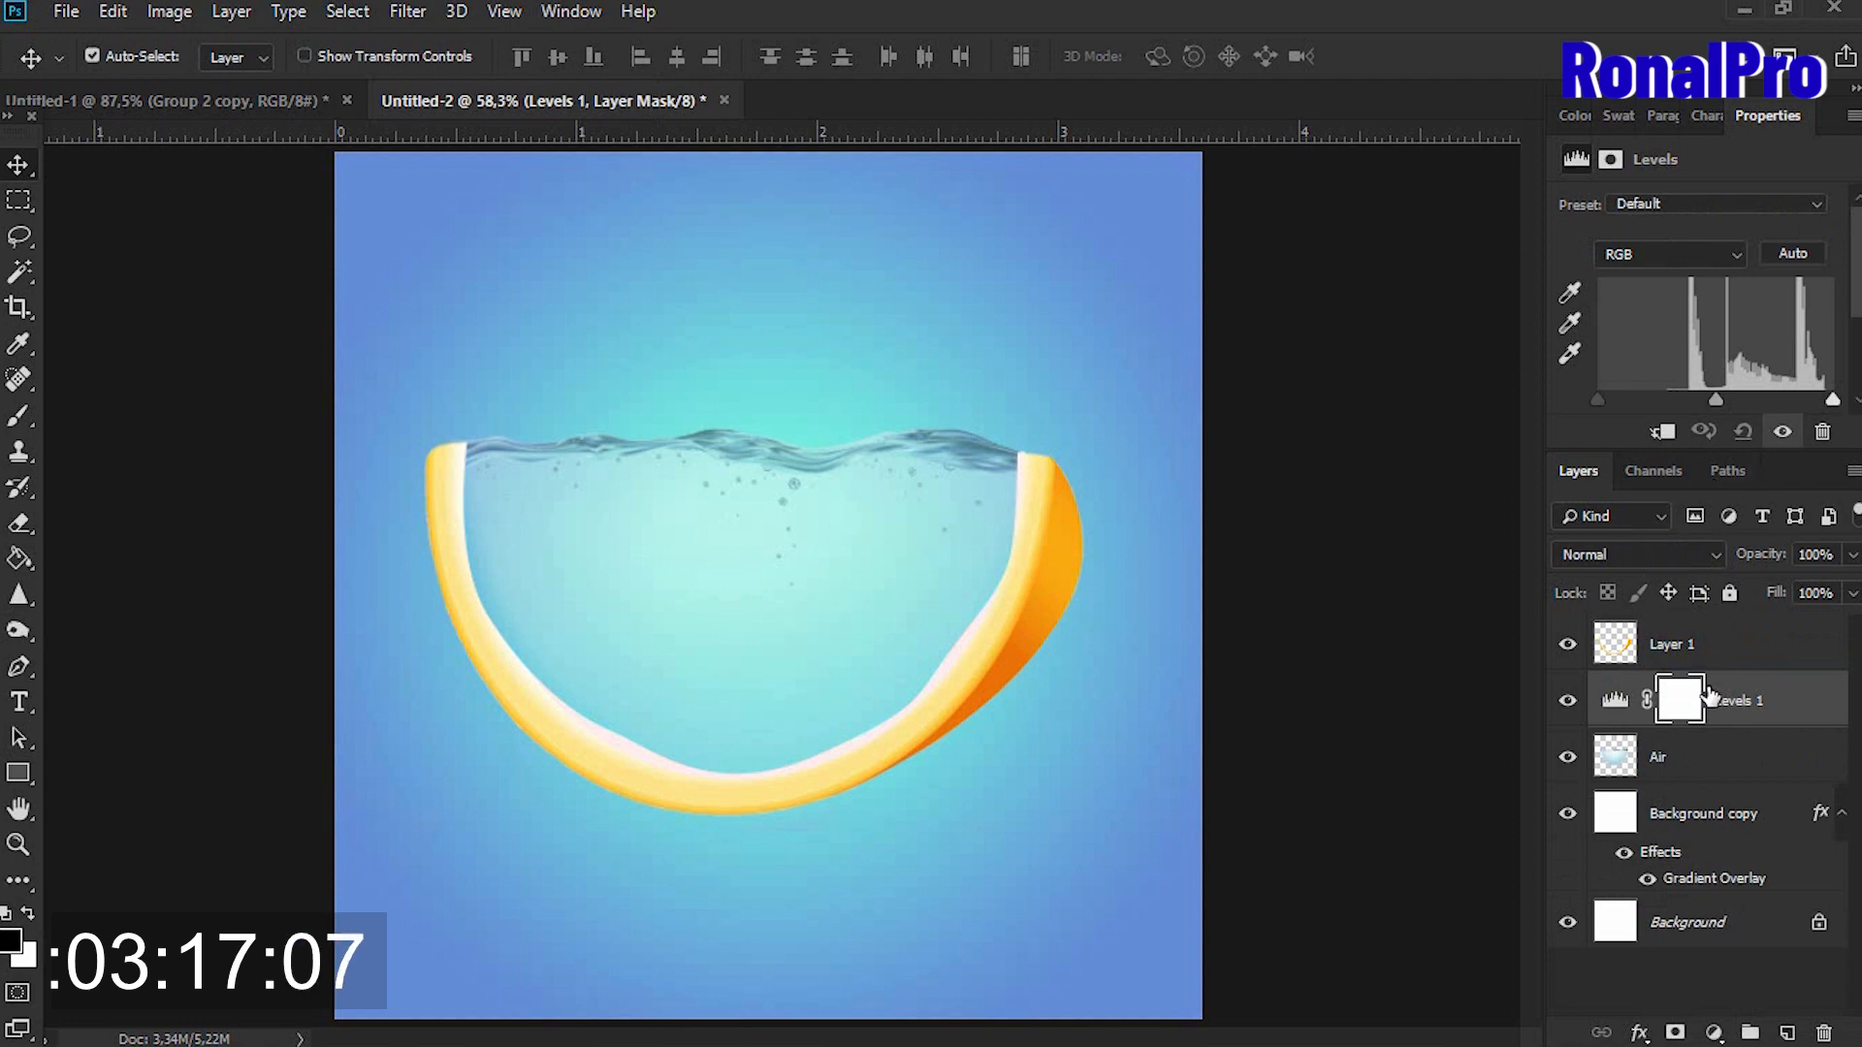
{"action": "right_click", "coordinate": [1710, 696]}
{"action": "left_click", "coordinate": [1458, 469]}
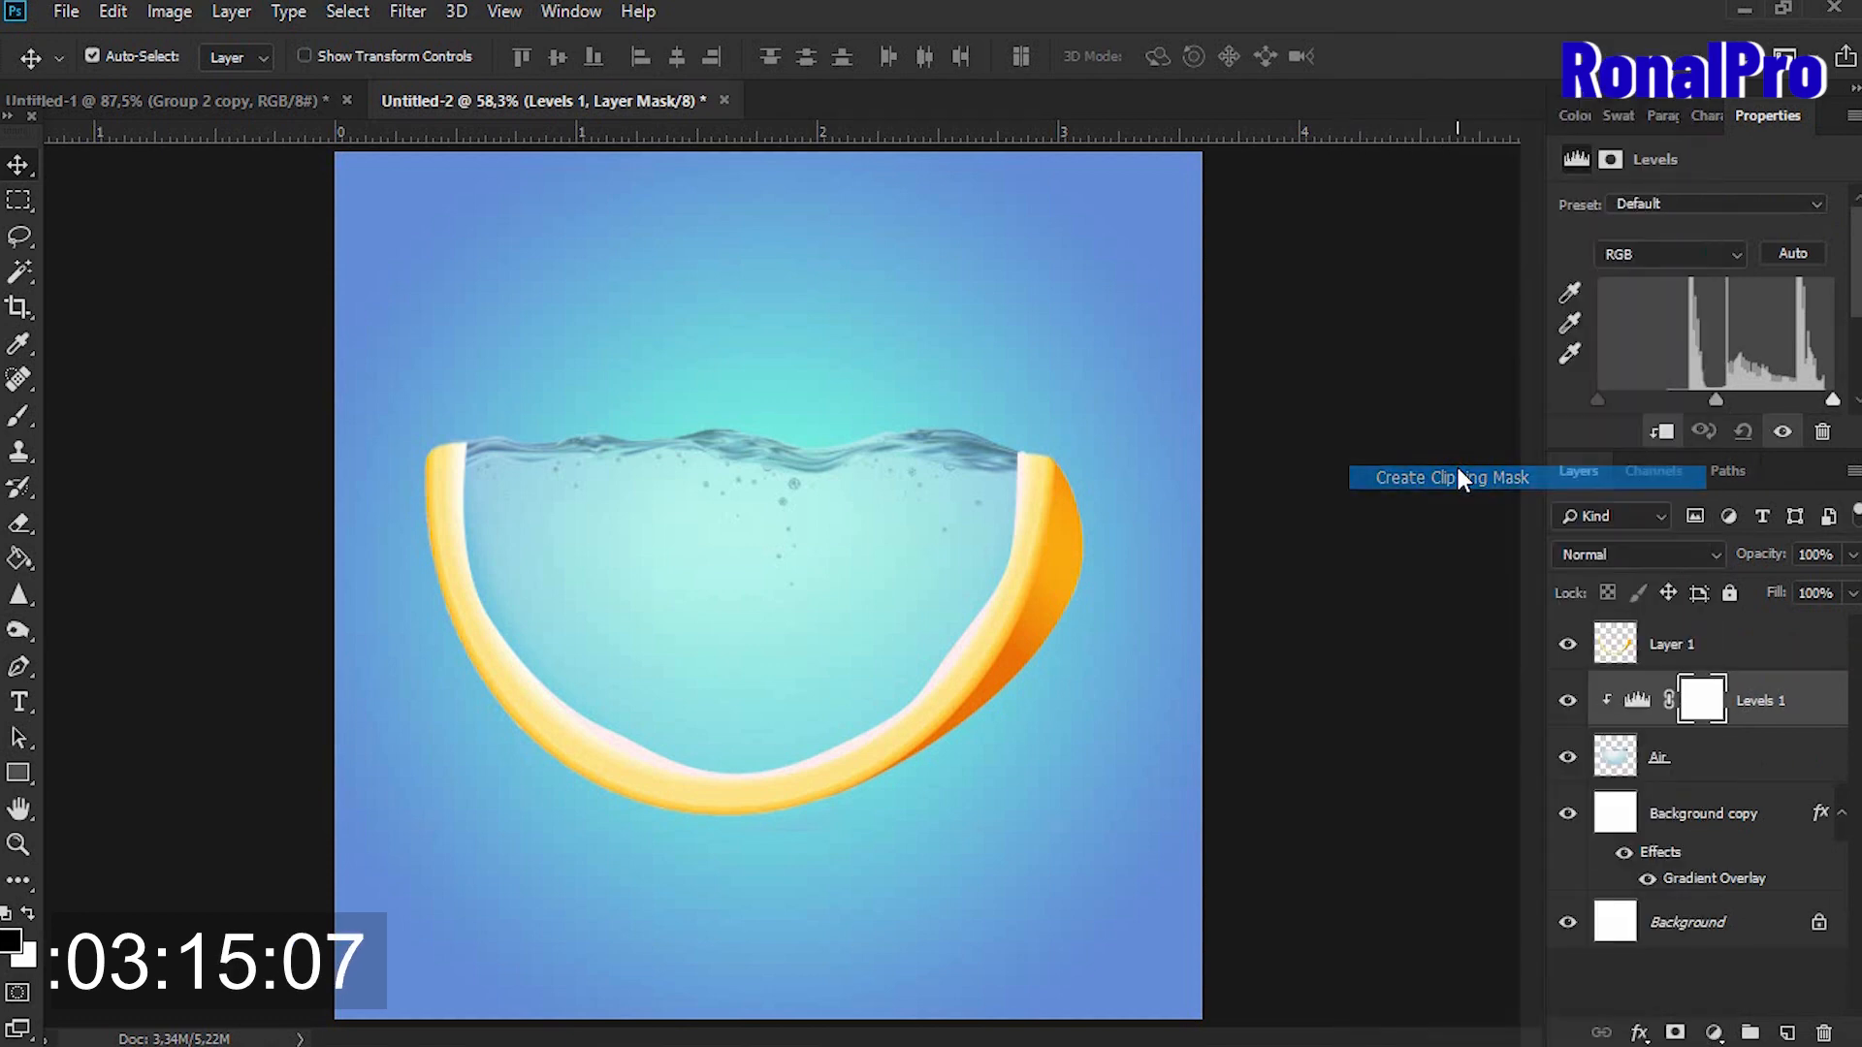
Darken the water in Levels with an input black point of 66 and output levels of 24 and 220.
{"action": "scroll", "coordinate": [1787, 189], "scroll_direction": "down", "scroll_amount": 2}
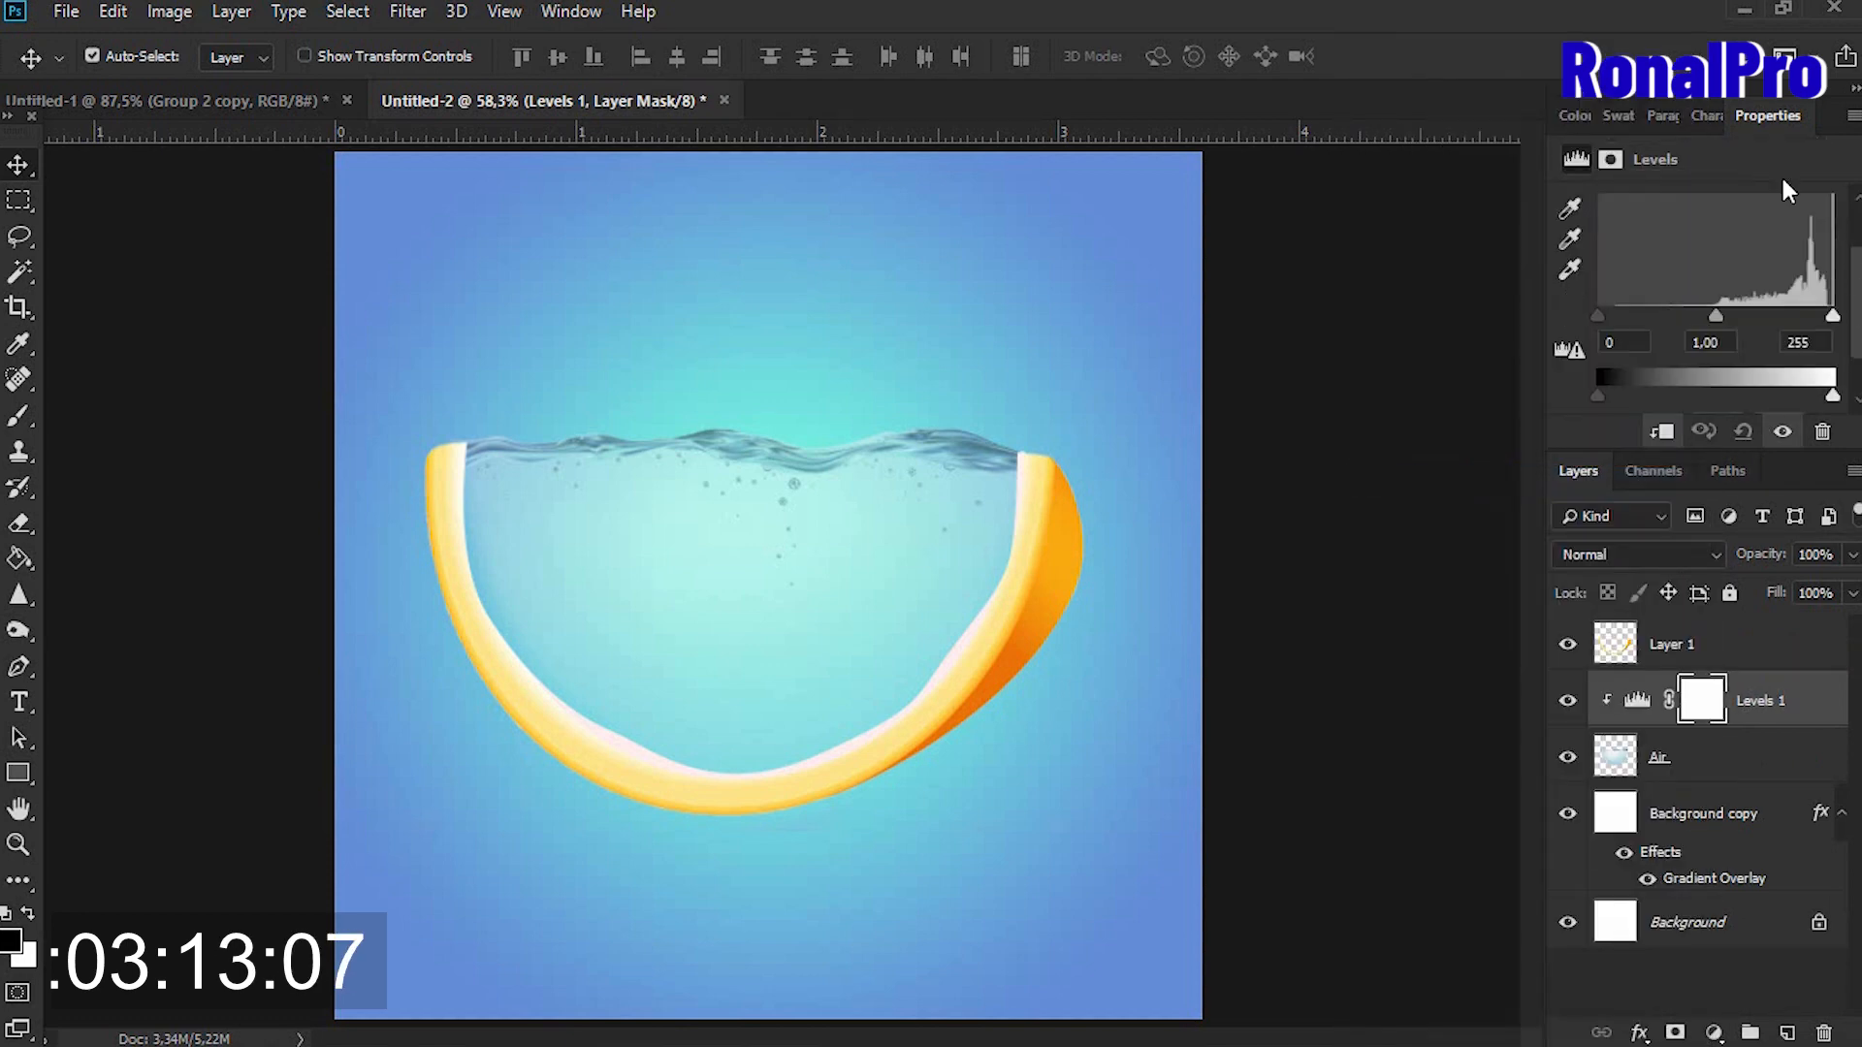
{"action": "left_click_drag", "start_coordinate": [1771, 115], "coordinate": [1167, 229]}
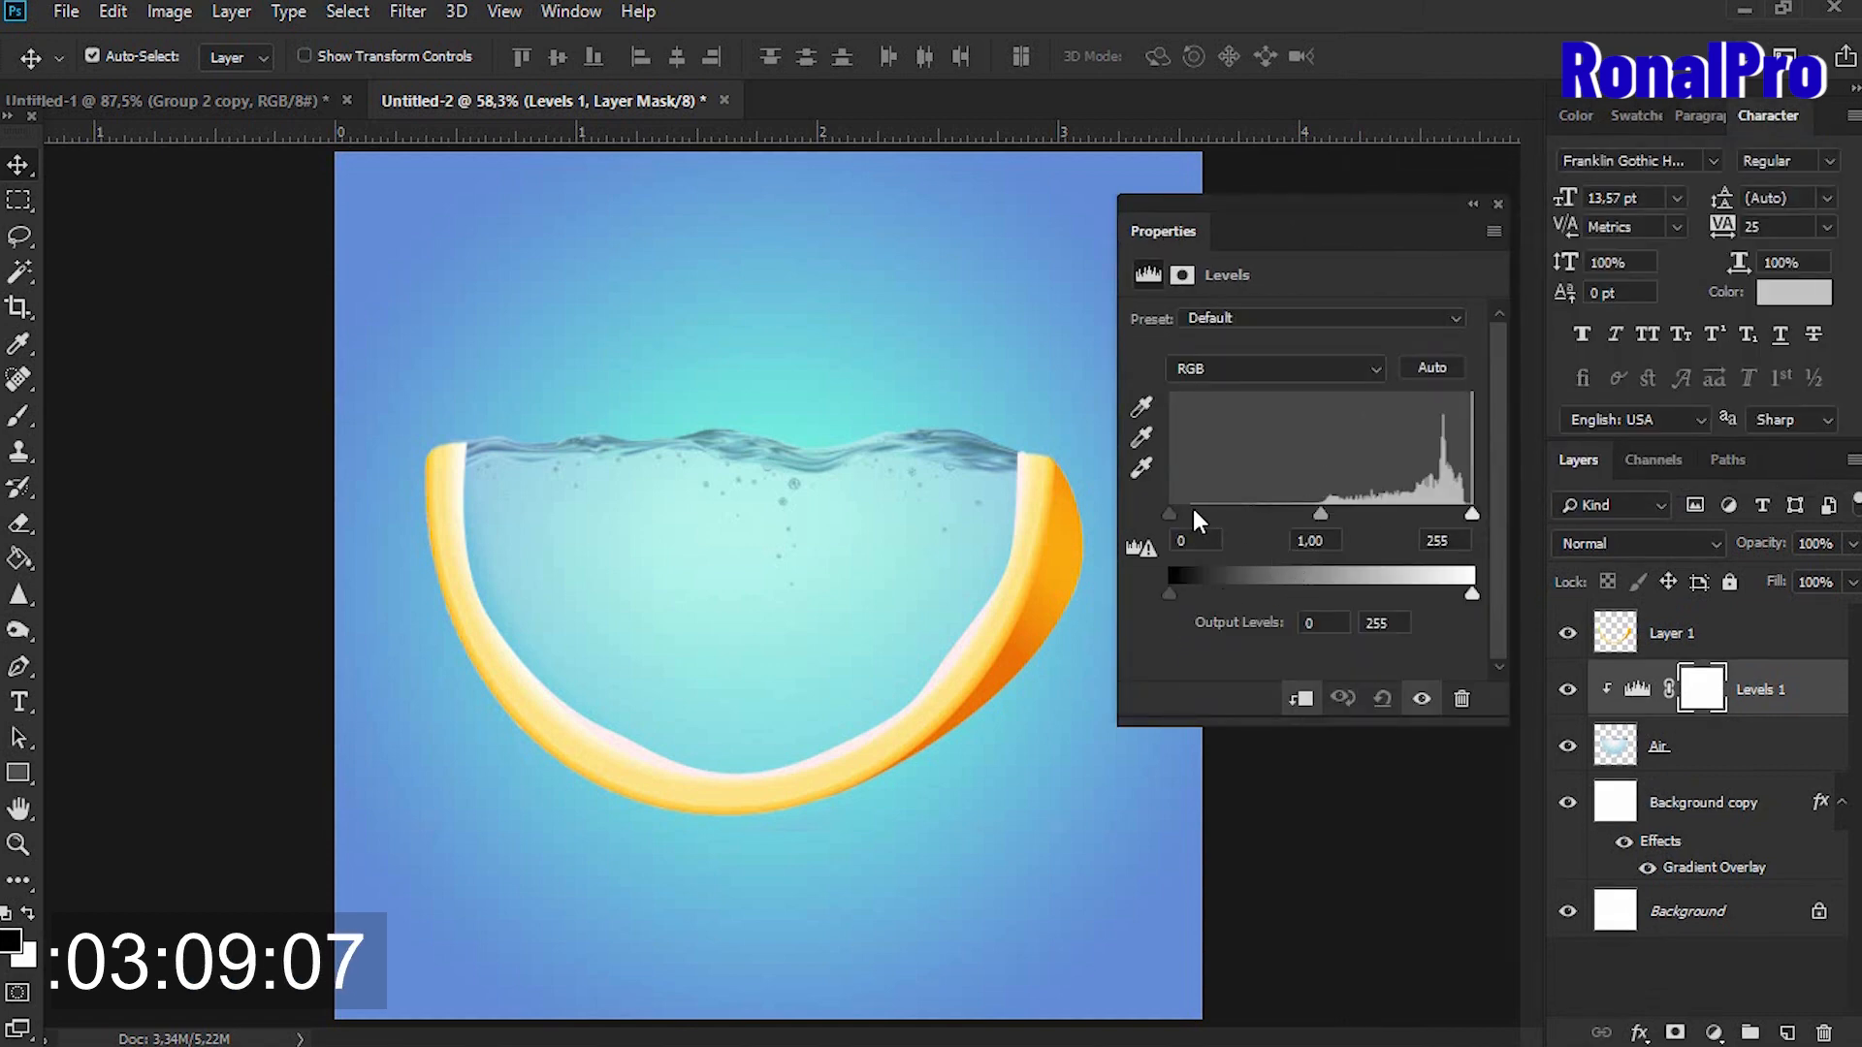
{"action": "left_click_drag", "start_coordinate": [1171, 514], "coordinate": [1251, 525]}
{"action": "mouse_move", "coordinate": [1172, 593]}
{"action": "left_mouse_down"}
{"action": "mouse_move", "coordinate": [1236, 591]}
{"action": "mouse_move", "coordinate": [1191, 592]}
{"action": "left_mouse_up"}
{"action": "left_click_drag", "start_coordinate": [1470, 596], "coordinate": [1433, 592]}
{"action": "mouse_move", "coordinate": [1204, 598]}
{"action": "left_mouse_down"}
{"action": "mouse_move", "coordinate": [1230, 592]}
{"action": "mouse_move", "coordinate": [1197, 588]}
{"action": "left_mouse_up"}
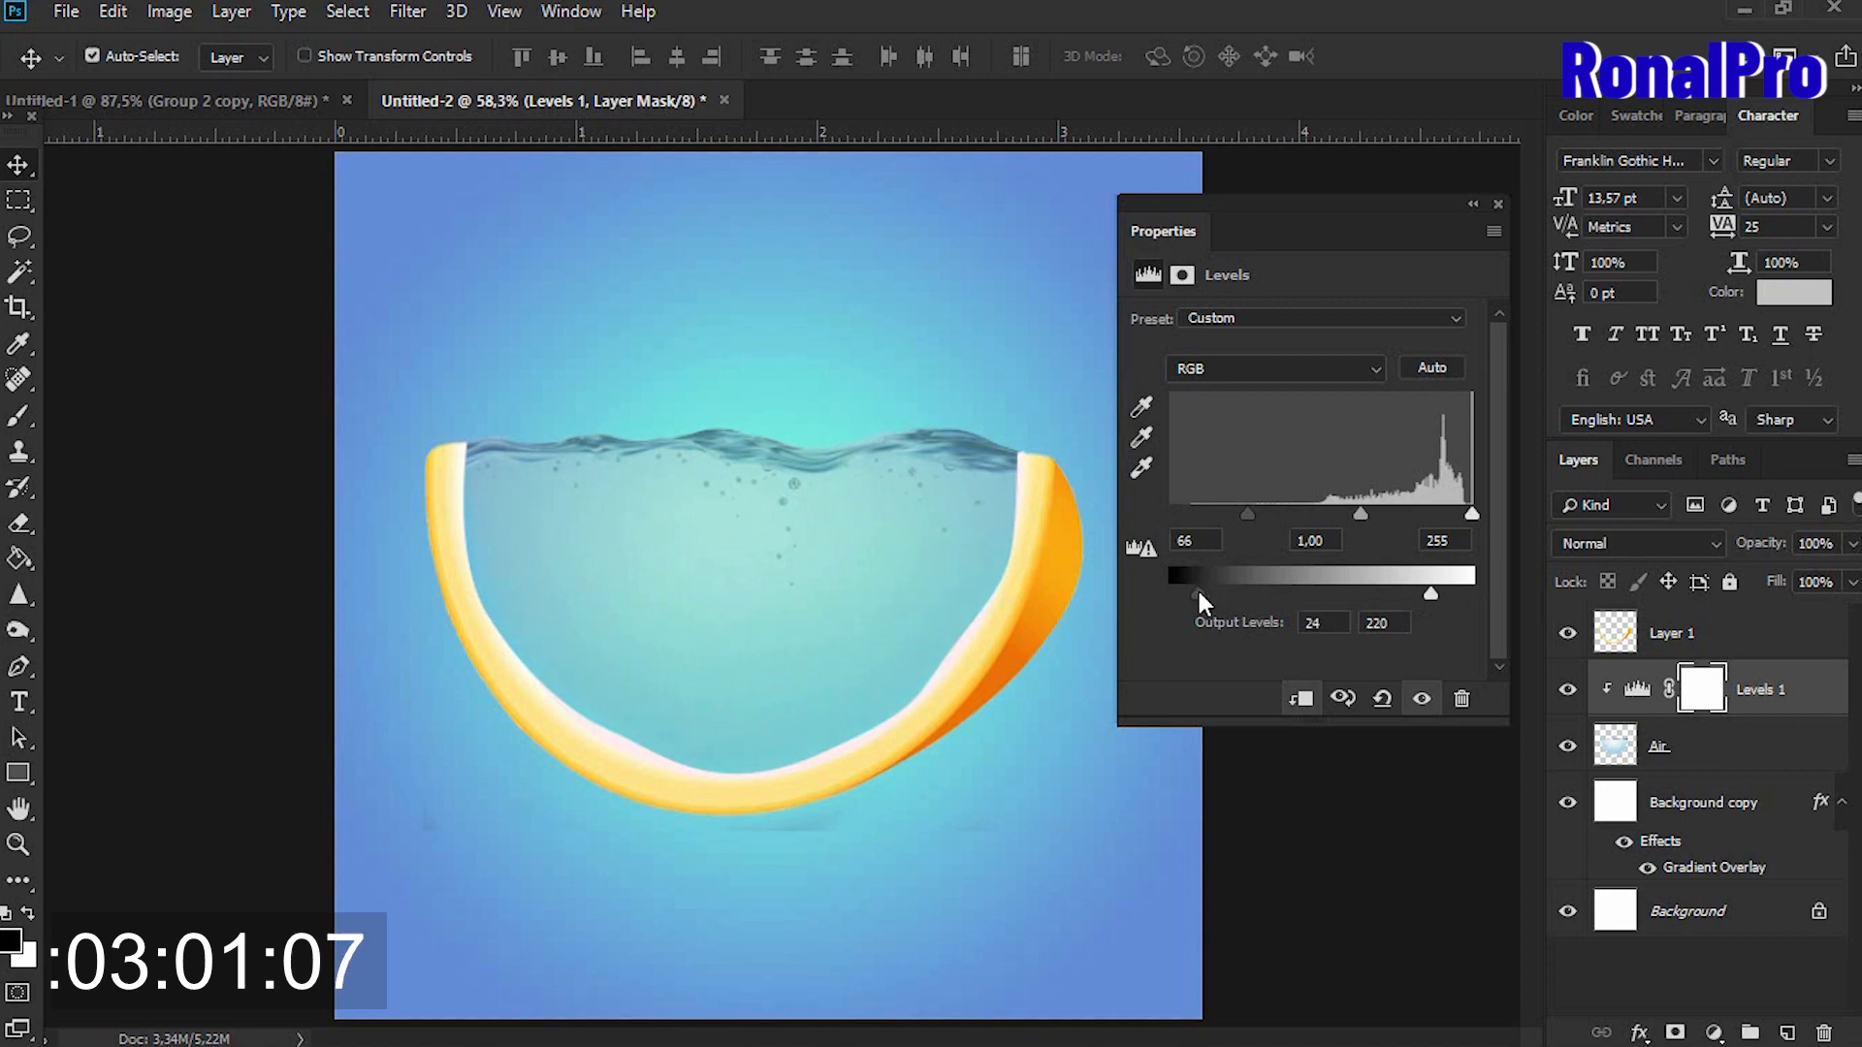
Brighten the water in Levels by raising the output white level to 241.
{"action": "left_click_drag", "start_coordinate": [1433, 594], "coordinate": [1457, 592]}
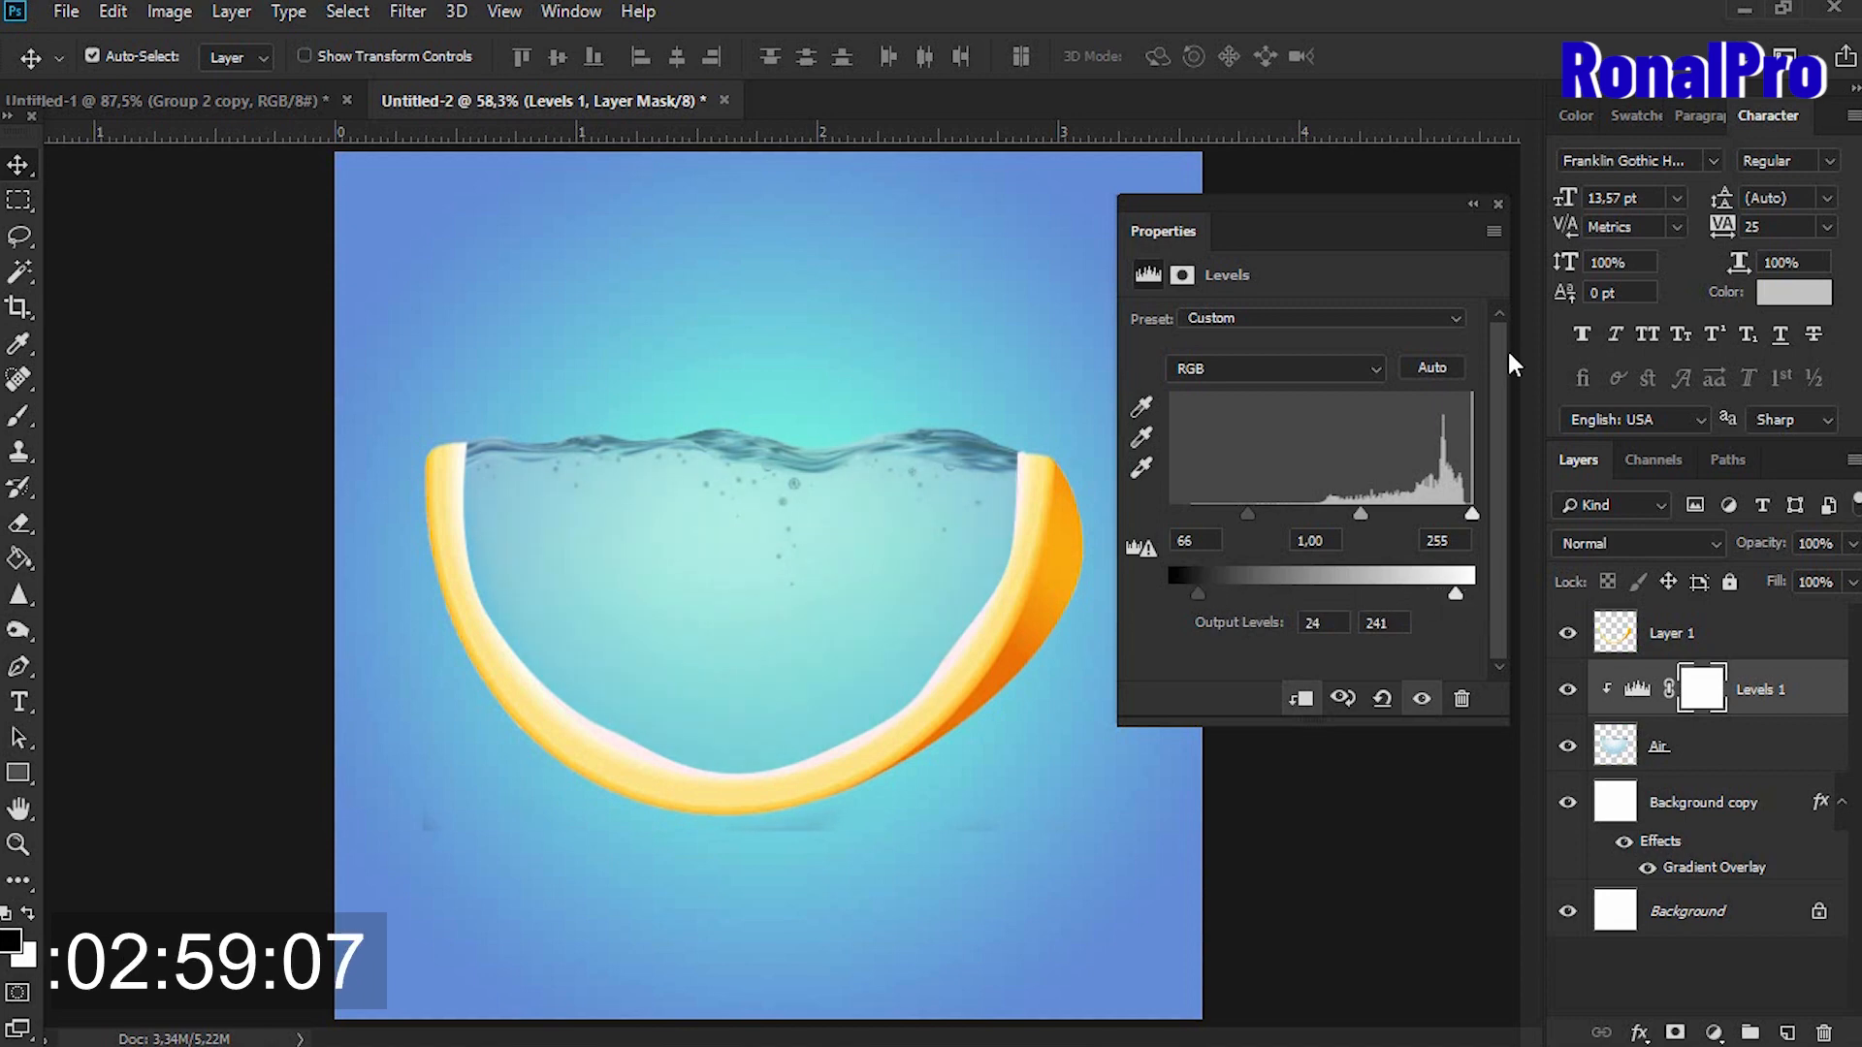
{"action": "left_click", "coordinate": [1499, 204]}
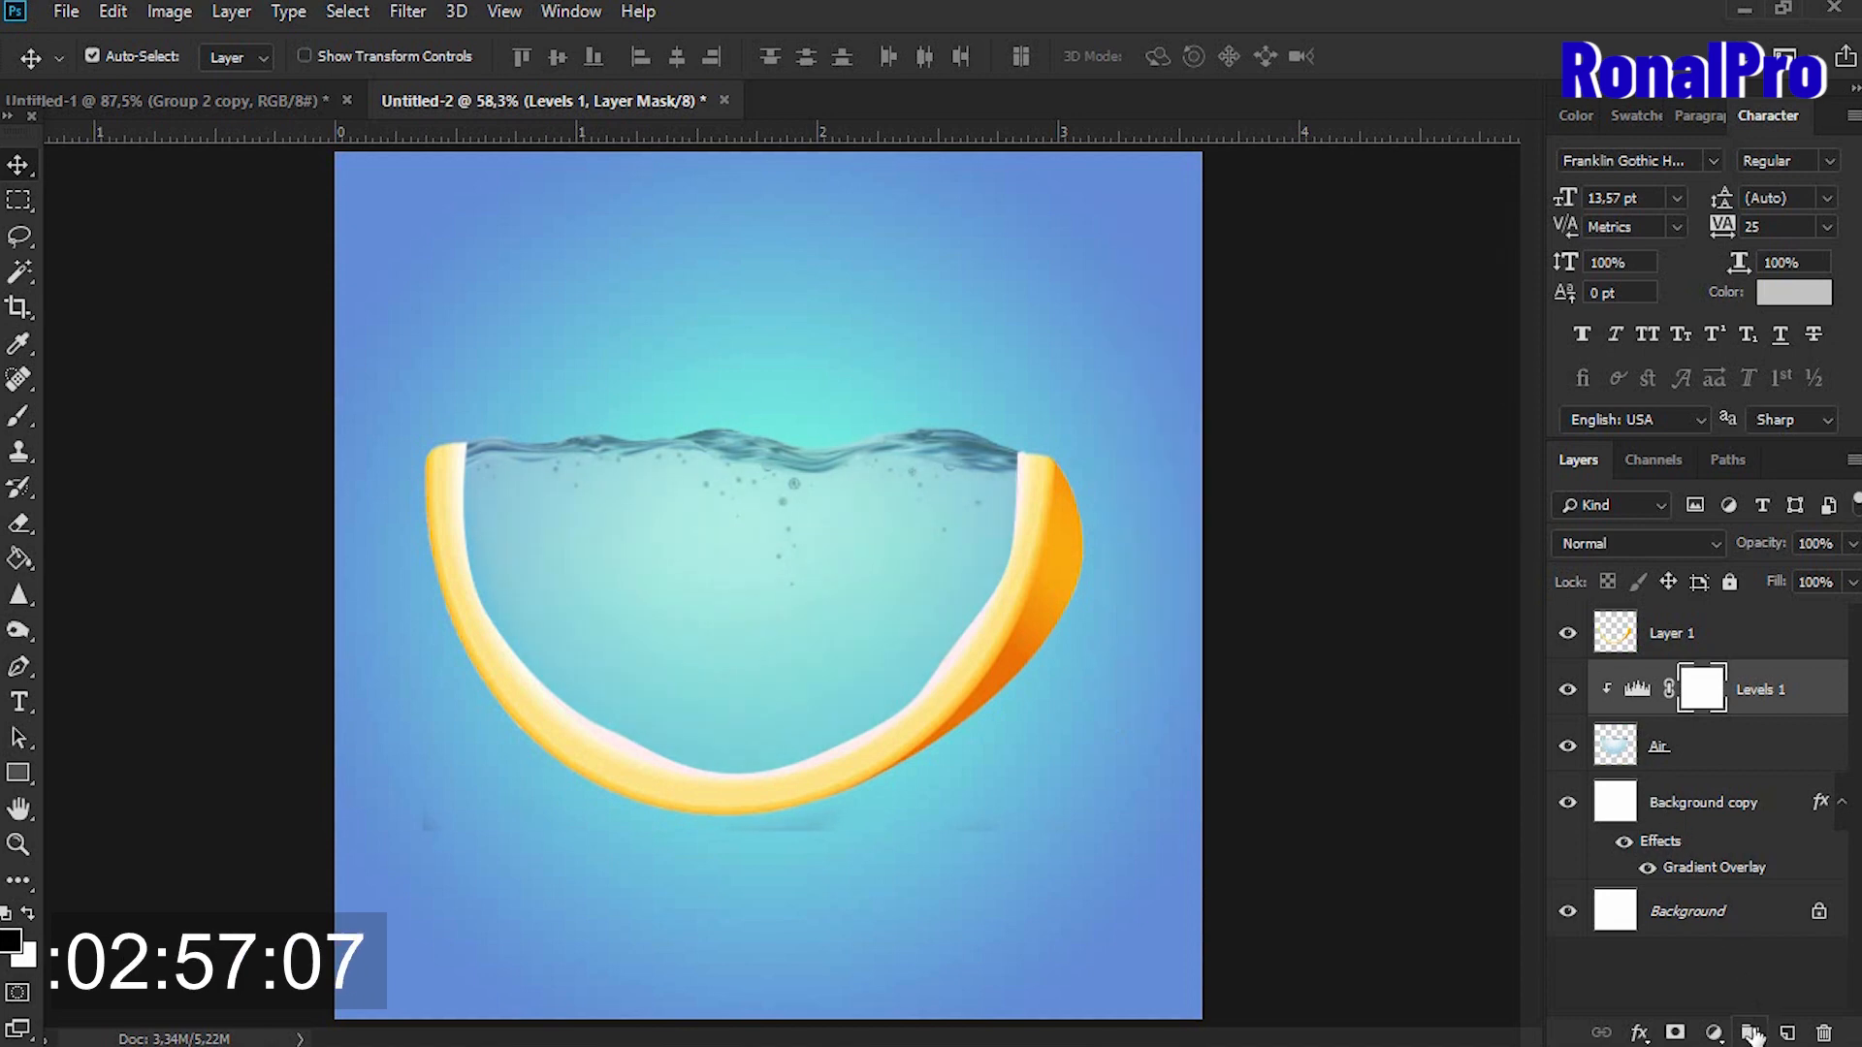
Add a Hue/Saturation adjustment clipped to the water, with hue +18, saturation -13 and lightness +7.
{"action": "left_click", "coordinate": [1712, 1033]}
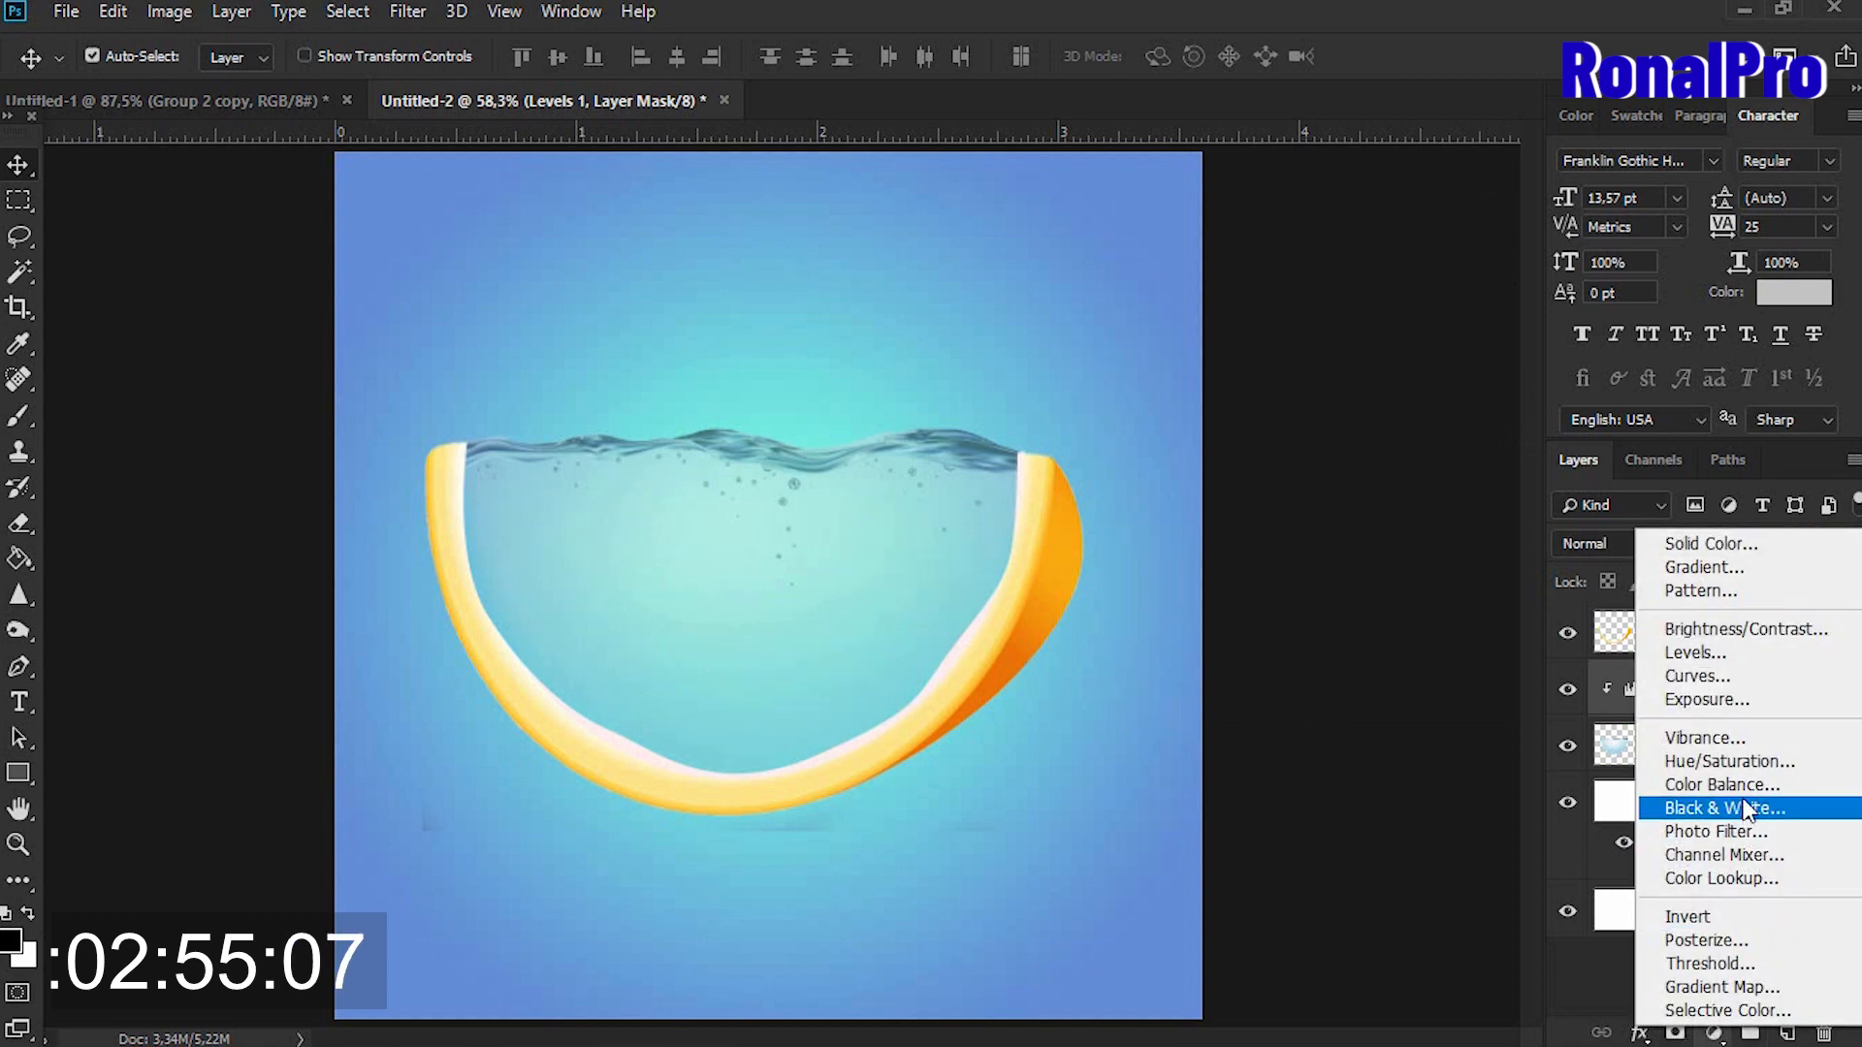
{"action": "left_click", "coordinate": [1726, 760]}
{"action": "mouse_move", "coordinate": [1302, 423]}
{"action": "left_mouse_down"}
{"action": "mouse_move", "coordinate": [1271, 417]}
{"action": "mouse_move", "coordinate": [1290, 422]}
{"action": "left_mouse_up"}
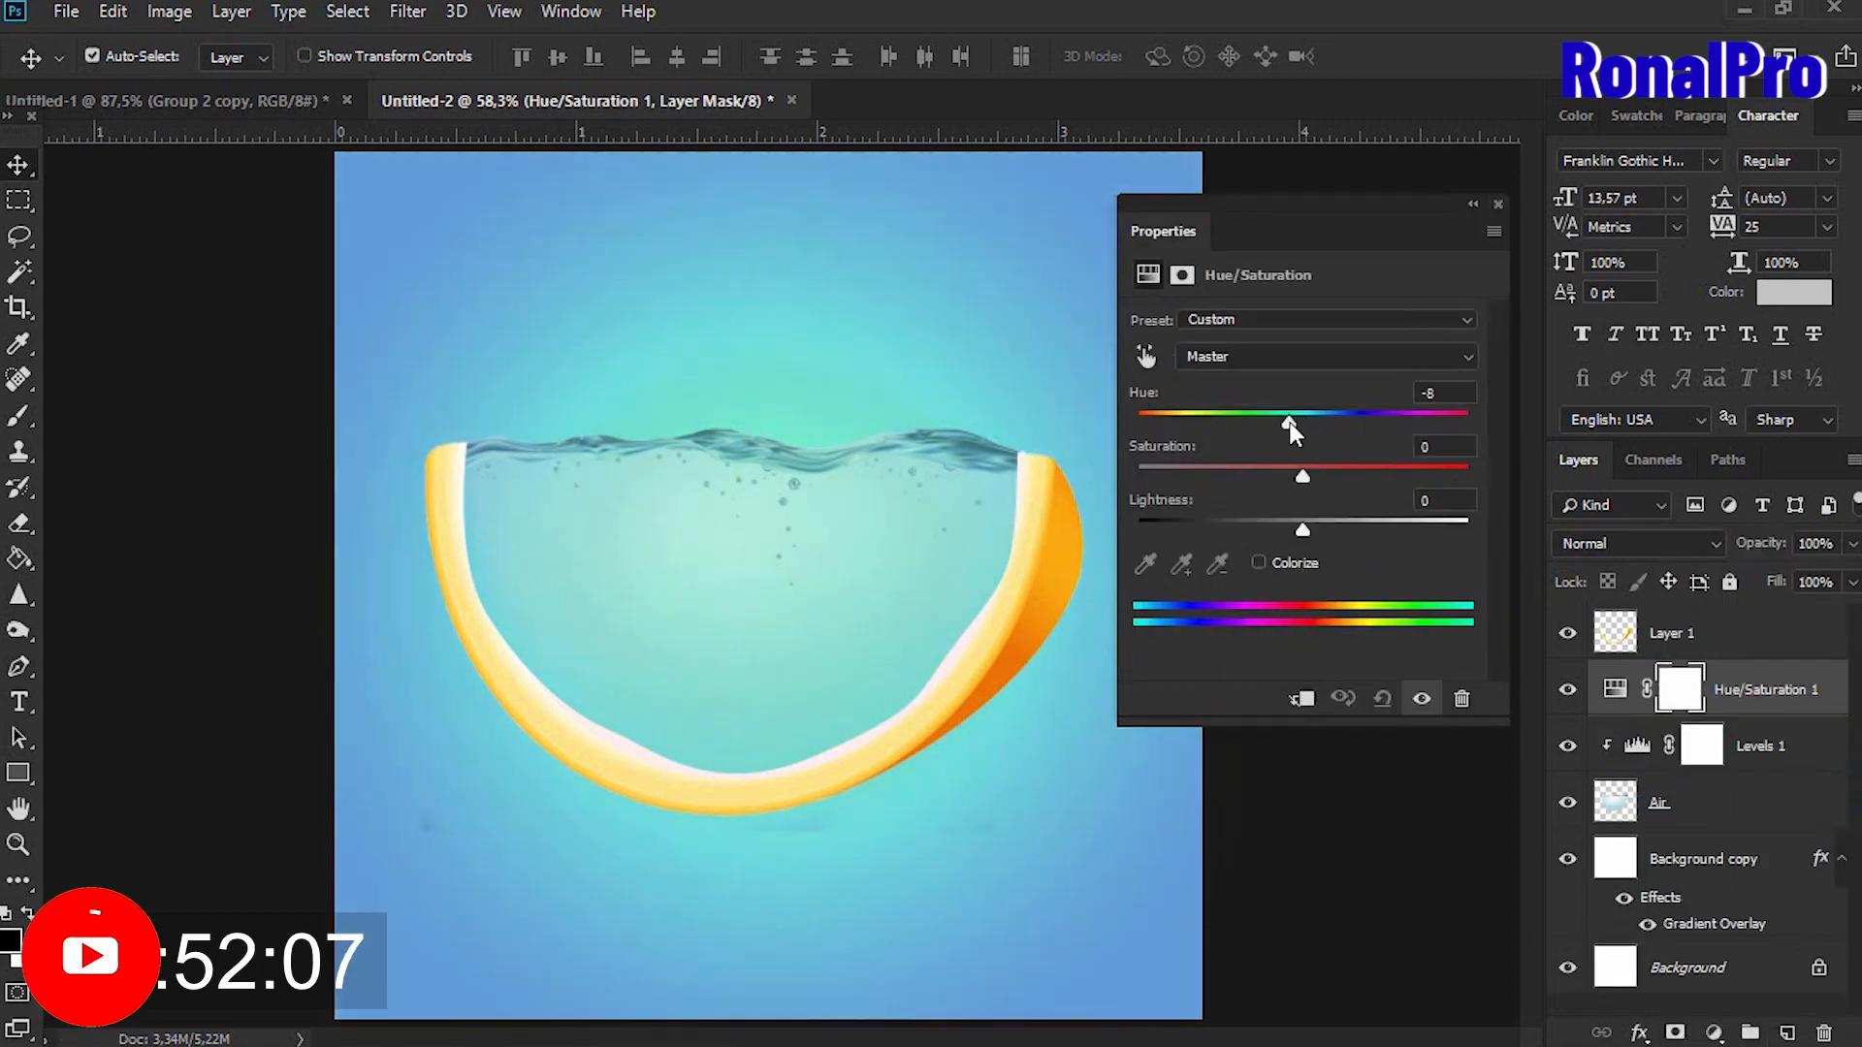
{"action": "left_click", "coordinate": [1304, 699]}
{"action": "left_click_drag", "start_coordinate": [1289, 423], "coordinate": [1328, 435]}
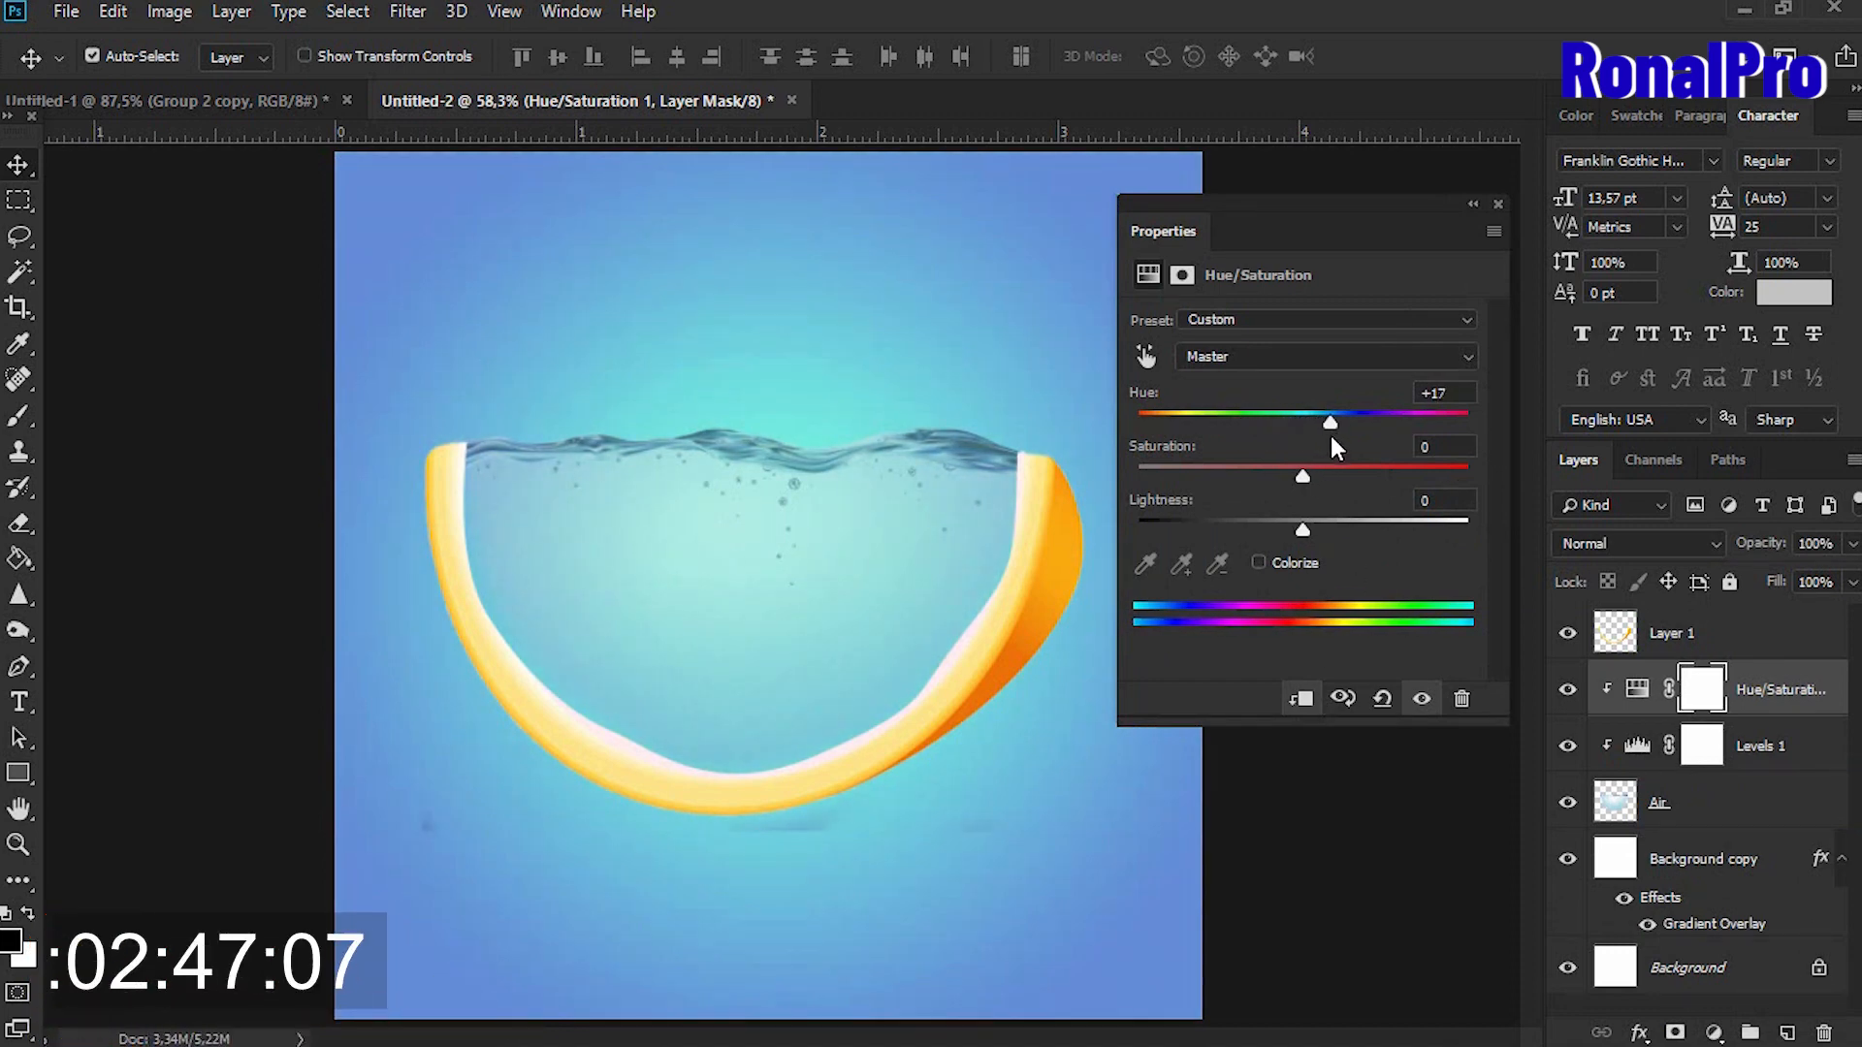
{"action": "mouse_move", "coordinate": [1312, 527]}
{"action": "left_mouse_down"}
{"action": "mouse_move", "coordinate": [1277, 528]}
{"action": "mouse_move", "coordinate": [1315, 525]}
{"action": "left_mouse_up"}
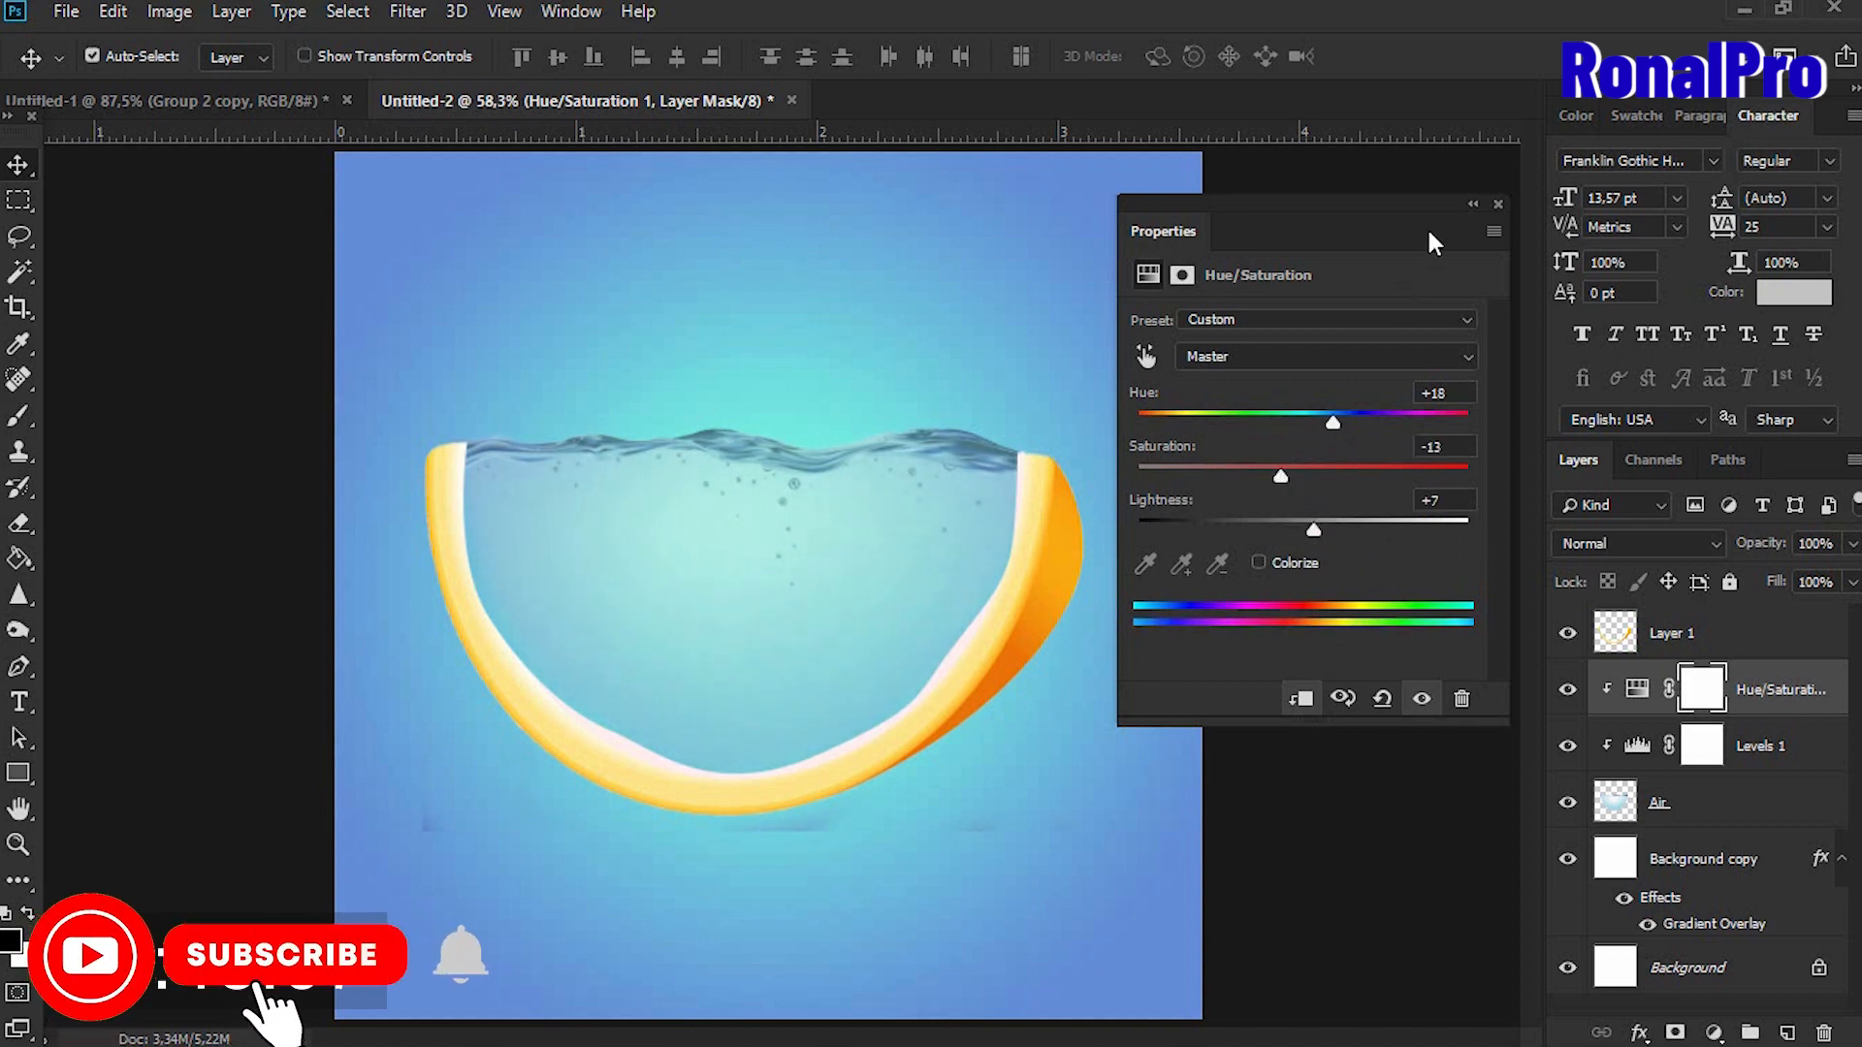
{"action": "left_click", "coordinate": [1499, 203]}
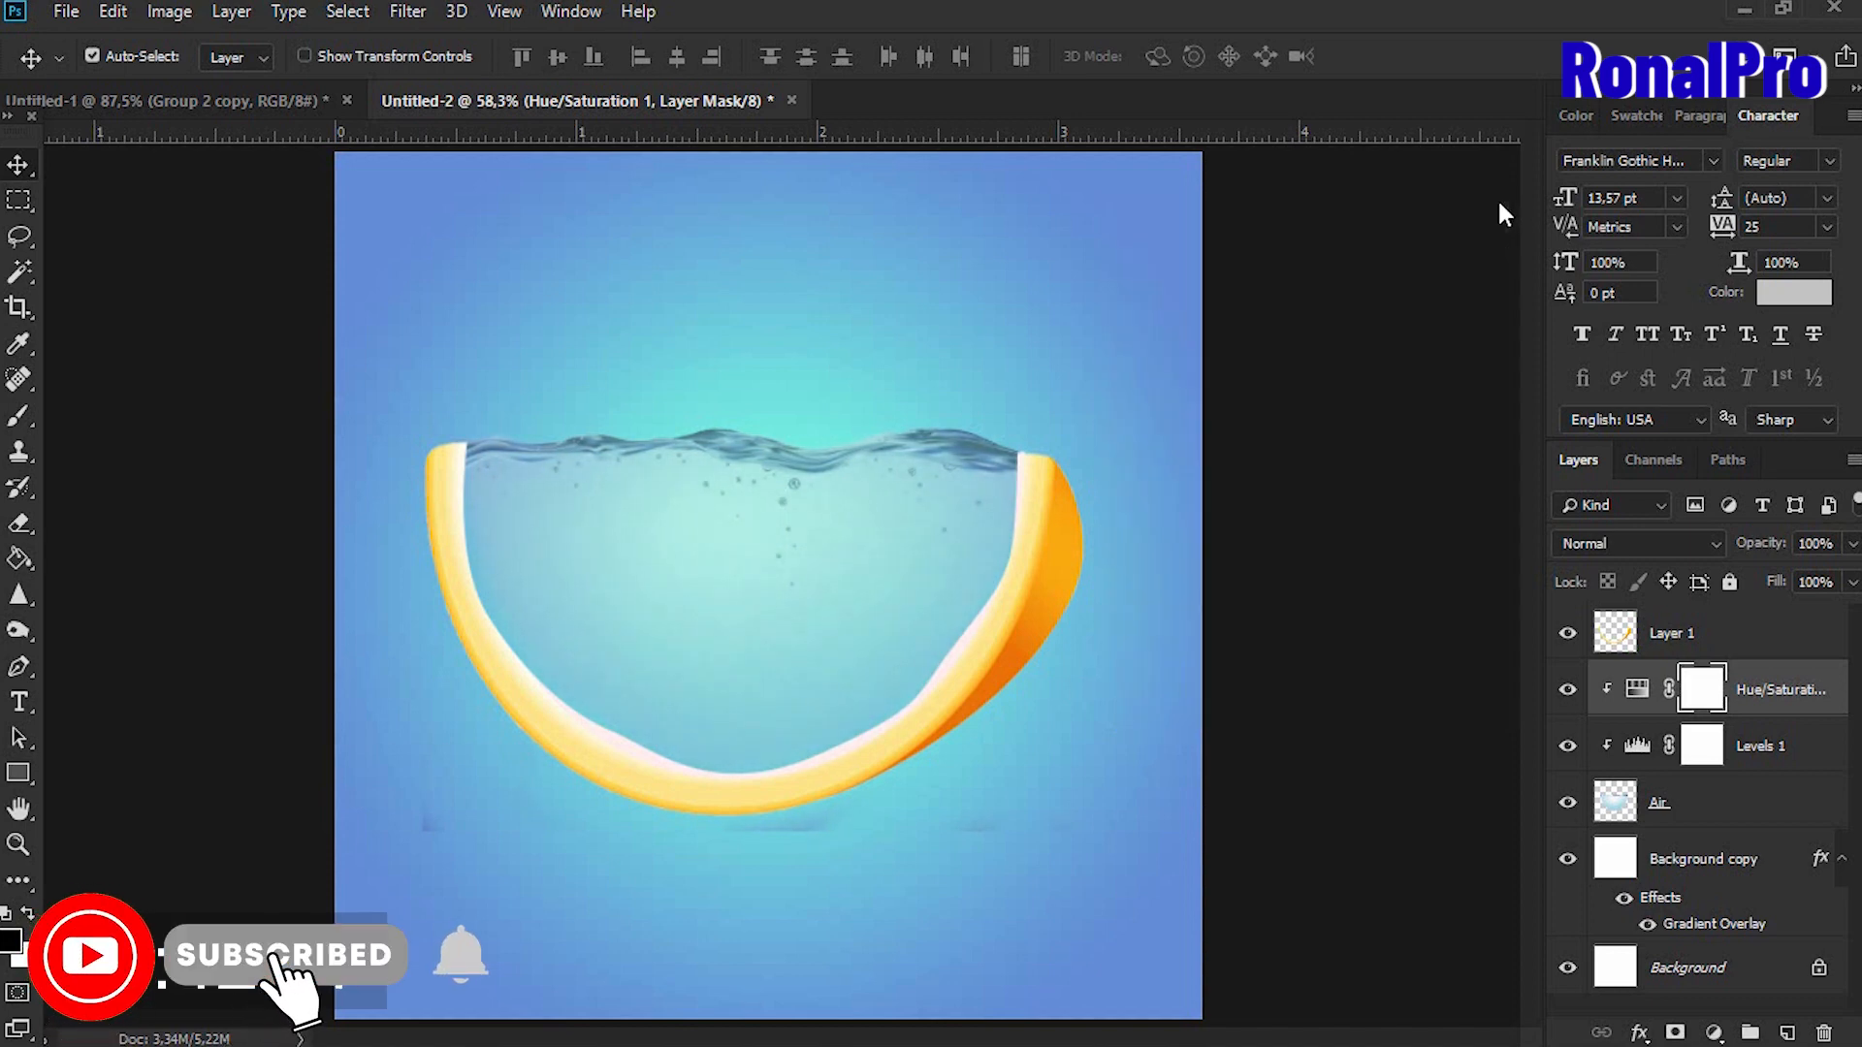
{"action": "left_click", "coordinate": [1657, 801]}
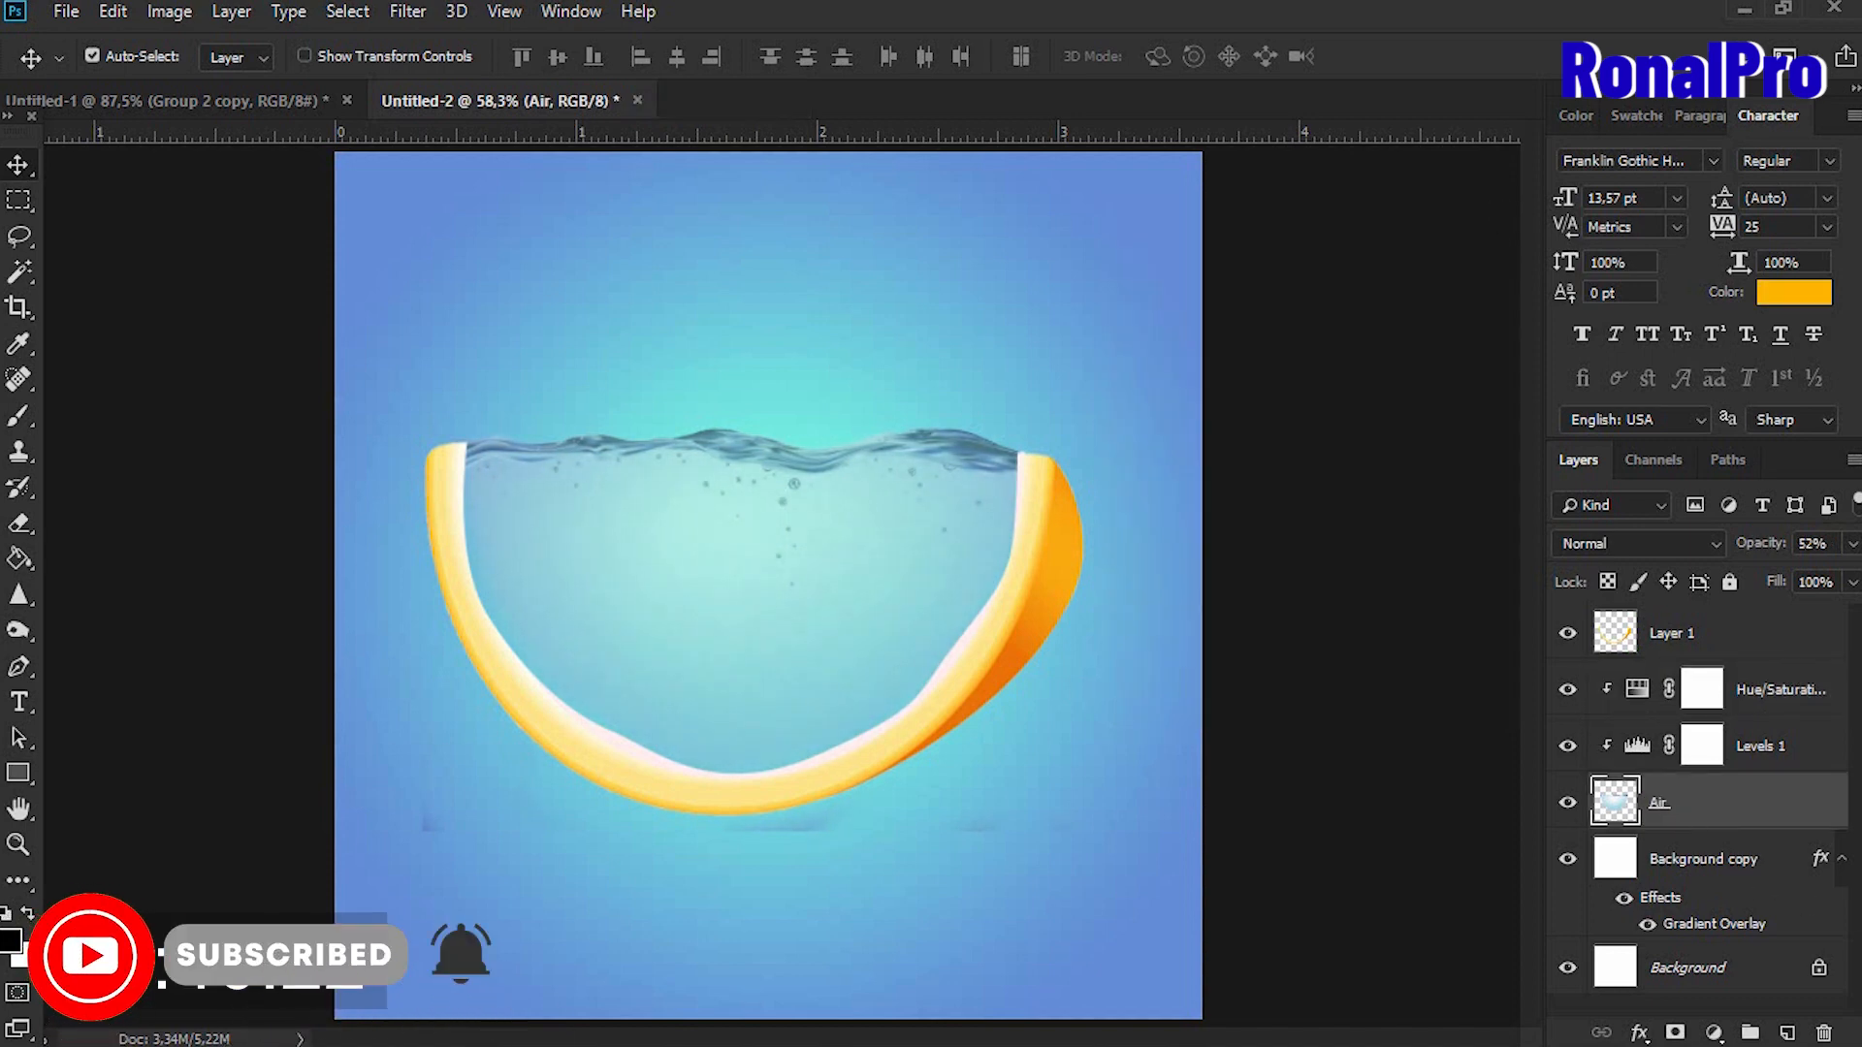
{"action": "left_click", "coordinate": [32, 642]}
{"action": "left_click", "coordinate": [147, 634]}
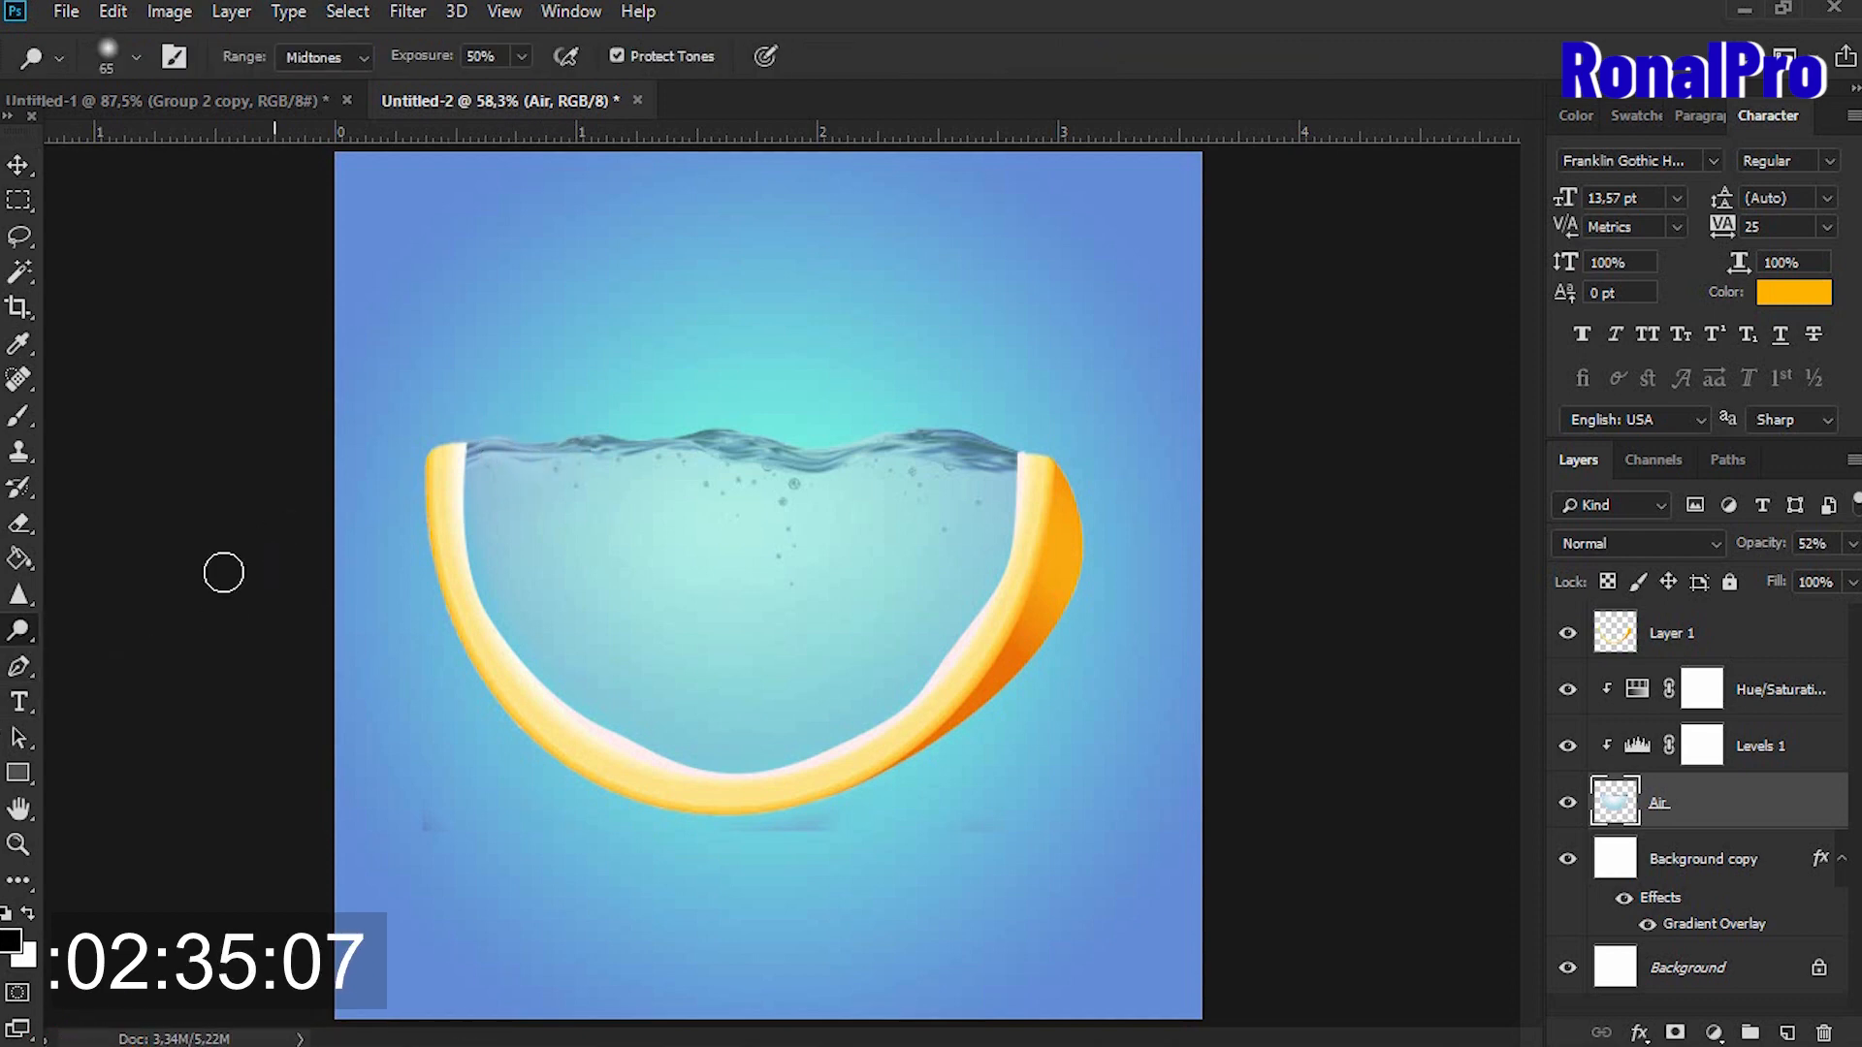
{"action": "left_click", "coordinate": [22, 640]}
{"action": "left_click", "coordinate": [117, 654]}
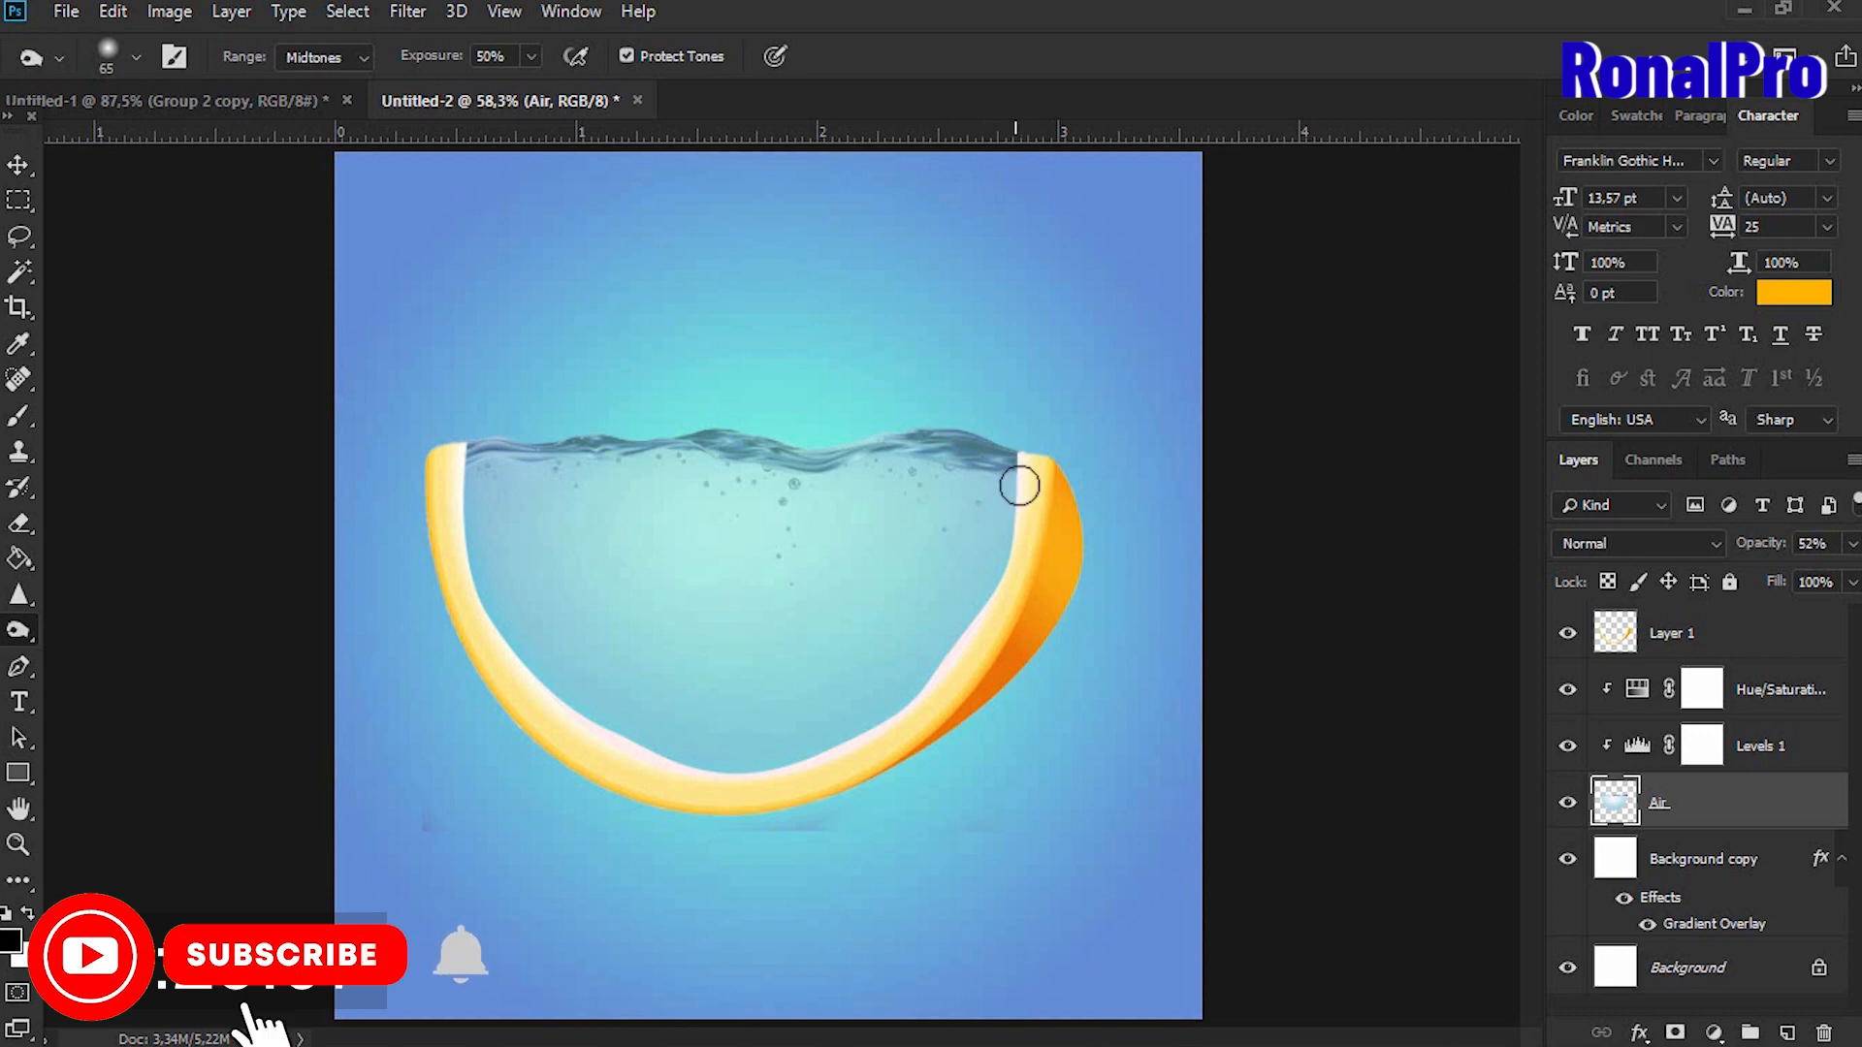
{"action": "left_click", "coordinate": [18, 165]}
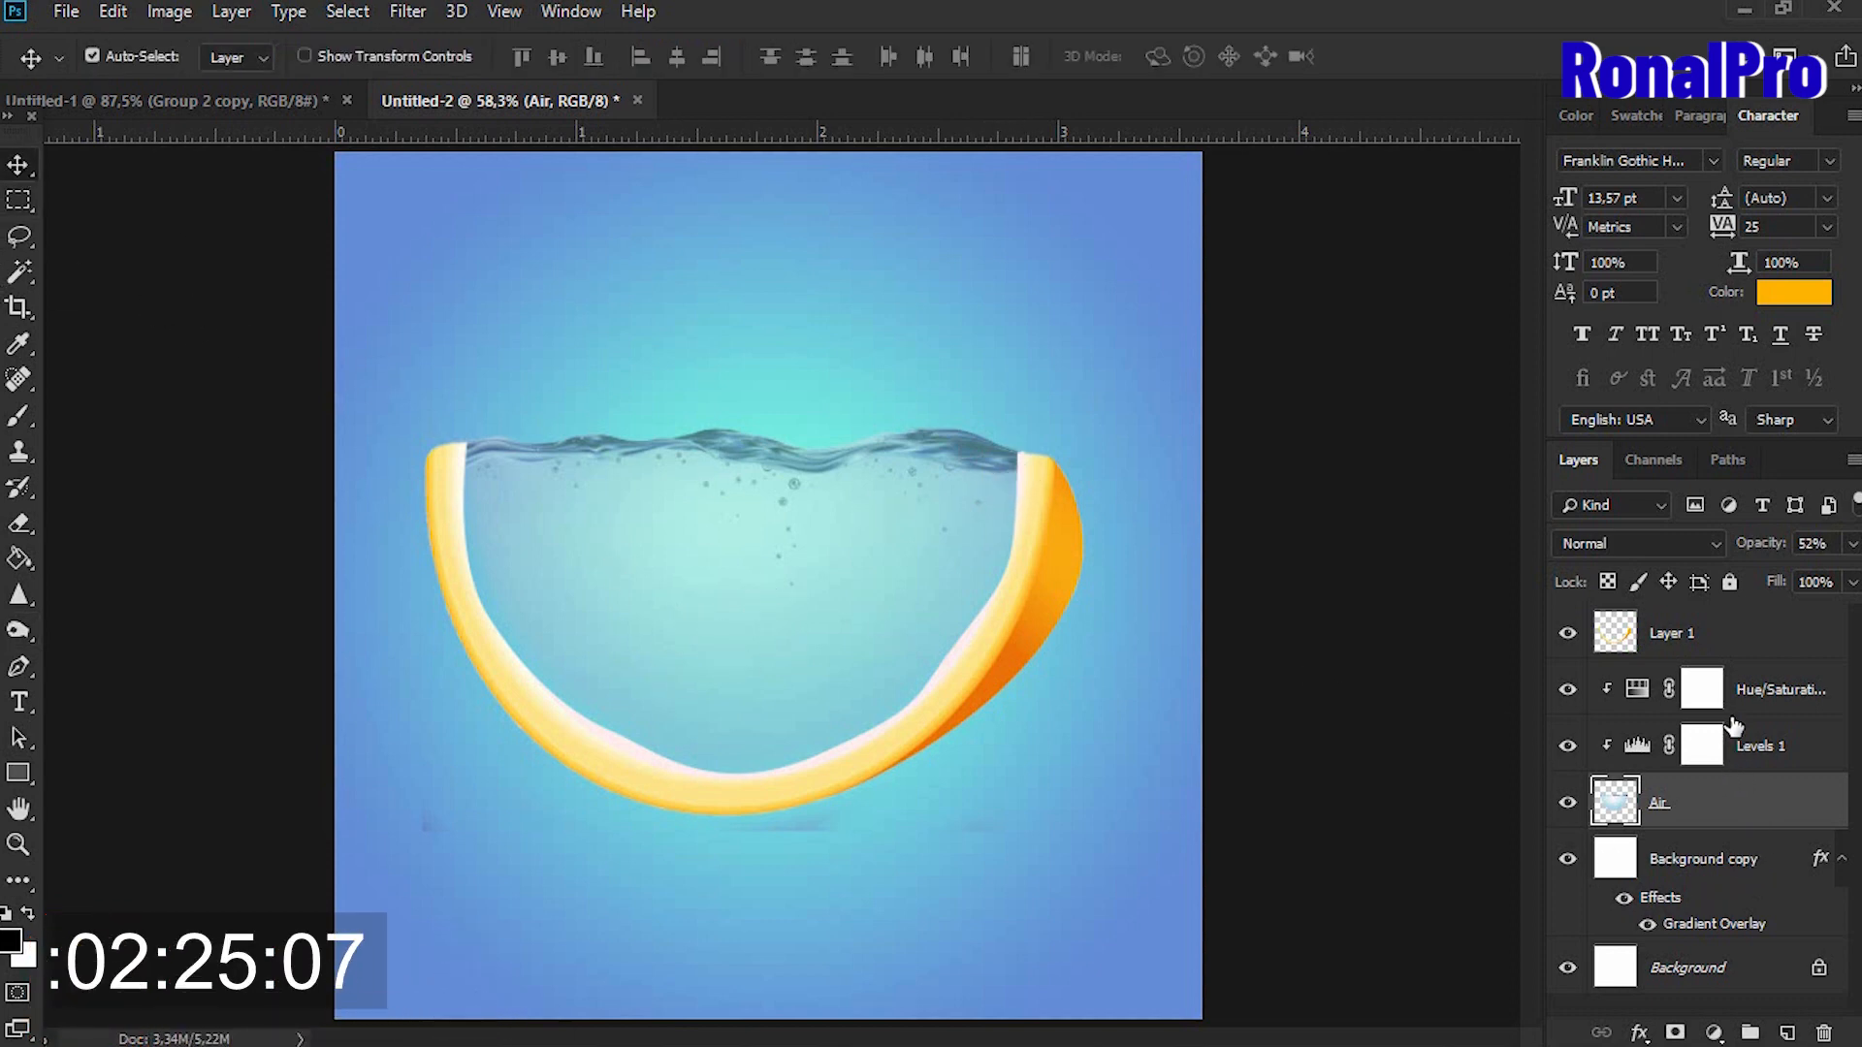
Group the Air layer together with its clipped Levels and Hue/Saturation adjustment layers.
{"action": "left_click", "coordinate": [1751, 691], "text": "shift"}
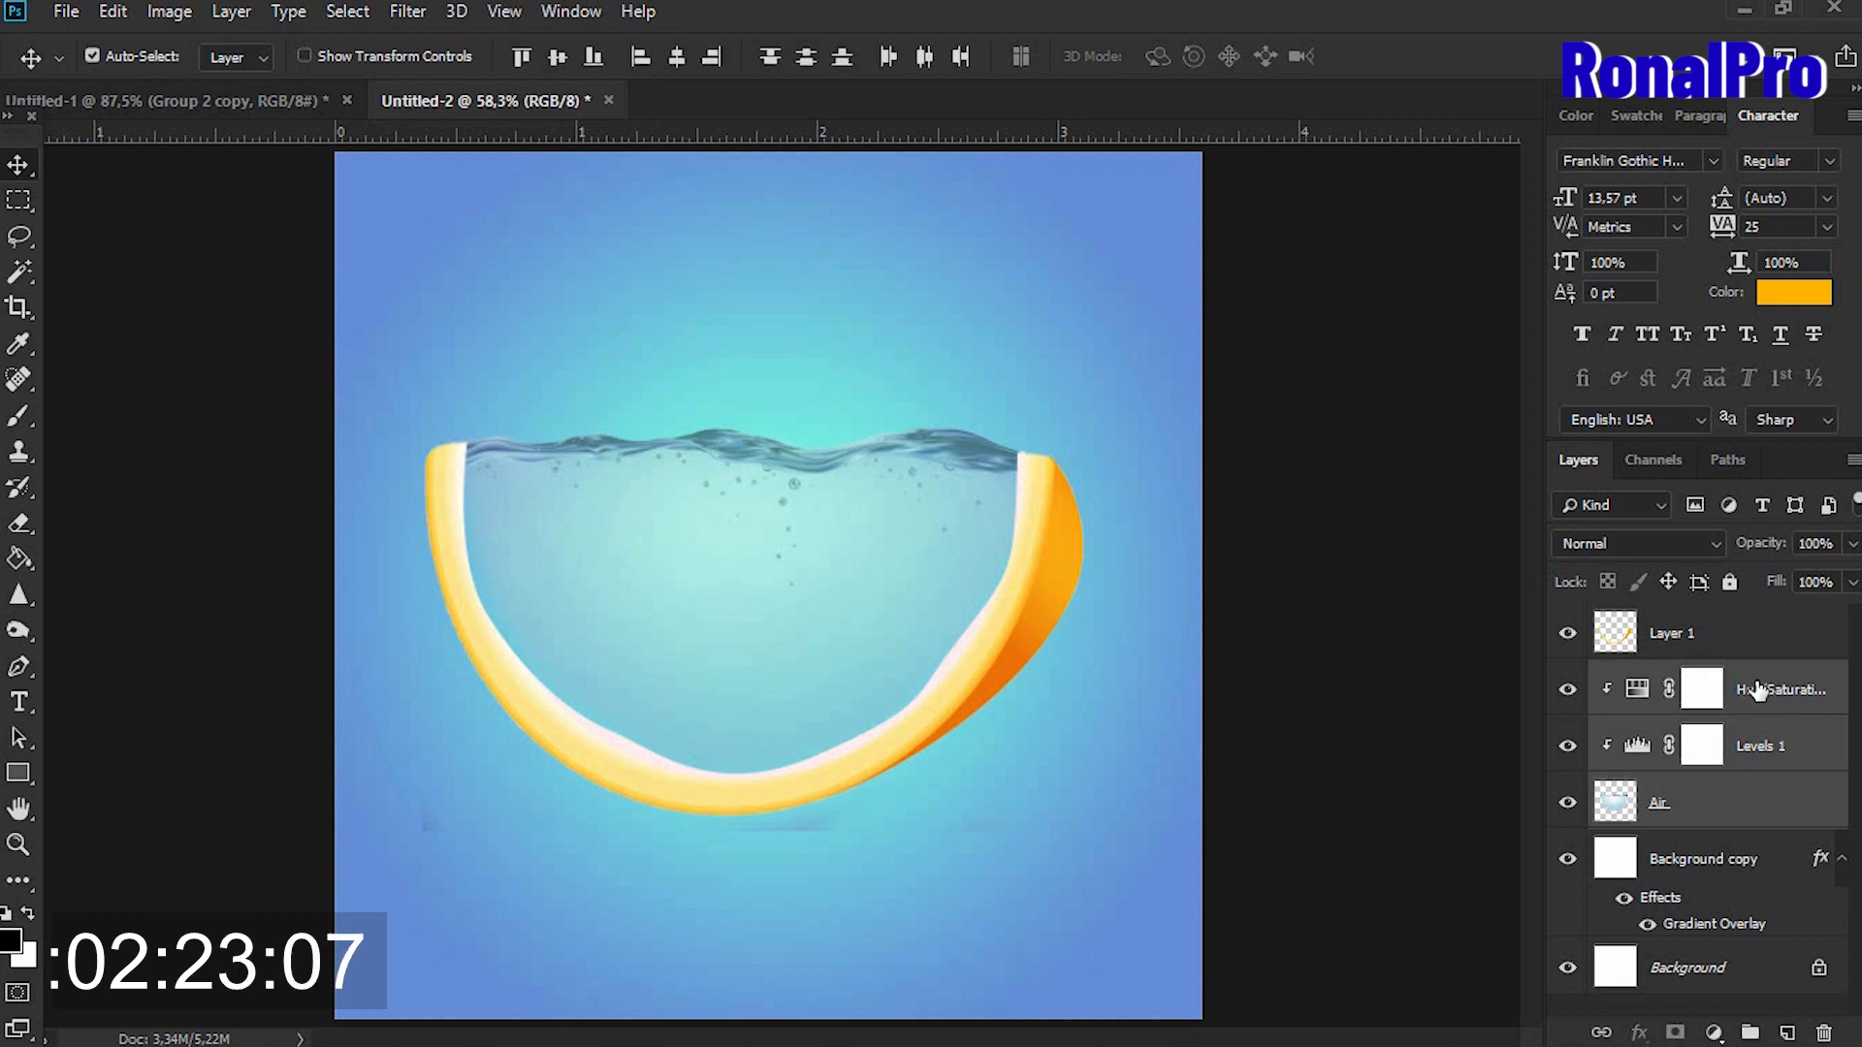
{"action": "right_click", "coordinate": [1758, 689]}
{"action": "left_click", "coordinate": [1759, 690]}
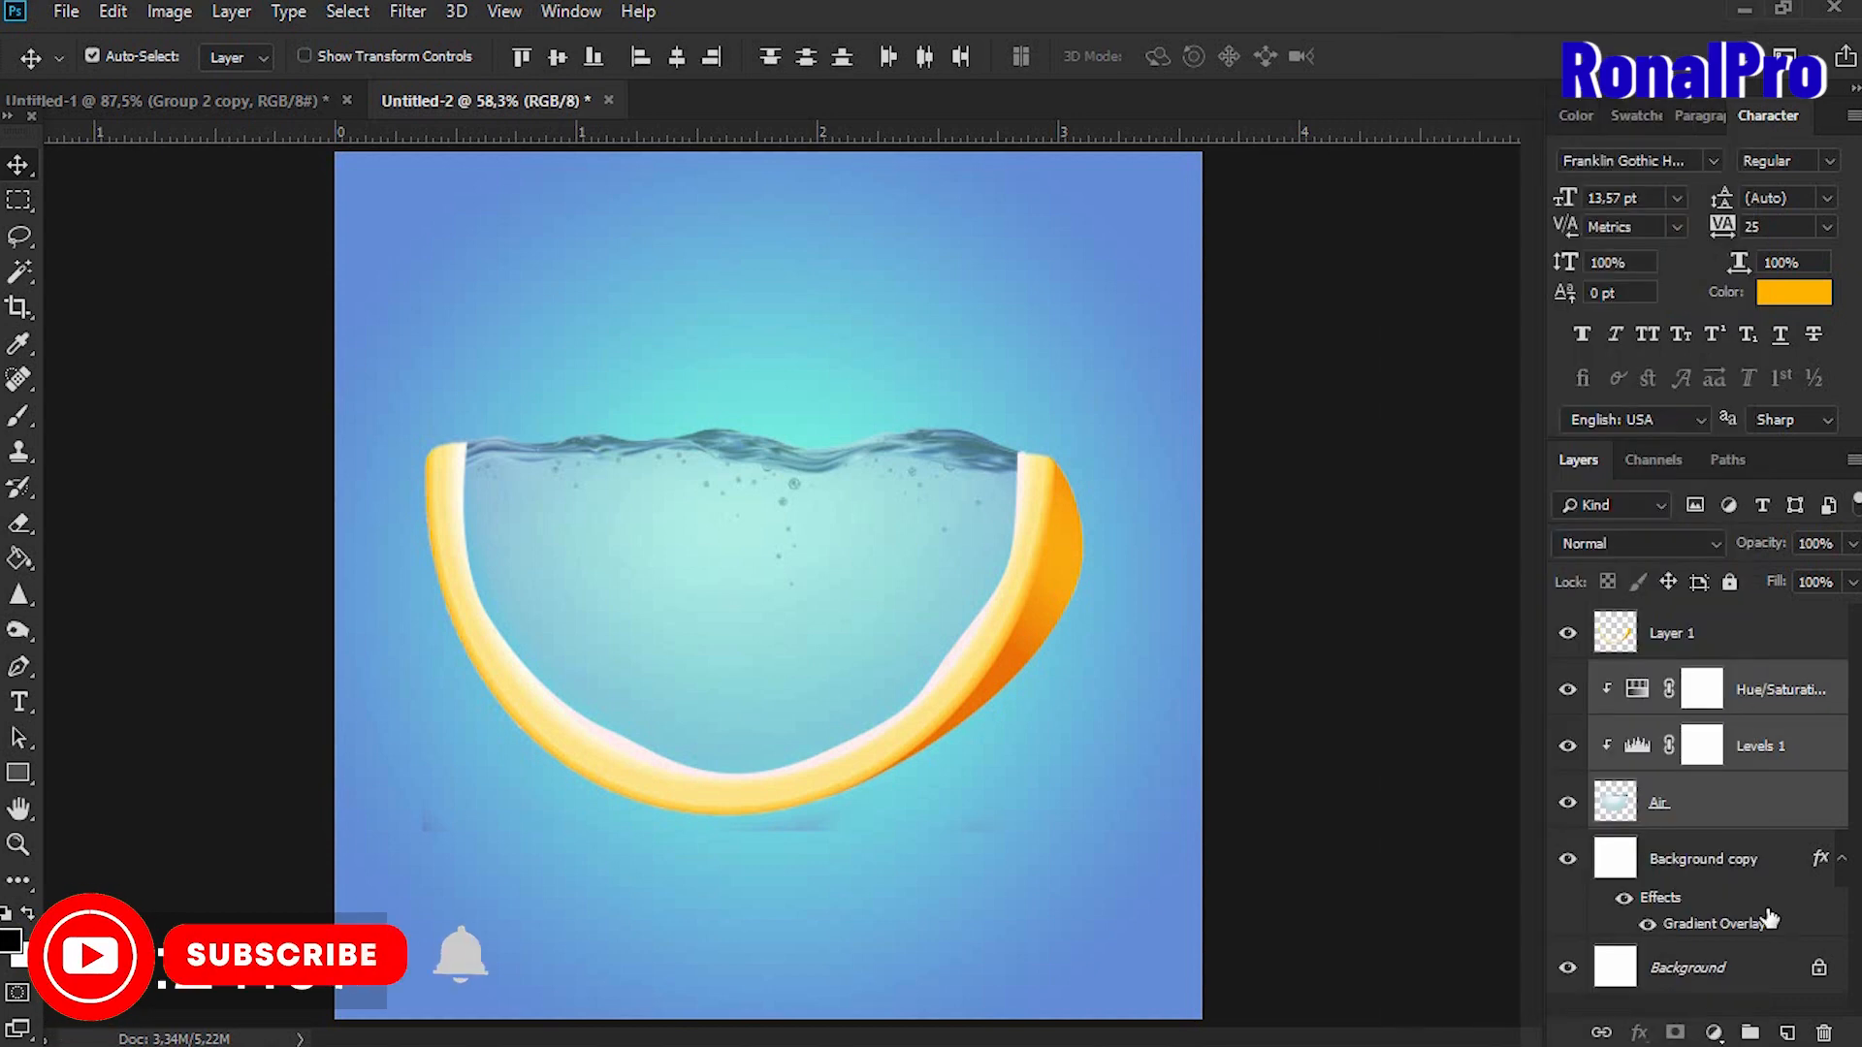
{"action": "left_click", "coordinate": [1749, 1033]}
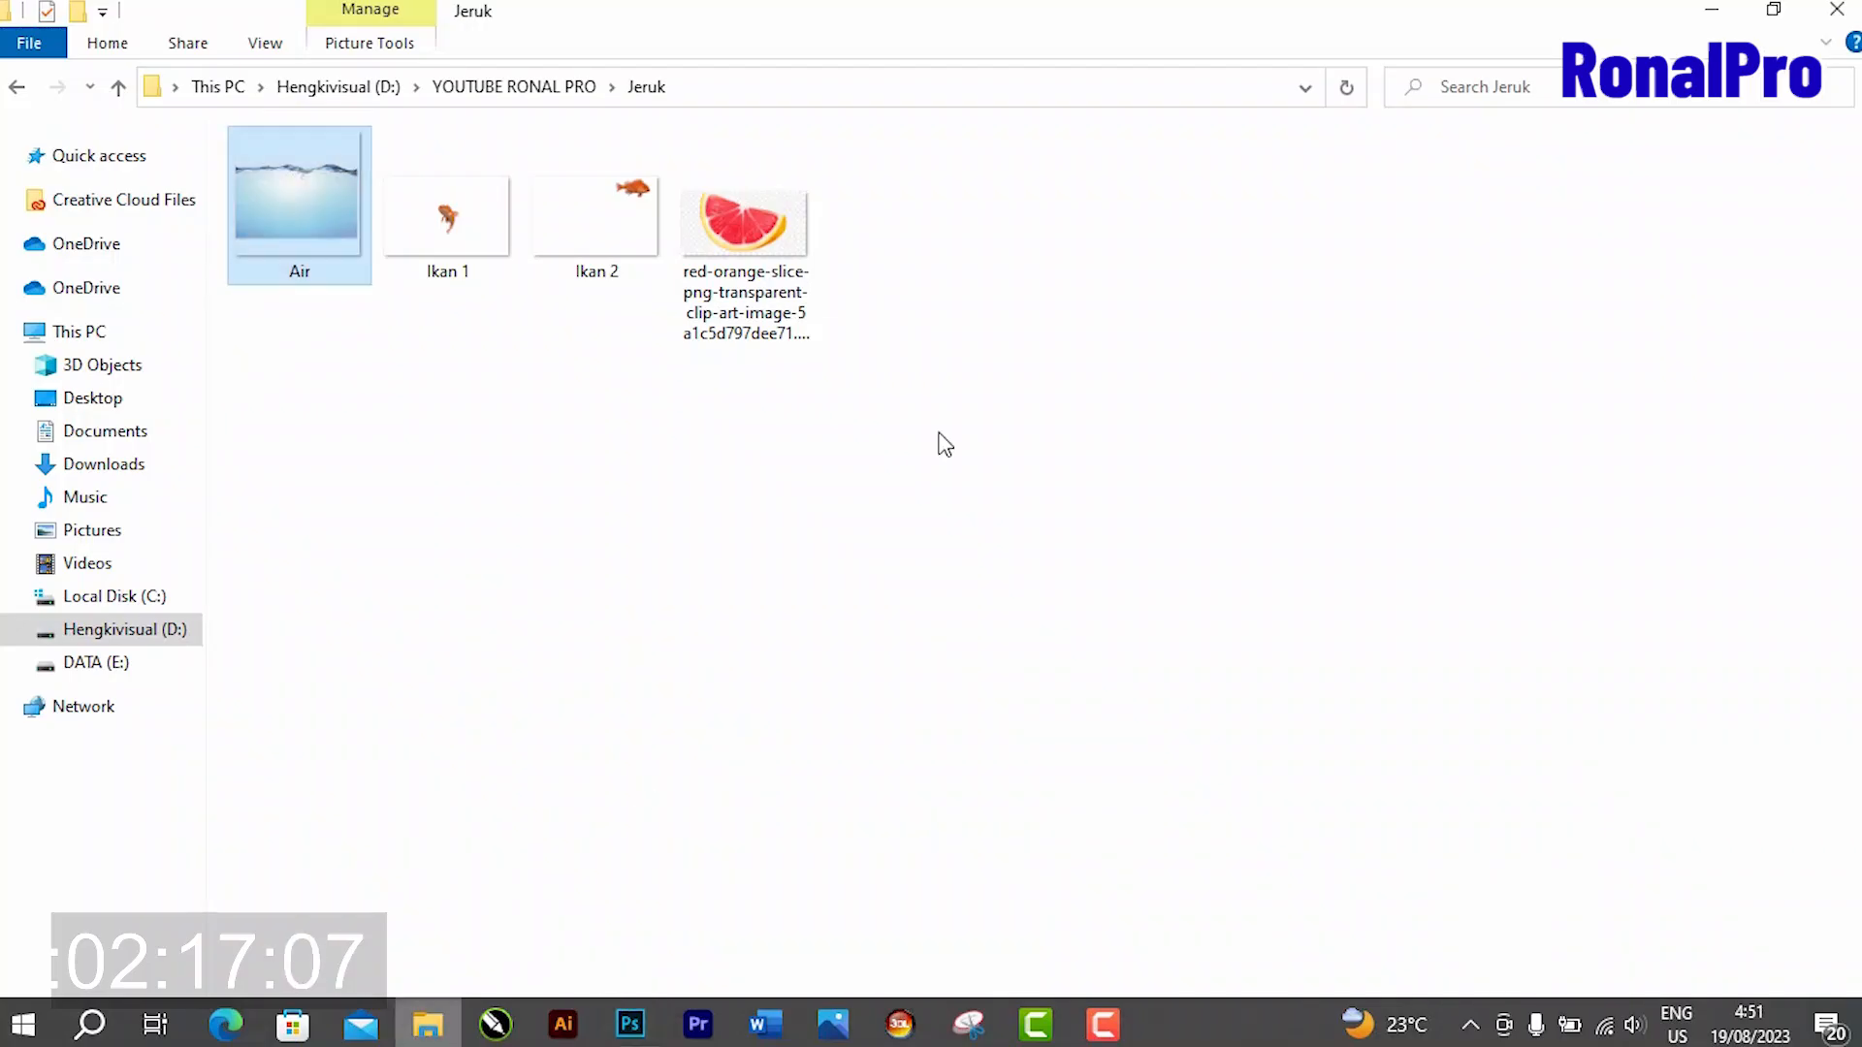
Place the Ikan 1 image at about 105% scale, right of the slice's centre with the fish's head above the water surface.
{"action": "left_click", "coordinate": [447, 221]}
{"action": "left_click_drag", "start_coordinate": [448, 281], "coordinate": [741, 666]}
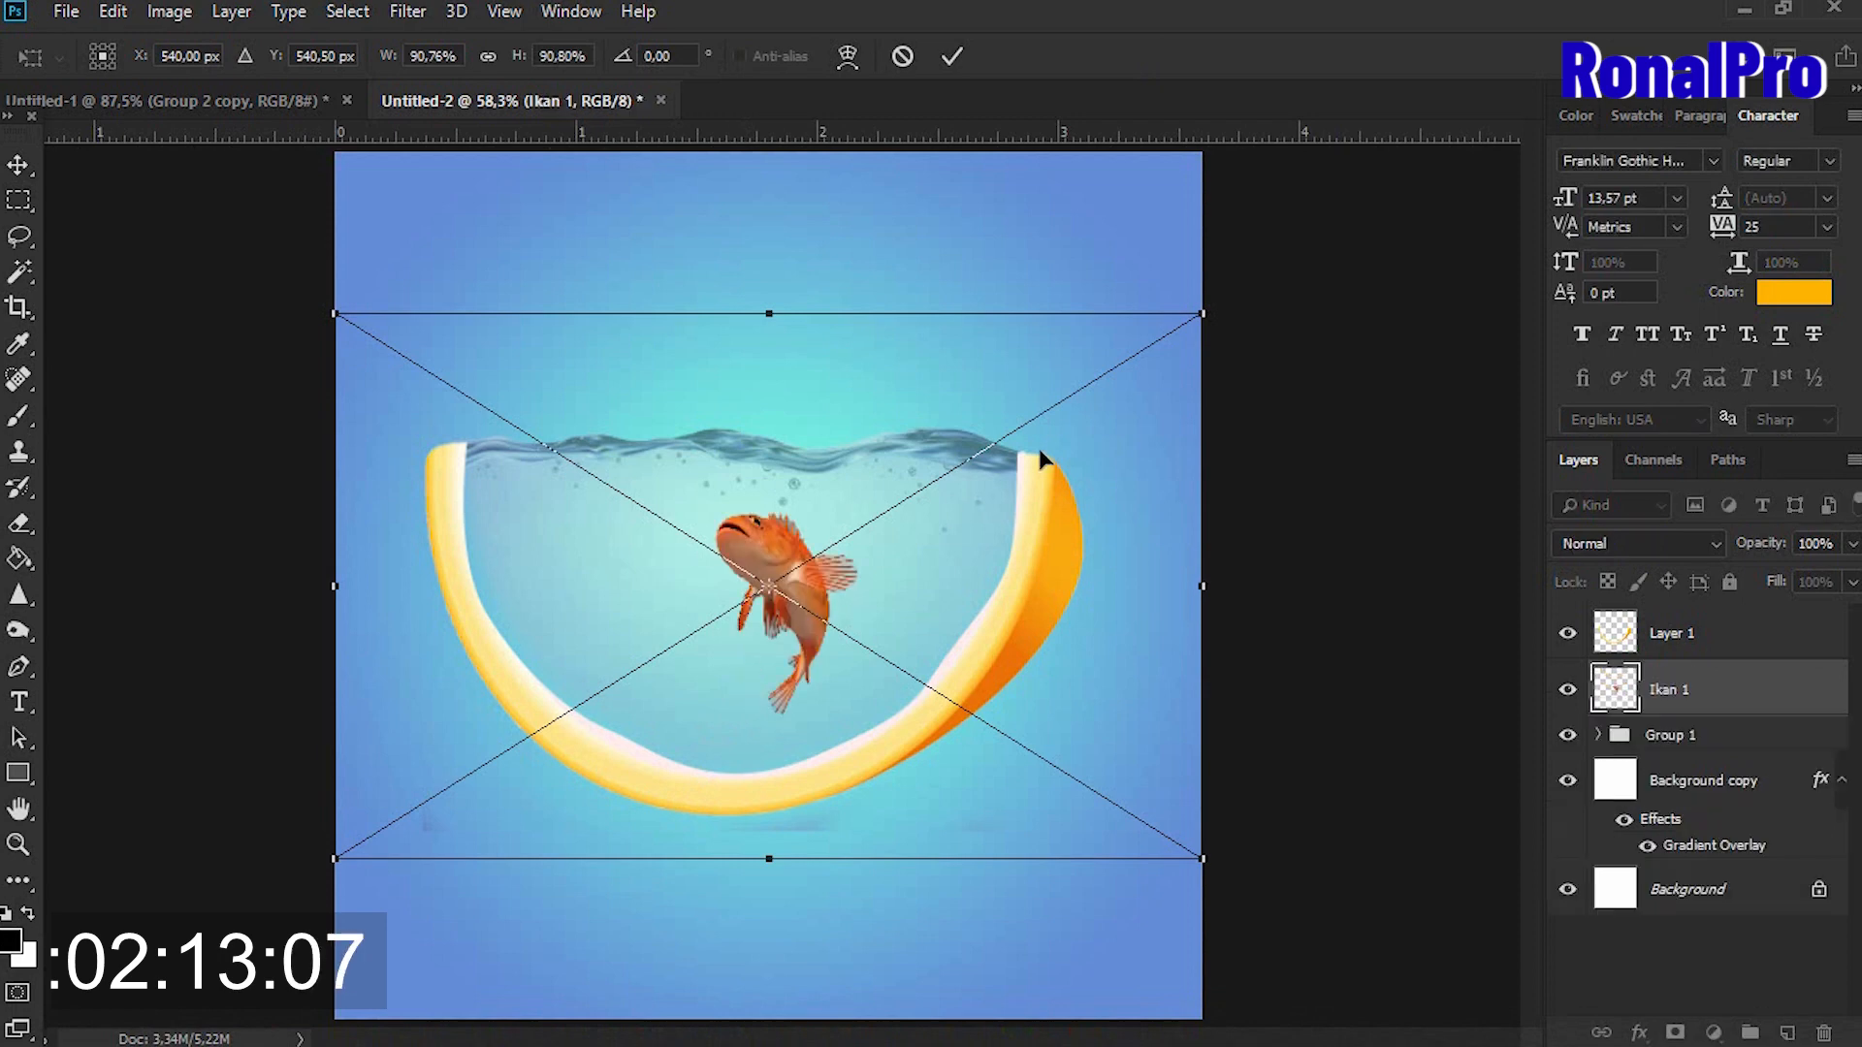
{"action": "left_click_drag", "start_coordinate": [1203, 312], "coordinate": [1378, 219]}
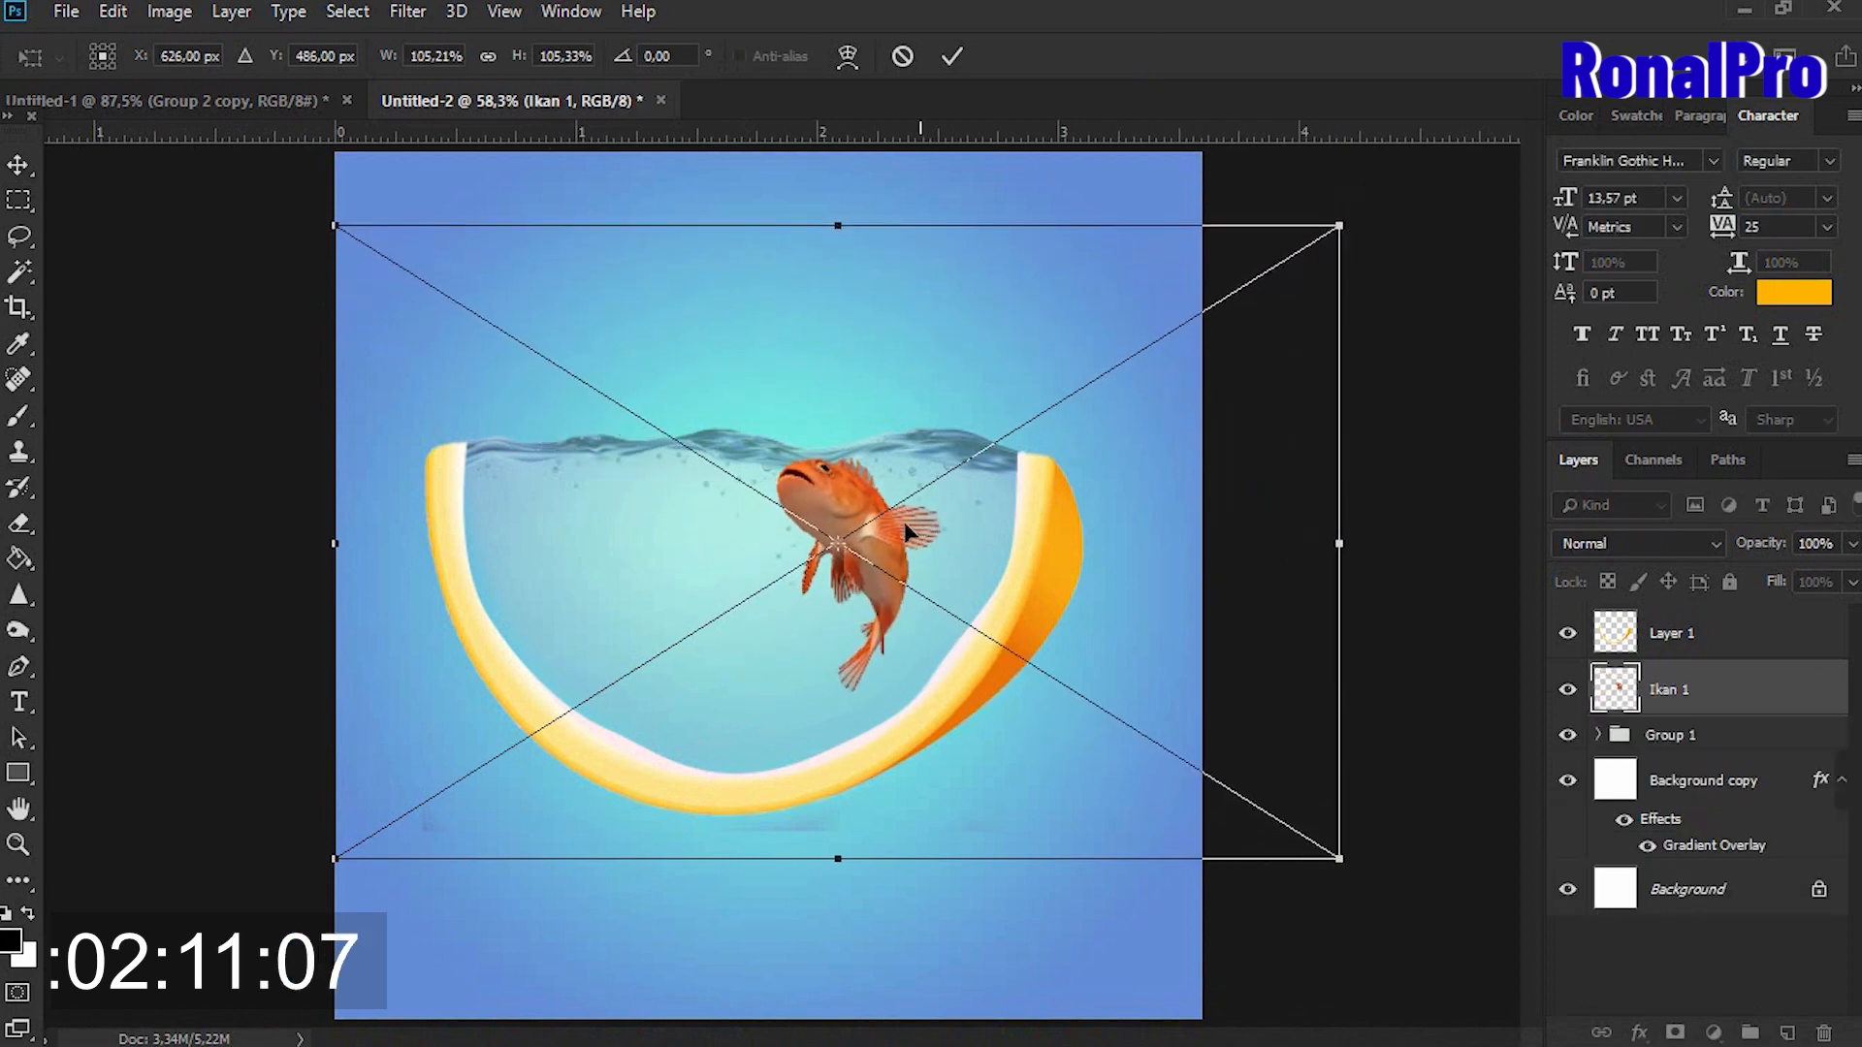
{"action": "left_click_drag", "start_coordinate": [910, 543], "coordinate": [908, 476]}
{"action": "key", "text": "Return"}
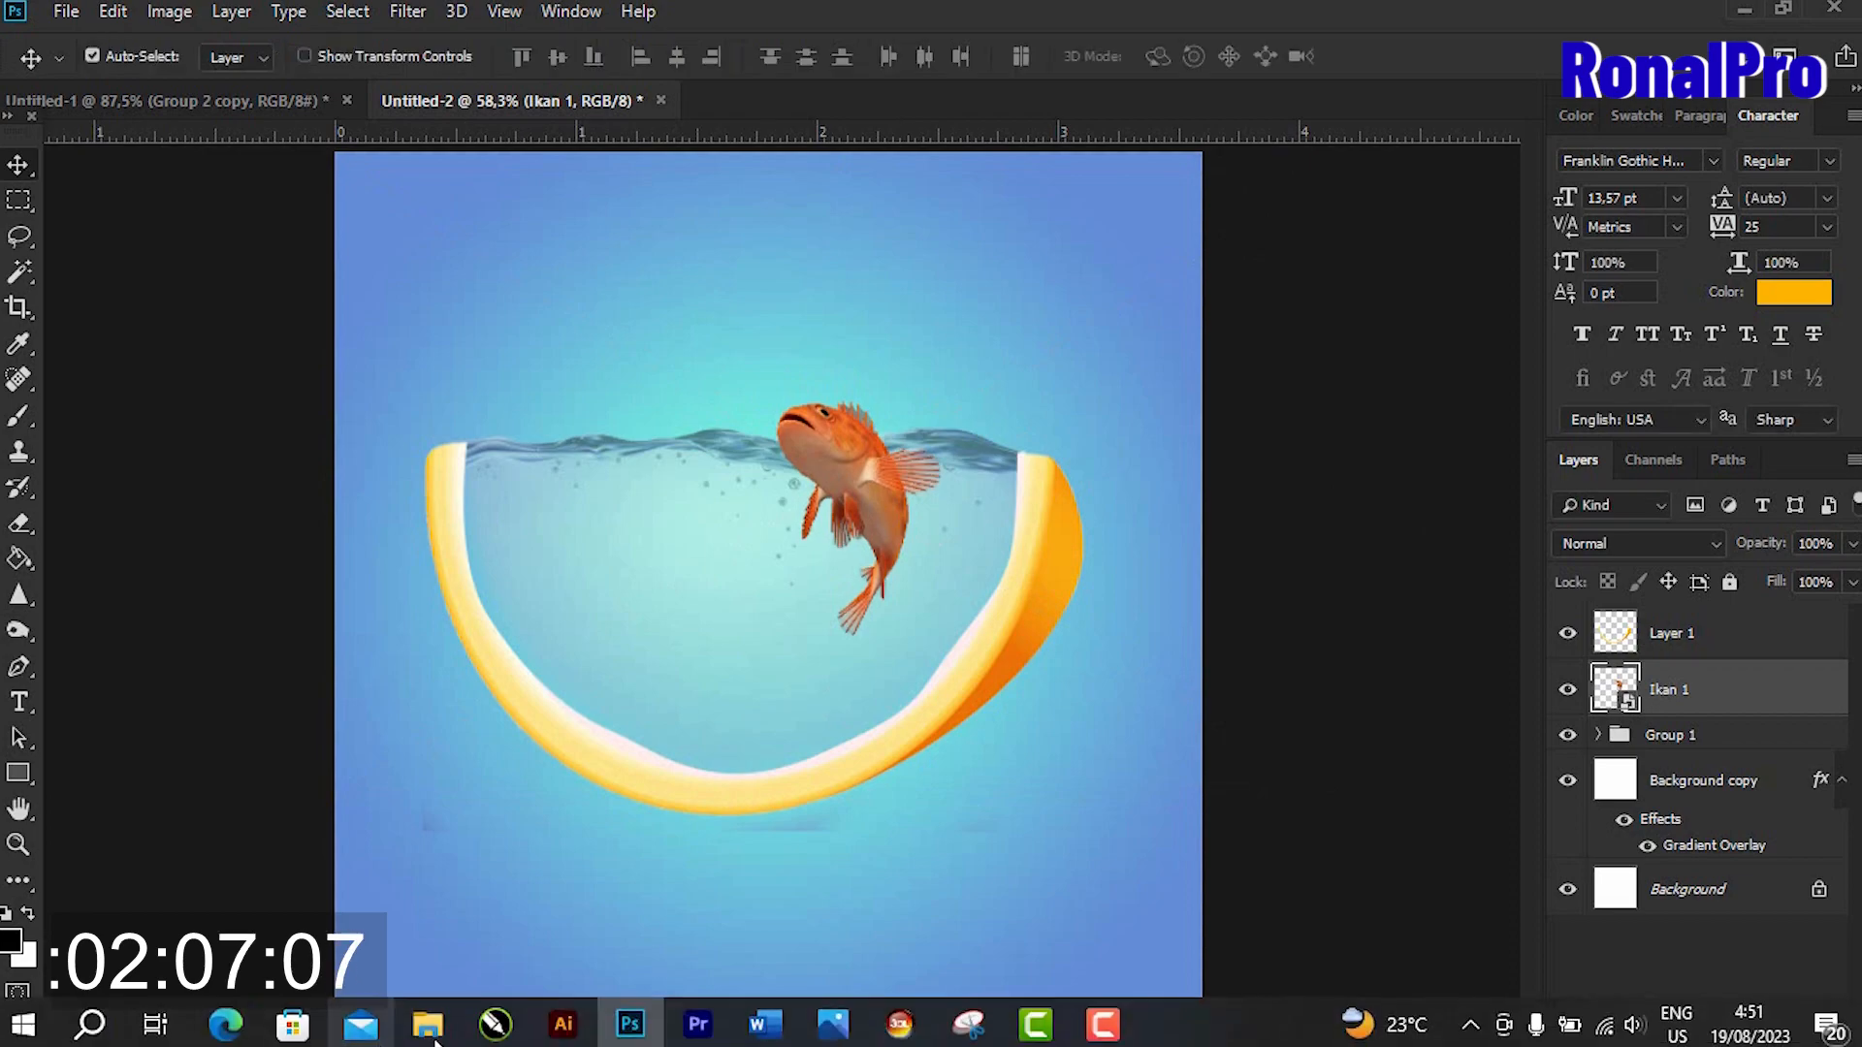
Place the Ikan 2 image at about 89% scale, with its fish underwater to the left of the first fish.
{"action": "left_click", "coordinate": [427, 1031]}
{"action": "left_click_drag", "start_coordinate": [544, 277], "coordinate": [663, 665]}
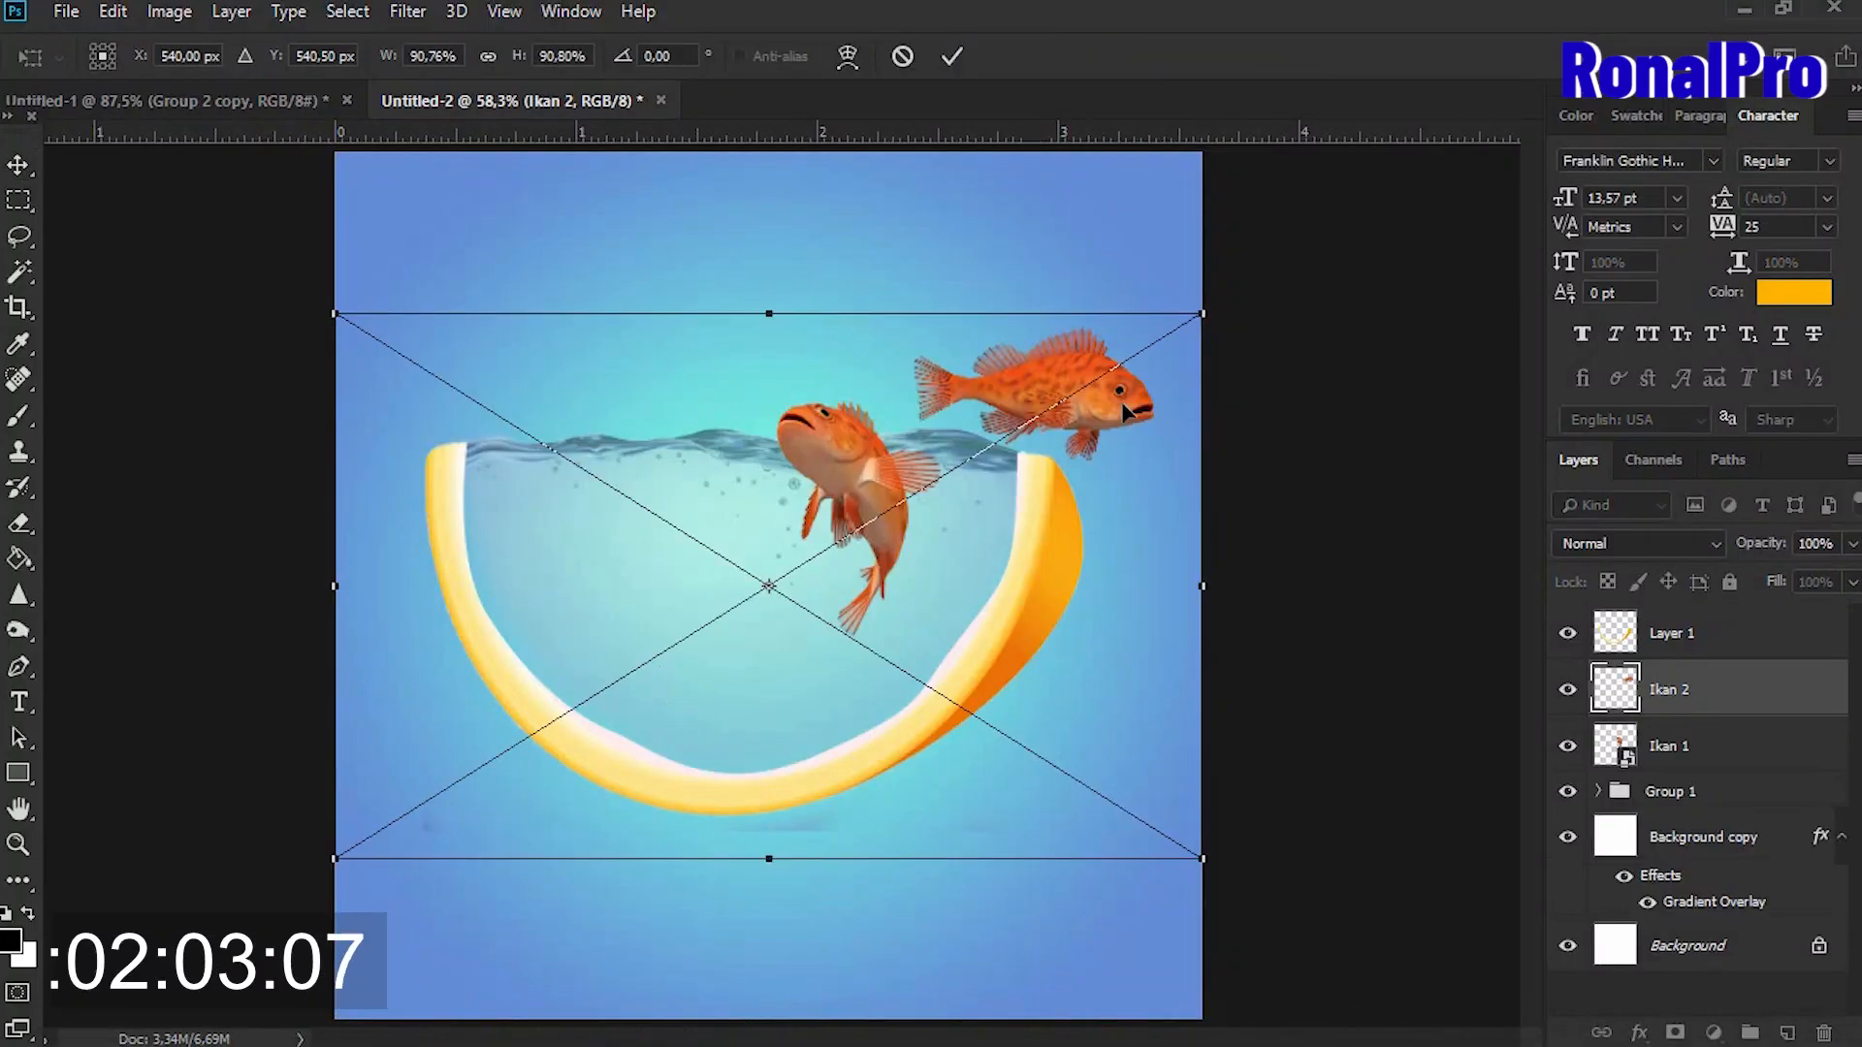
{"action": "left_click_drag", "start_coordinate": [1211, 319], "coordinate": [1115, 374]}
{"action": "left_click_drag", "start_coordinate": [994, 468], "coordinate": [716, 632]}
{"action": "left_click_drag", "start_coordinate": [788, 503], "coordinate": [851, 455]}
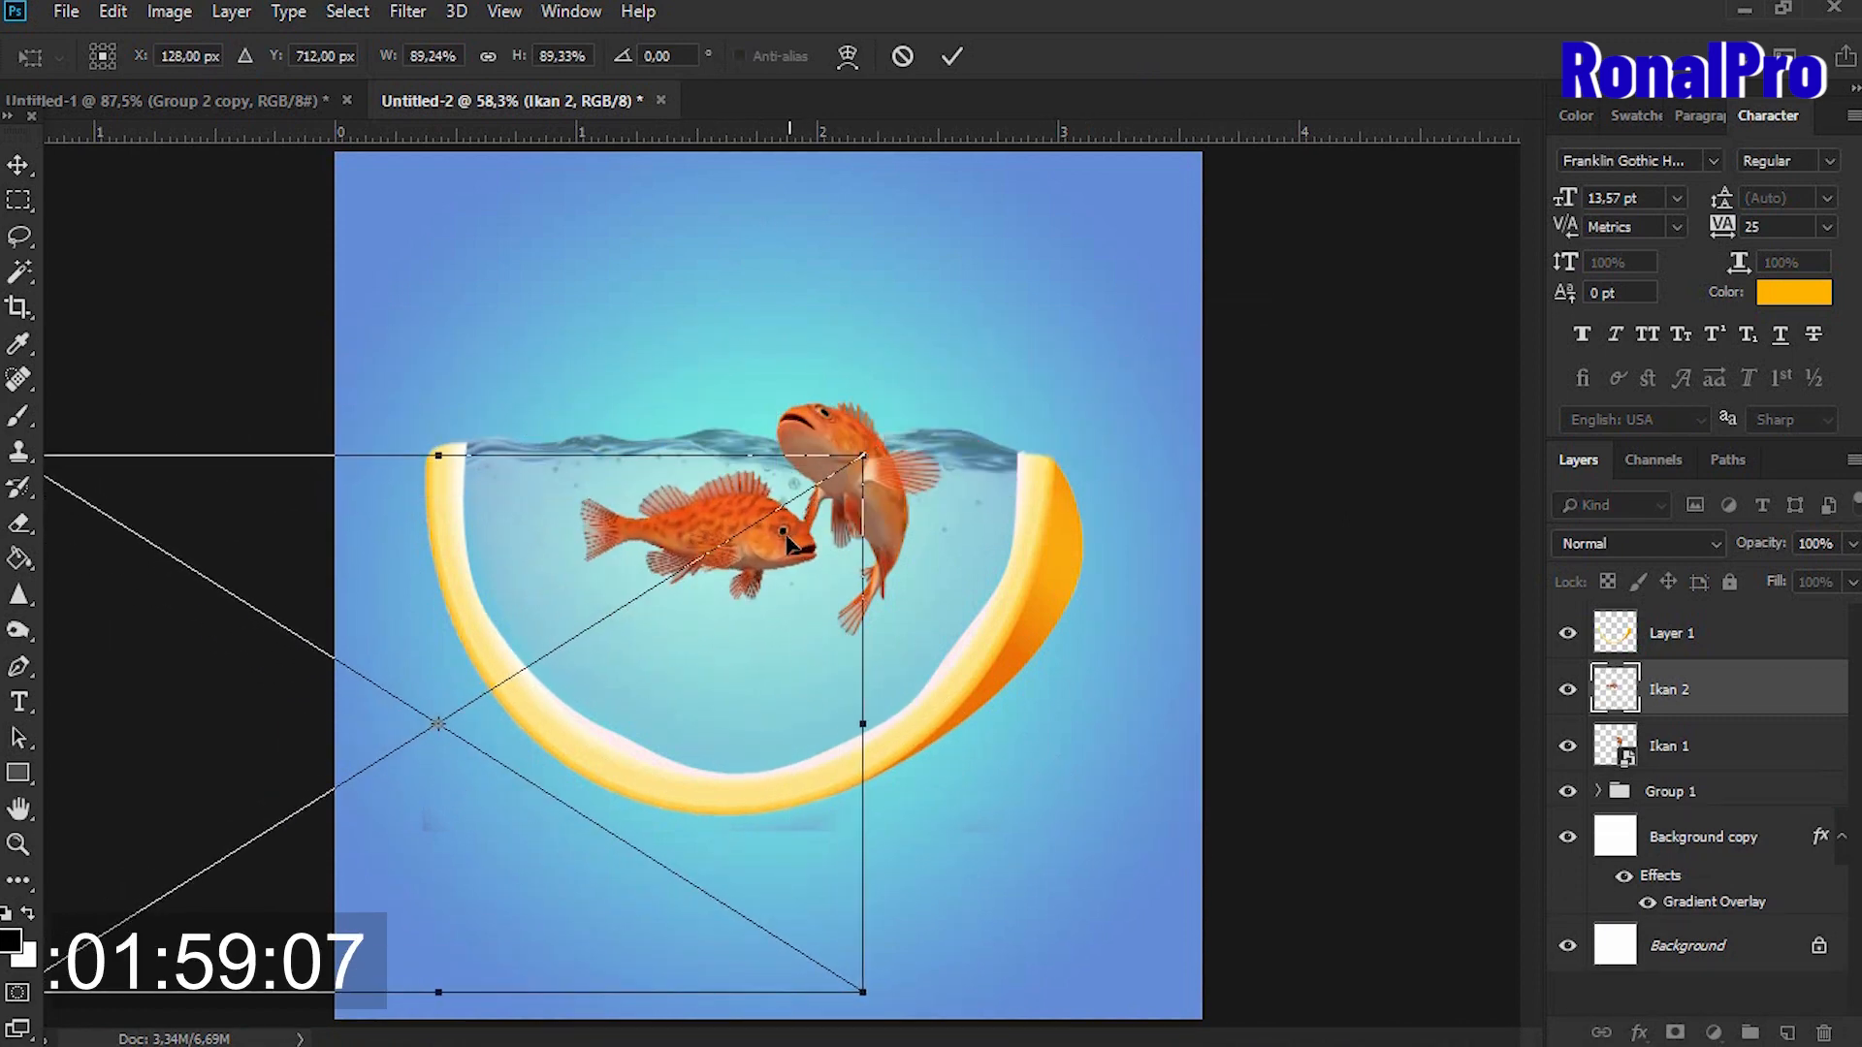
{"action": "left_click_drag", "start_coordinate": [791, 541], "coordinate": [745, 609]}
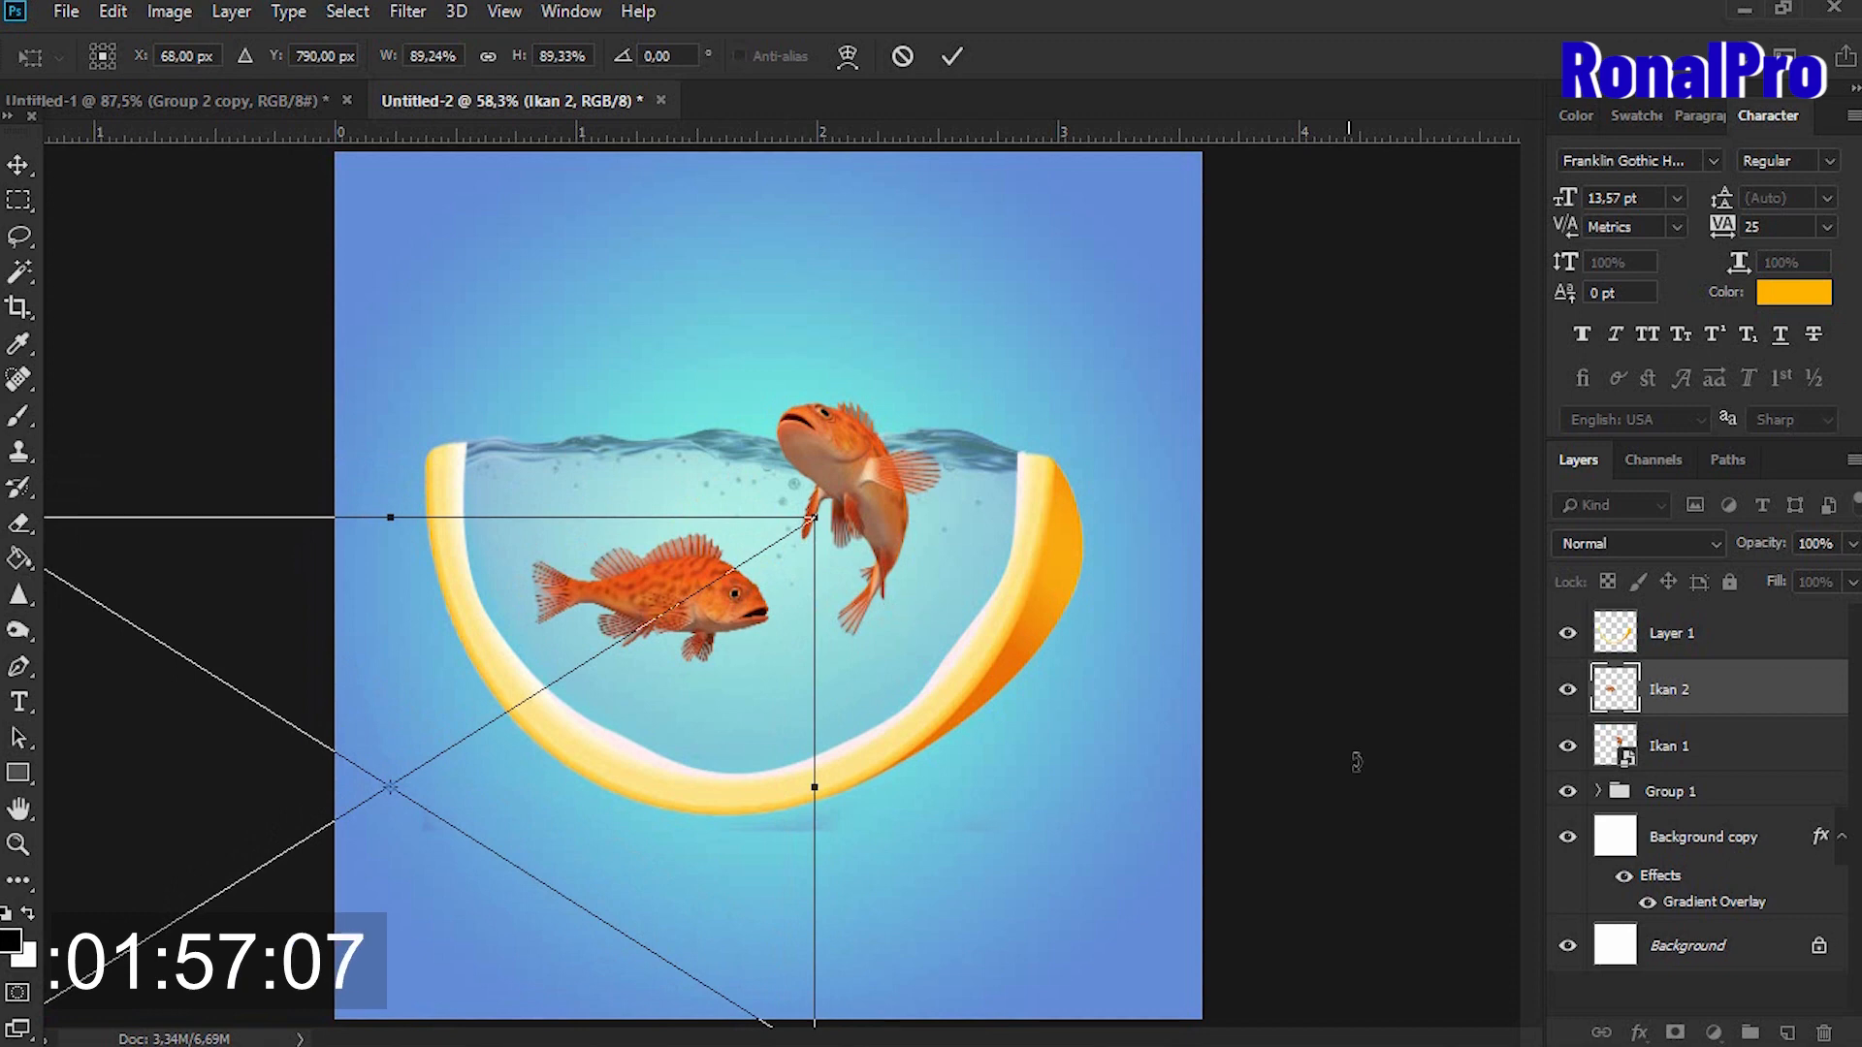
{"action": "key", "text": "Return"}
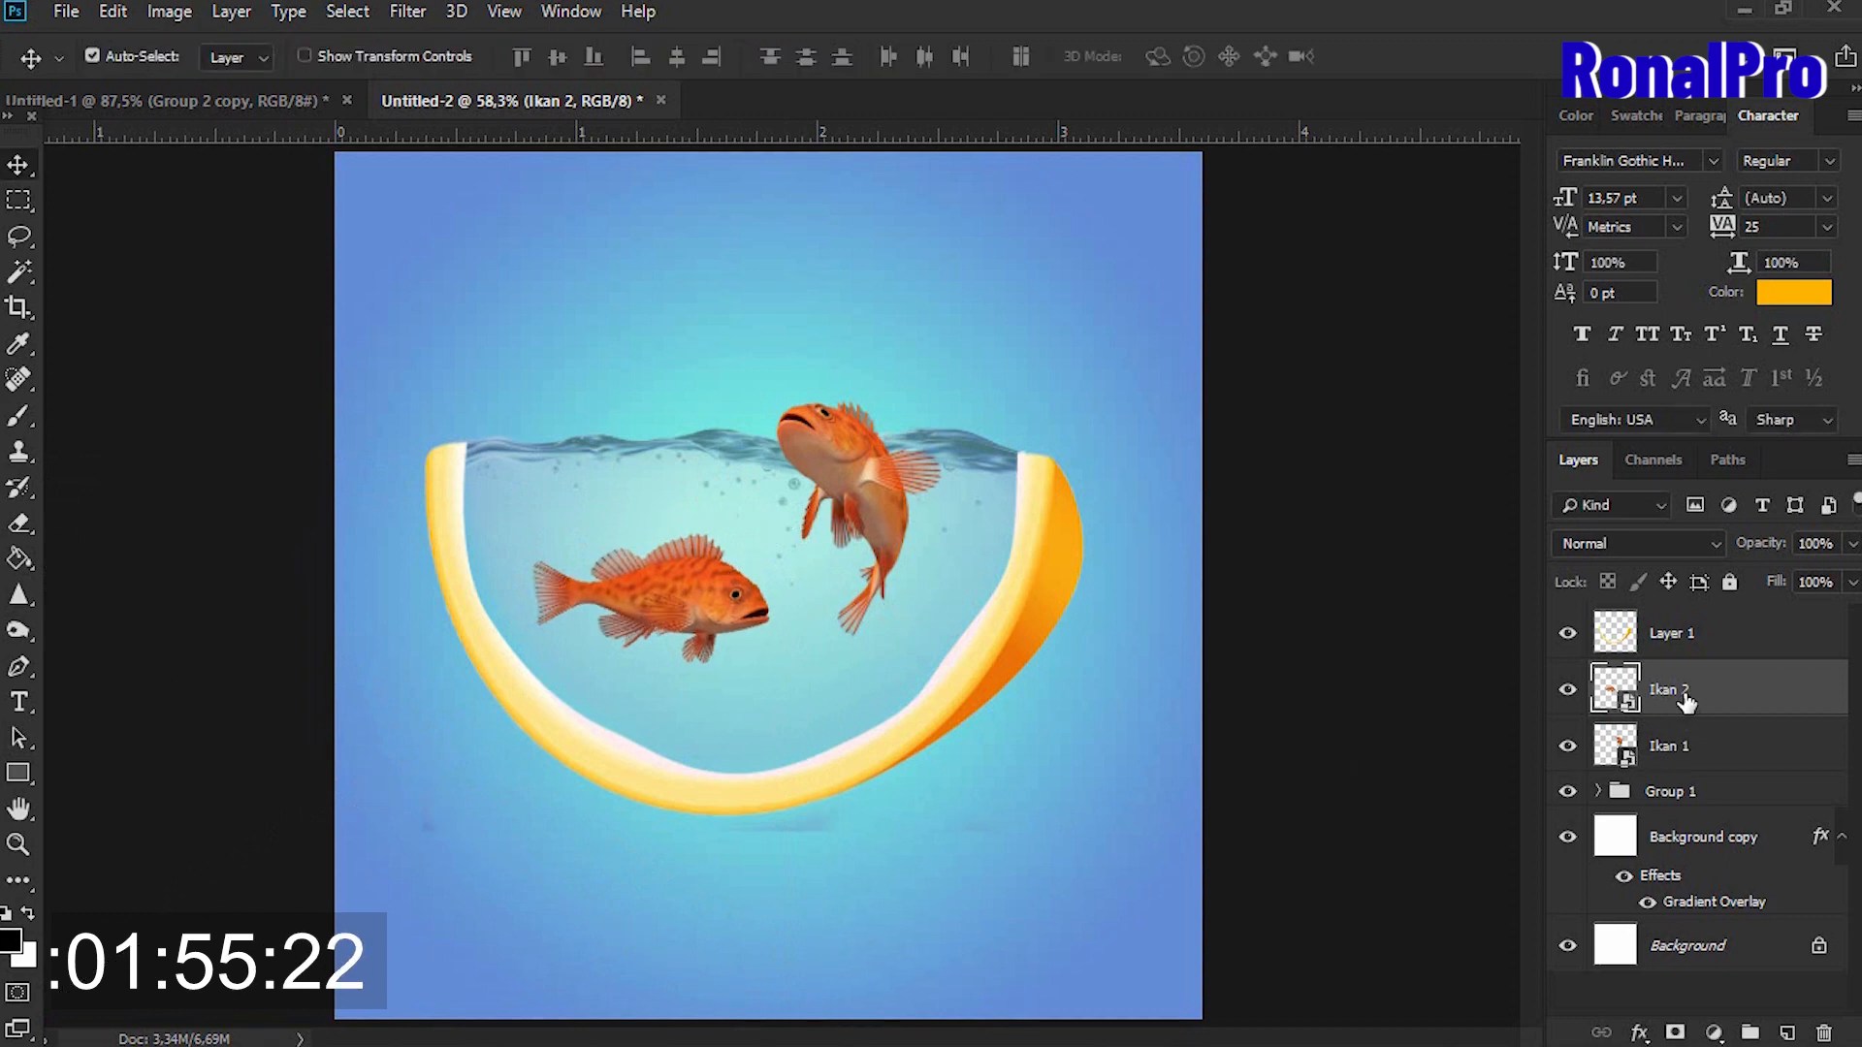
{"action": "left_click", "coordinate": [1691, 636], "text": "shift"}
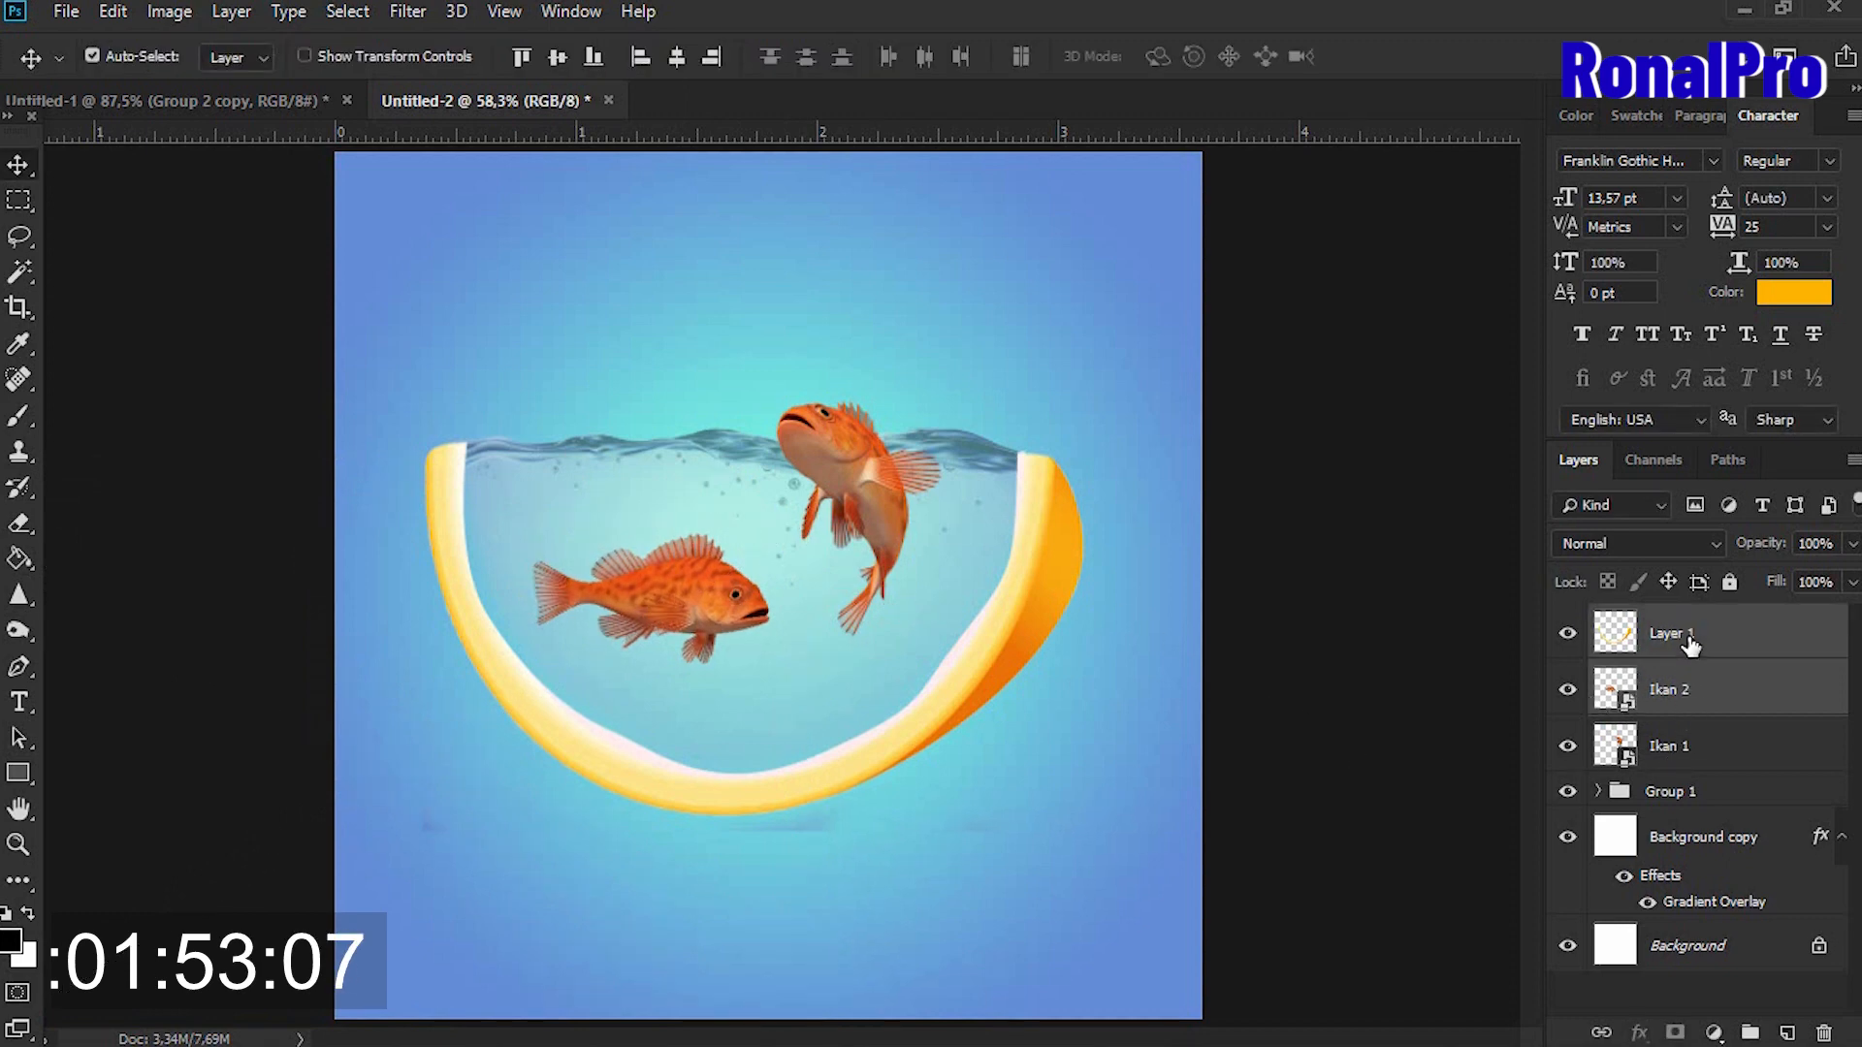
{"action": "left_click", "coordinate": [1752, 1032]}
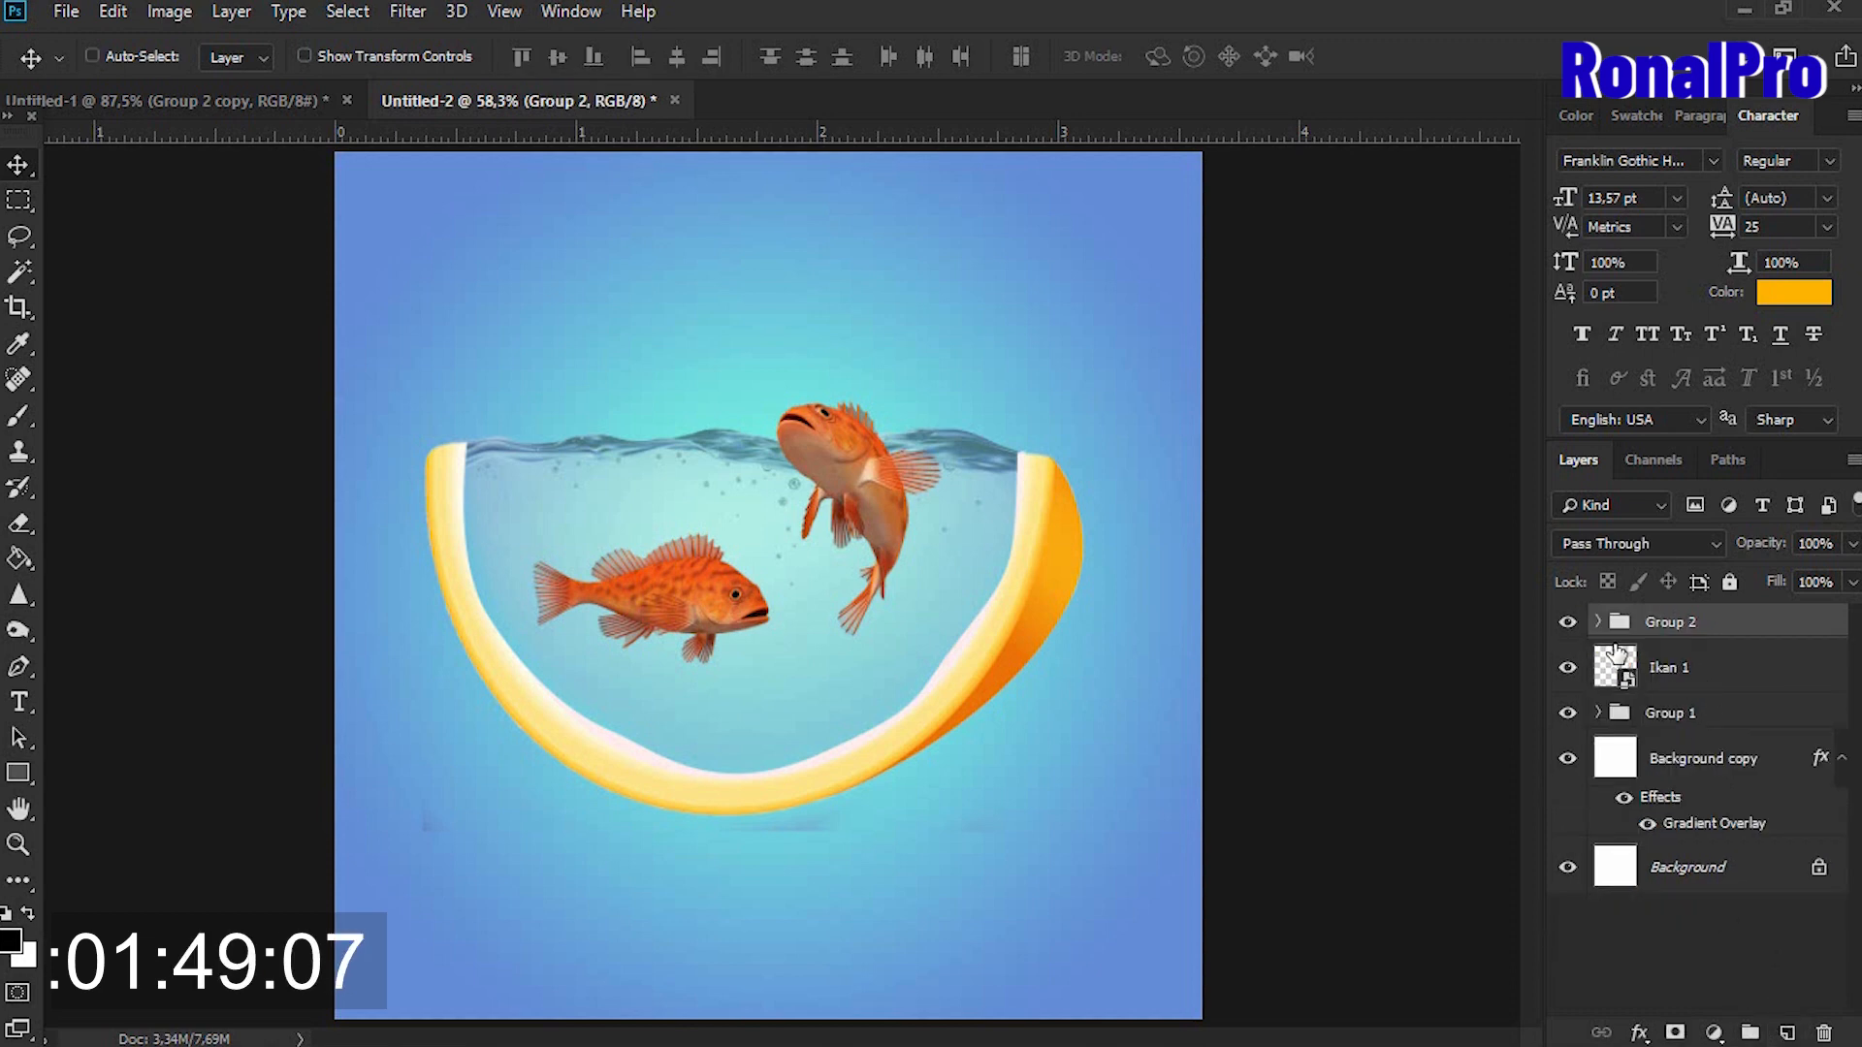
{"action": "key", "text": "ctrl+z"}
Group the Ikan 2 and Ikan 1 fish layers.
{"action": "left_click", "coordinate": [1681, 711]}
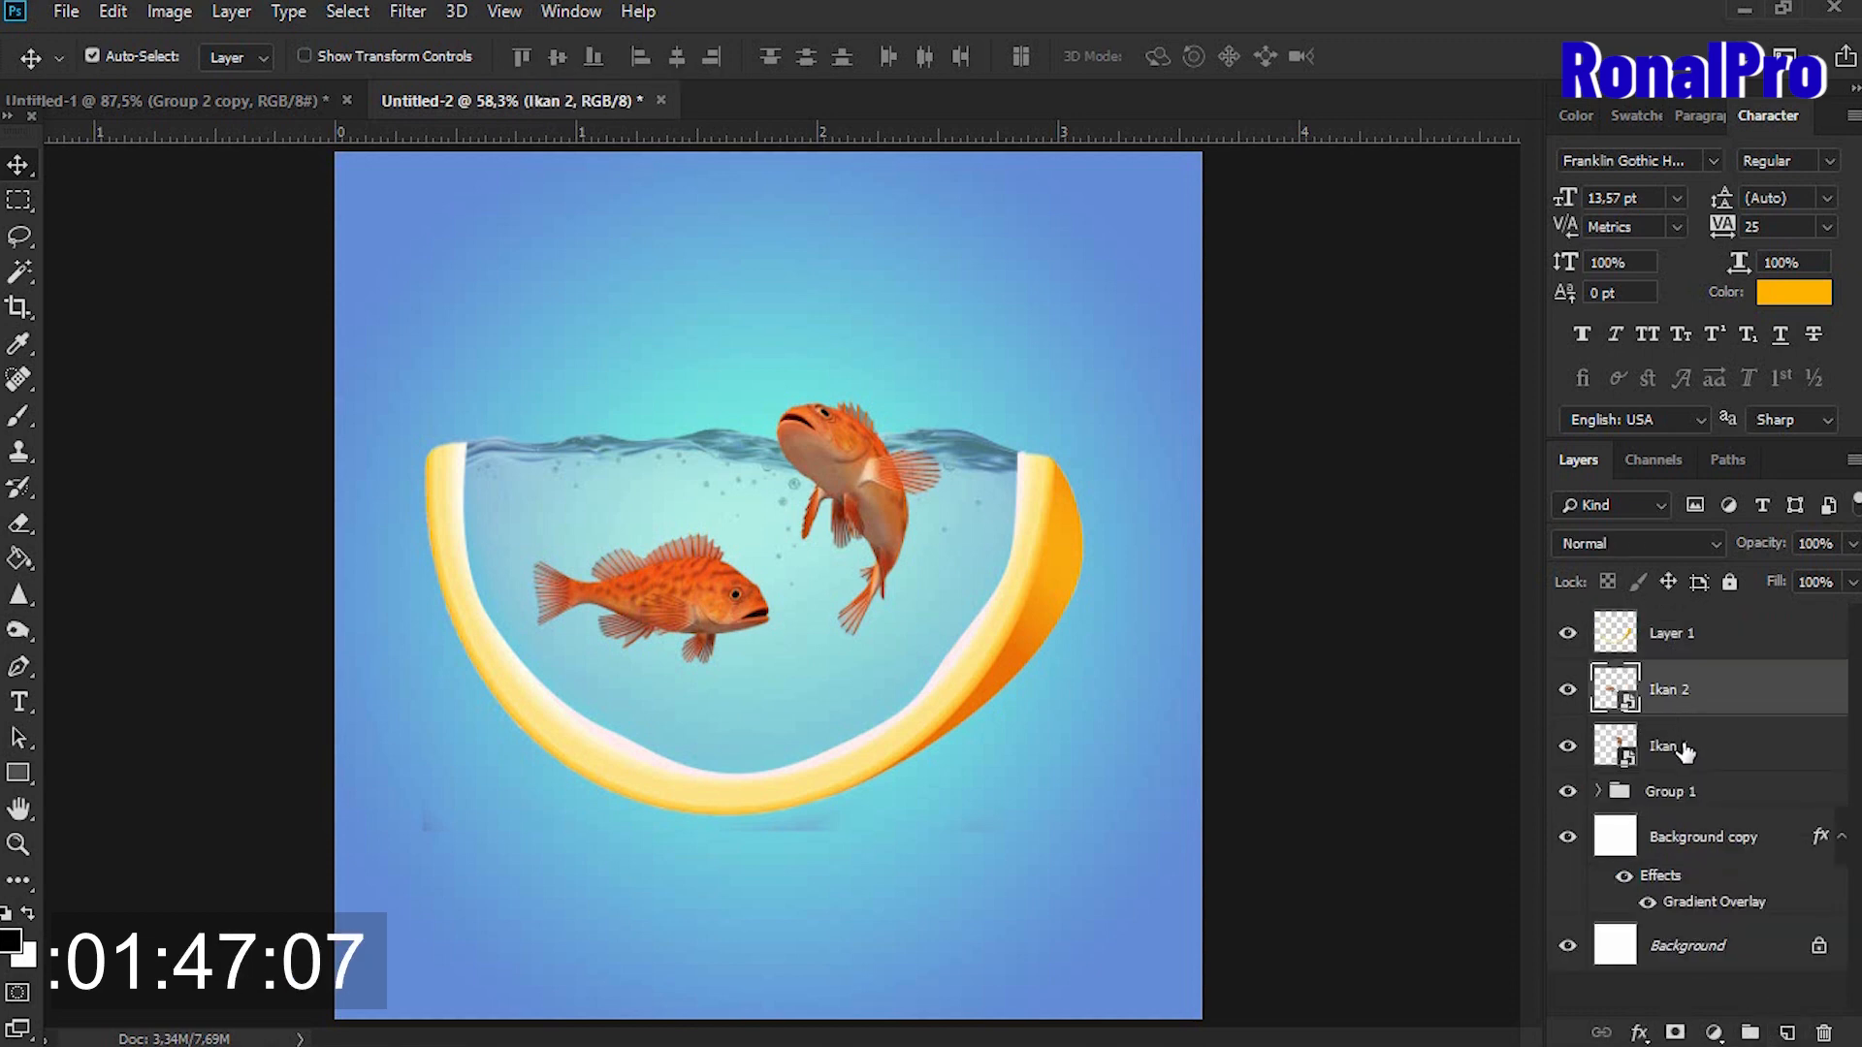
{"action": "left_click", "coordinate": [1686, 751], "text": "shift"}
{"action": "left_click", "coordinate": [1751, 1033]}
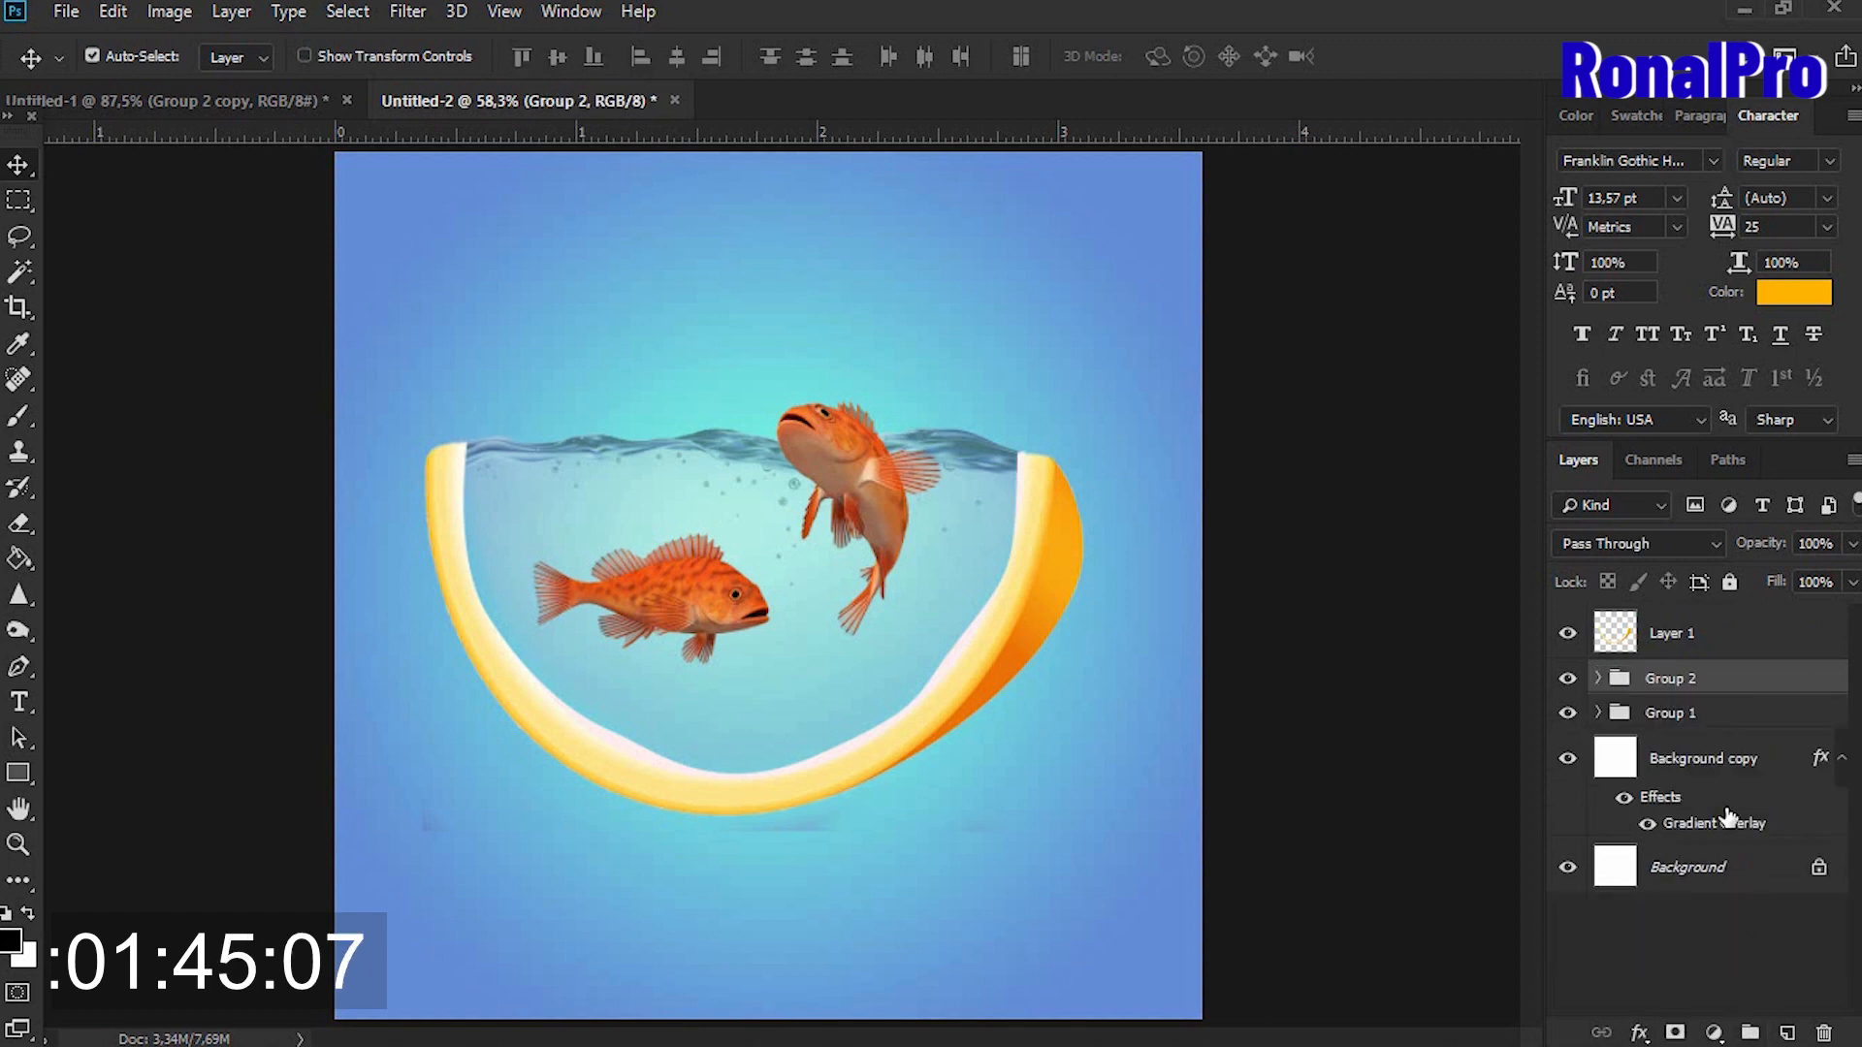
{"action": "left_click", "coordinate": [1670, 715]}
{"action": "key", "text": "ctrl+j"}
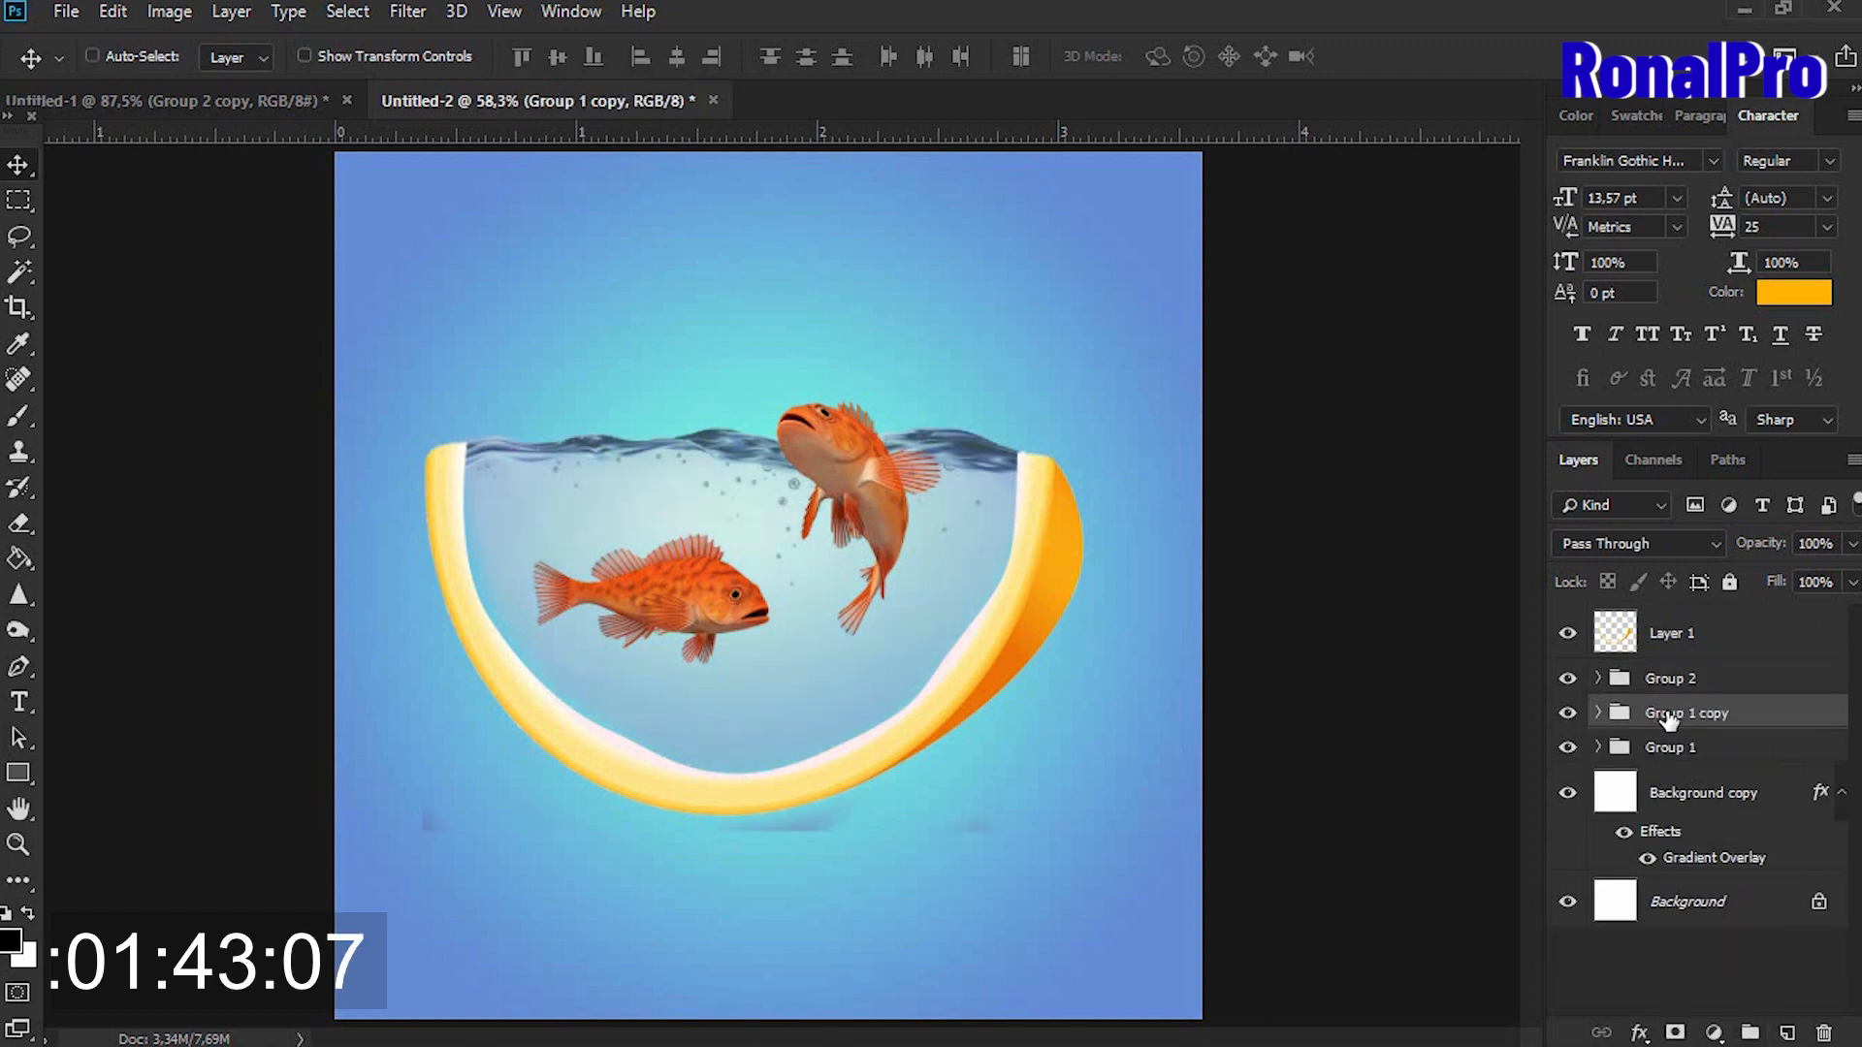
{"action": "left_click_drag", "start_coordinate": [1666, 718], "coordinate": [1654, 674]}
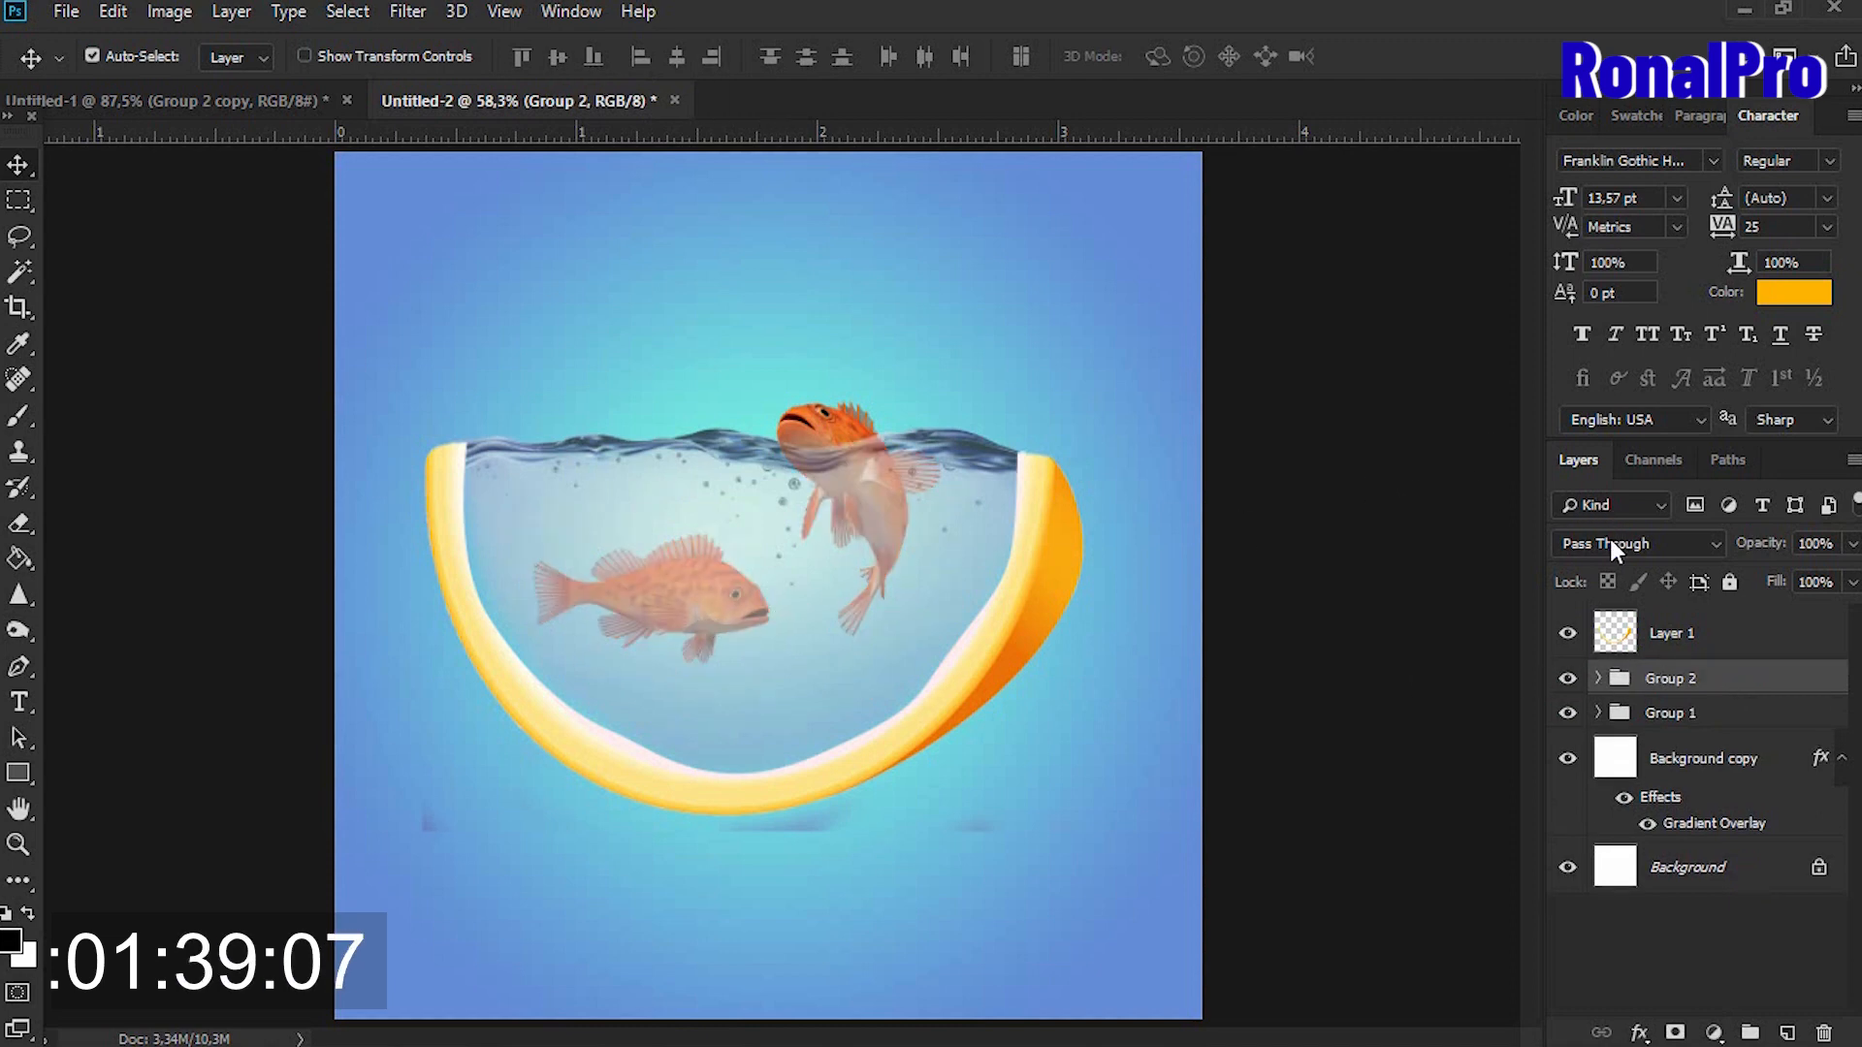
{"action": "left_click", "coordinate": [1599, 680]}
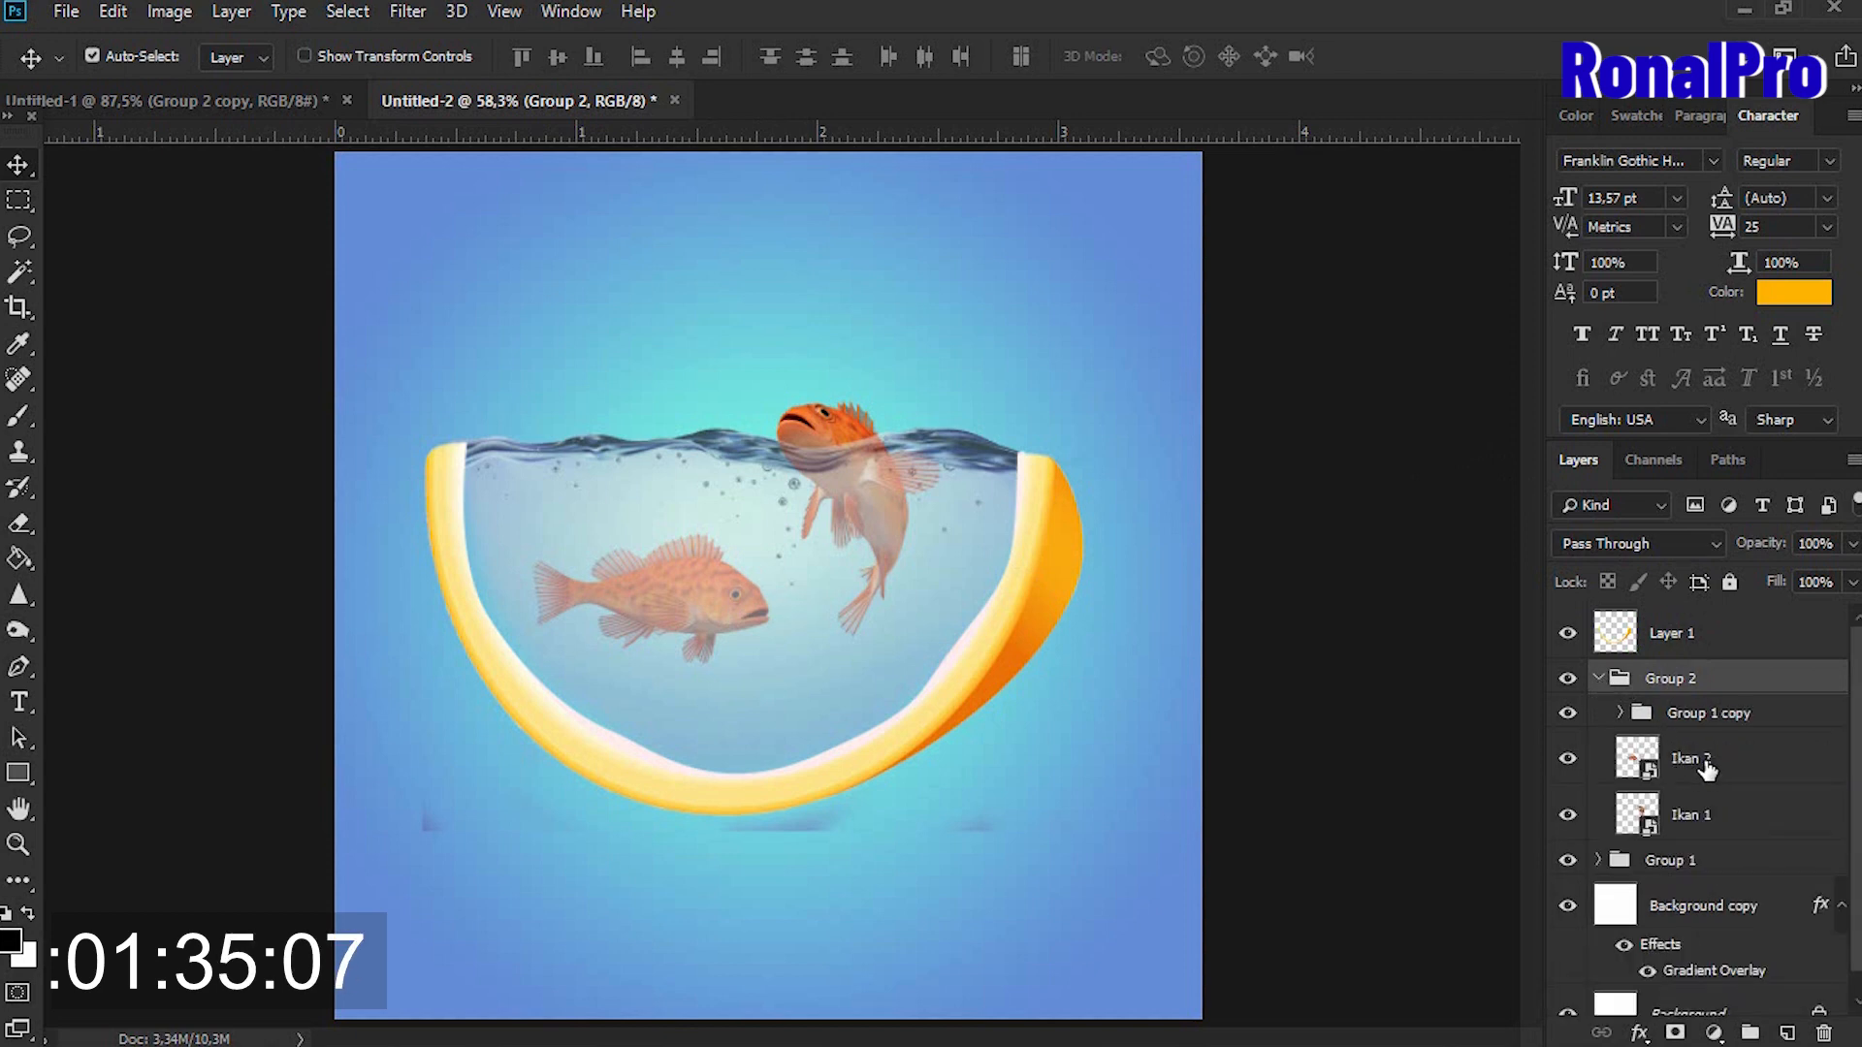
{"action": "left_click", "coordinate": [1600, 679]}
Duplicate the water group, Group 1, and move the copy directly above Group 2 so the water covers both fish.
{"action": "left_click", "coordinate": [1691, 716]}
{"action": "key", "text": "ctrl+j"}
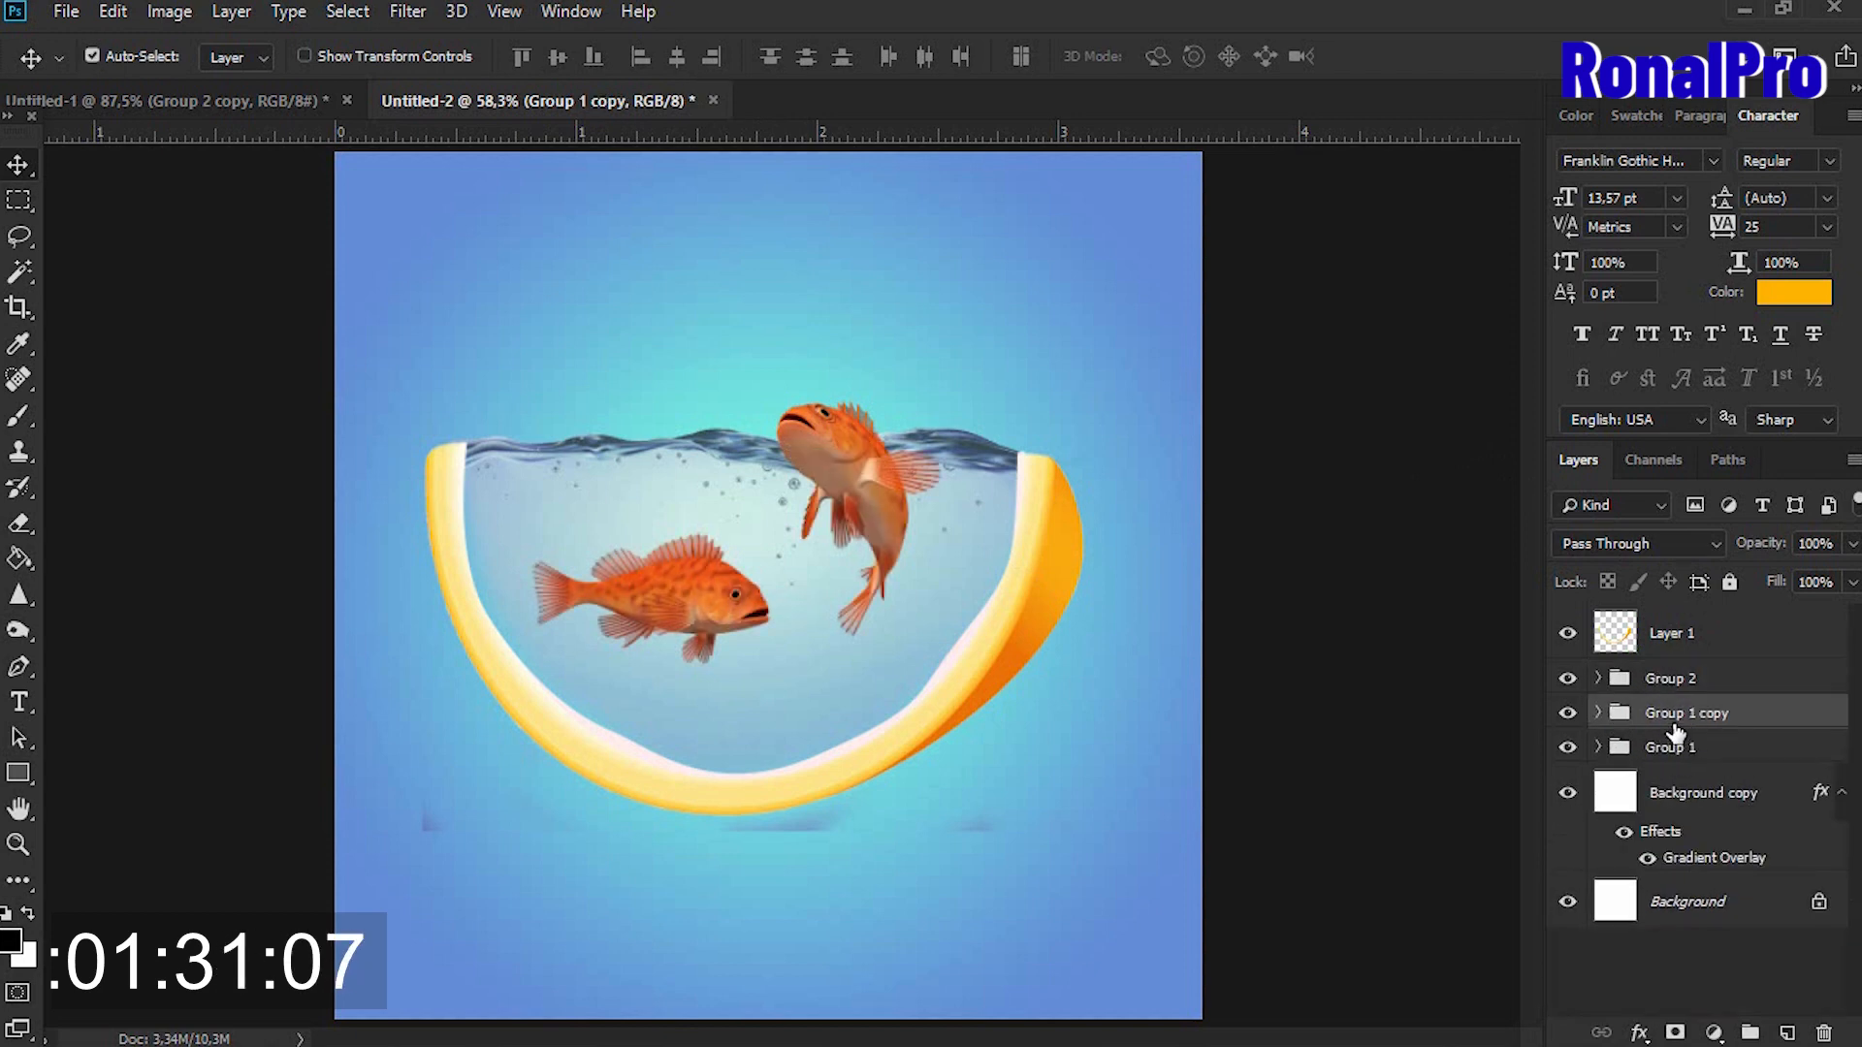
{"action": "left_click", "coordinate": [1622, 684]}
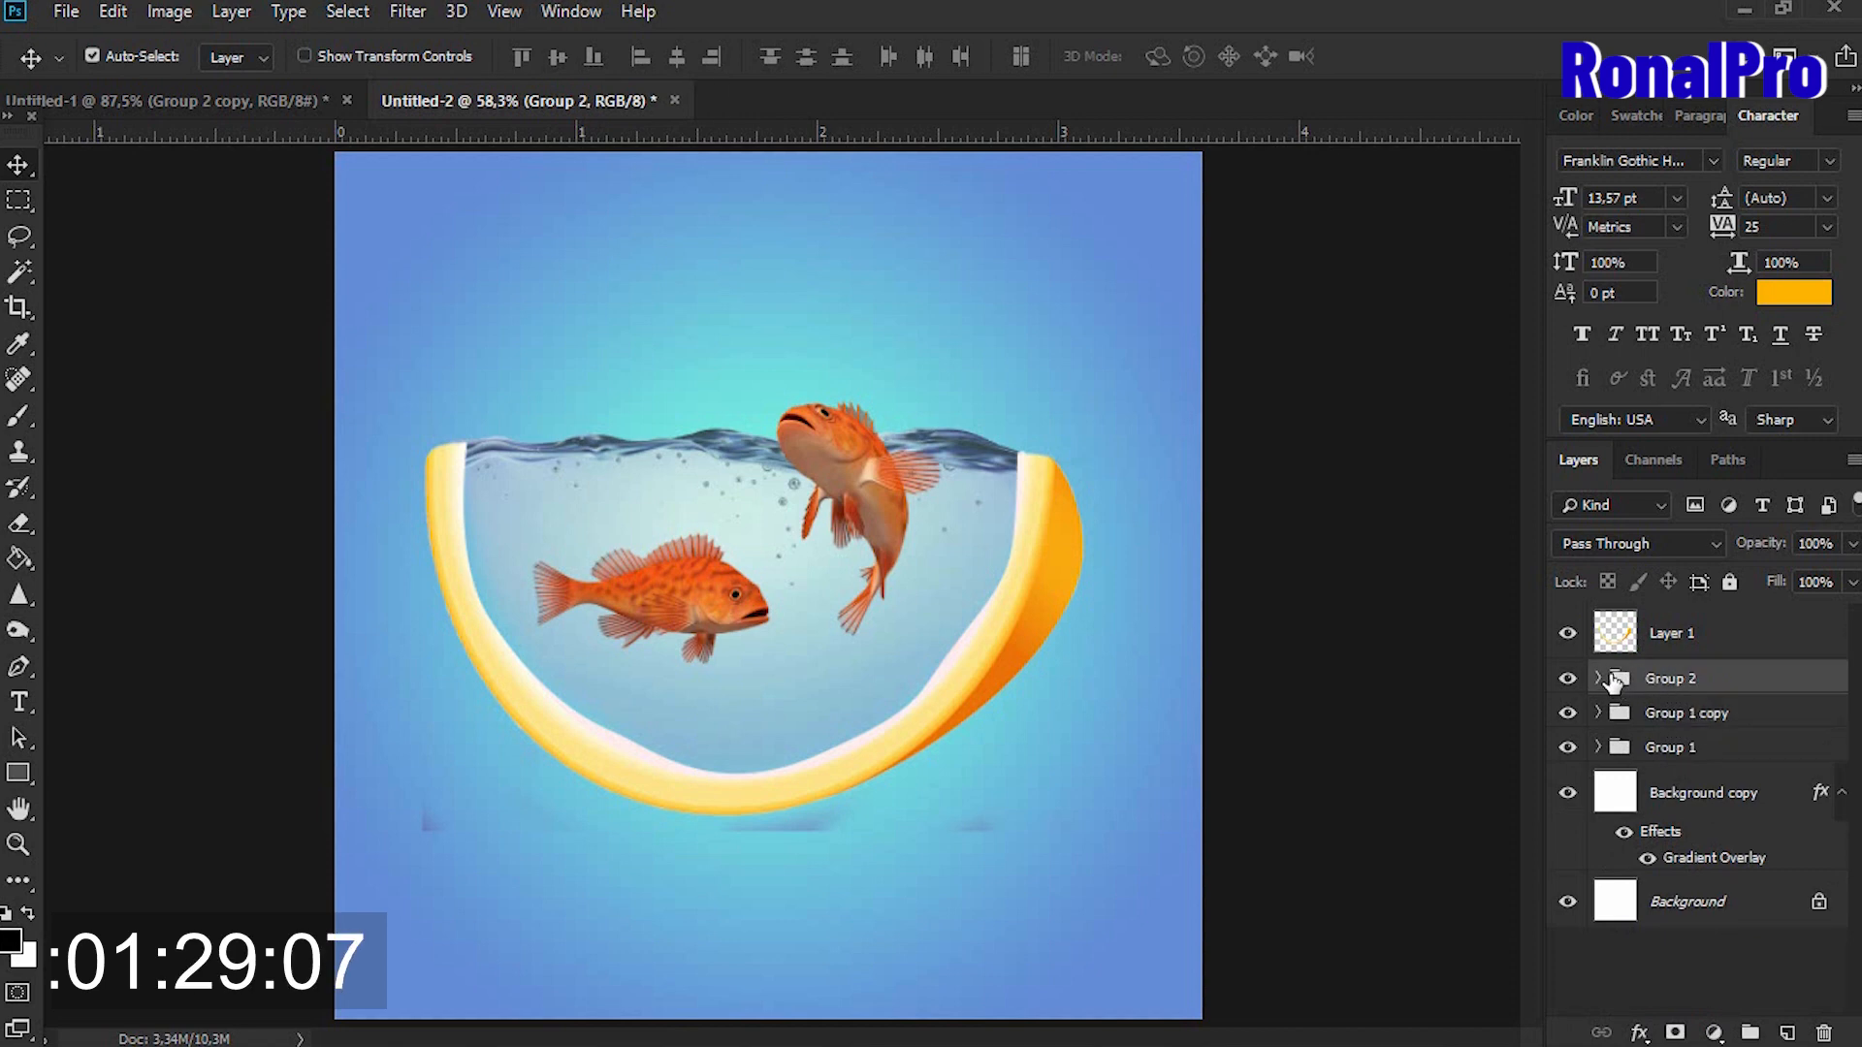
{"action": "left_click", "coordinate": [1600, 680]}
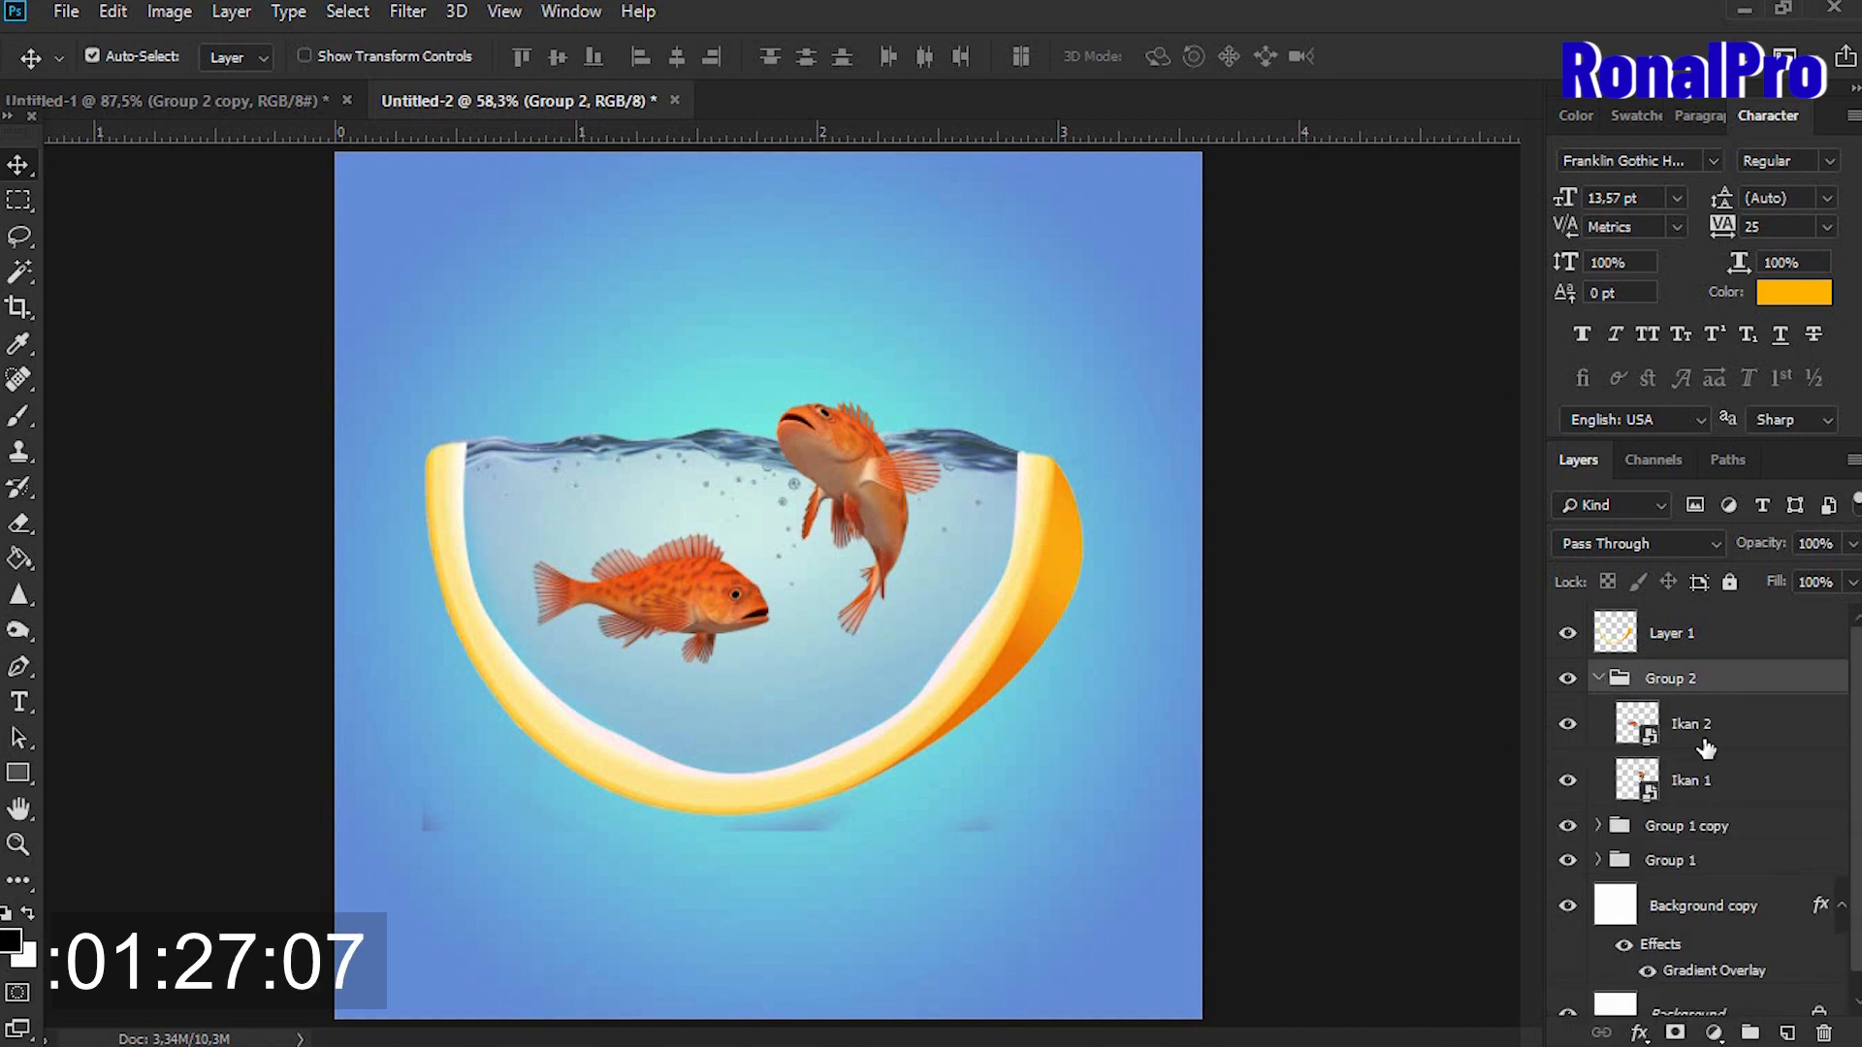
{"action": "left_click", "coordinate": [1684, 776]}
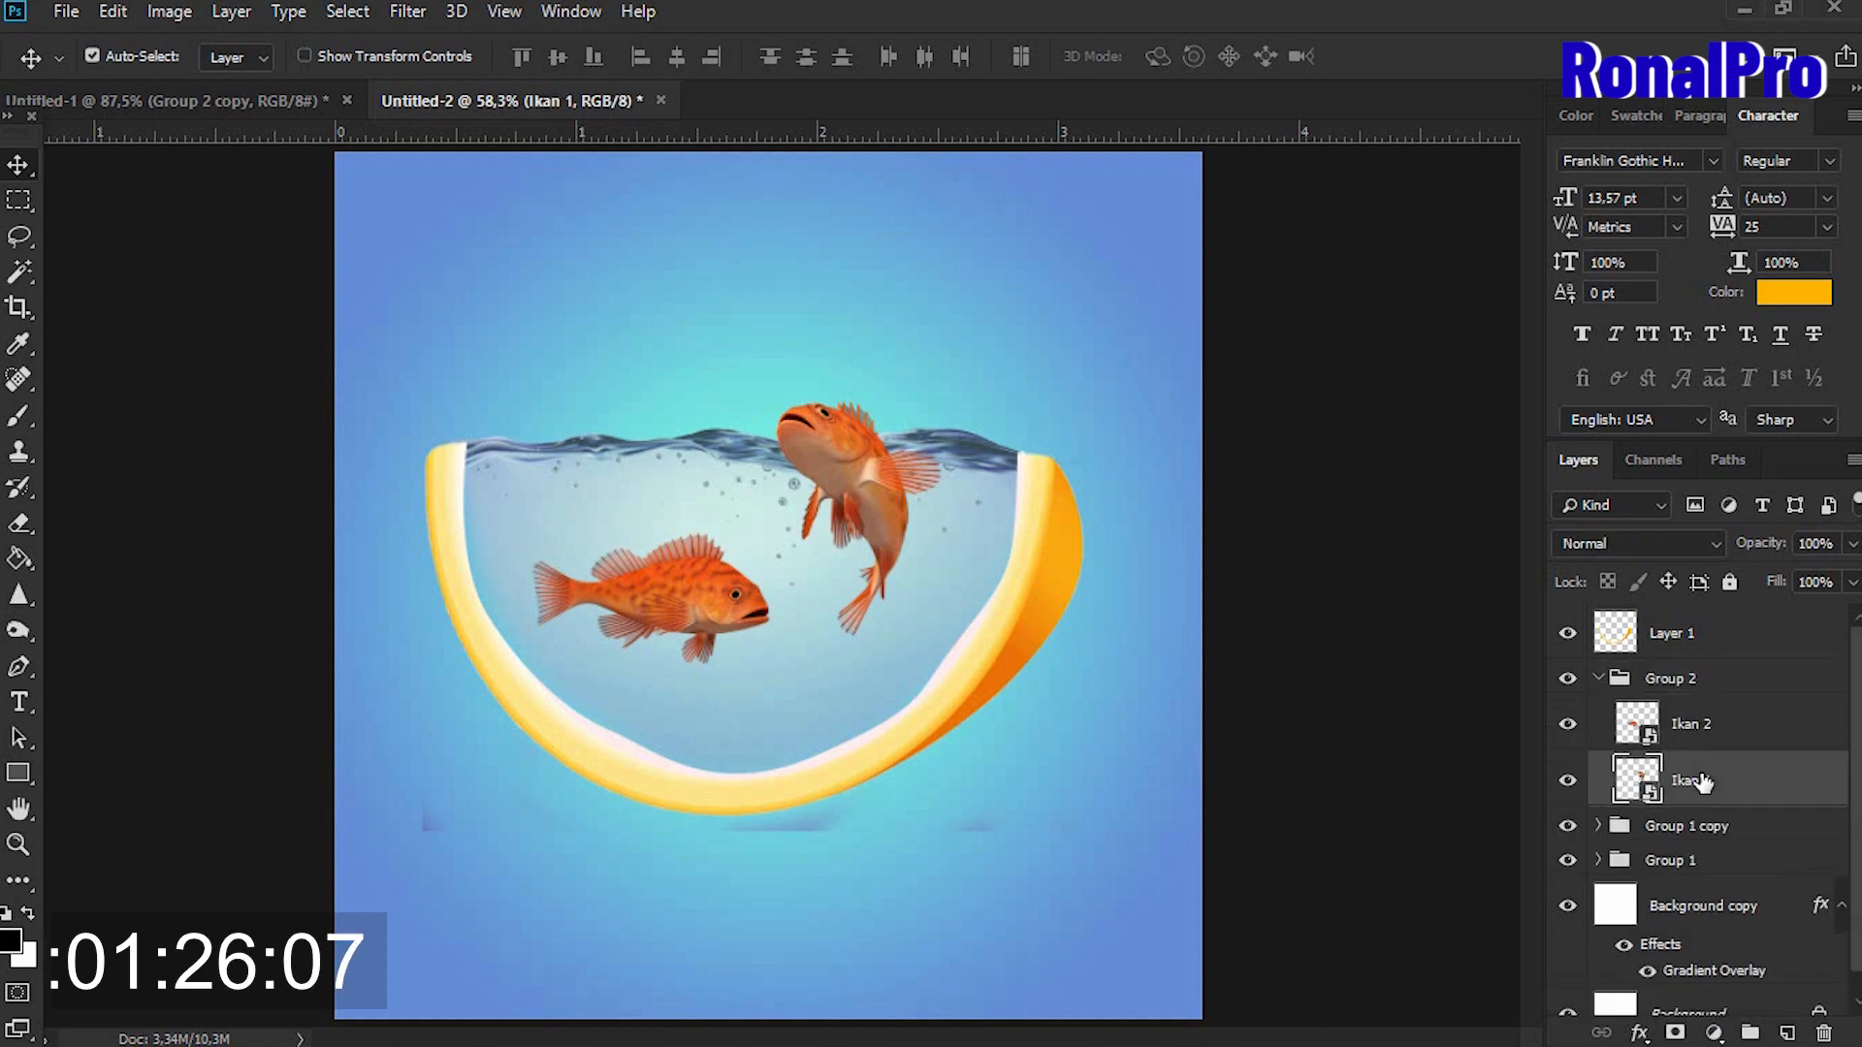
{"action": "left_click", "coordinate": [1600, 693]}
{"action": "left_click", "coordinate": [1600, 681]}
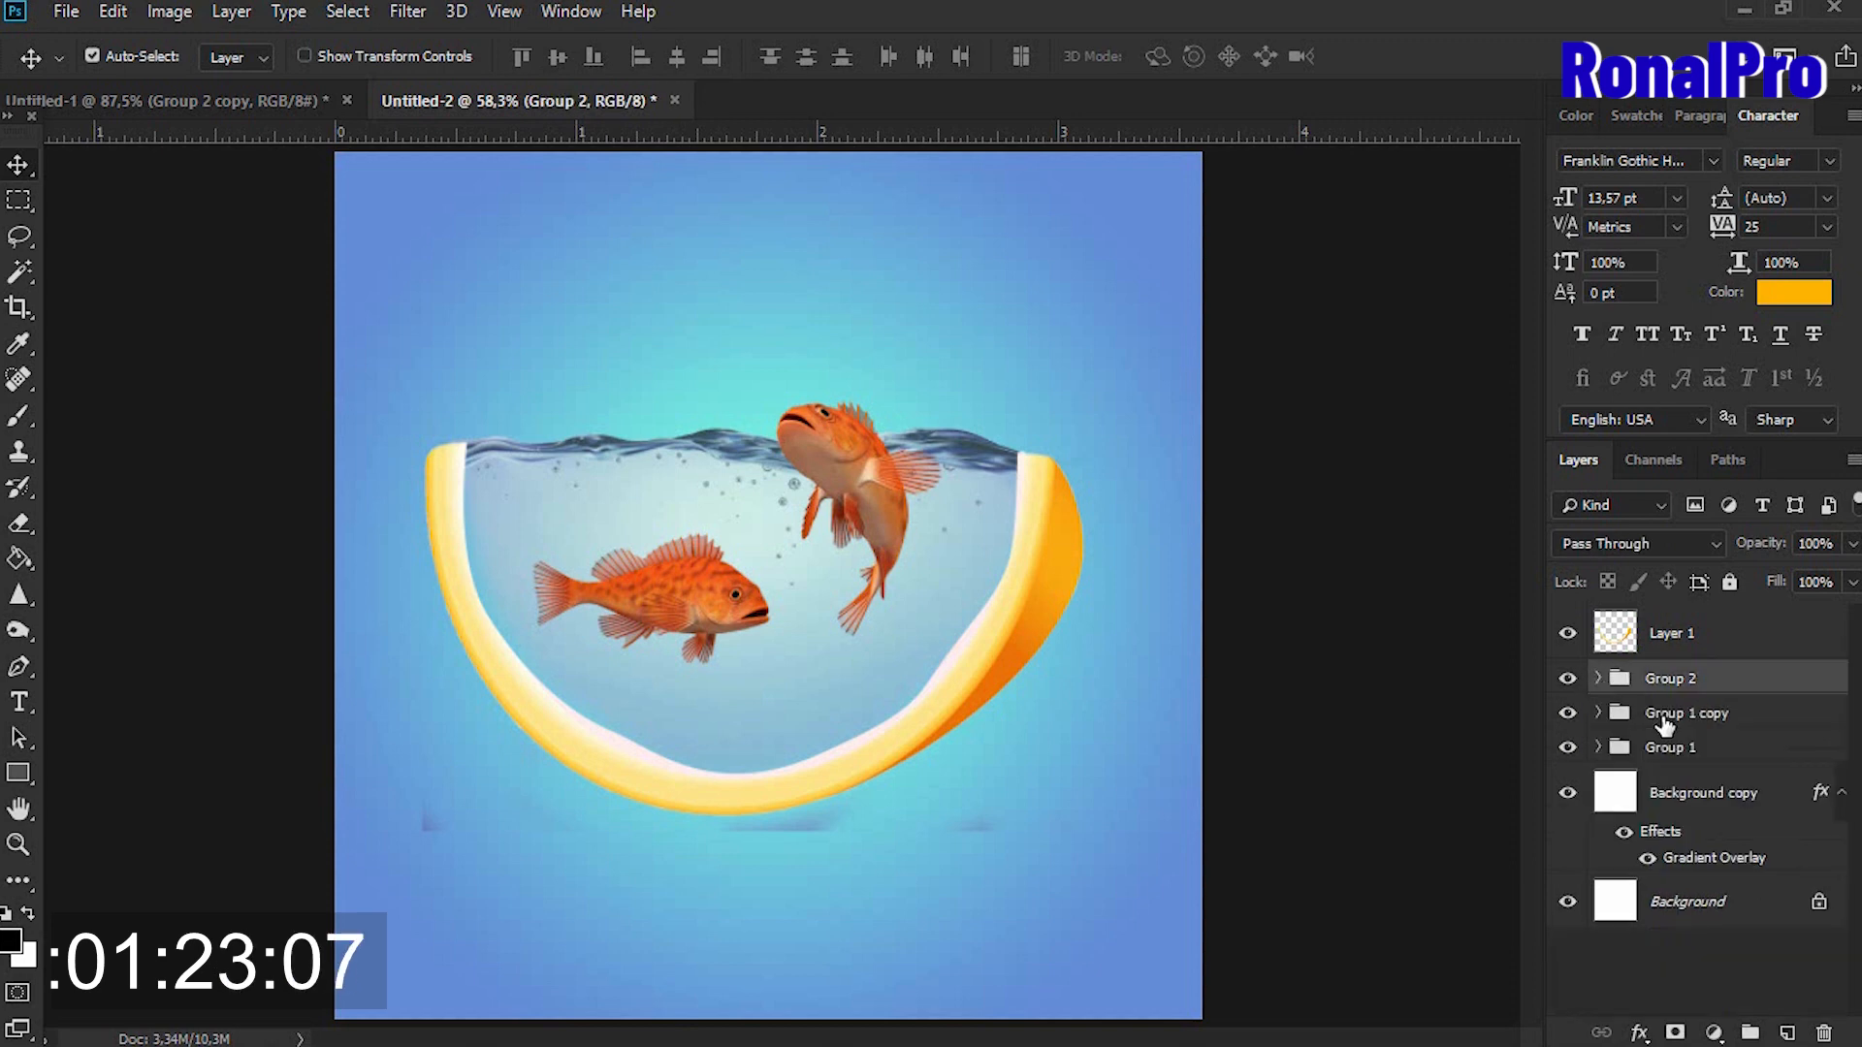
{"action": "left_click", "coordinate": [1664, 718]}
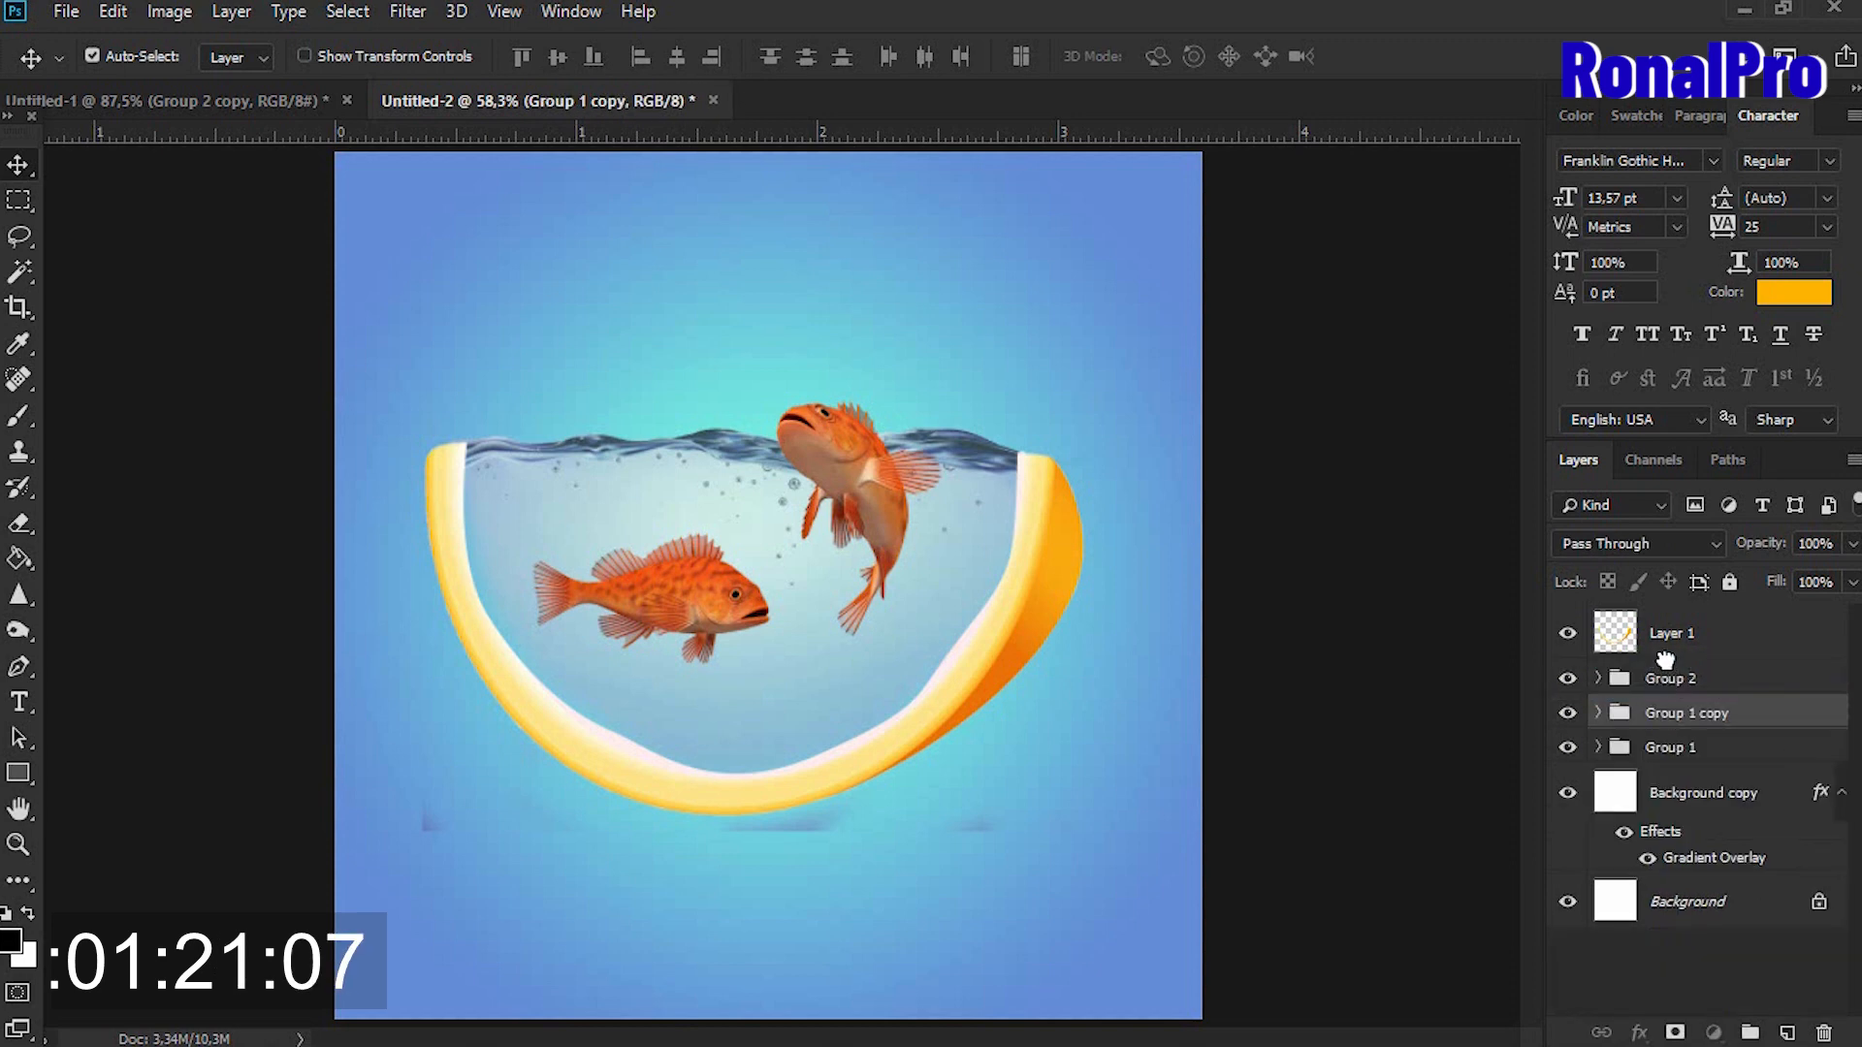
{"action": "left_click_drag", "start_coordinate": [1665, 661], "coordinate": [1664, 668]}
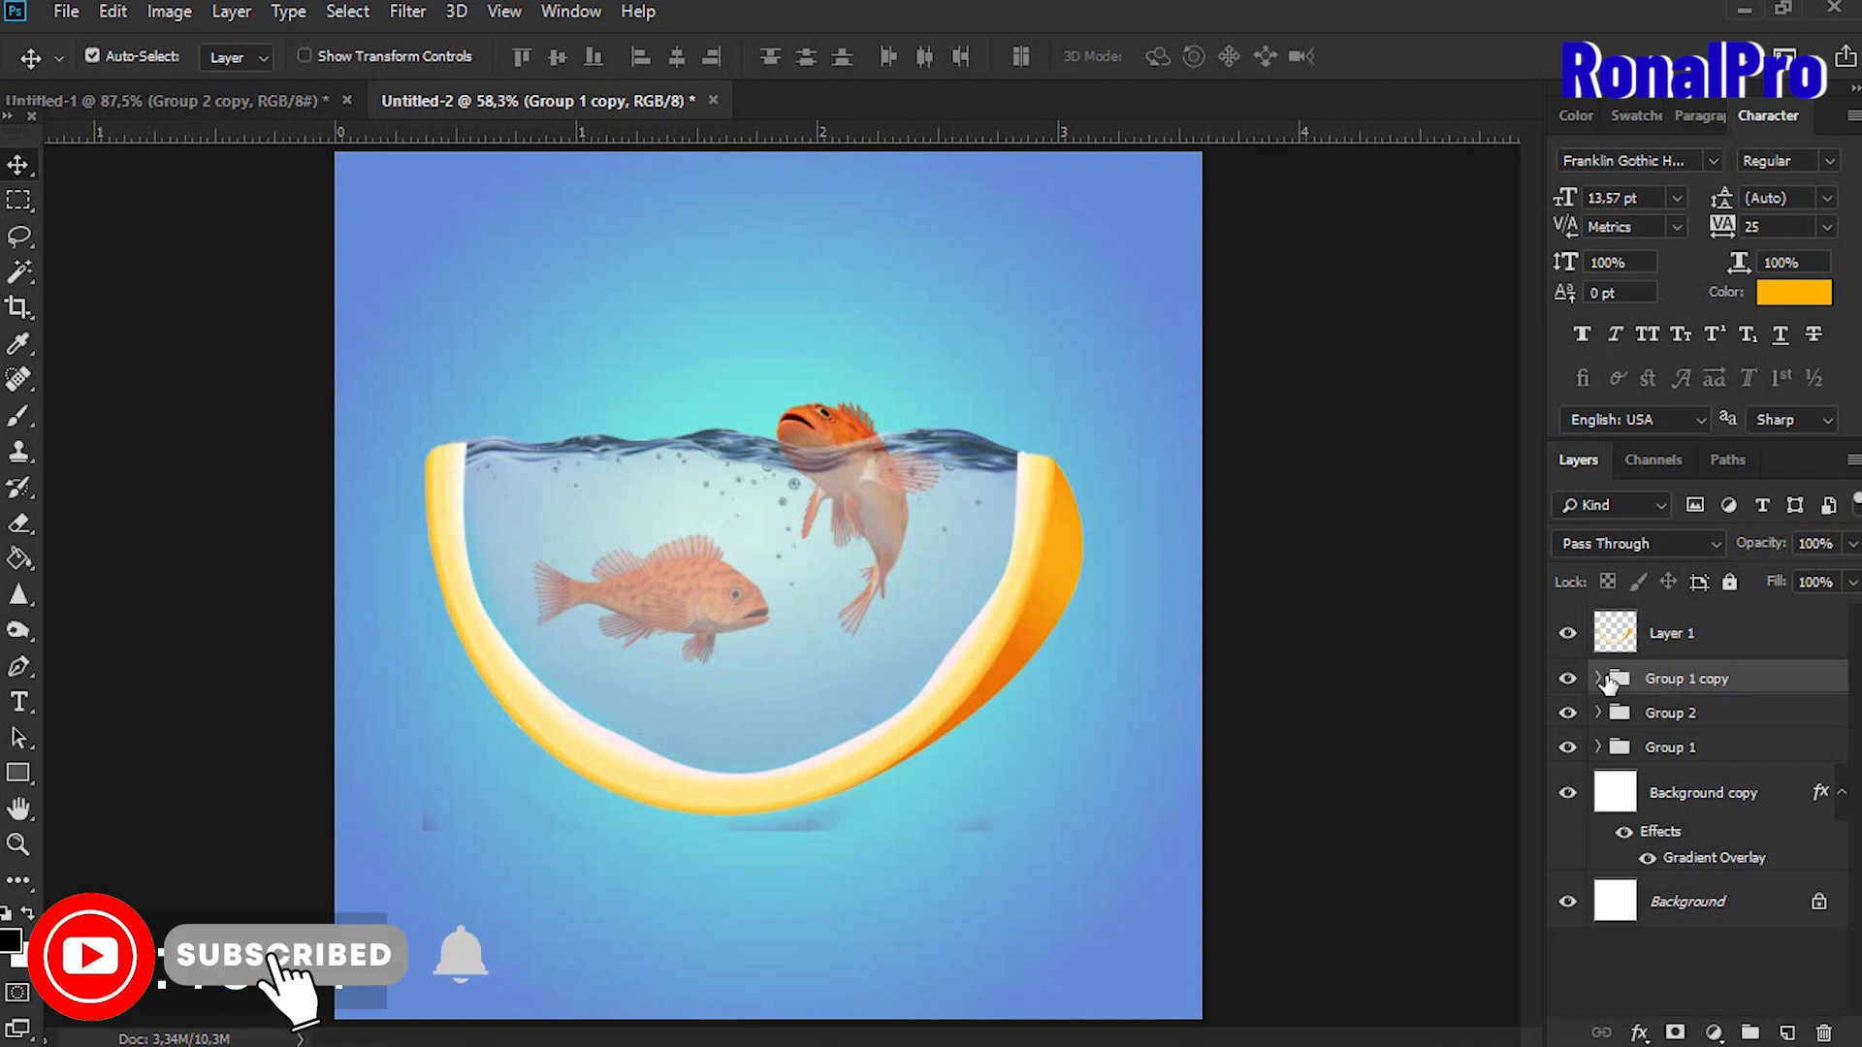
Set the Air layer inside Group 1 copy to Screen blend mode at 41% opacity.
{"action": "left_click", "coordinate": [1600, 679]}
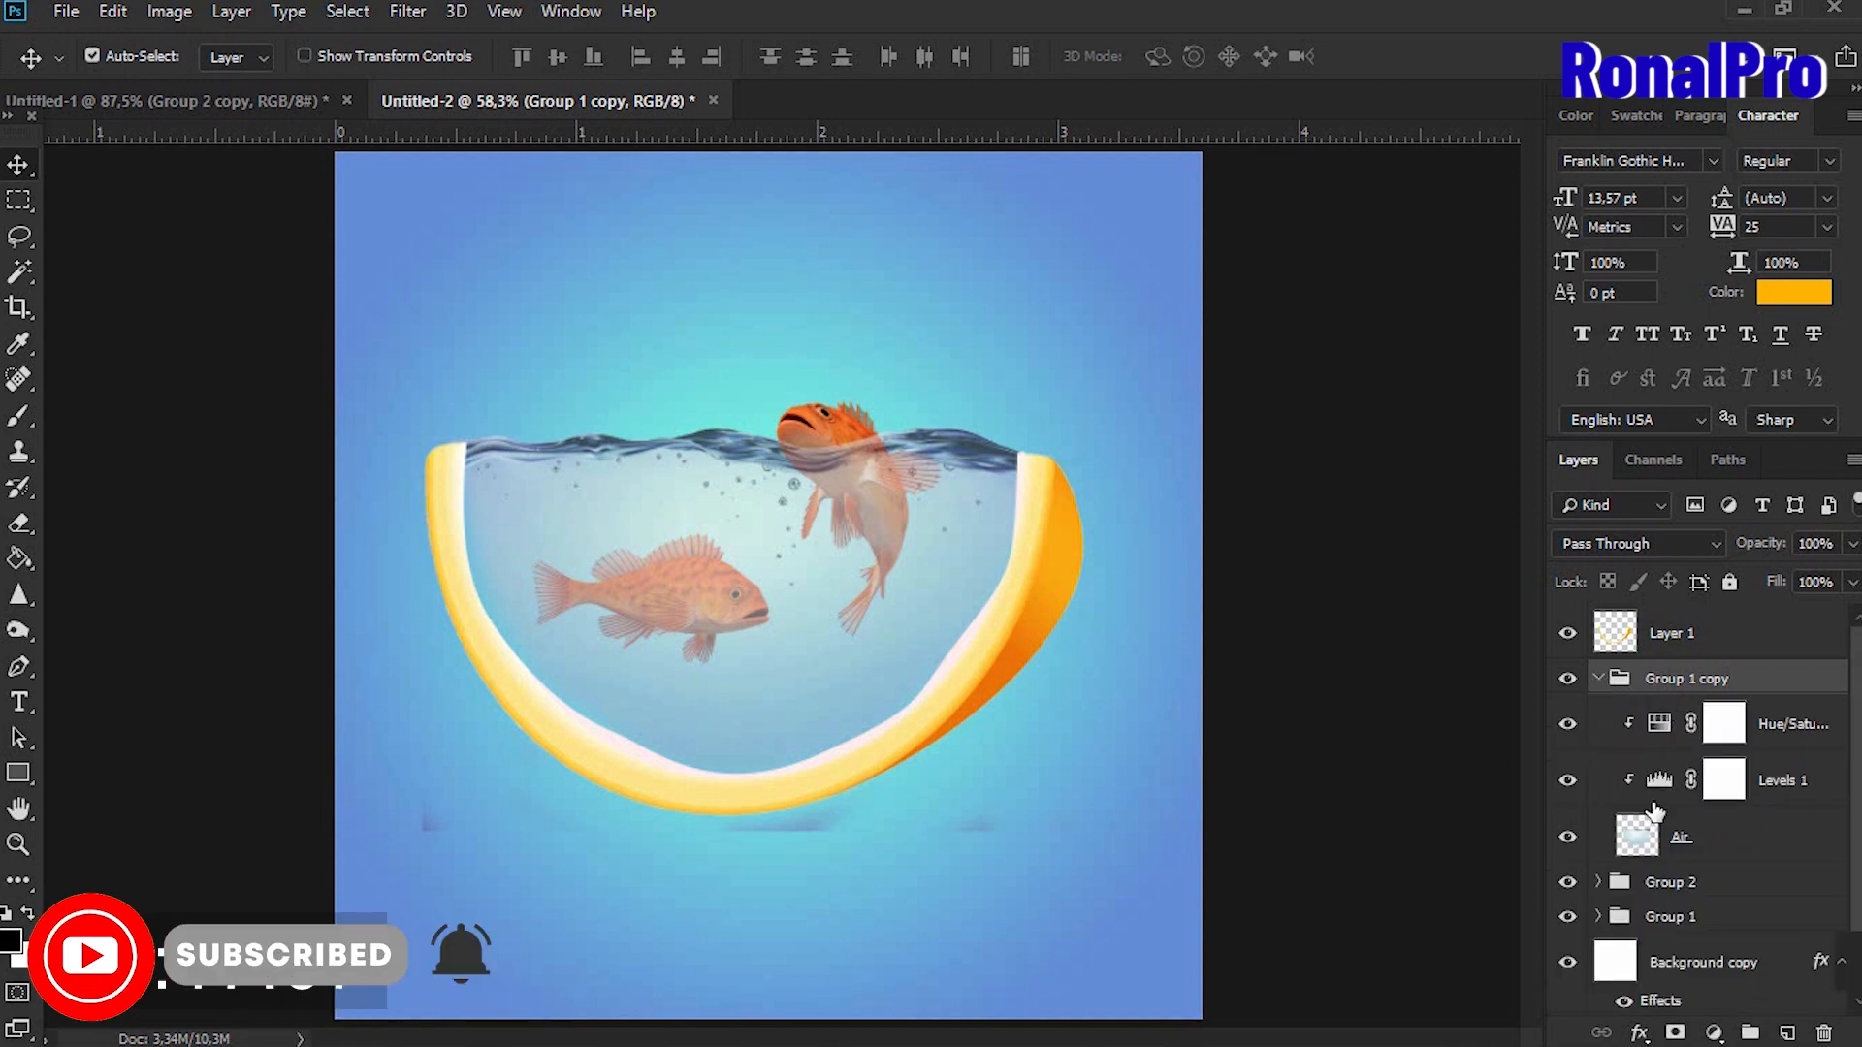
{"action": "left_click", "coordinate": [1717, 840]}
{"action": "left_click", "coordinate": [1654, 551]}
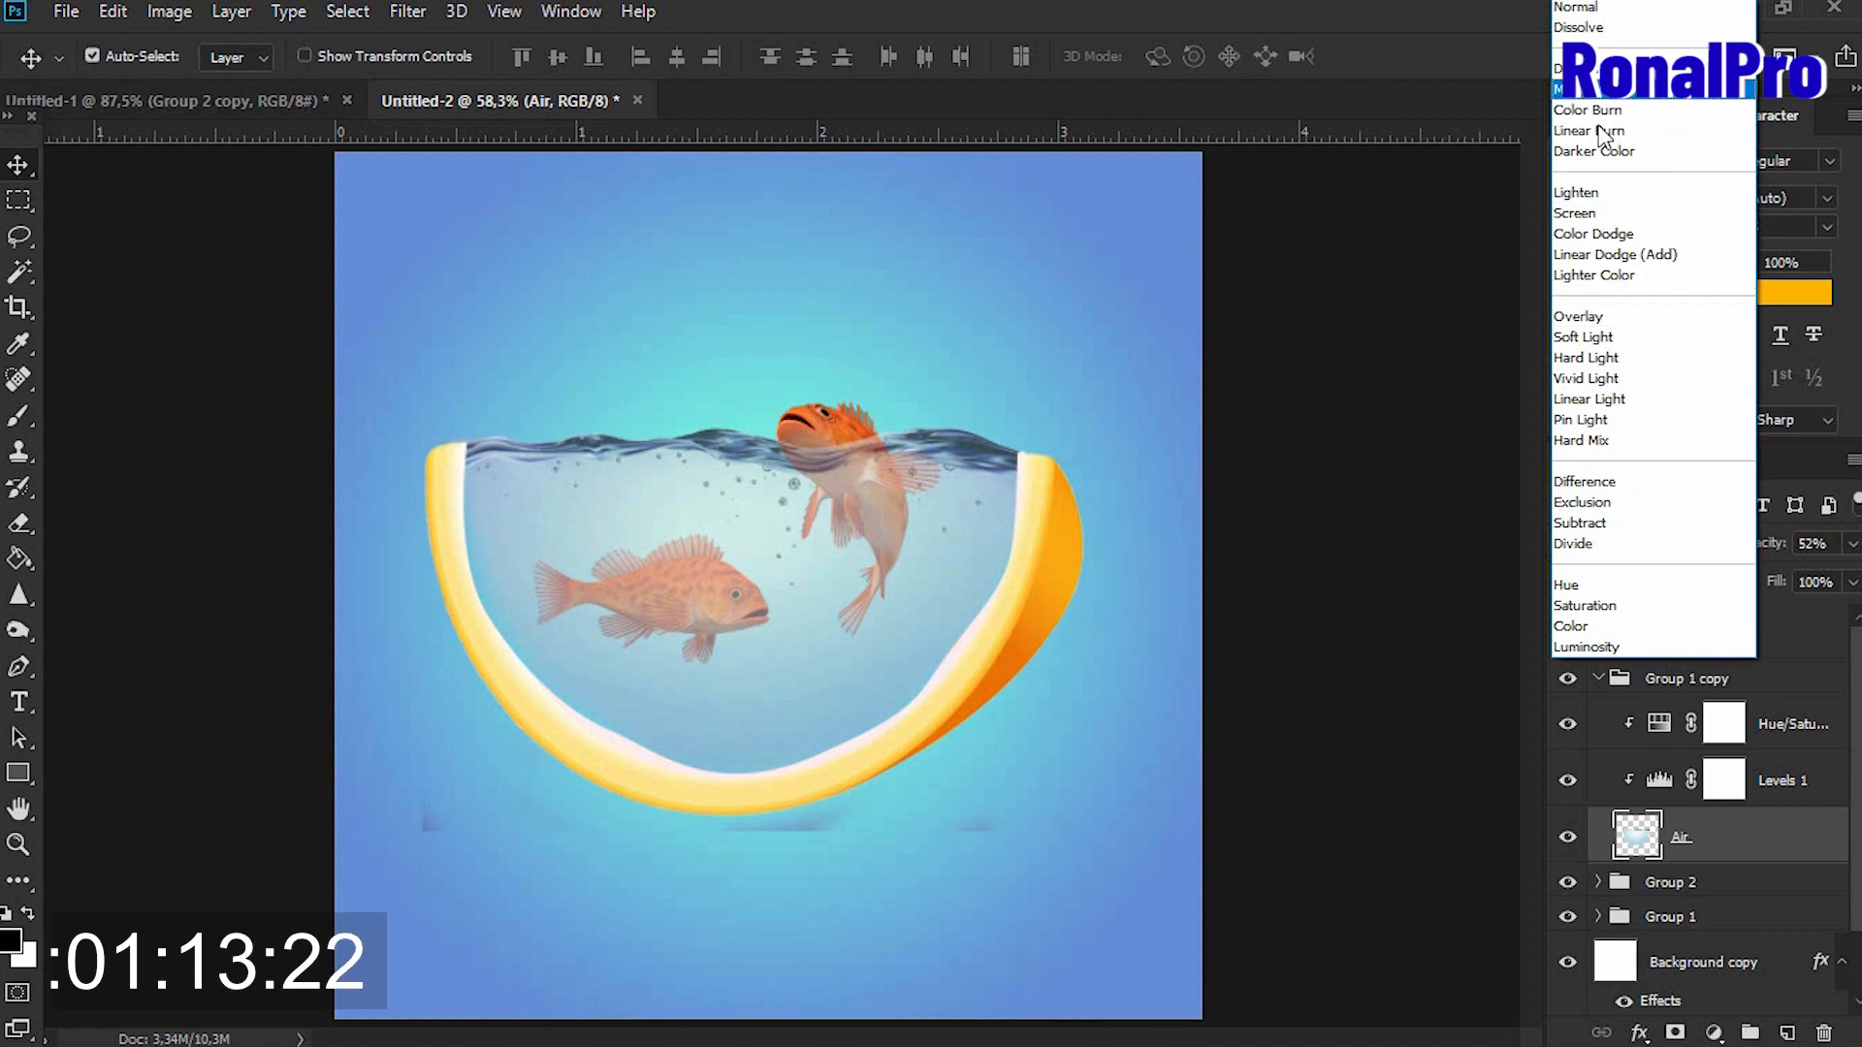
{"action": "left_click", "coordinate": [1596, 213]}
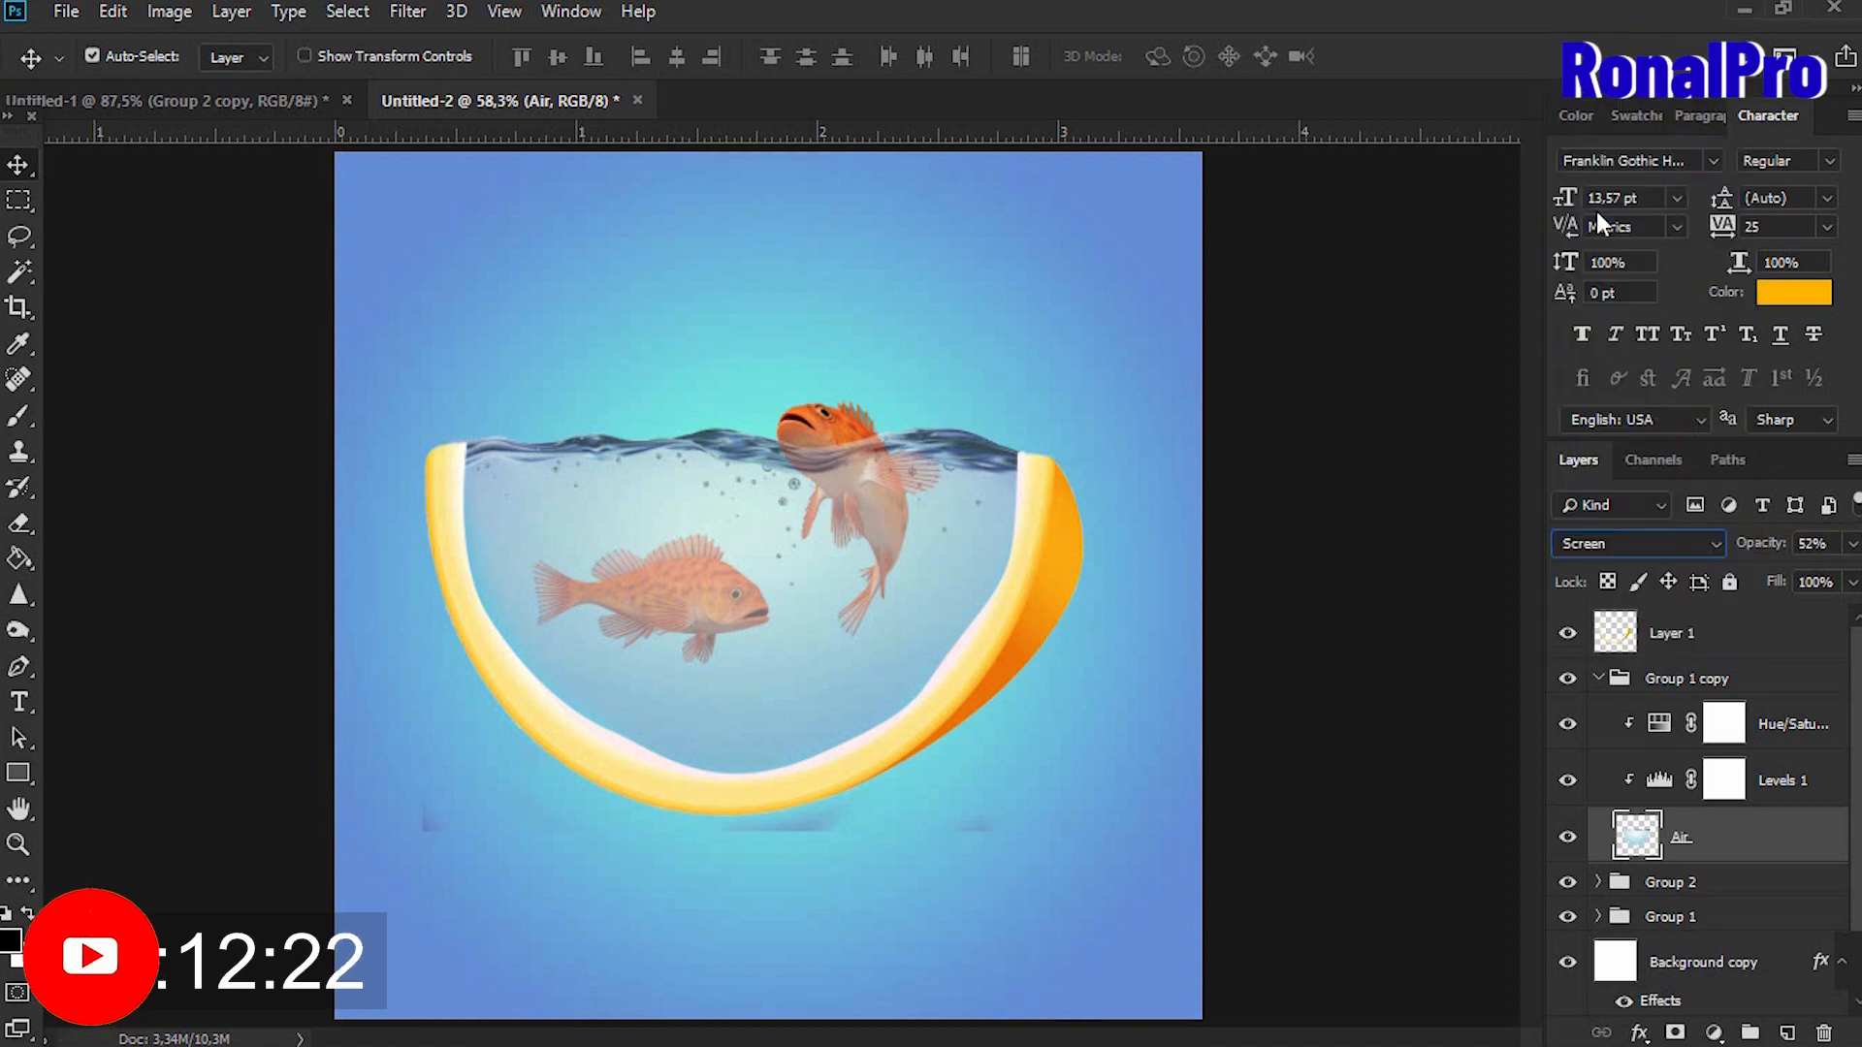
{"action": "left_click", "coordinate": [1852, 543]}
{"action": "mouse_move", "coordinate": [1813, 575]}
{"action": "left_mouse_down"}
{"action": "mouse_move", "coordinate": [1851, 575]}
{"action": "mouse_move", "coordinate": [1777, 583]}
{"action": "left_mouse_up"}
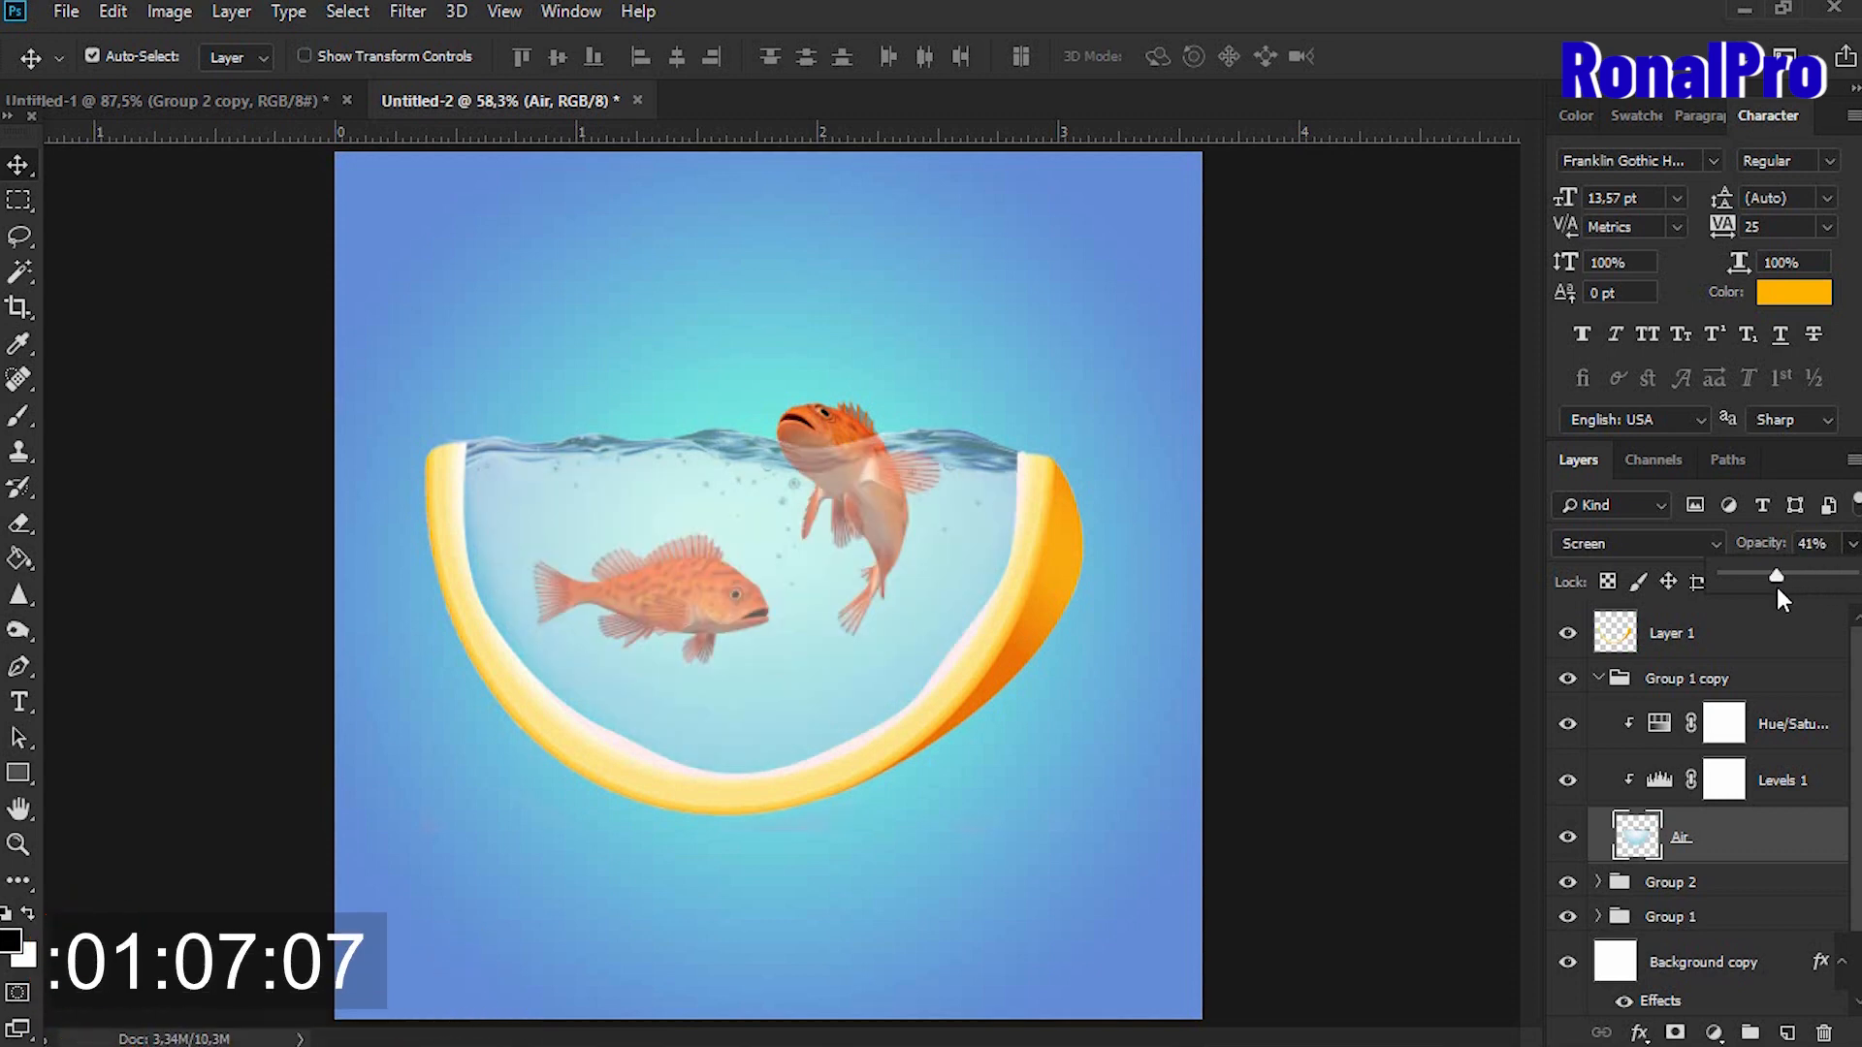
{"action": "left_click", "coordinate": [1859, 672]}
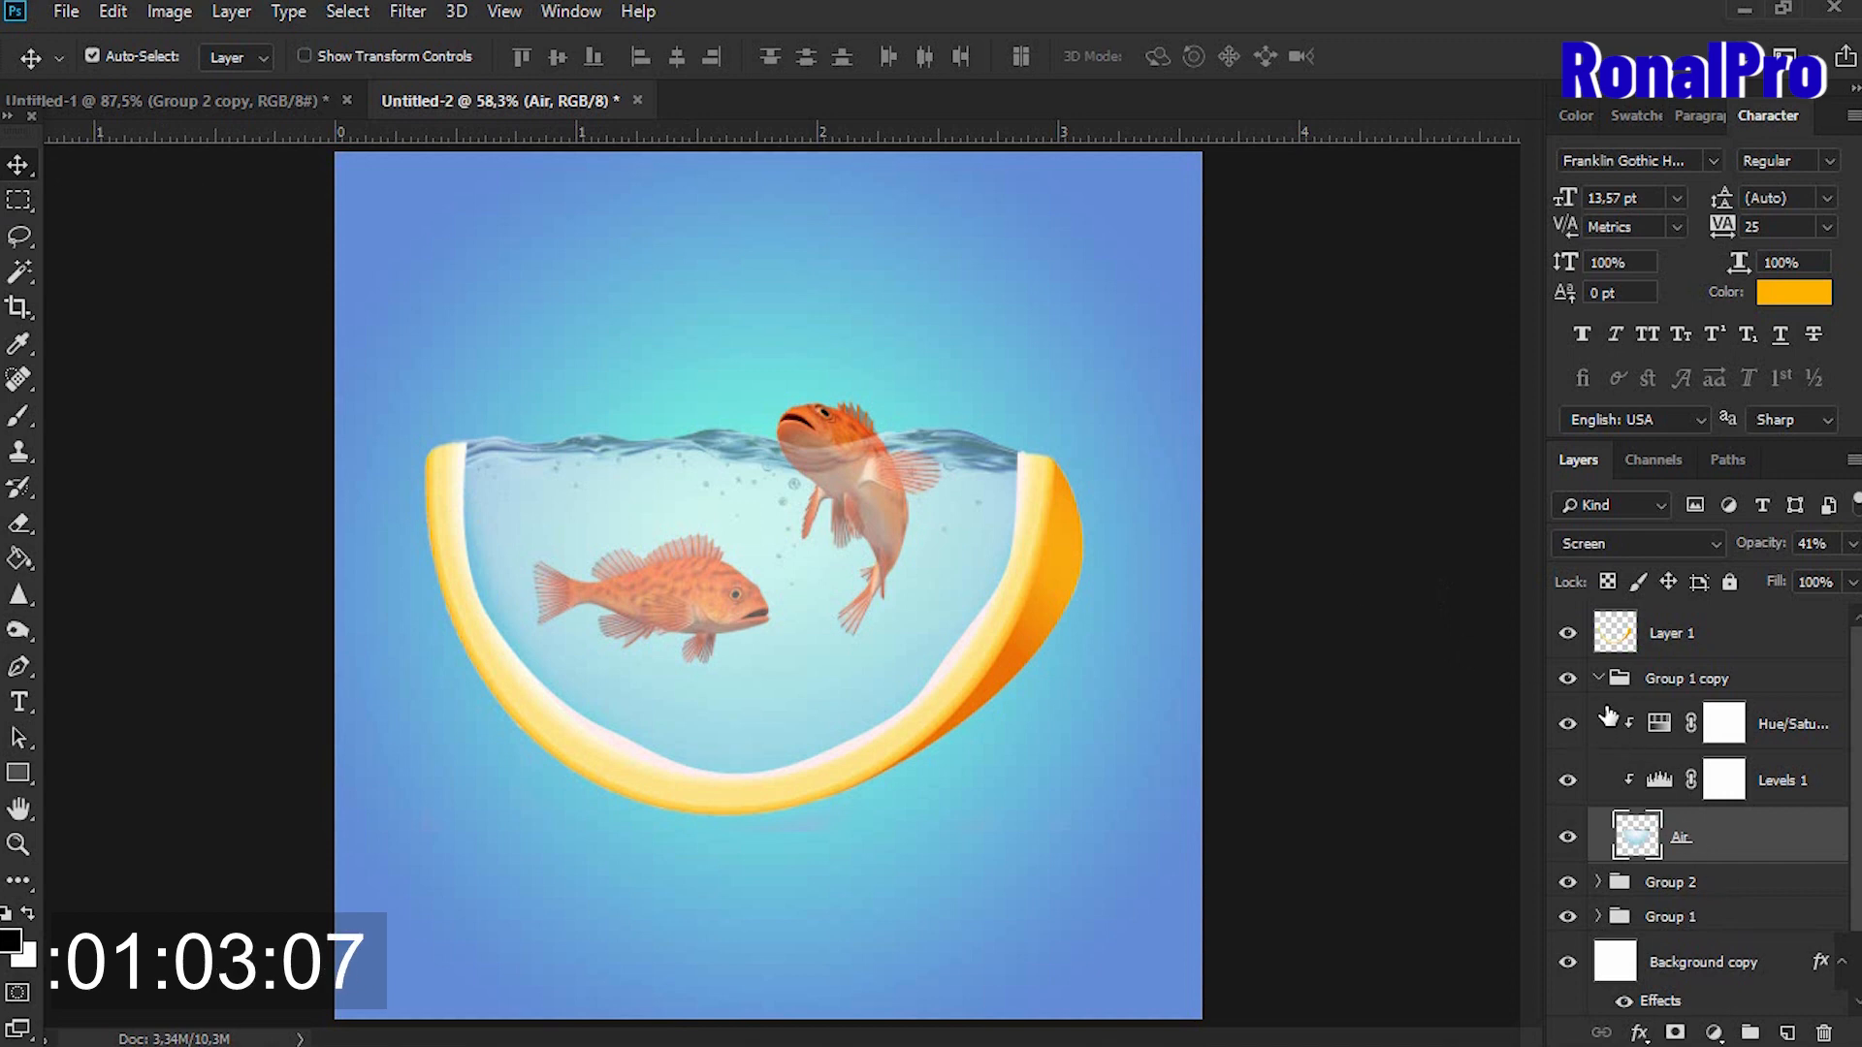
{"action": "left_click", "coordinate": [1598, 679]}
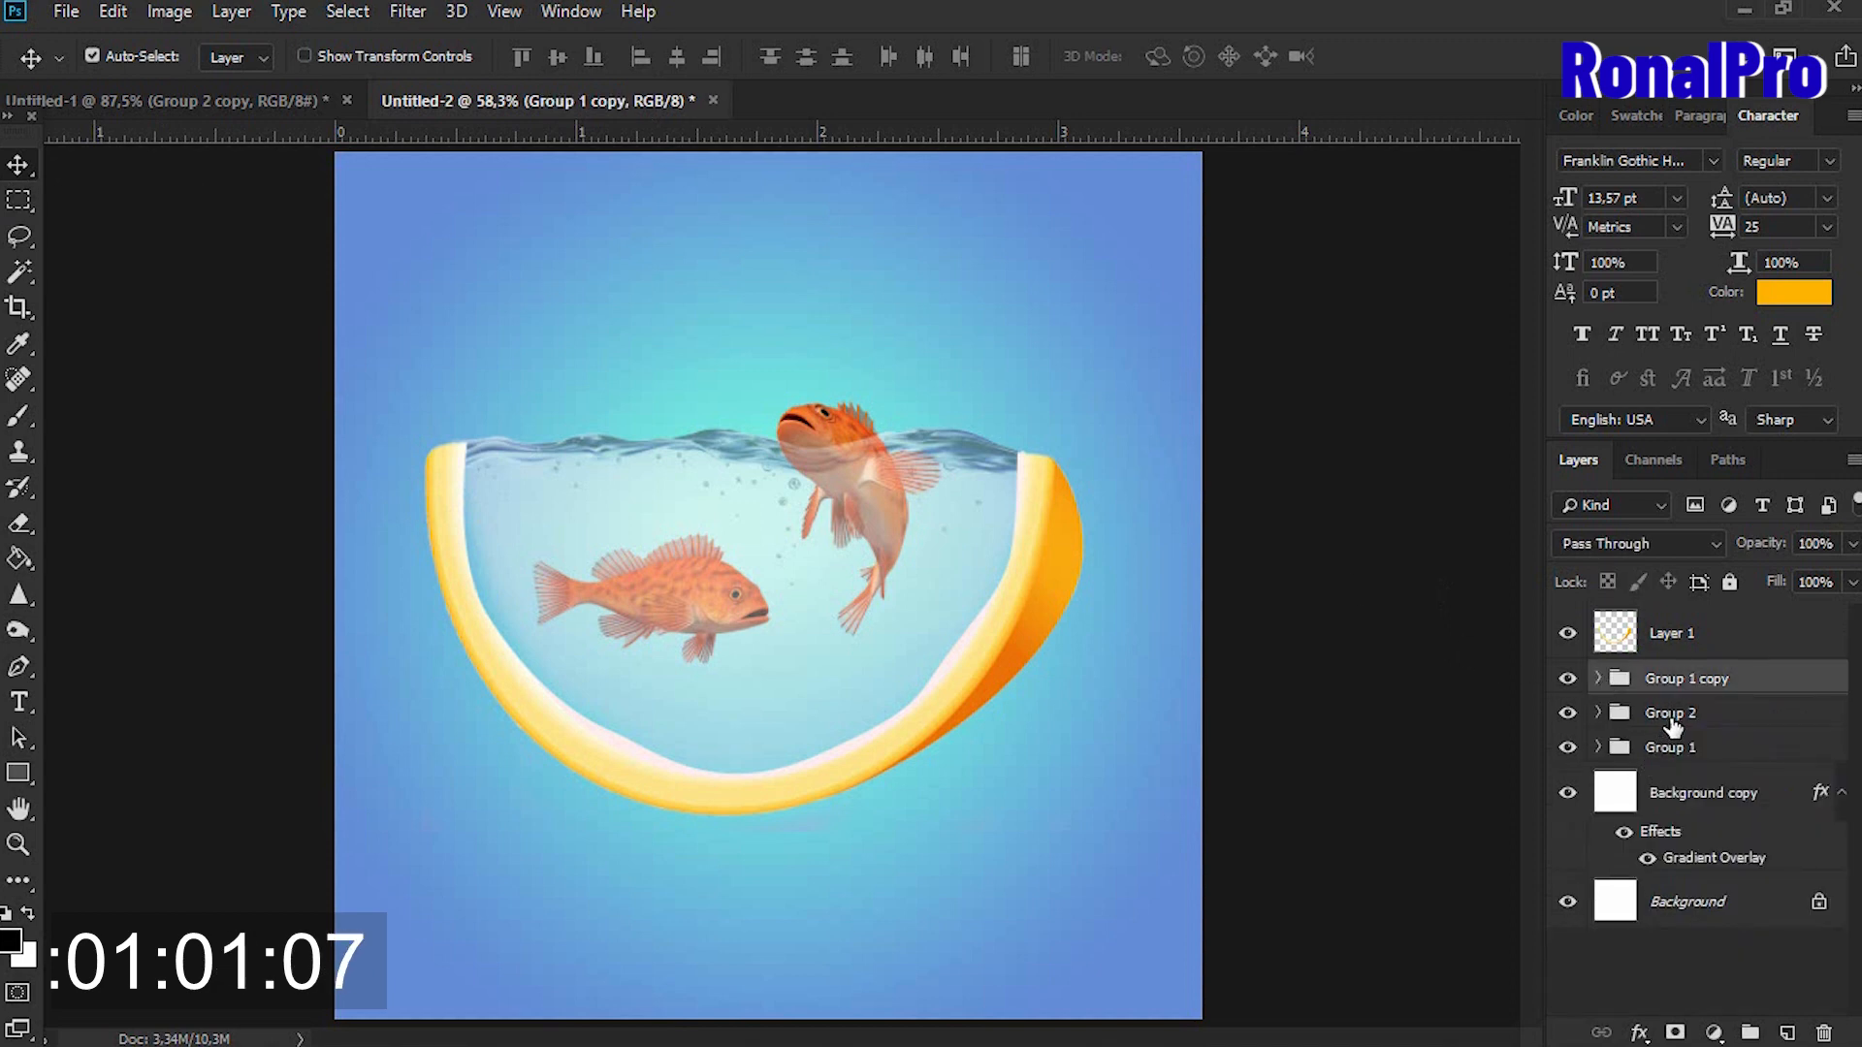
Move the Ikan 1 fish in Group 2 slightly upward so its head and upper body rise above the water surface.
{"action": "left_click", "coordinate": [1671, 718]}
{"action": "left_click", "coordinate": [1598, 714]}
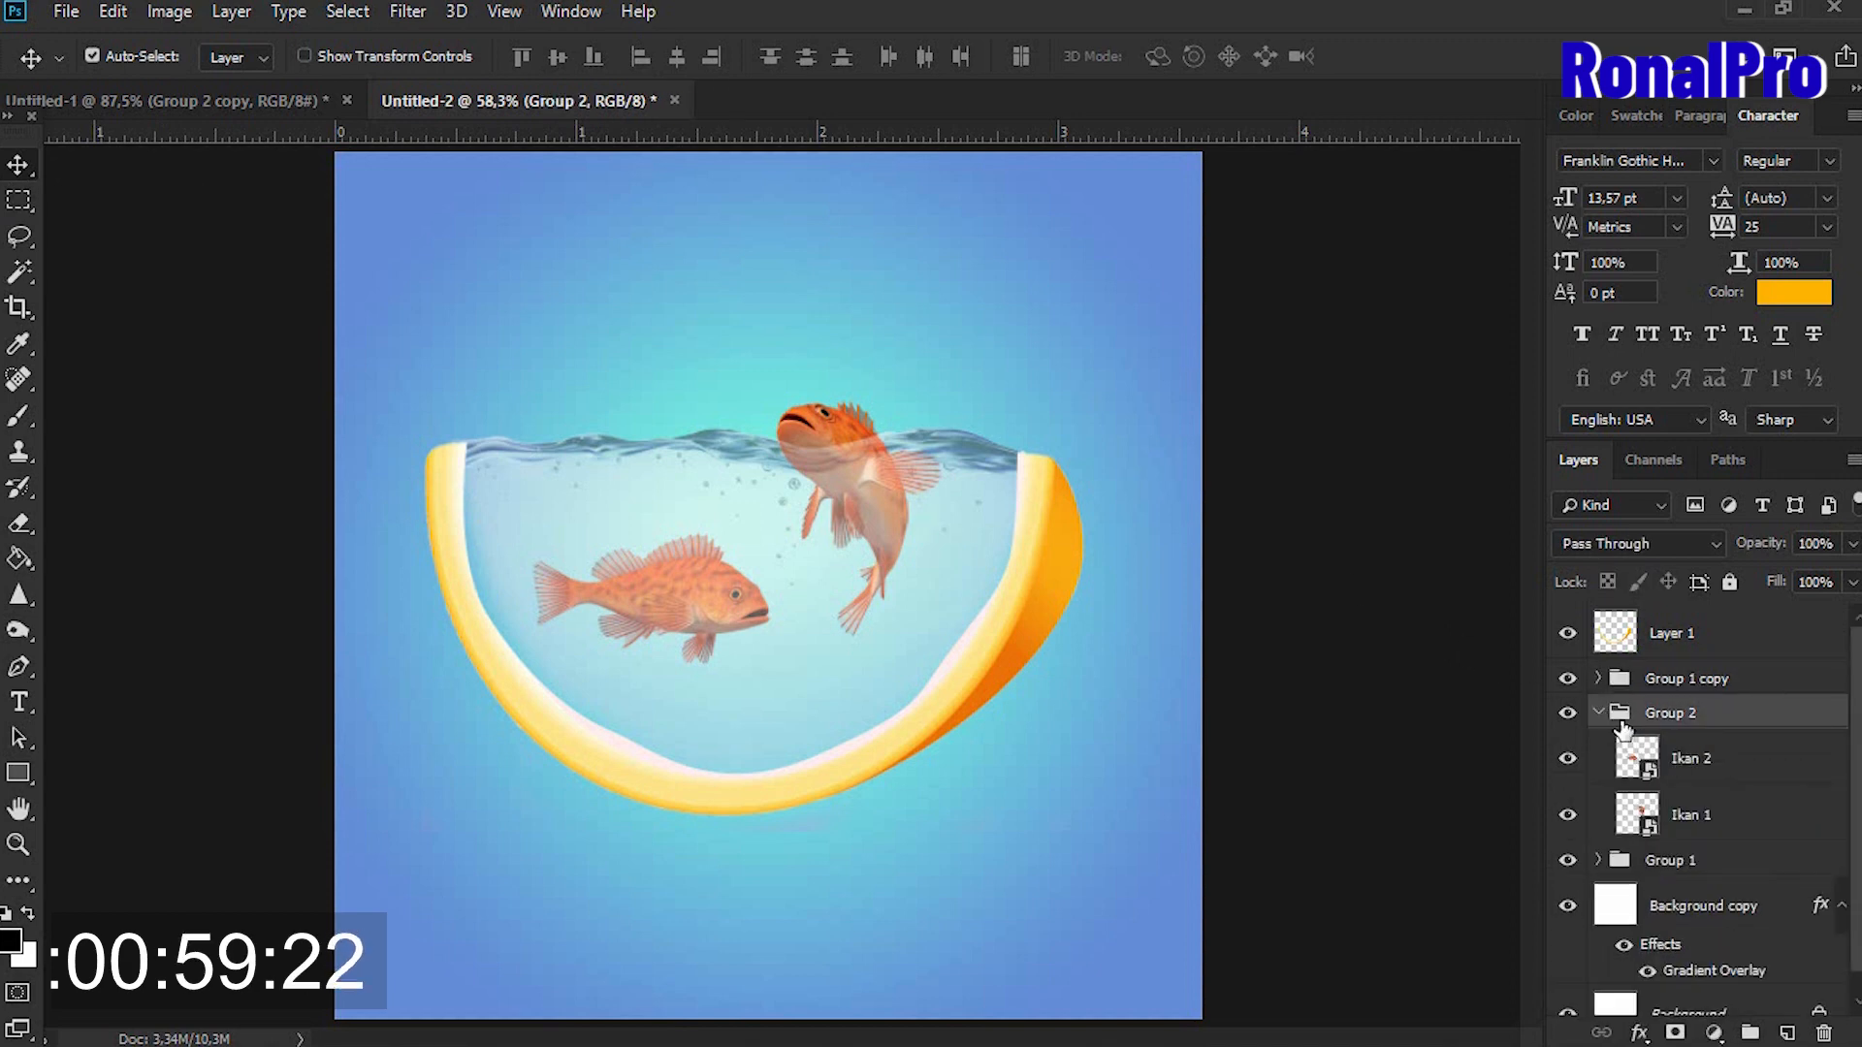
{"action": "left_click", "coordinate": [1692, 813]}
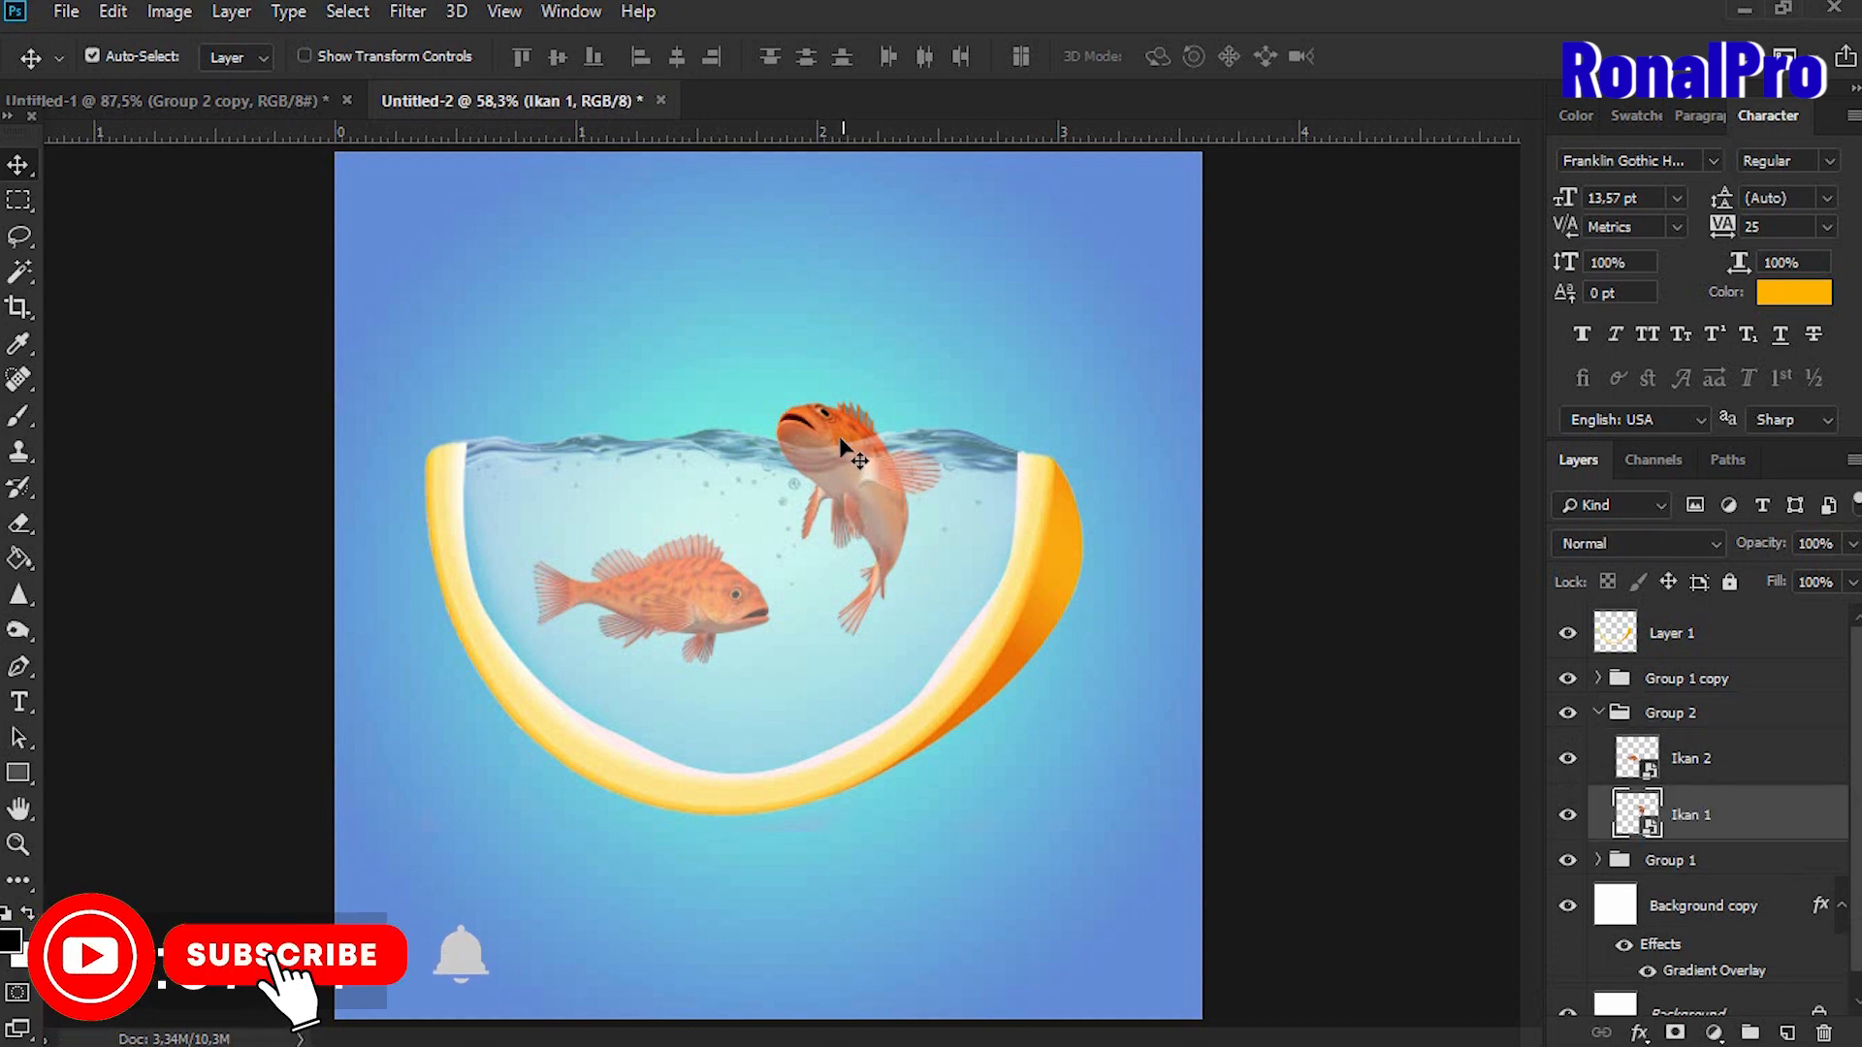
{"action": "left_click_drag", "start_coordinate": [839, 444], "coordinate": [840, 411]}
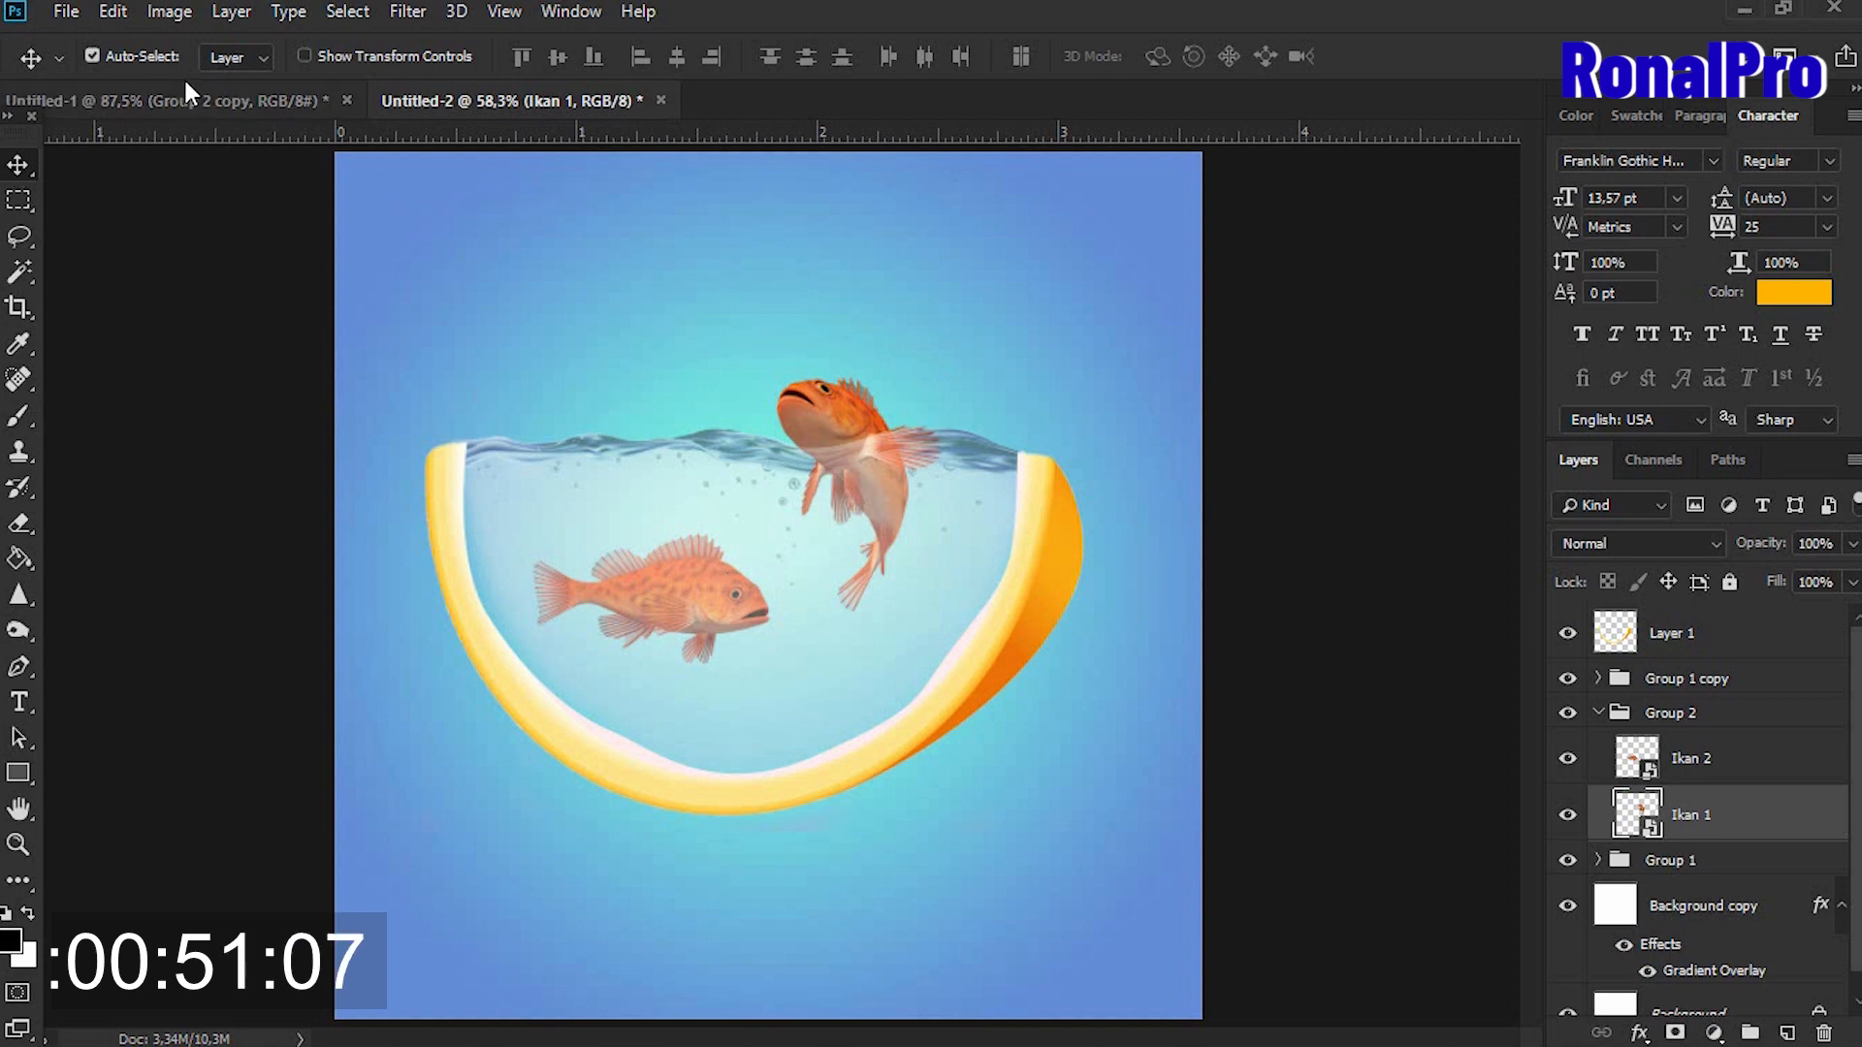
{"action": "left_click", "coordinate": [212, 97]}
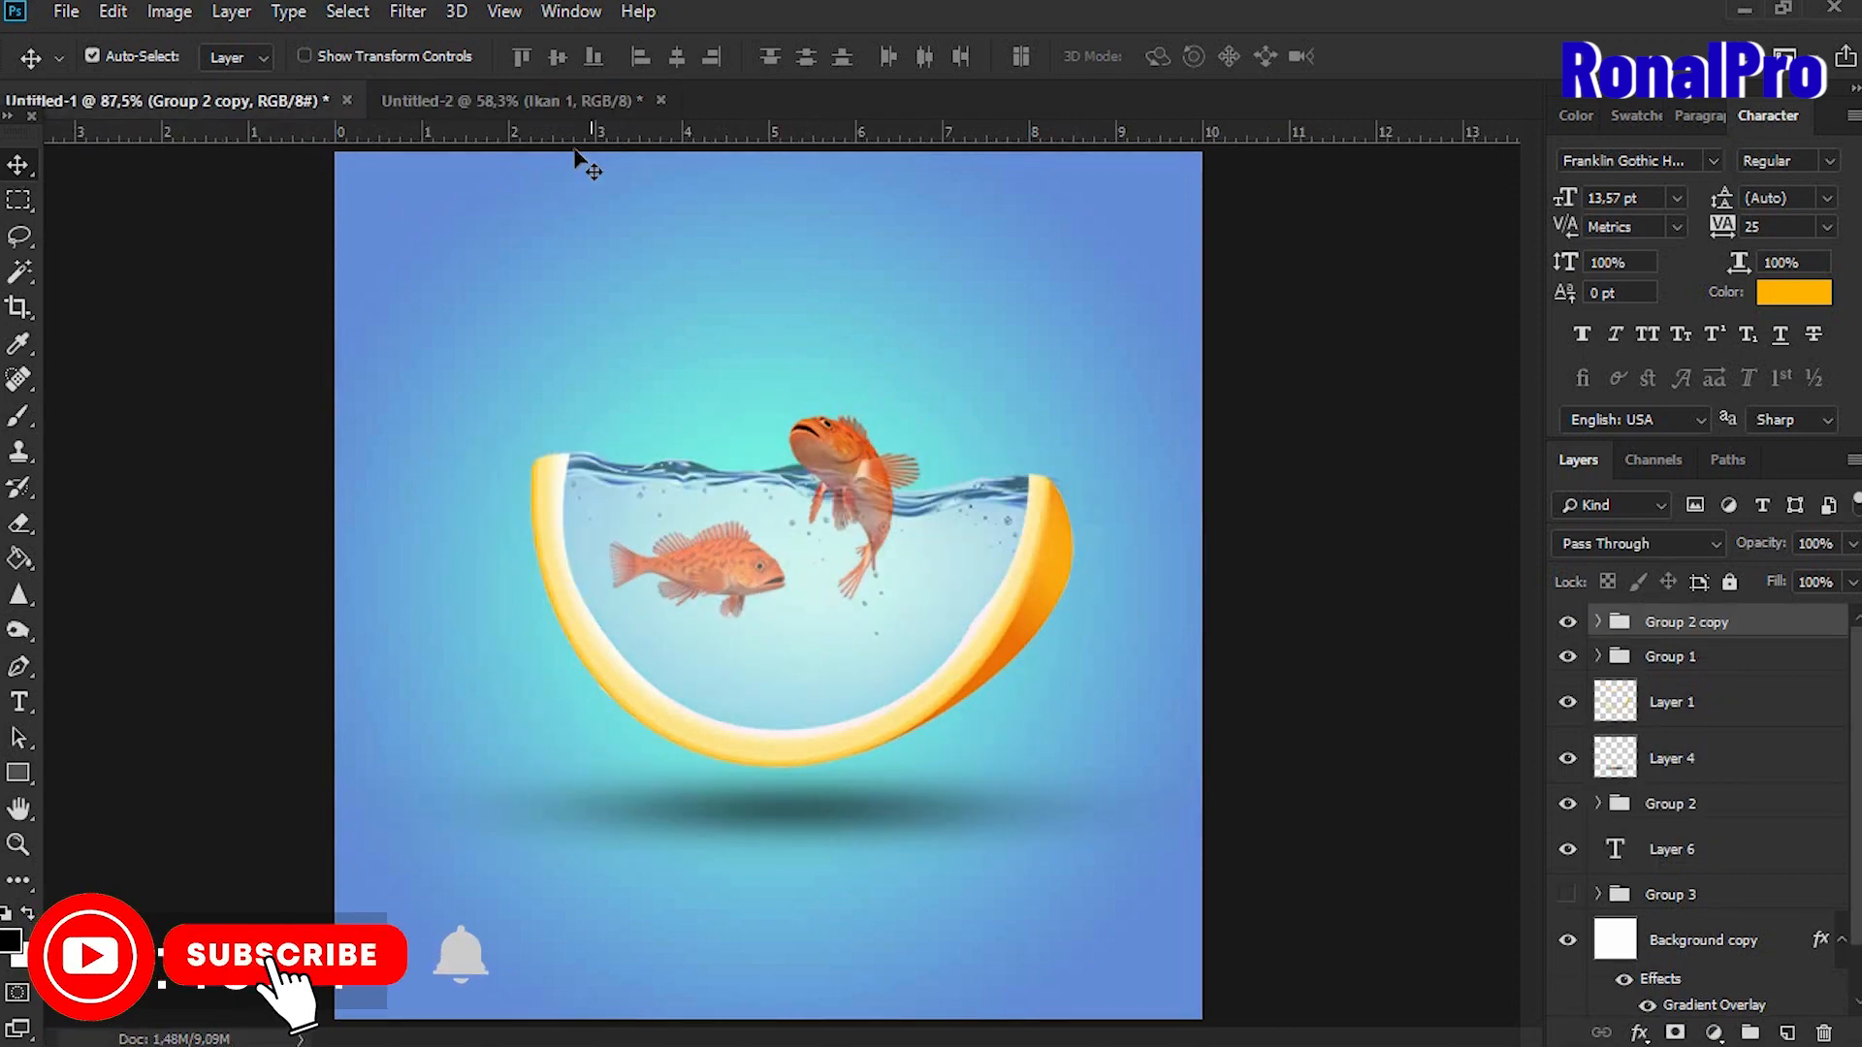
{"action": "left_click", "coordinate": [601, 100]}
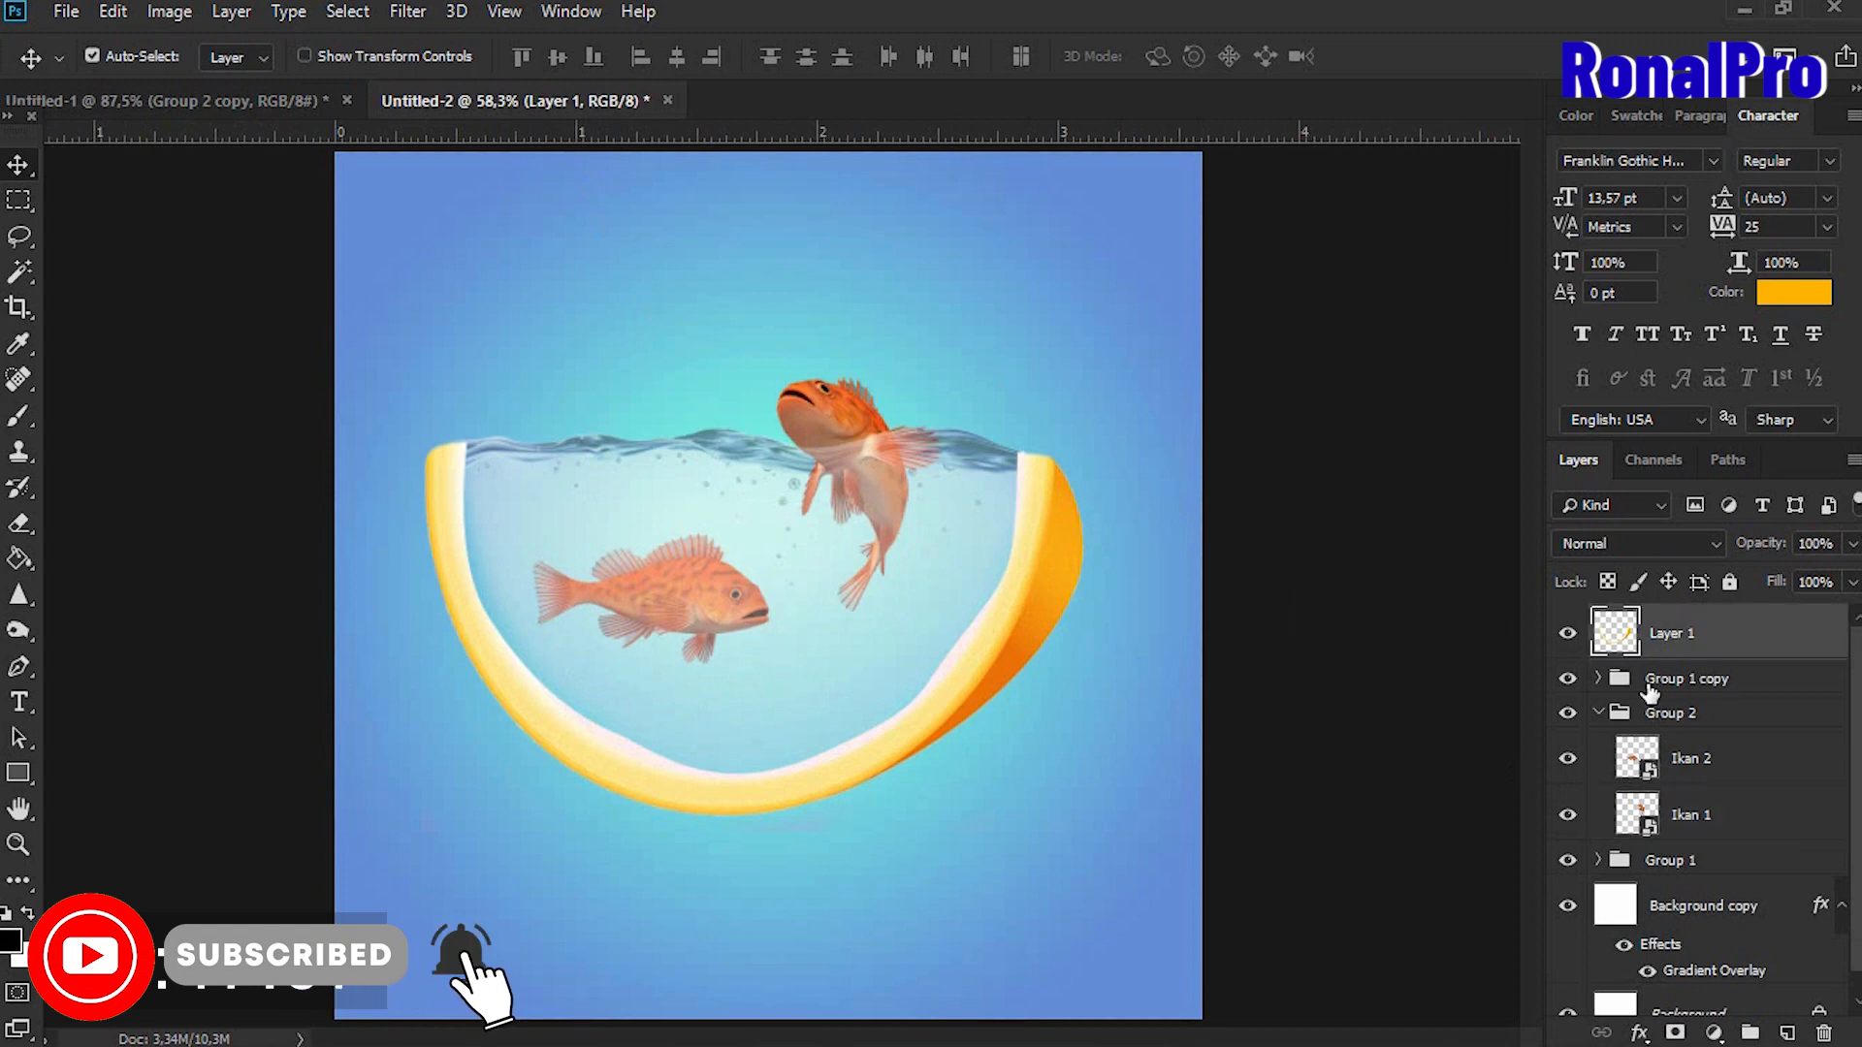
Add a new empty layer directly below Layer 1 and choose black (000000) as the foreground colour.
{"action": "left_click", "coordinate": [1787, 1033]}
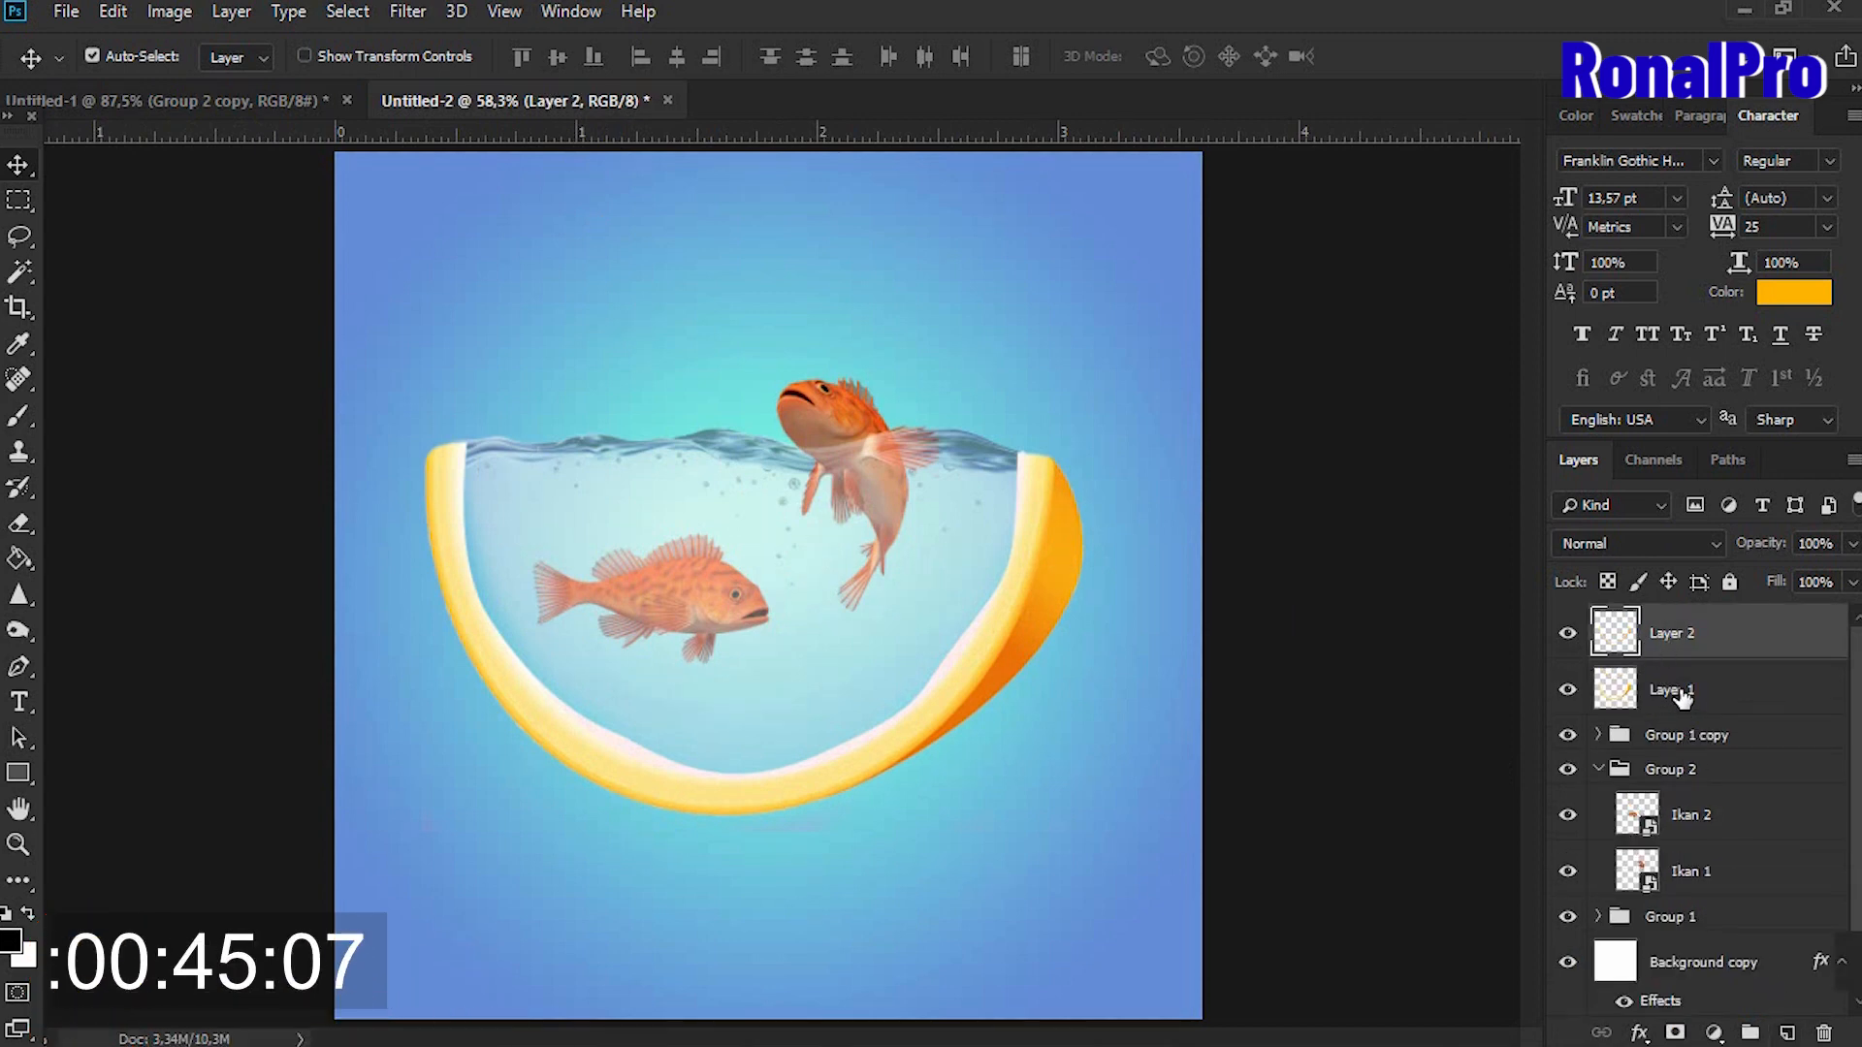
{"action": "left_click_drag", "start_coordinate": [1682, 644], "coordinate": [1700, 718]}
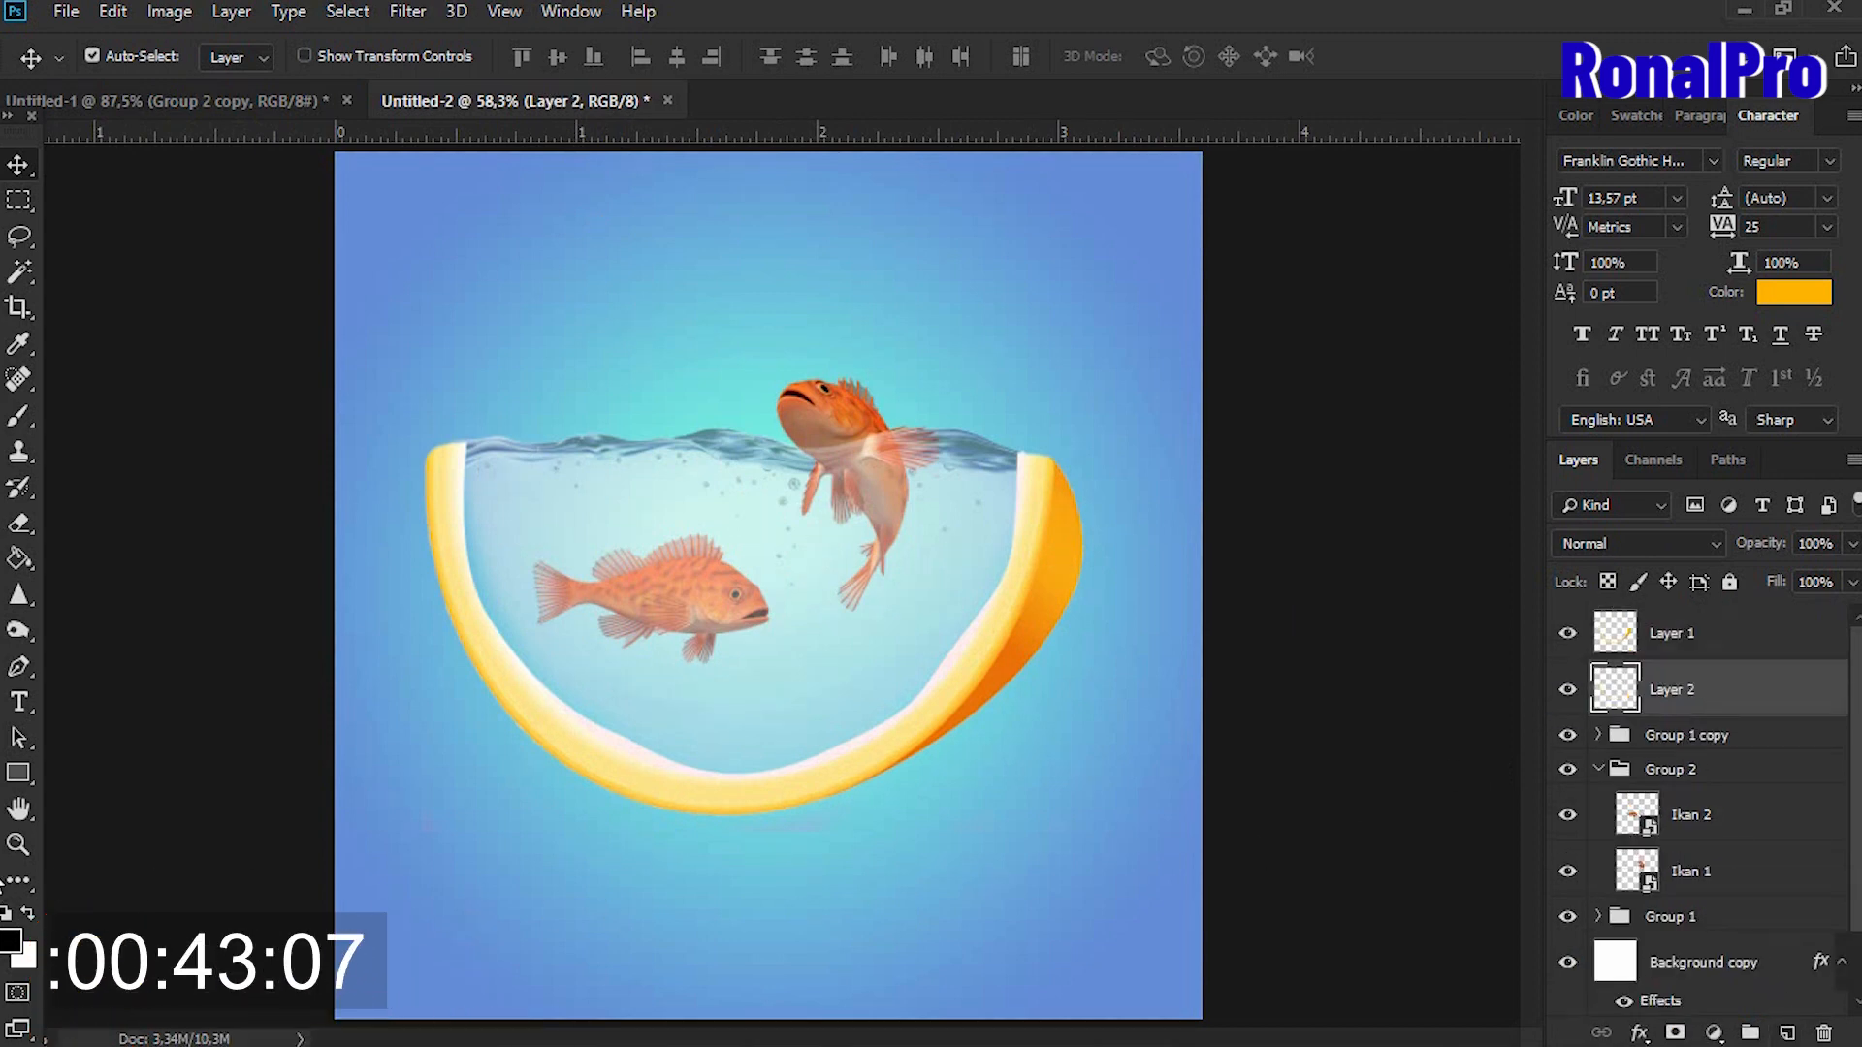
{"action": "left_click", "coordinate": [14, 939]}
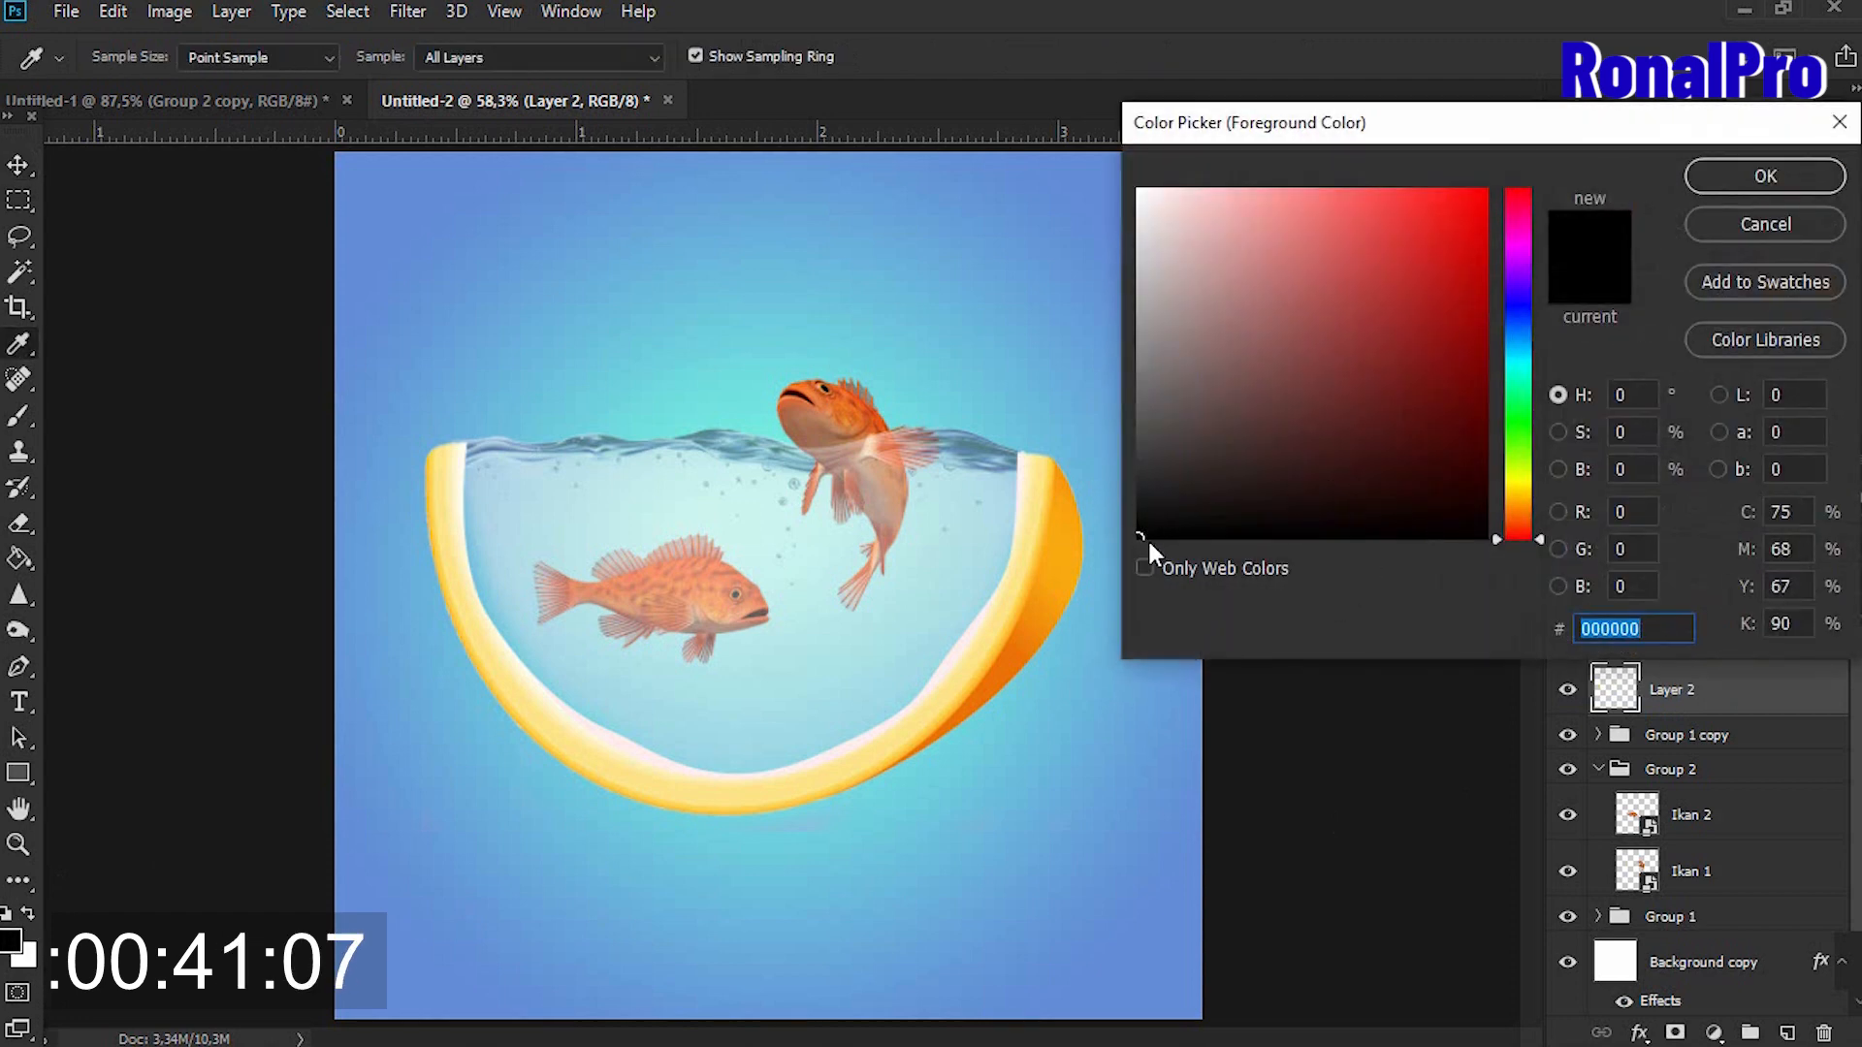
{"action": "left_click_drag", "start_coordinate": [1142, 534], "coordinate": [1112, 555]}
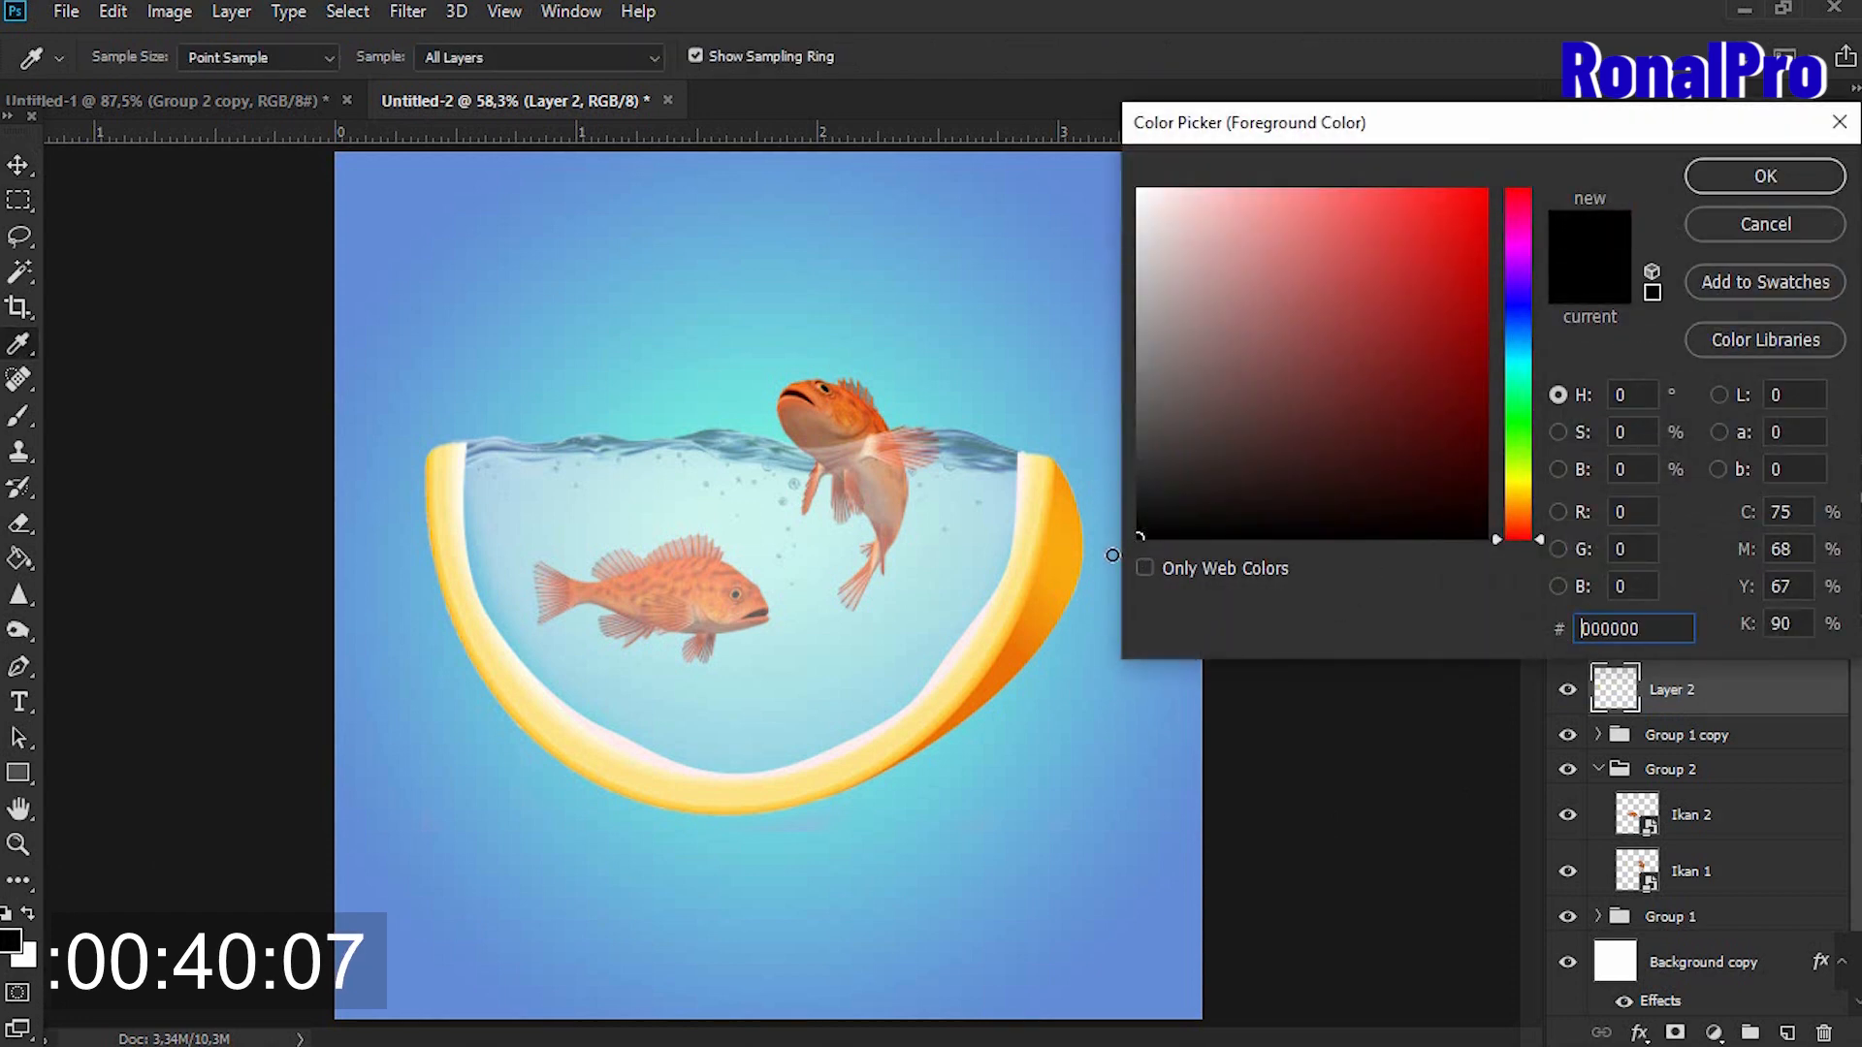
{"action": "left_click", "coordinate": [1704, 177]}
Flatten the Soft Round brush tip into a thin, slightly tilted ellipse and enlarge it to 600 px.
{"action": "left_click", "coordinate": [18, 418]}
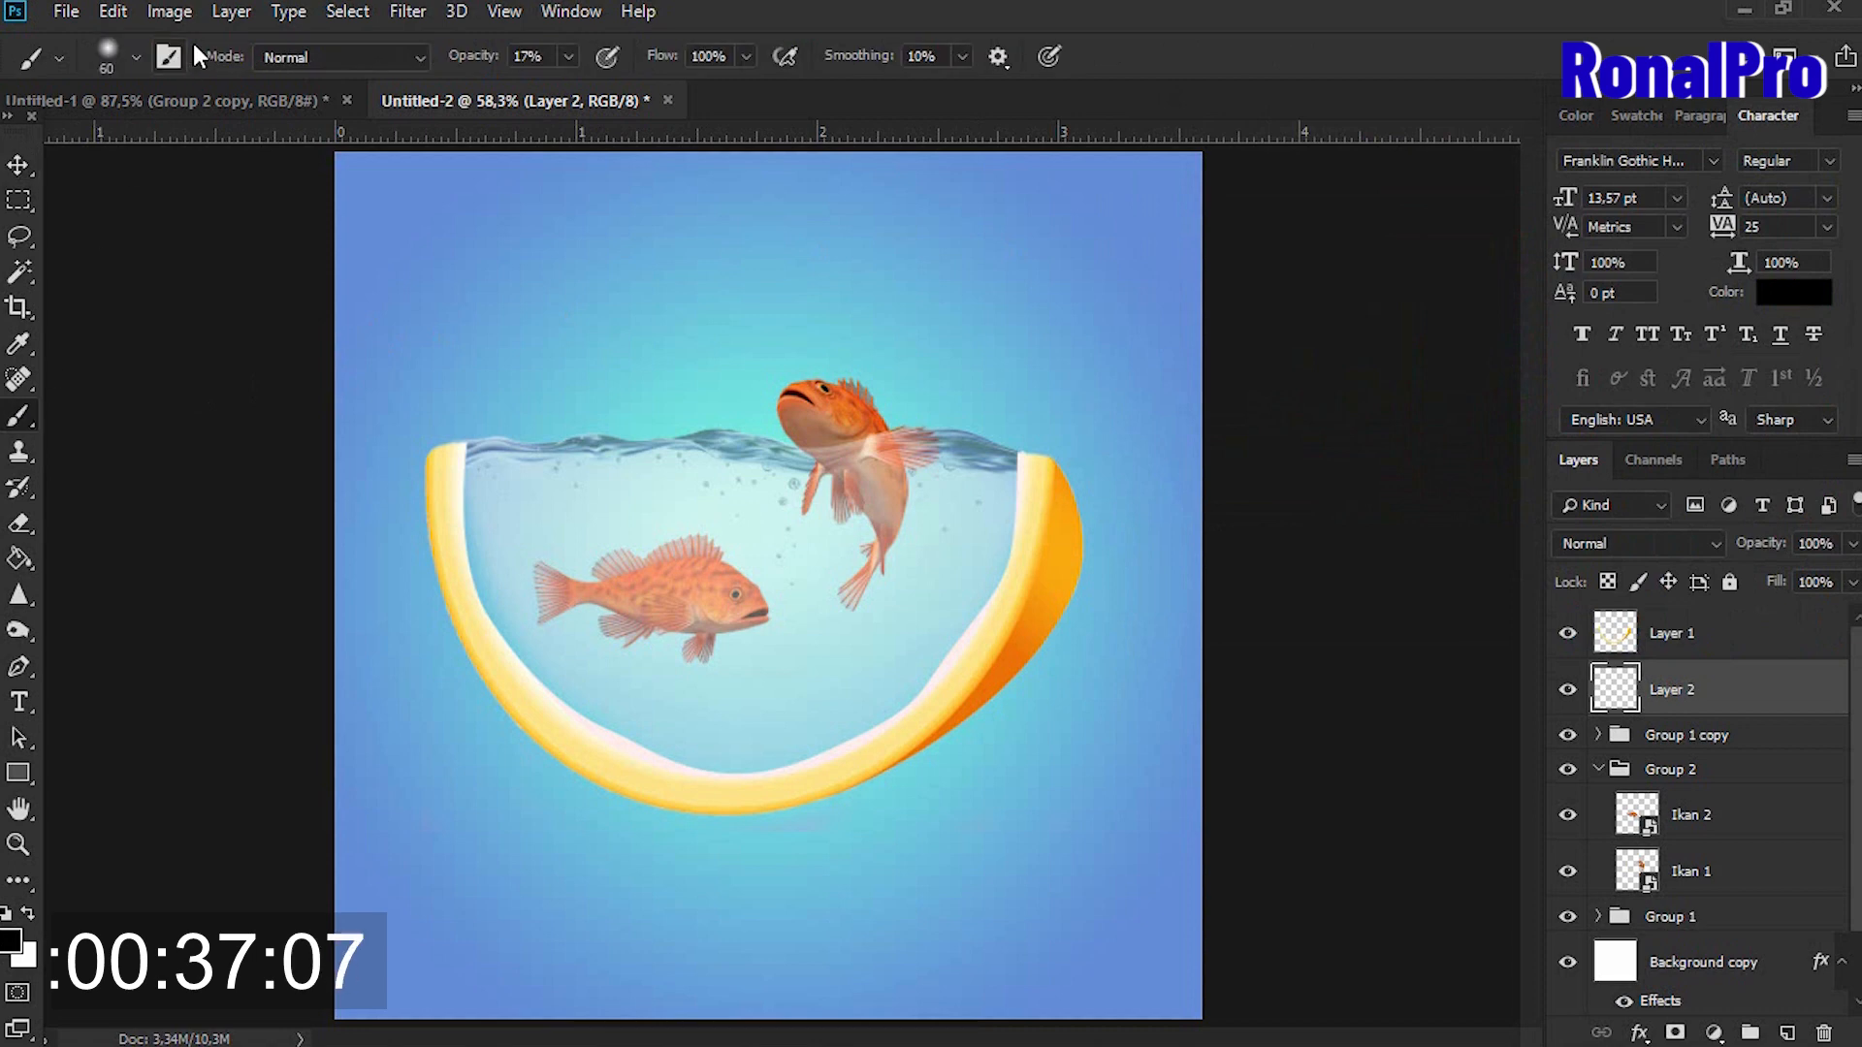
{"action": "left_click", "coordinate": [132, 56]}
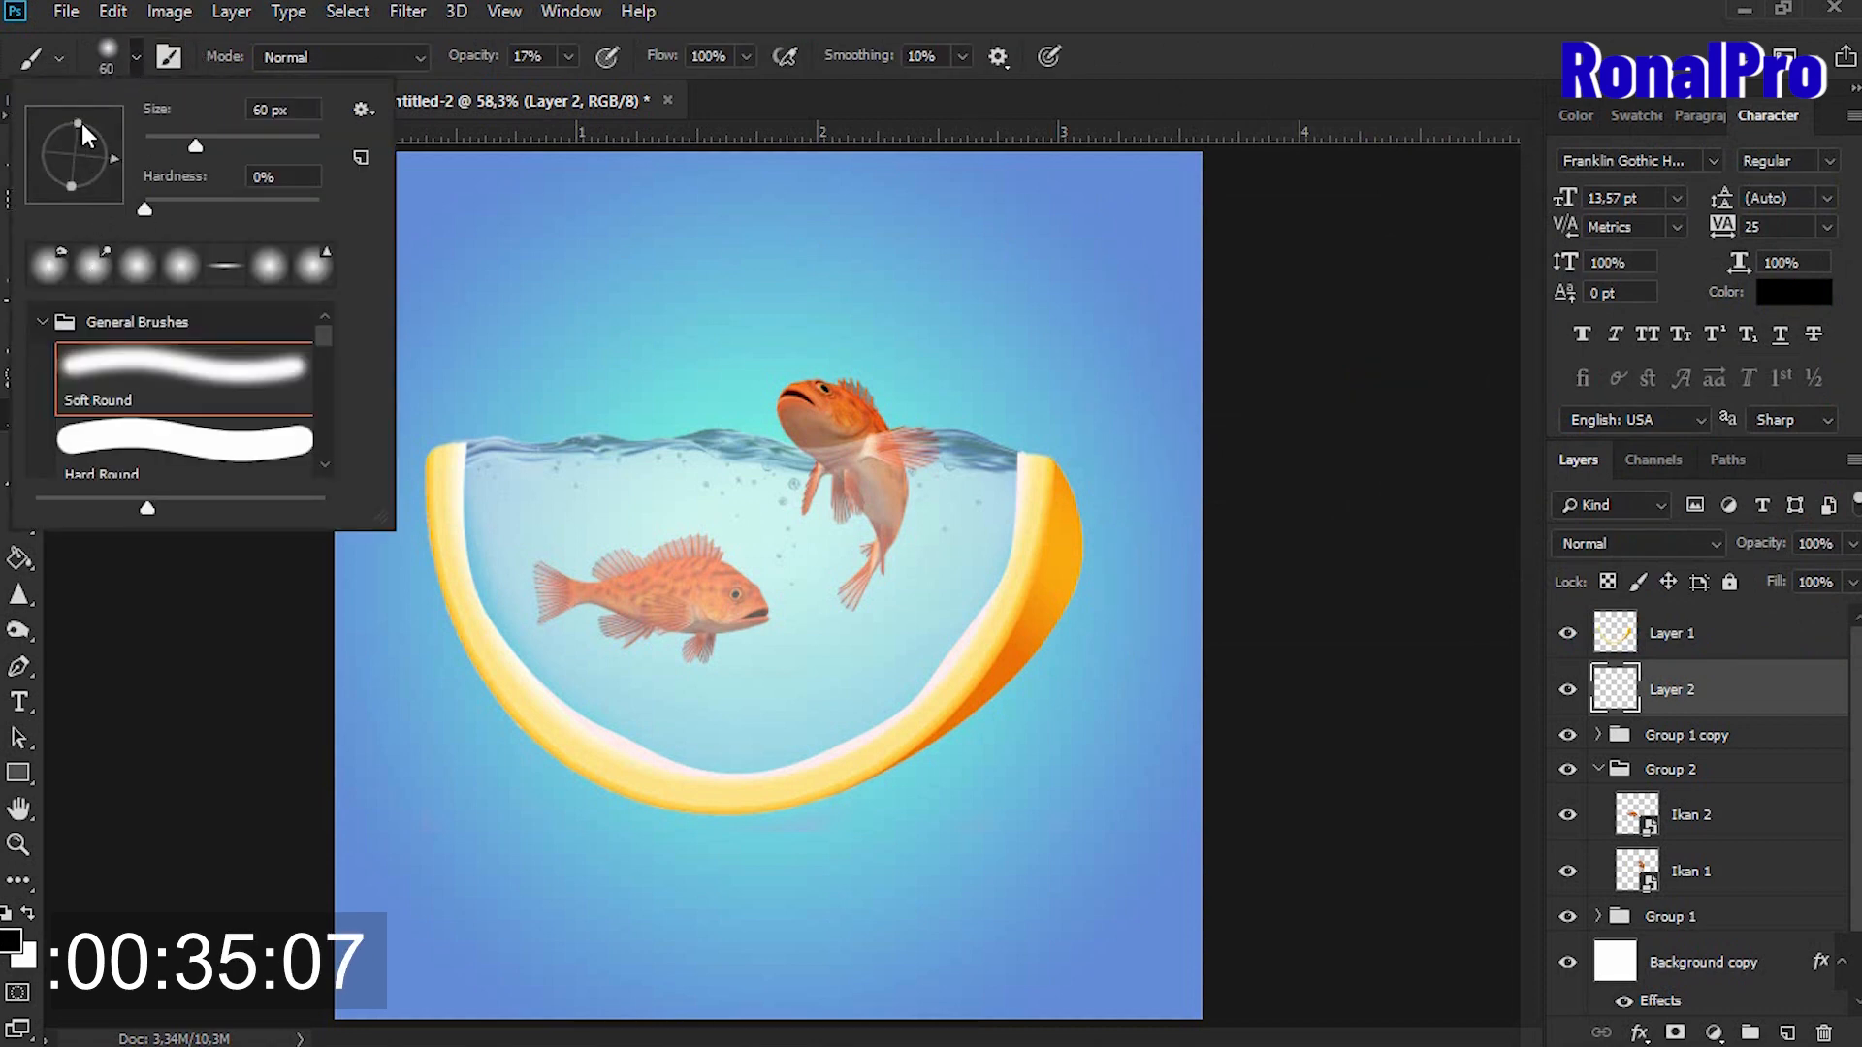
{"action": "mouse_move", "coordinate": [78, 124]}
{"action": "left_mouse_down"}
{"action": "mouse_move", "coordinate": [80, 151]}
{"action": "mouse_move", "coordinate": [111, 146]}
{"action": "left_mouse_up"}
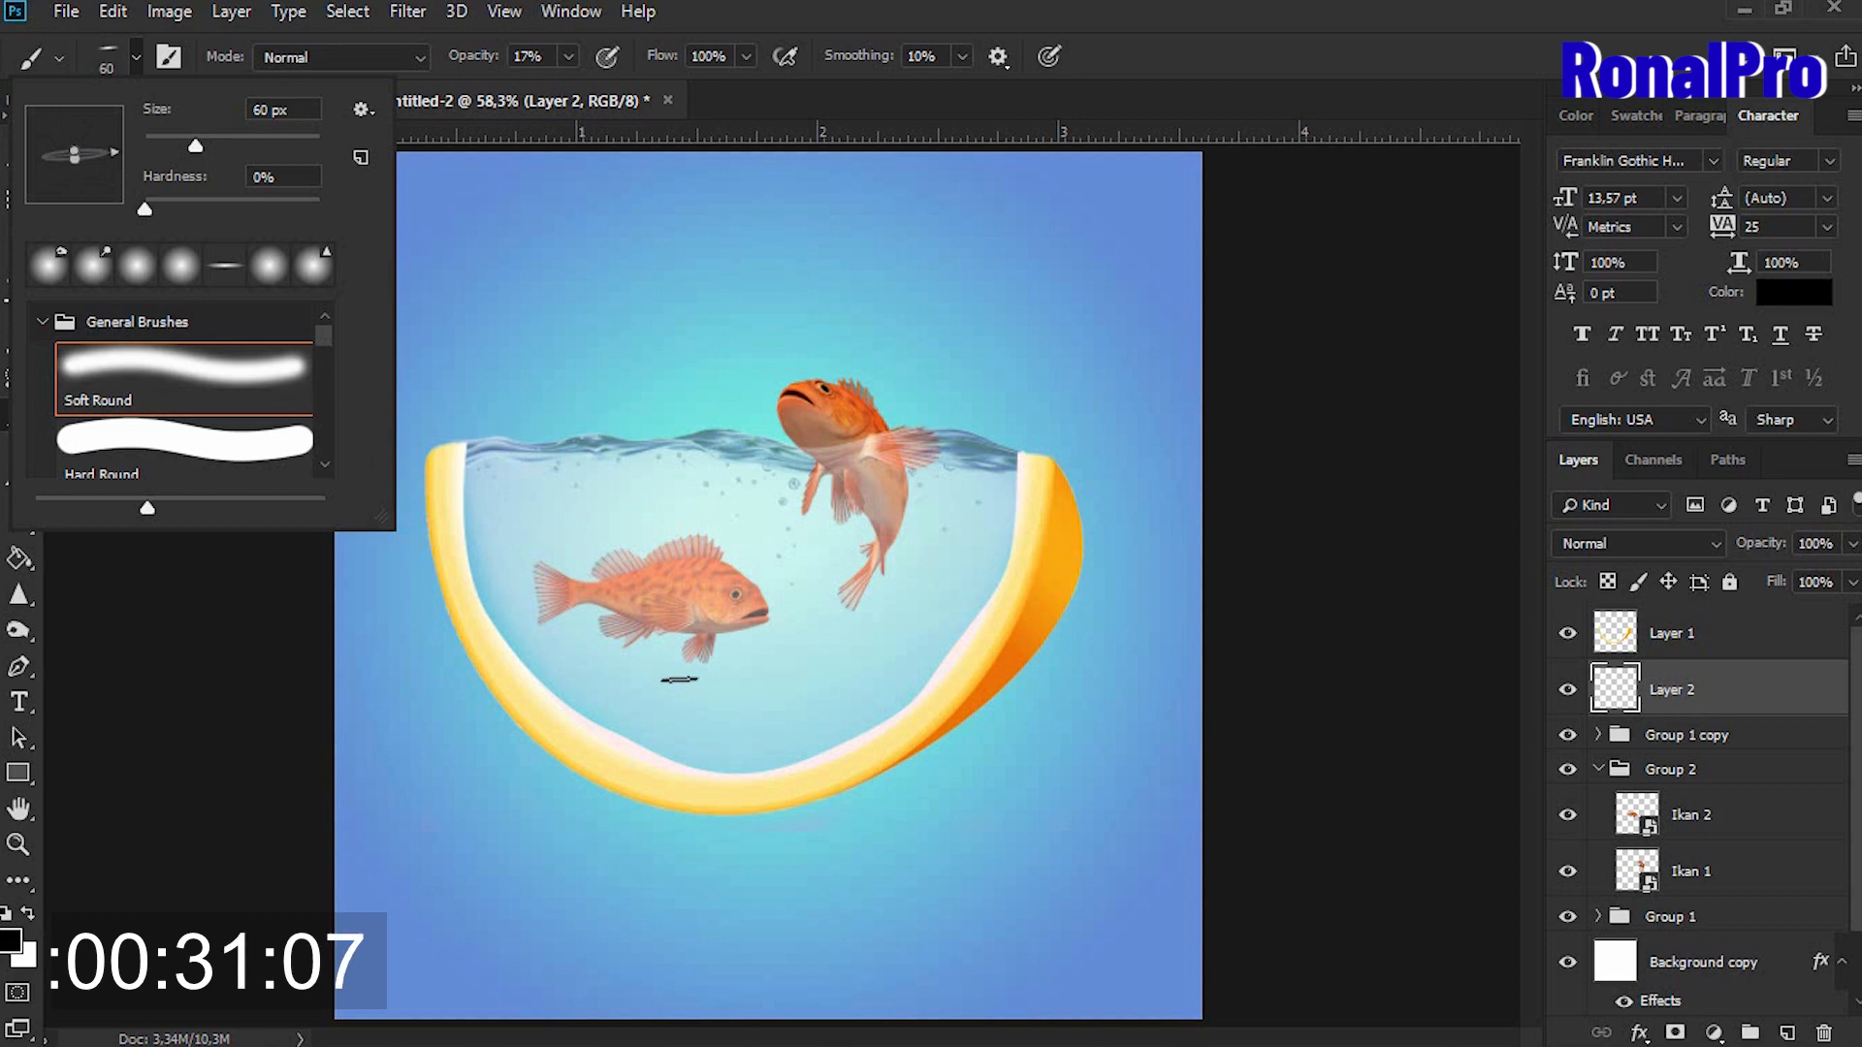
{"action": "left_click", "coordinate": [1261, 101]}
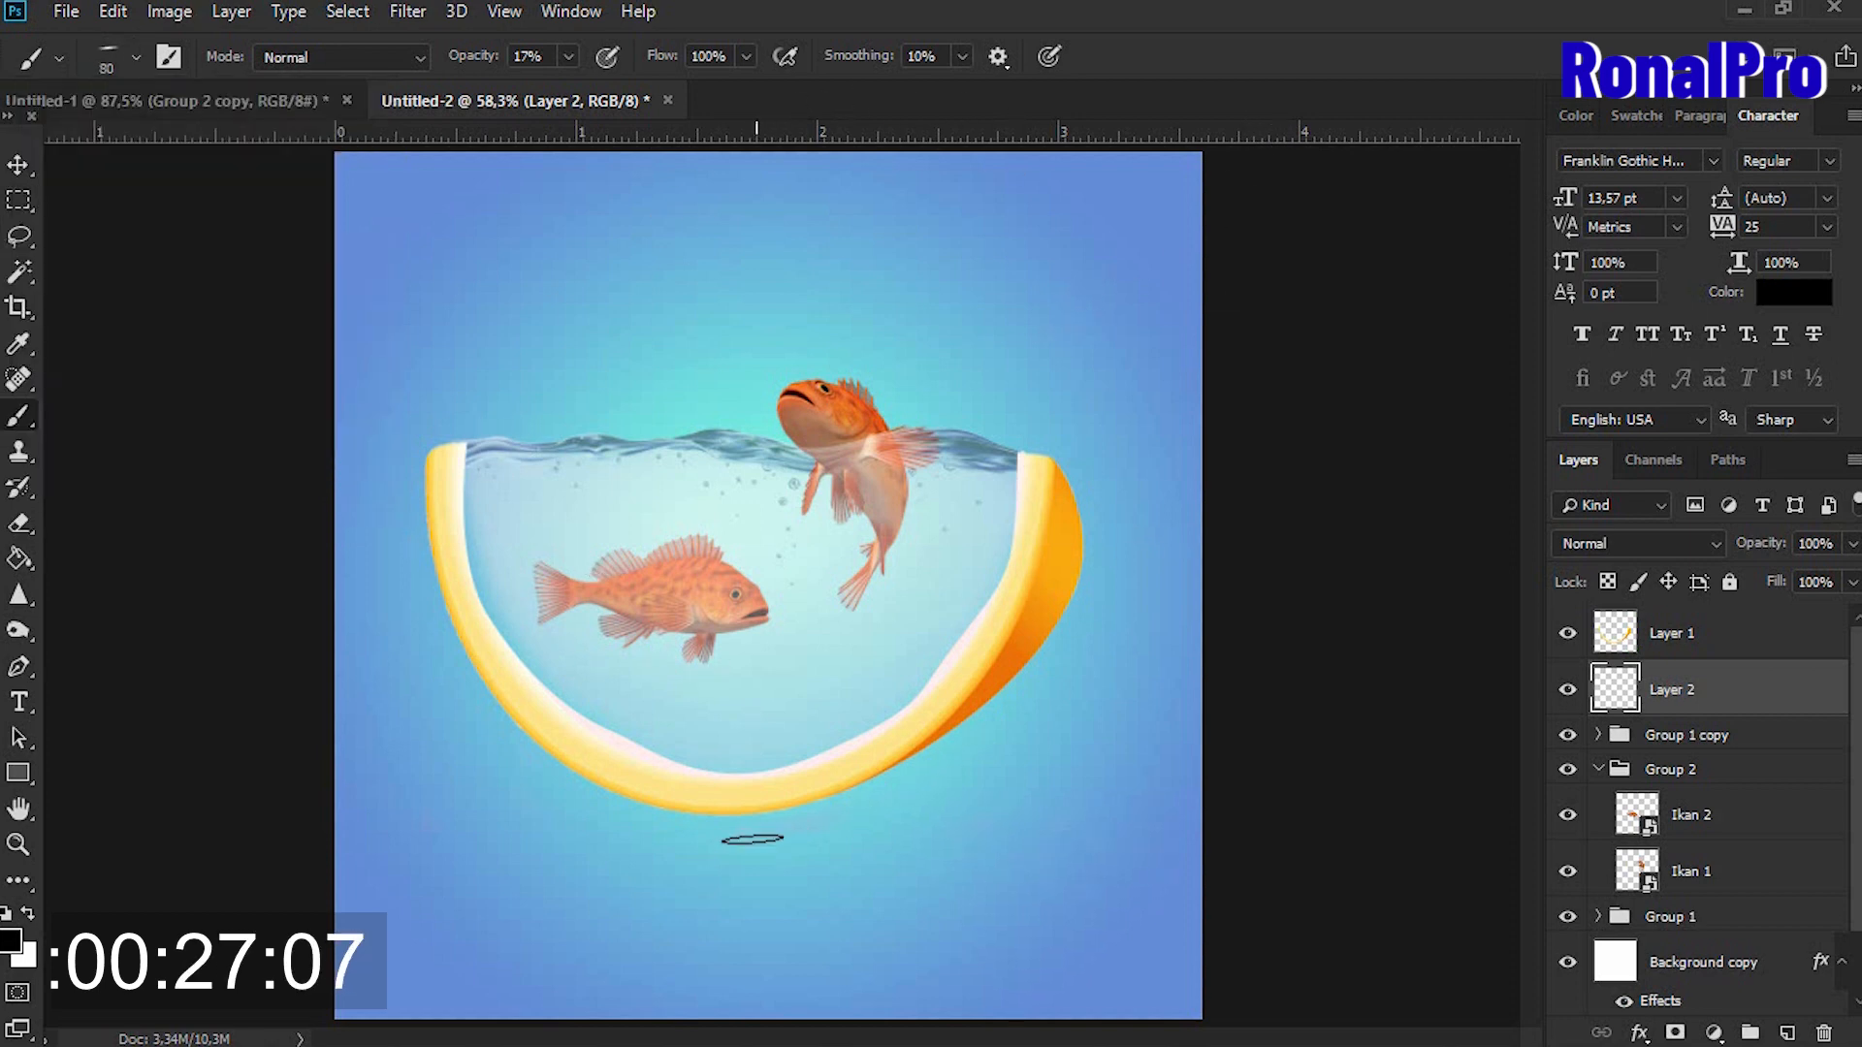
{"action": "key", "text": "bracketright"}
{"action": "key", "text": "bracketright"}
{"action": "key", "text": "bracketright"}
{"action": "key", "text": "bracketright"}
{"action": "key", "text": "bracketright"}
{"action": "key", "text": "bracketright"}
{"action": "key", "text": "bracketright"}
{"action": "key", "text": "bracketright"}
{"action": "key", "text": "bracketright"}
{"action": "key", "text": "bracketright"}
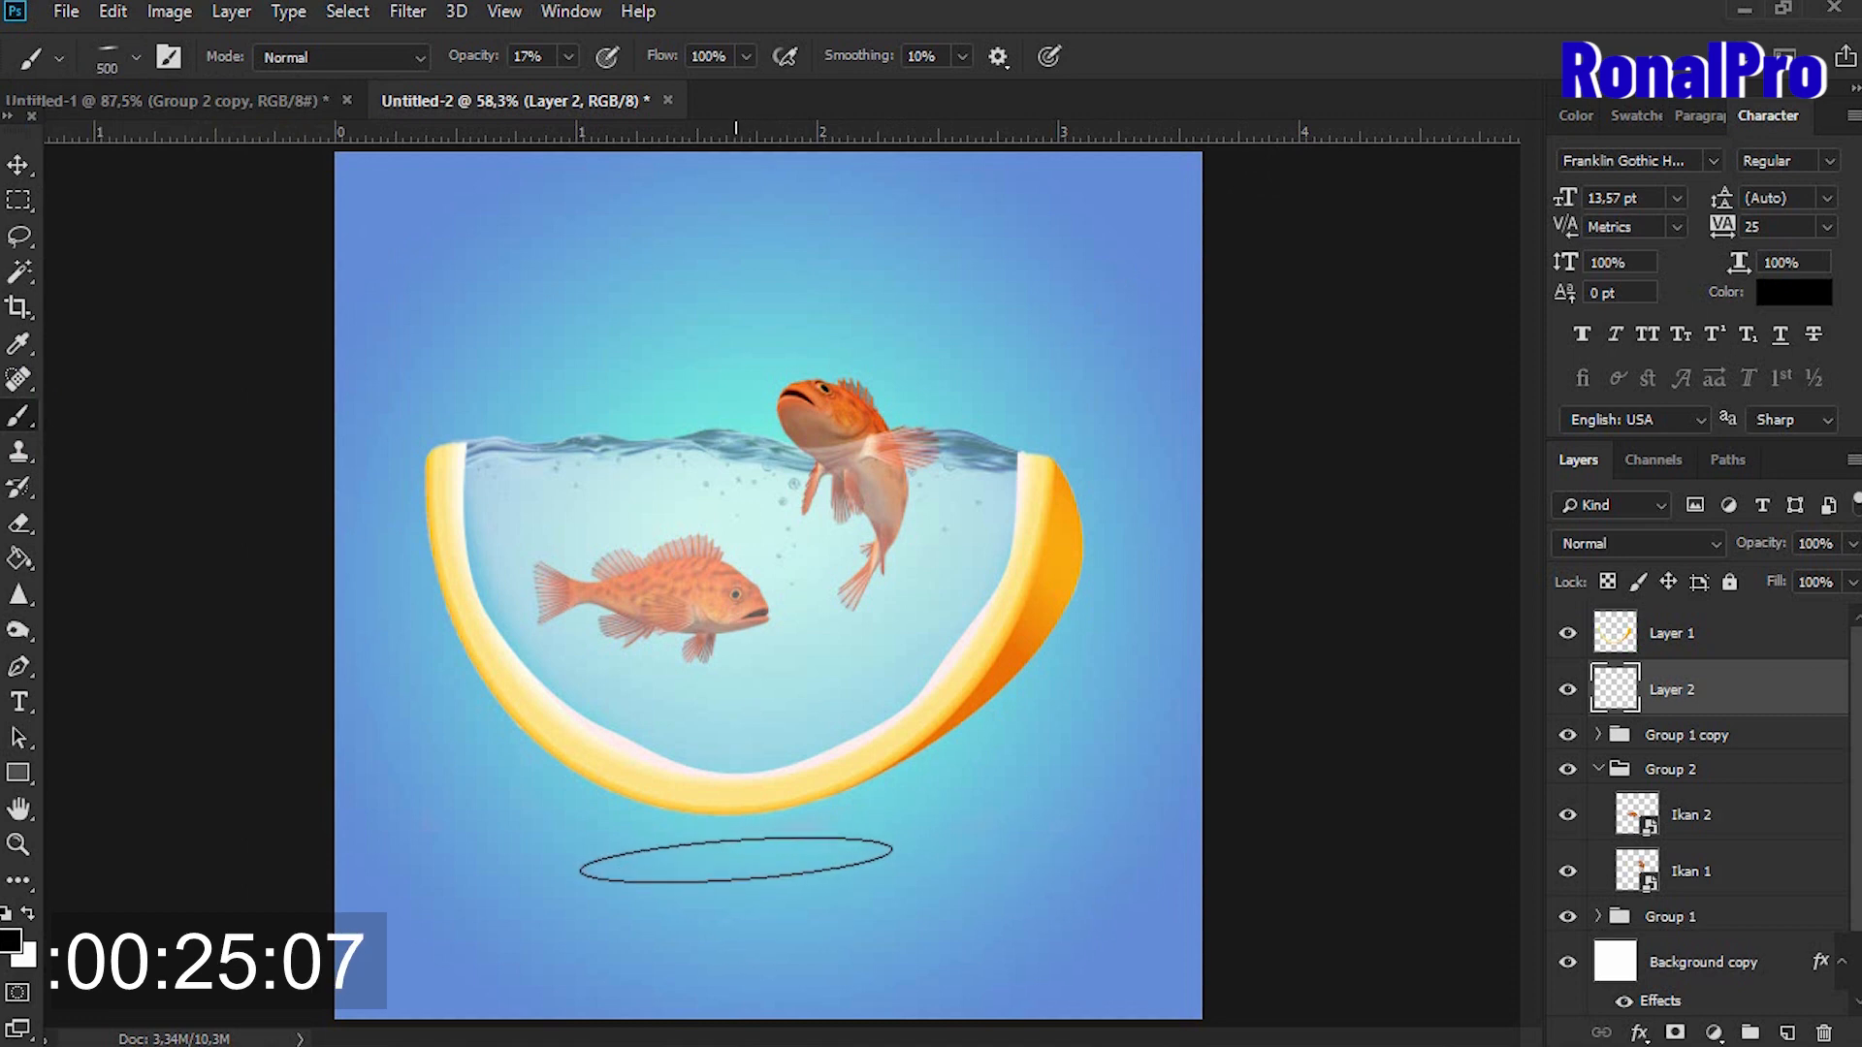
{"action": "key", "text": "bracketright"}
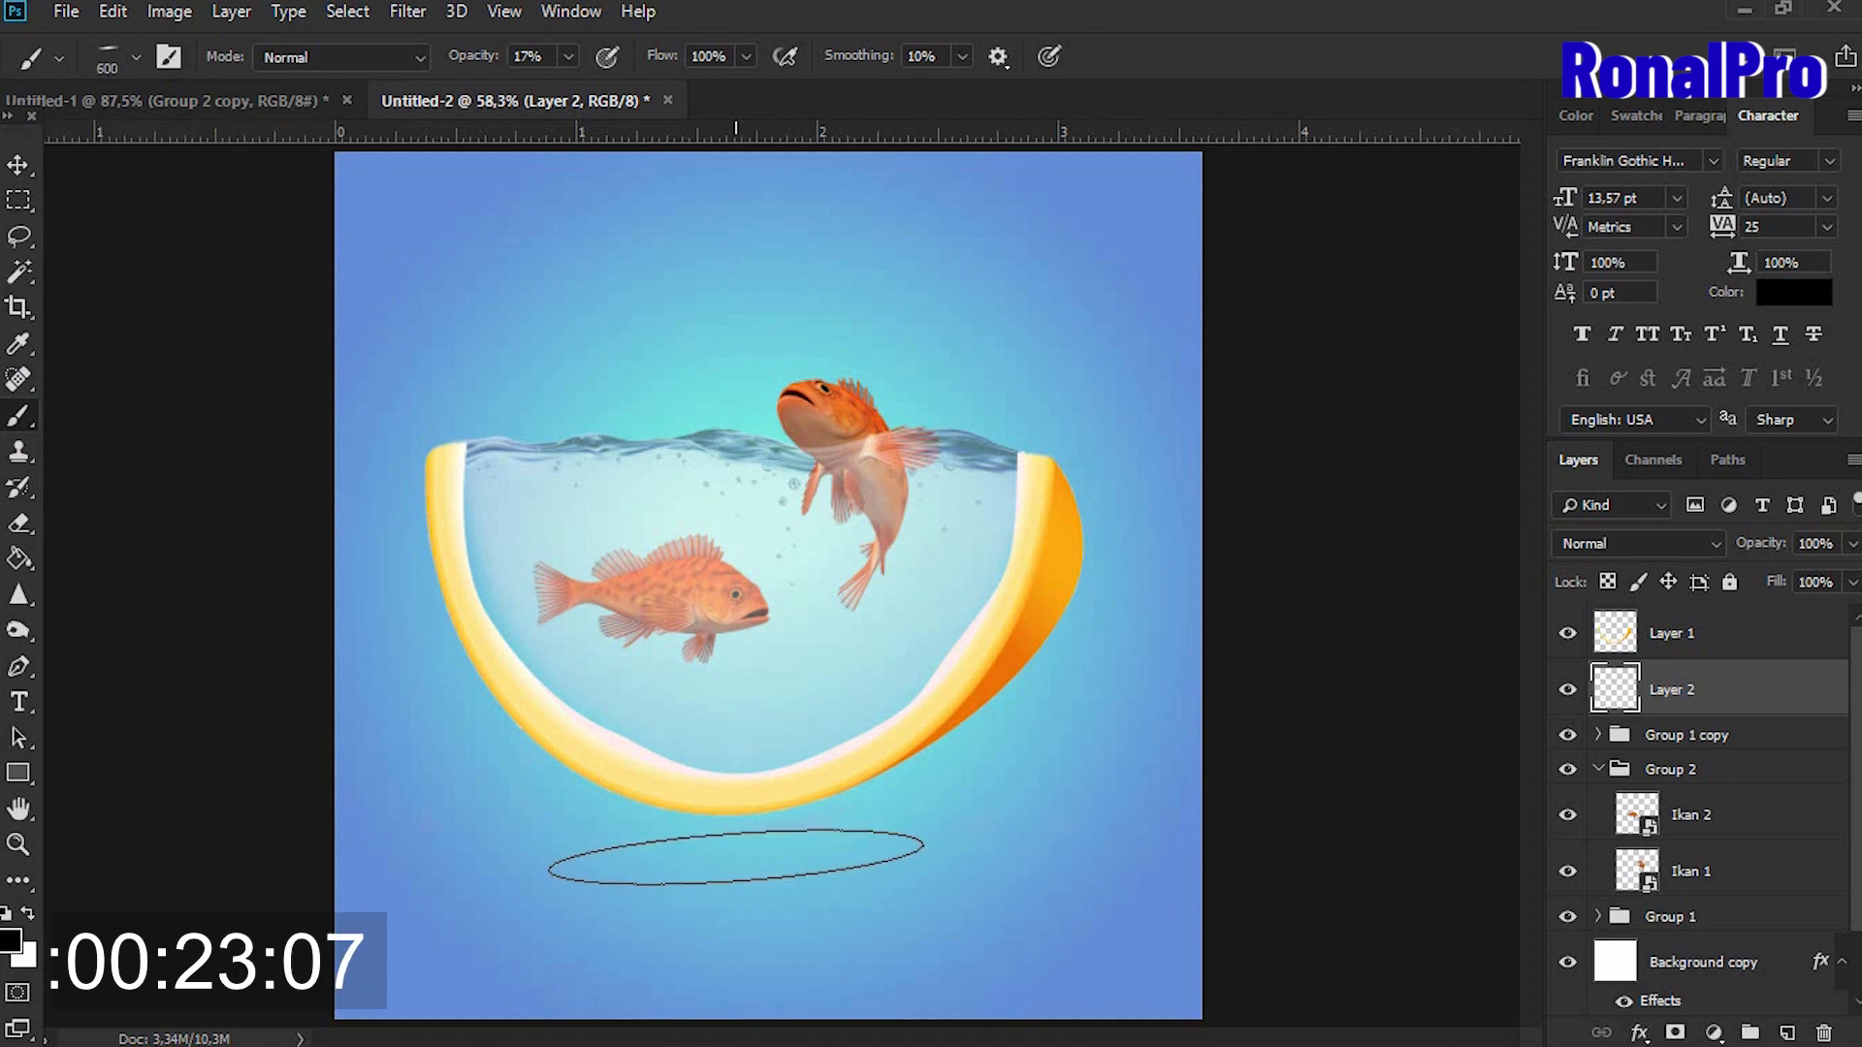
Stamp a single black shadow below the citrus slice on Layer 2 at 100% brush opacity, undoing the faint 17% attempt.
{"action": "left_click", "coordinate": [737, 858]}
{"action": "key", "text": "ctrl+z"}
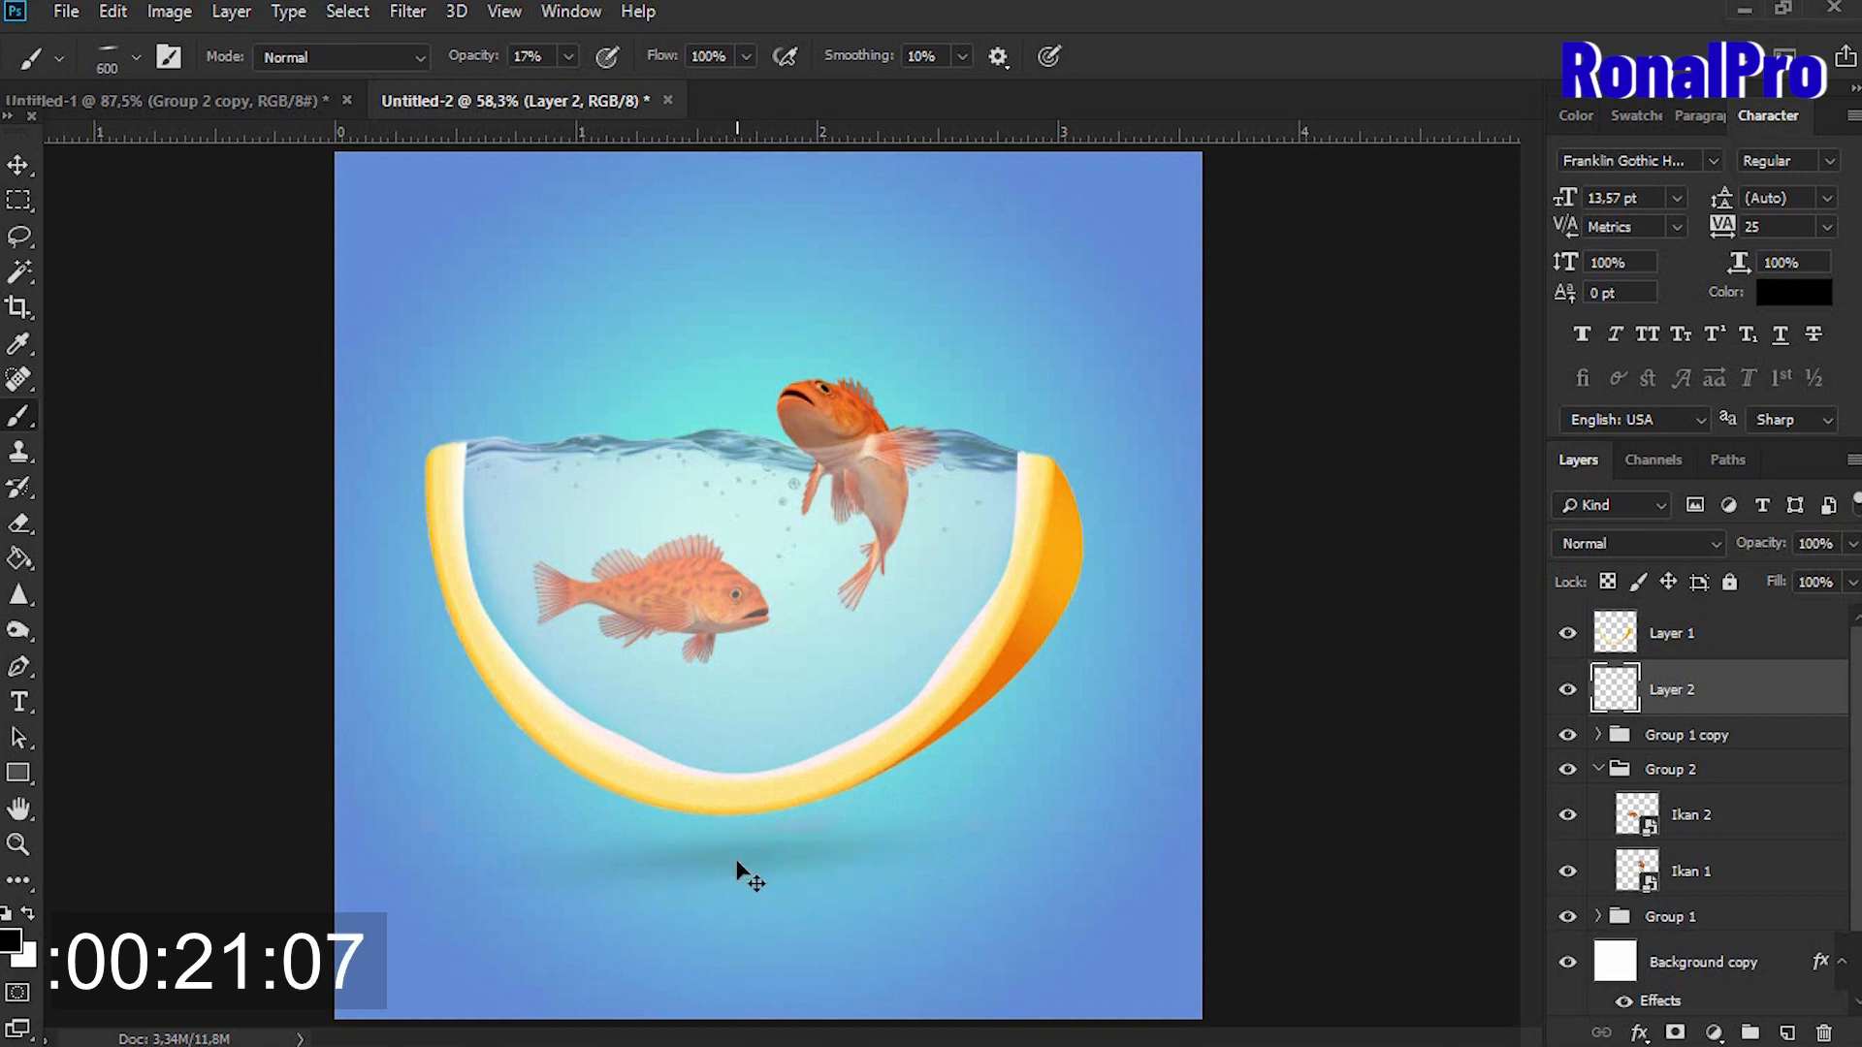
{"action": "left_click", "coordinate": [569, 56]}
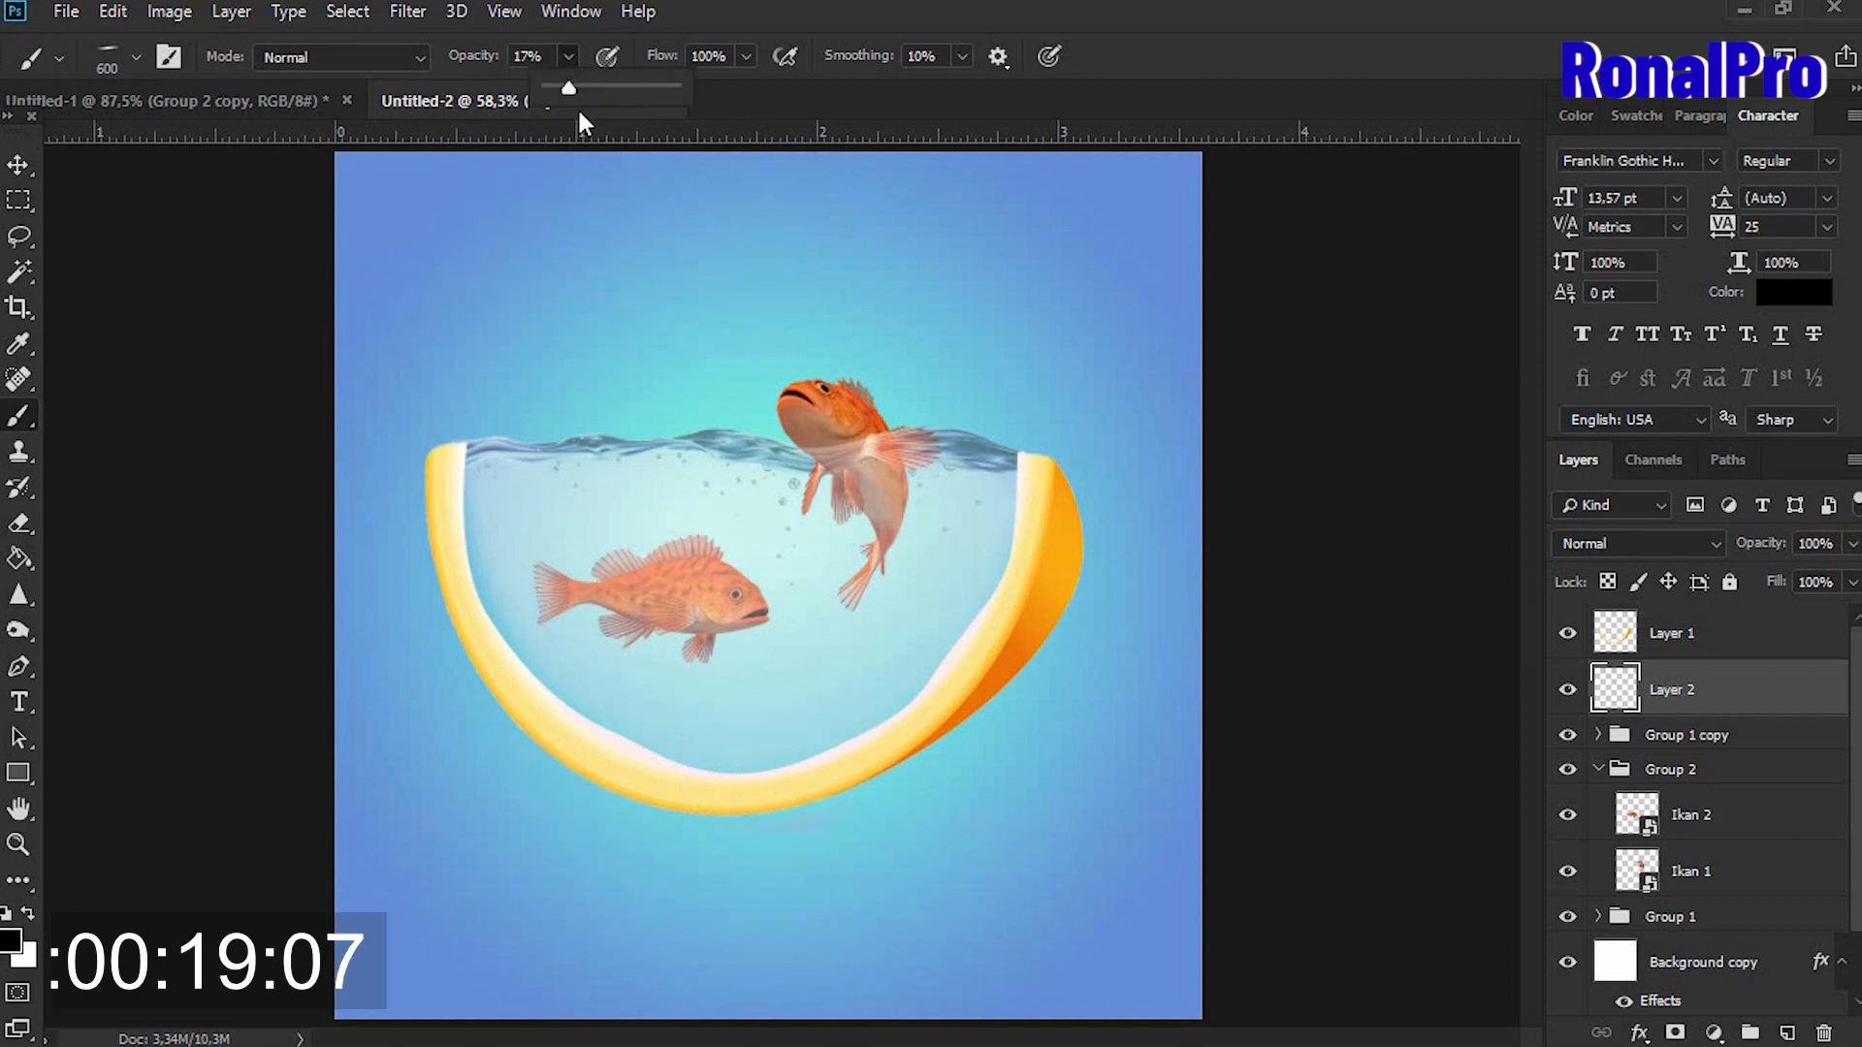
{"action": "left_click_drag", "start_coordinate": [566, 88], "coordinate": [743, 91]}
{"action": "left_click", "coordinate": [735, 866]}
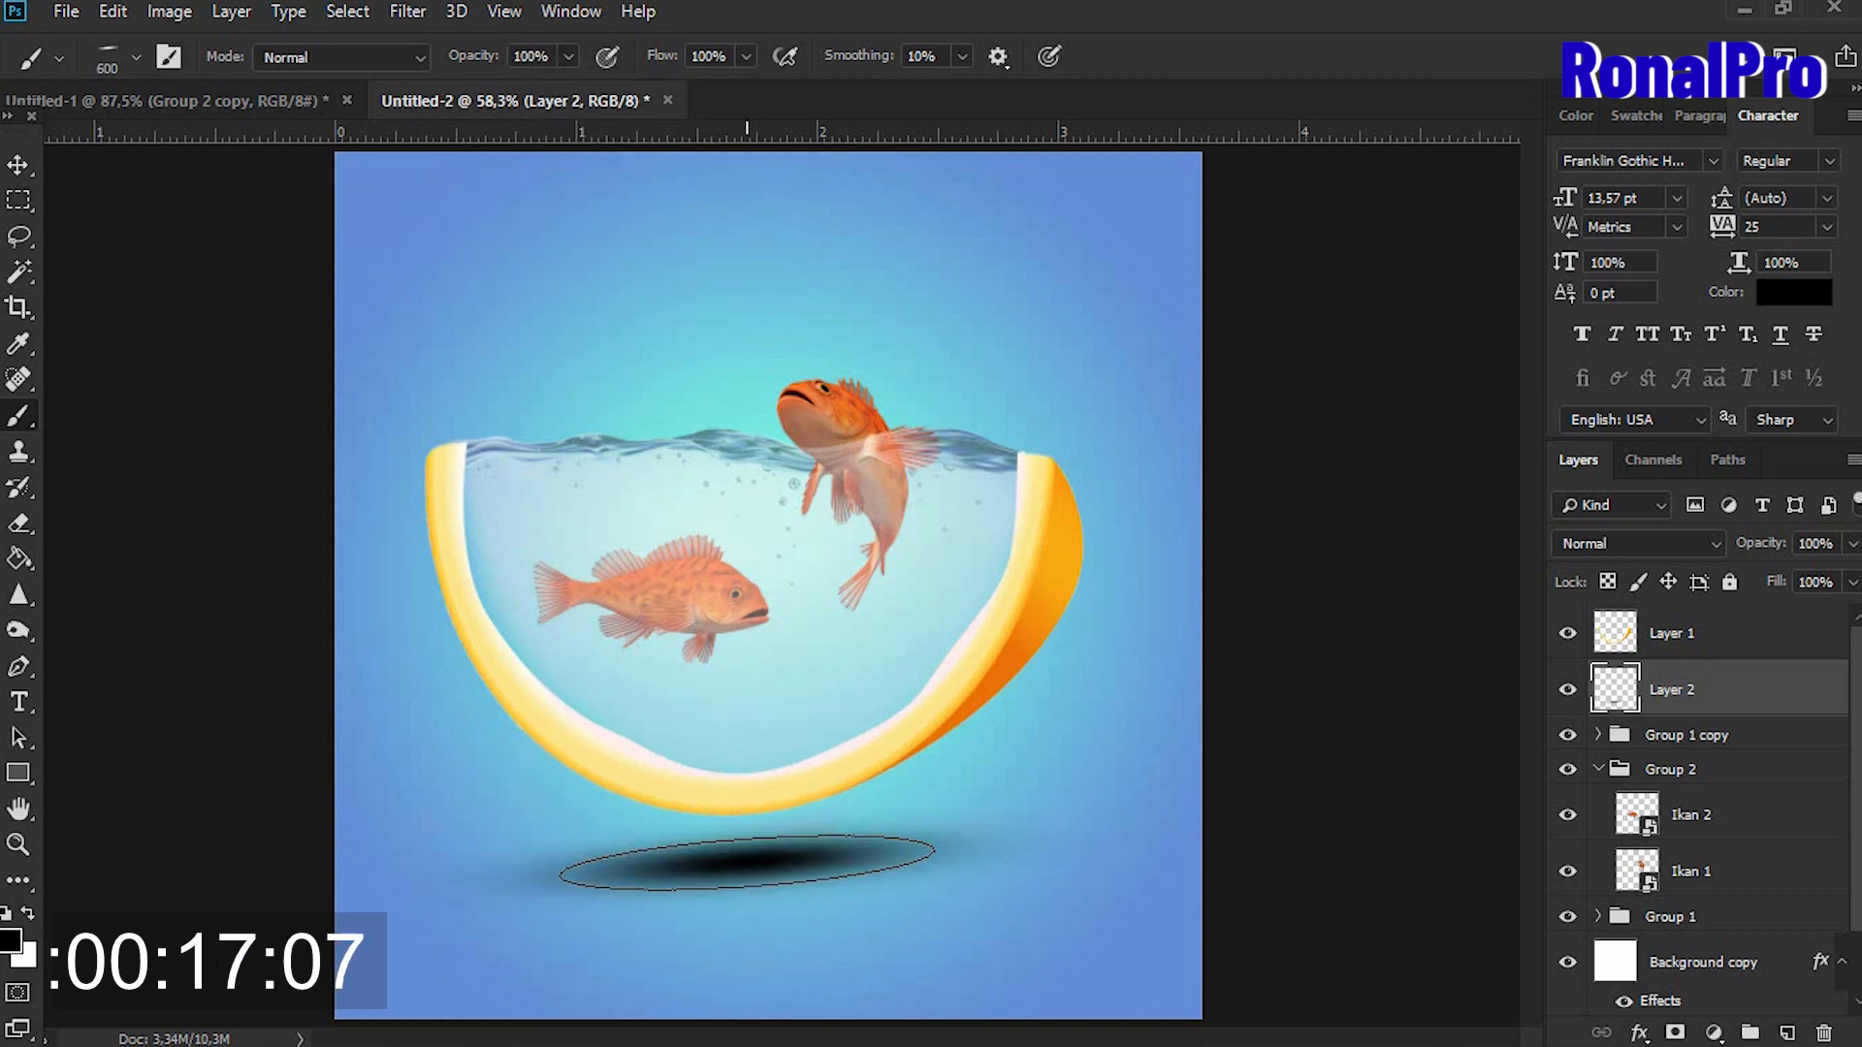
Lower the shadow layer's opacity to 73% and move the shadow slightly up, closer to the slice.
{"action": "left_click", "coordinate": [18, 165]}
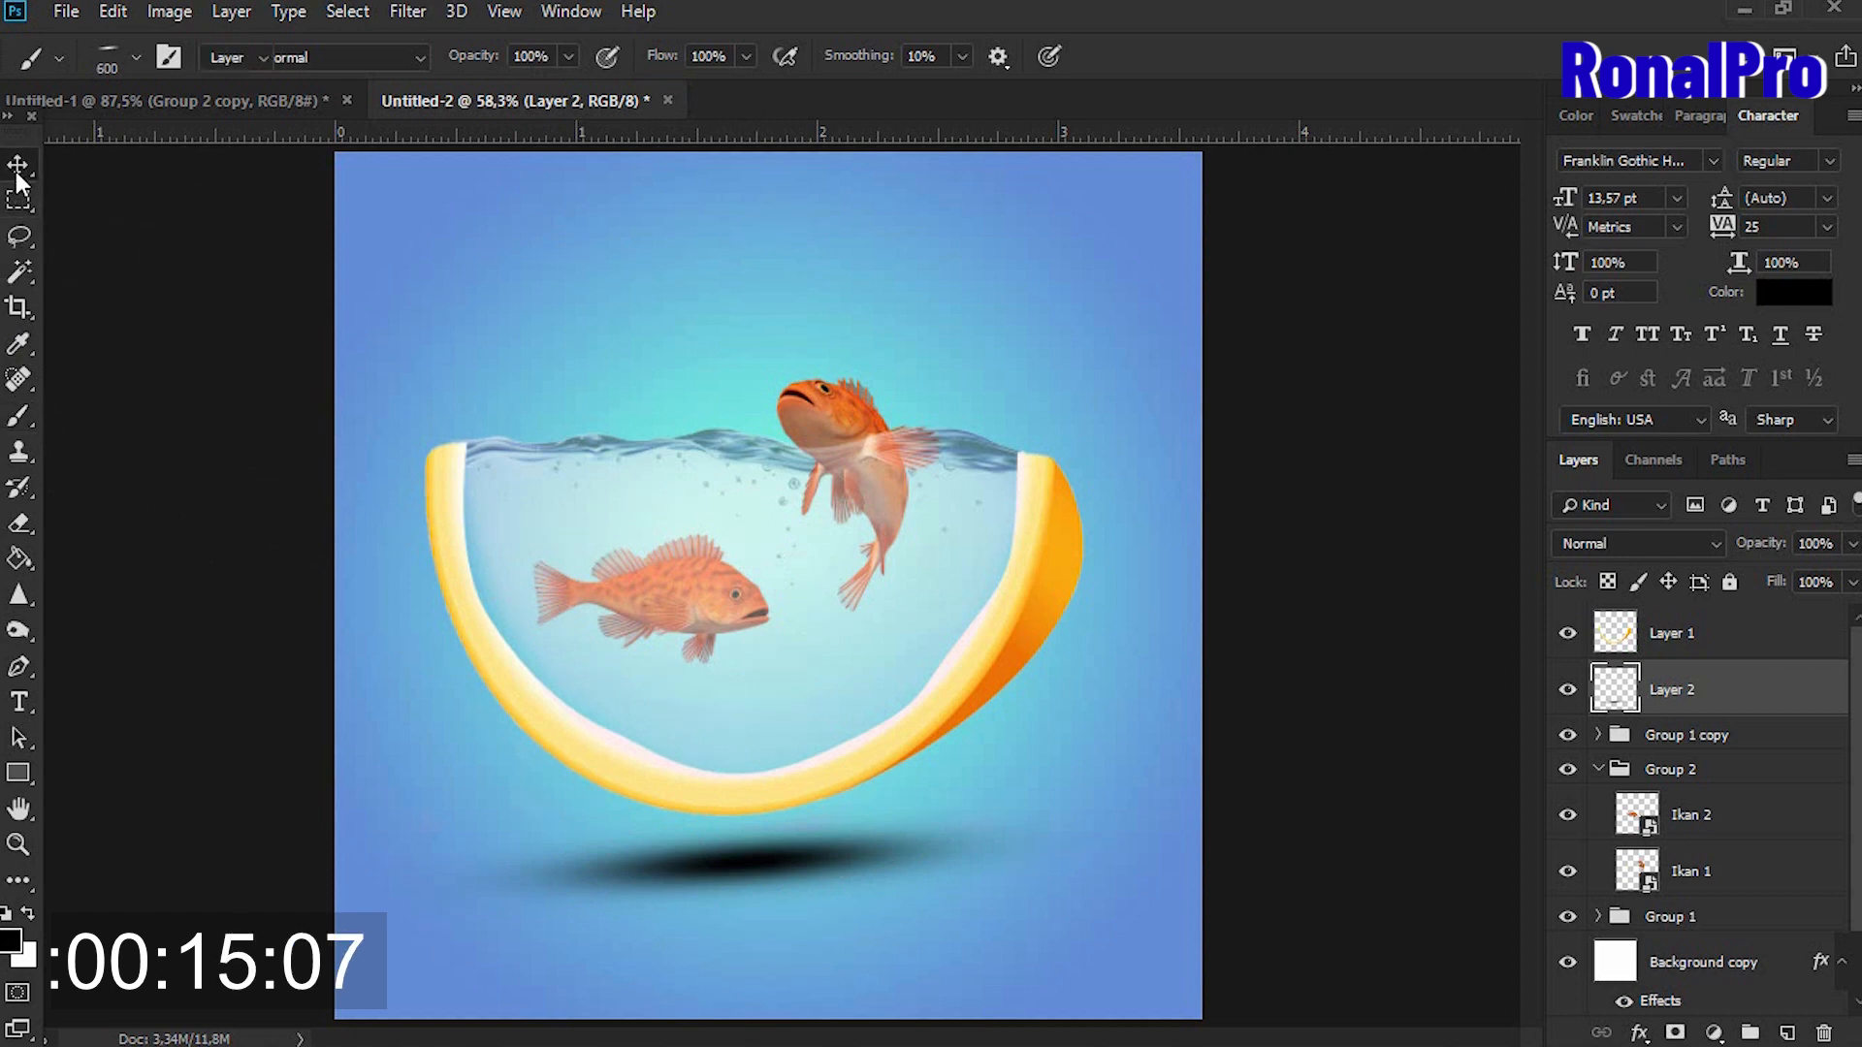
{"action": "left_click", "coordinate": [1852, 546]}
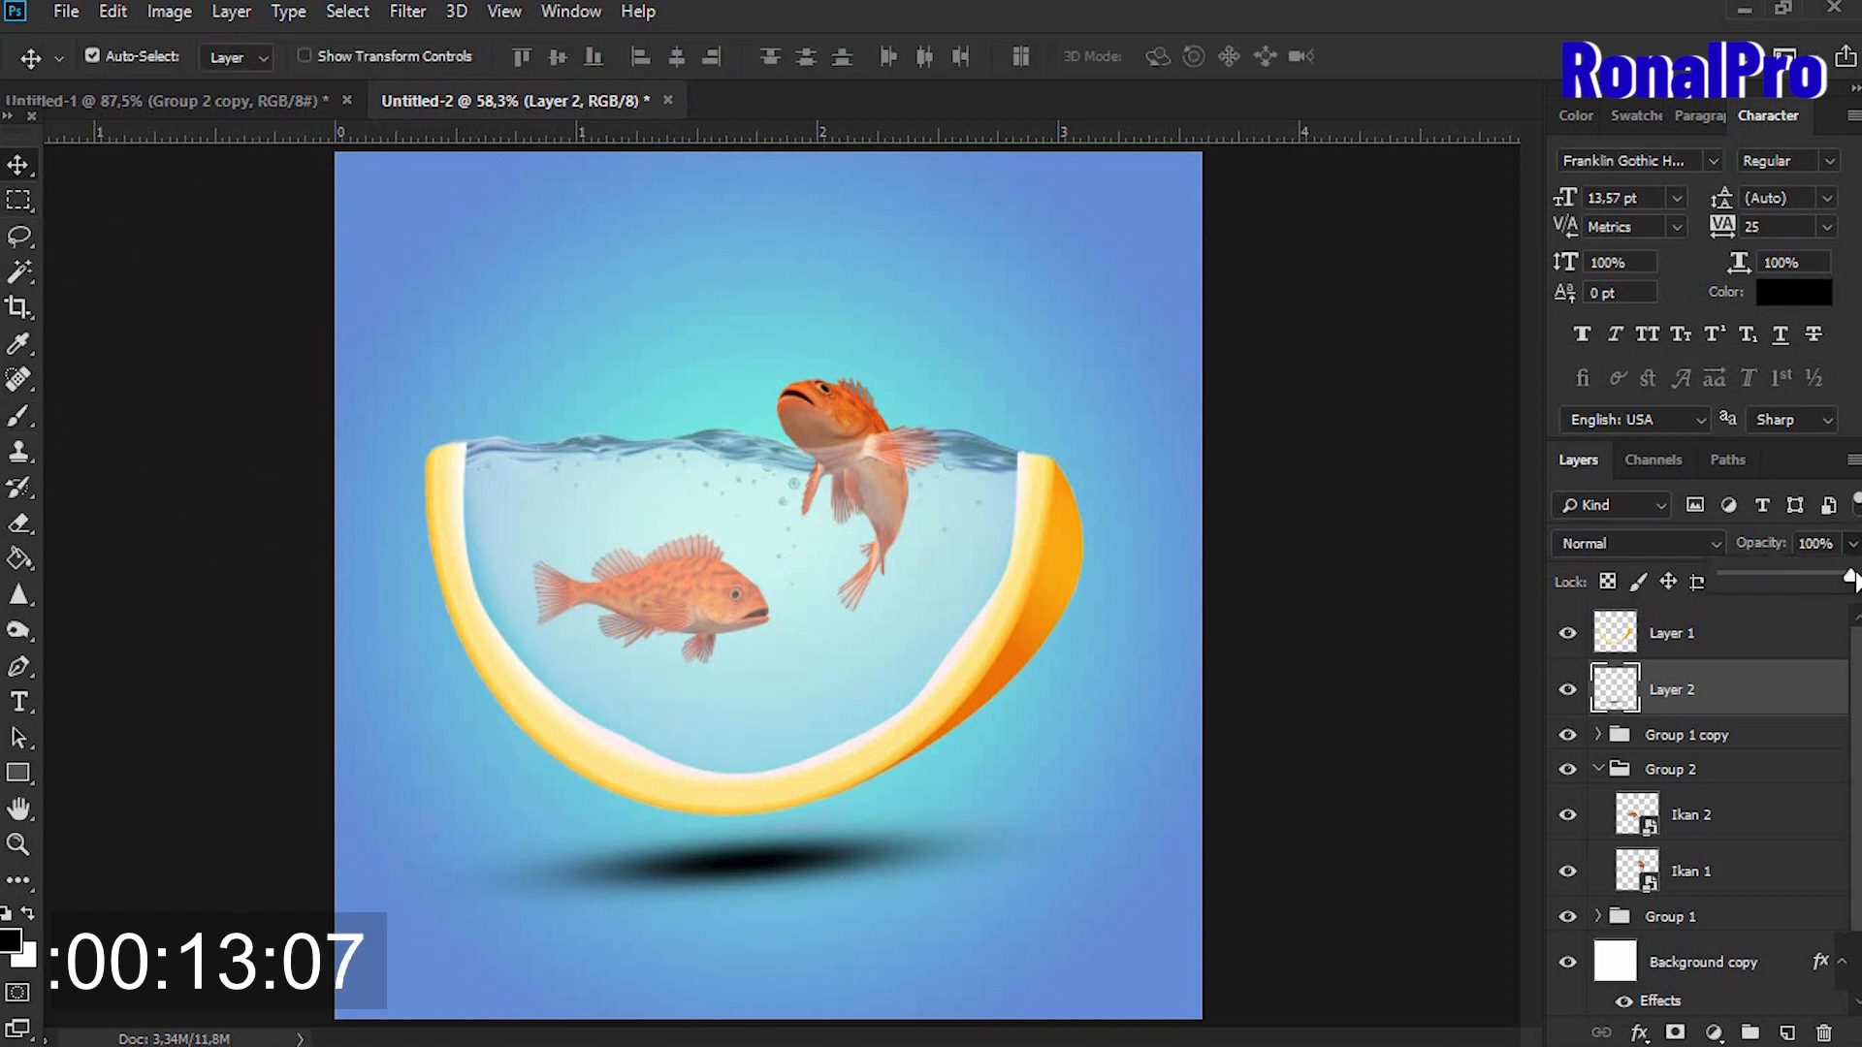
{"action": "mouse_move", "coordinate": [1805, 578]}
{"action": "left_mouse_down"}
{"action": "mouse_move", "coordinate": [1787, 578]}
{"action": "mouse_move", "coordinate": [1817, 576]}
{"action": "left_mouse_up"}
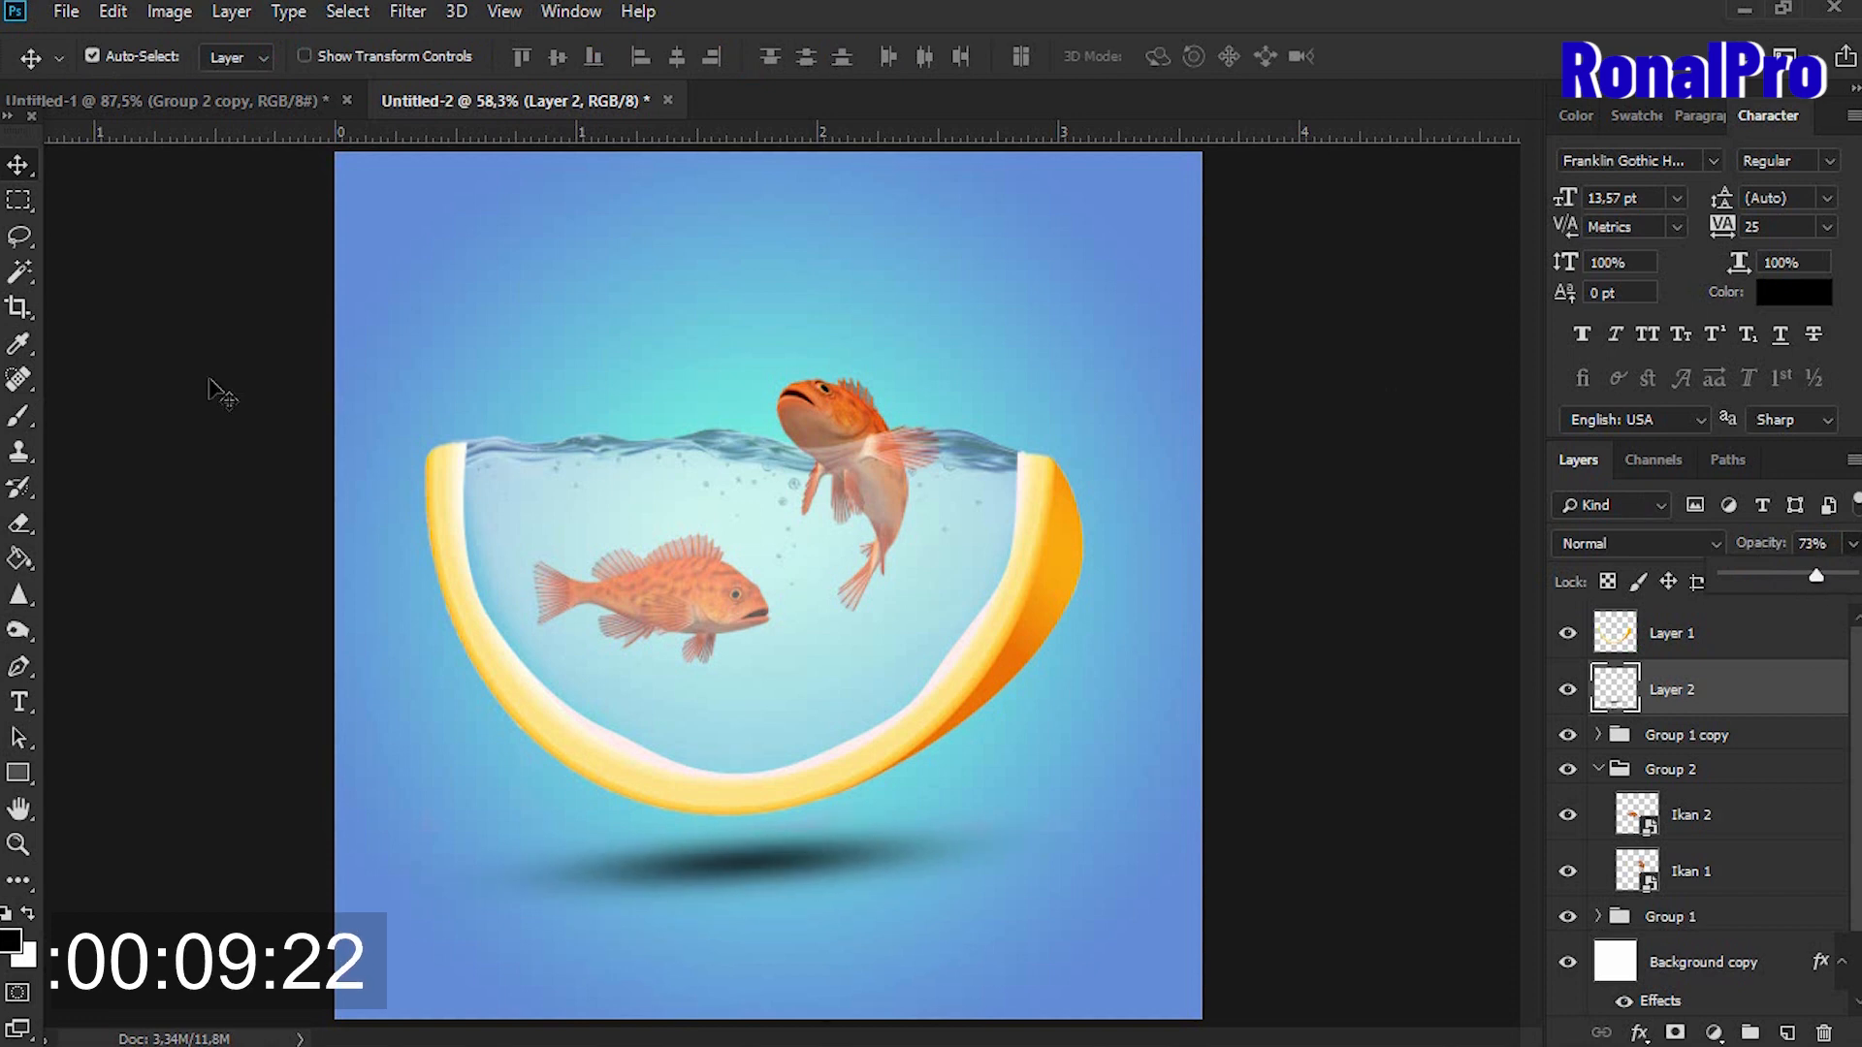
{"action": "left_click", "coordinate": [15, 163]}
{"action": "key", "text": "ctrl+t"}
{"action": "left_click_drag", "start_coordinate": [763, 863], "coordinate": [771, 846]}
{"action": "key", "text": "Return"}
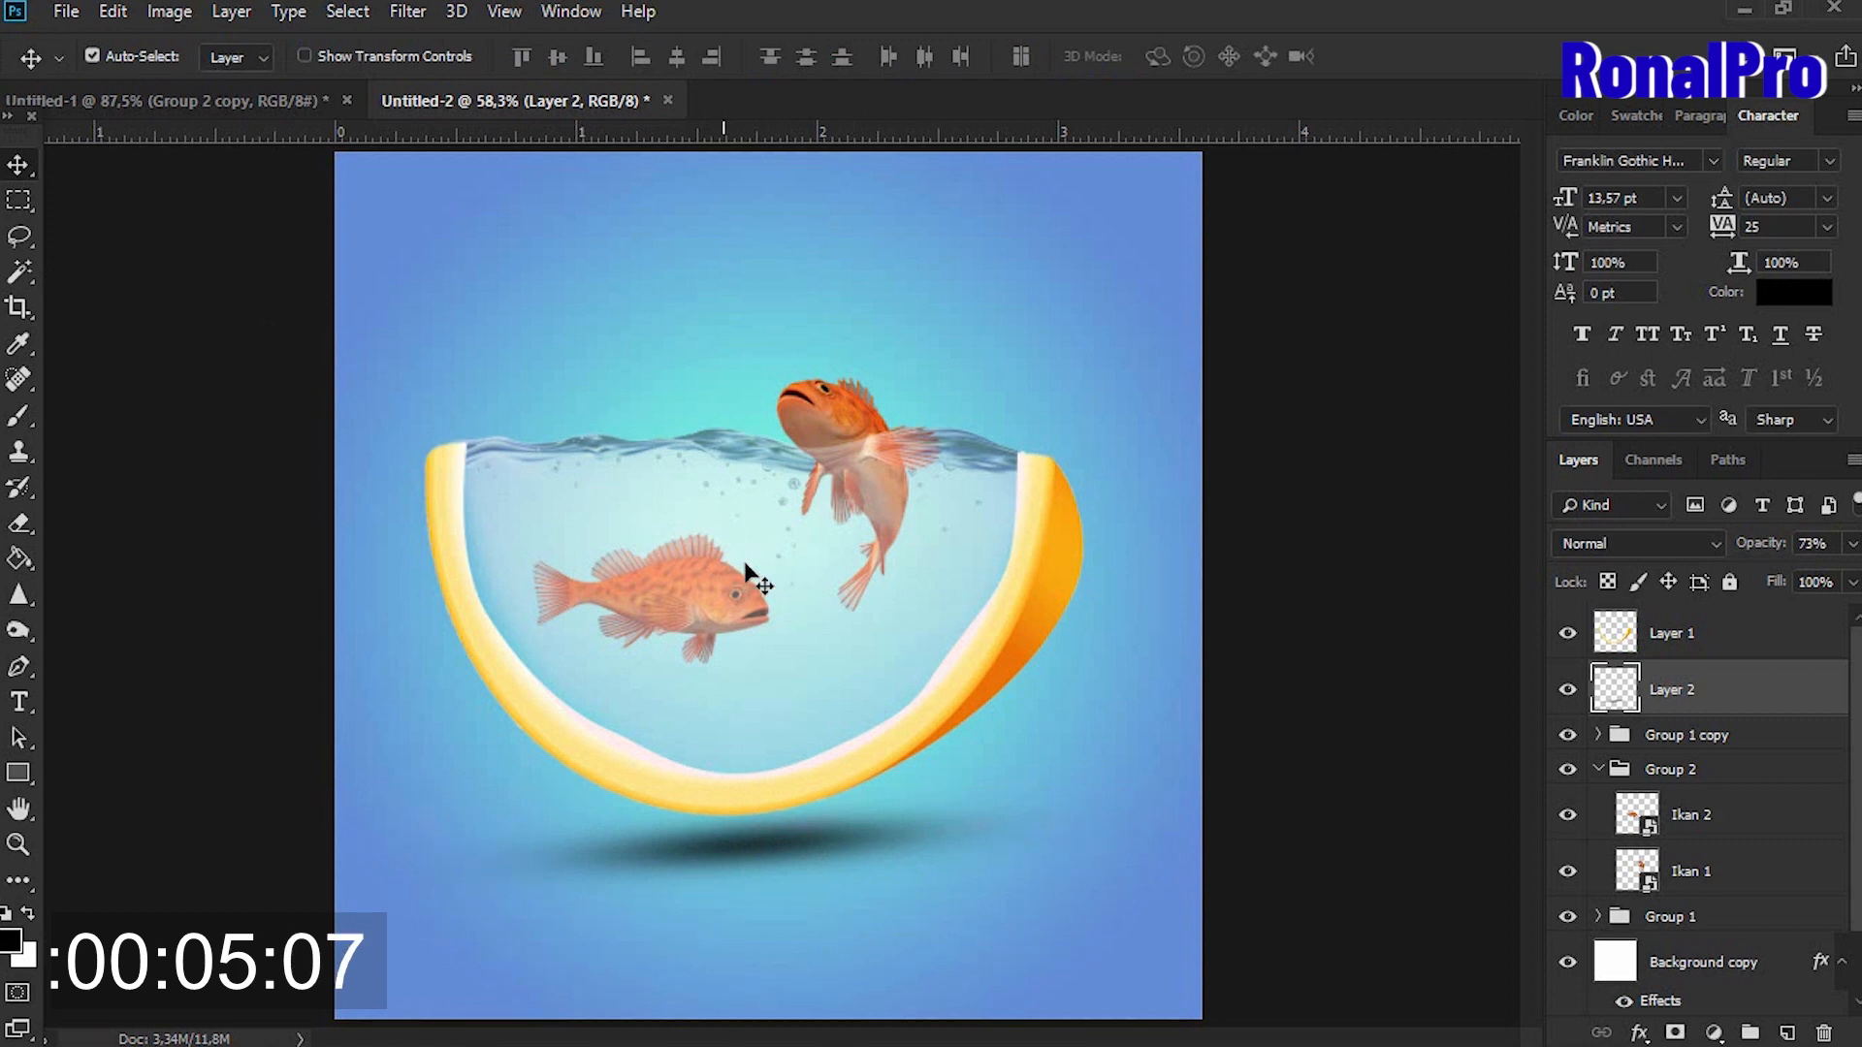
{"action": "key", "text": "z"}
{"action": "left_click_drag", "start_coordinate": [757, 577], "coordinate": [818, 586]}
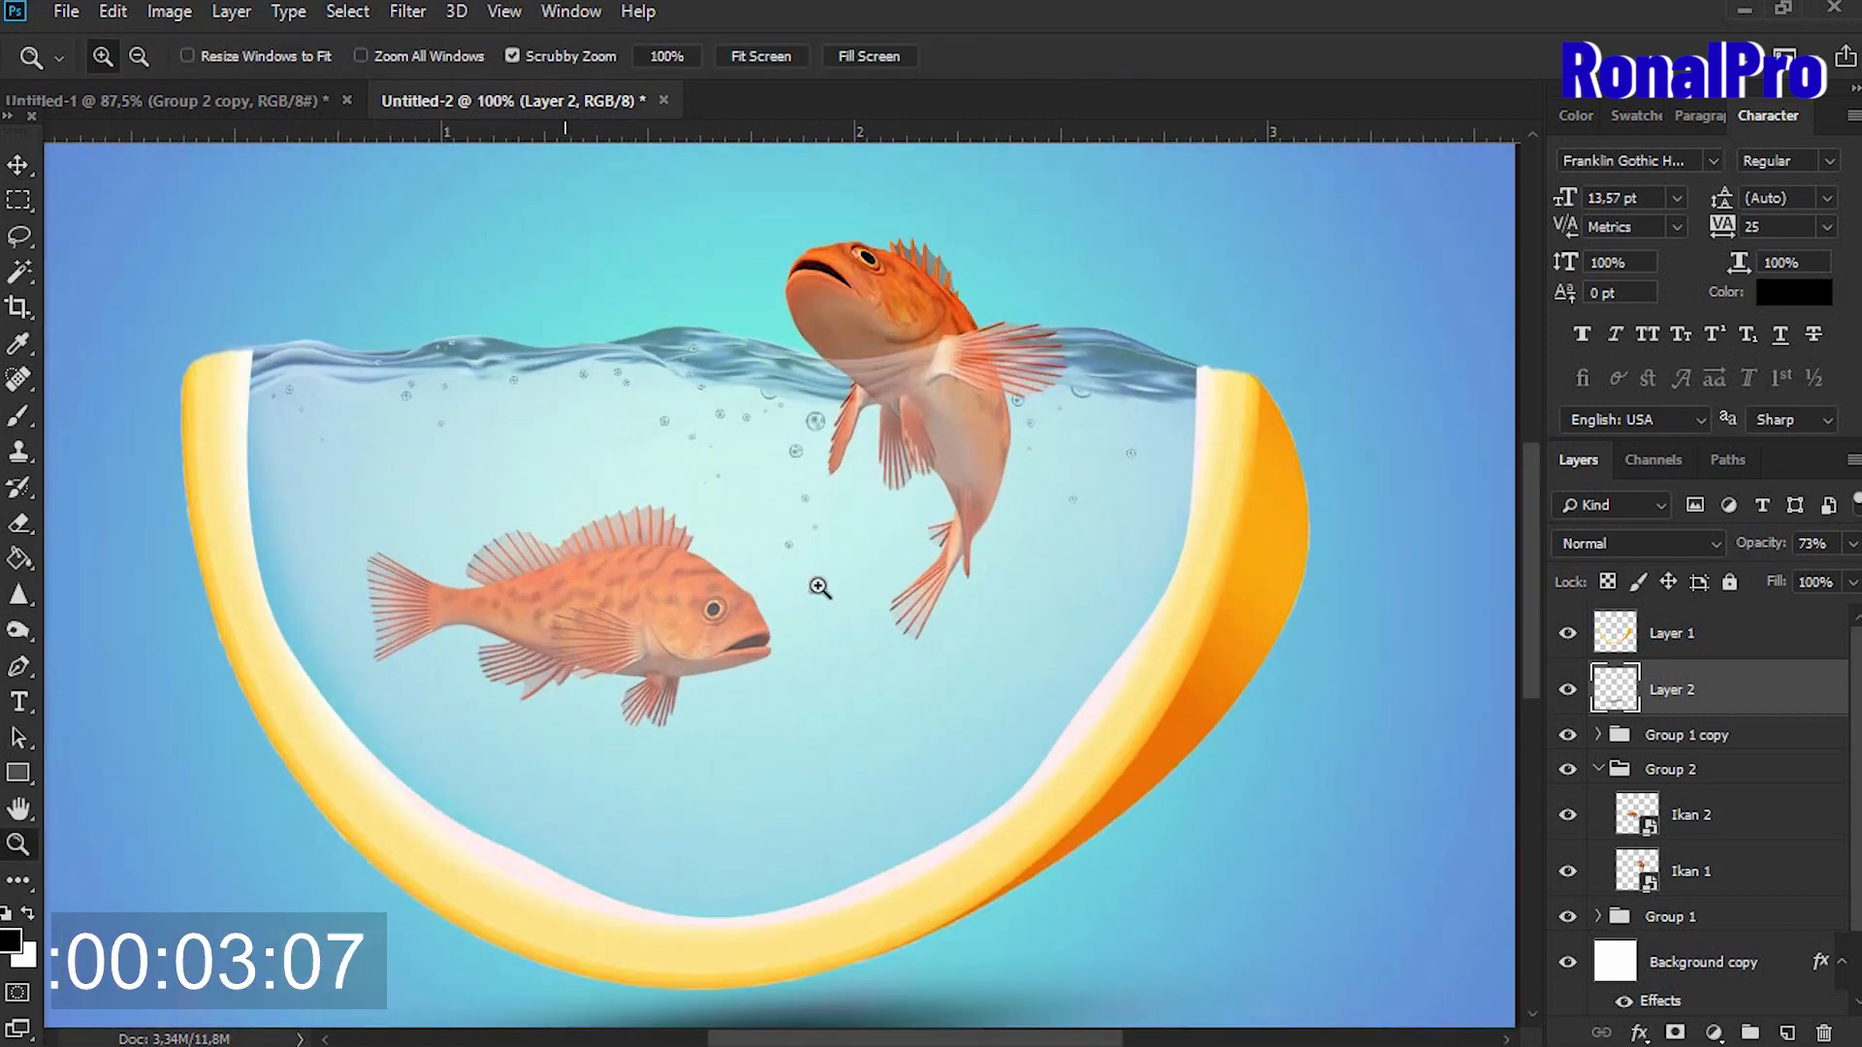